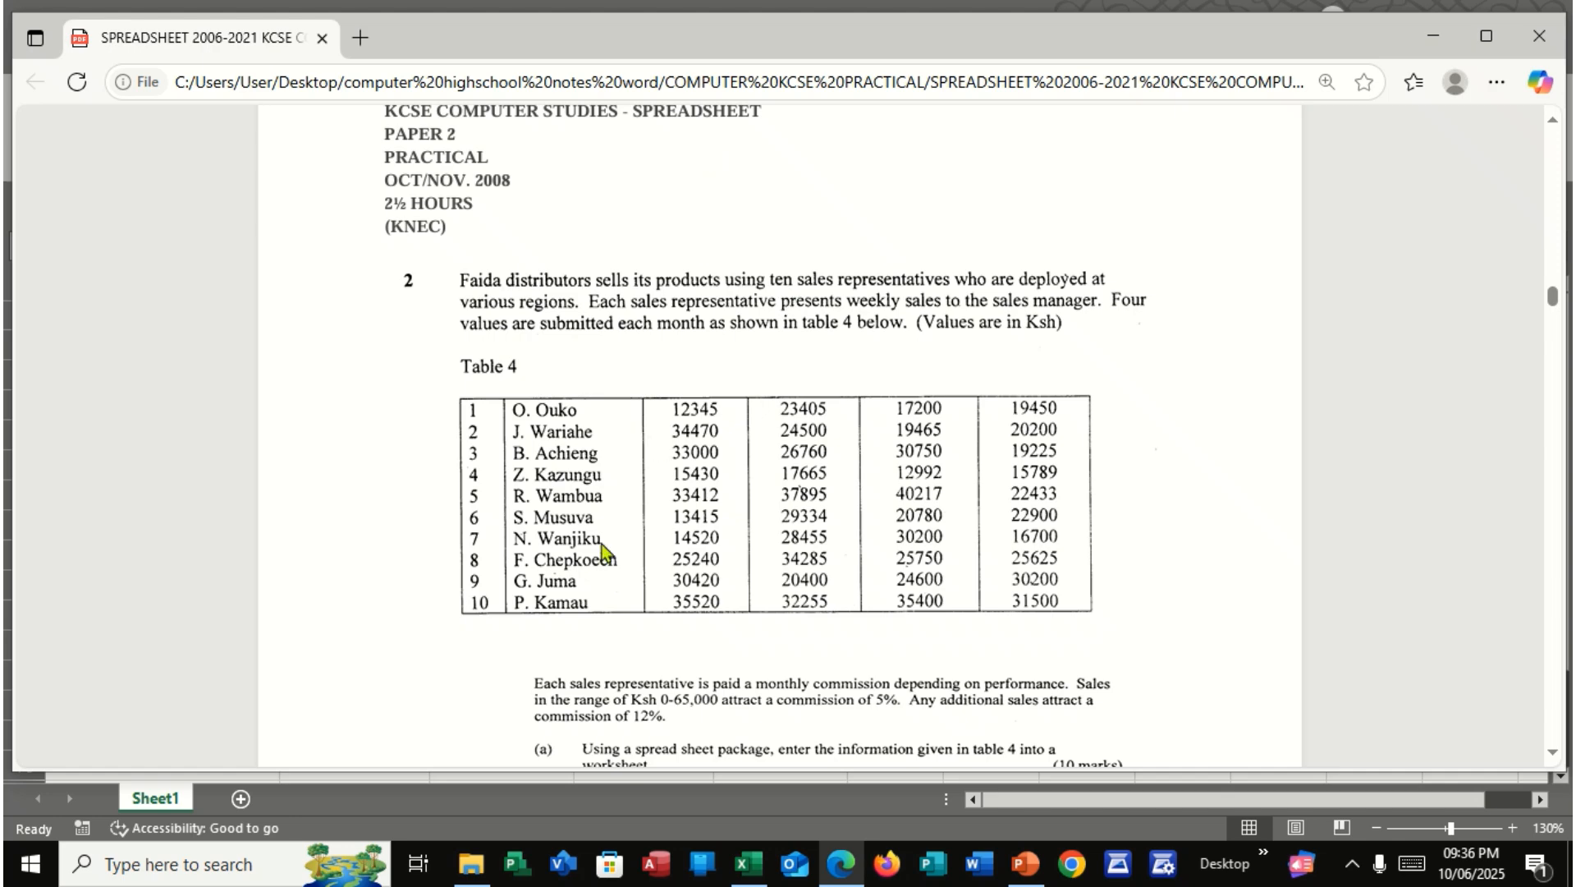
Narrow the exam PDF window on the 2008 spreadsheet question so that the Excel worksheet shows beside it
scroll(601, 546, down, 4)
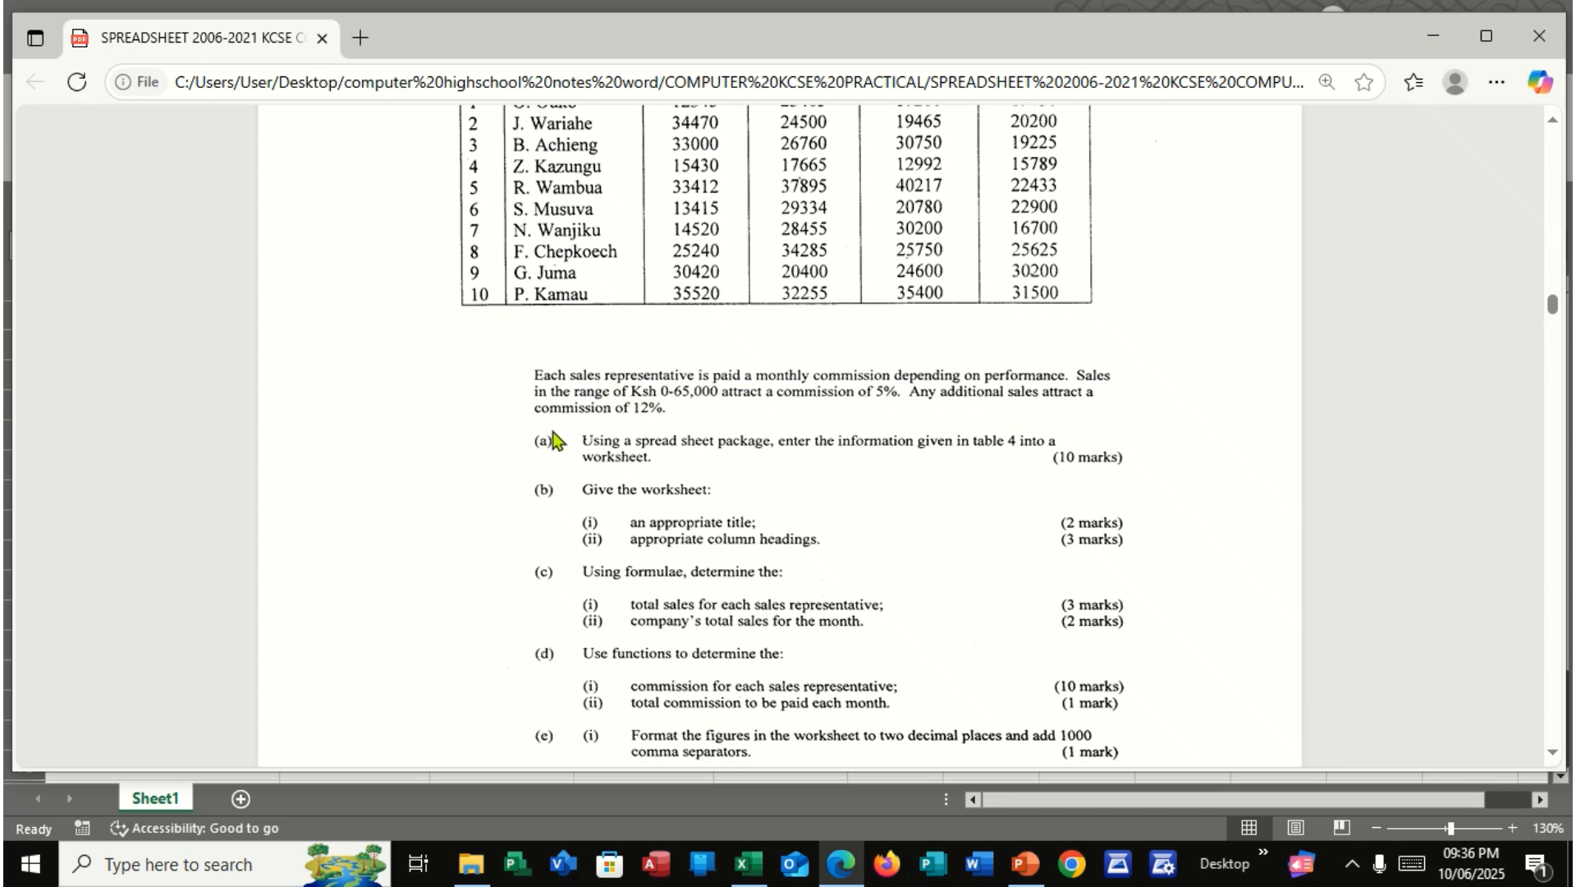
scroll(649, 422, up, 2)
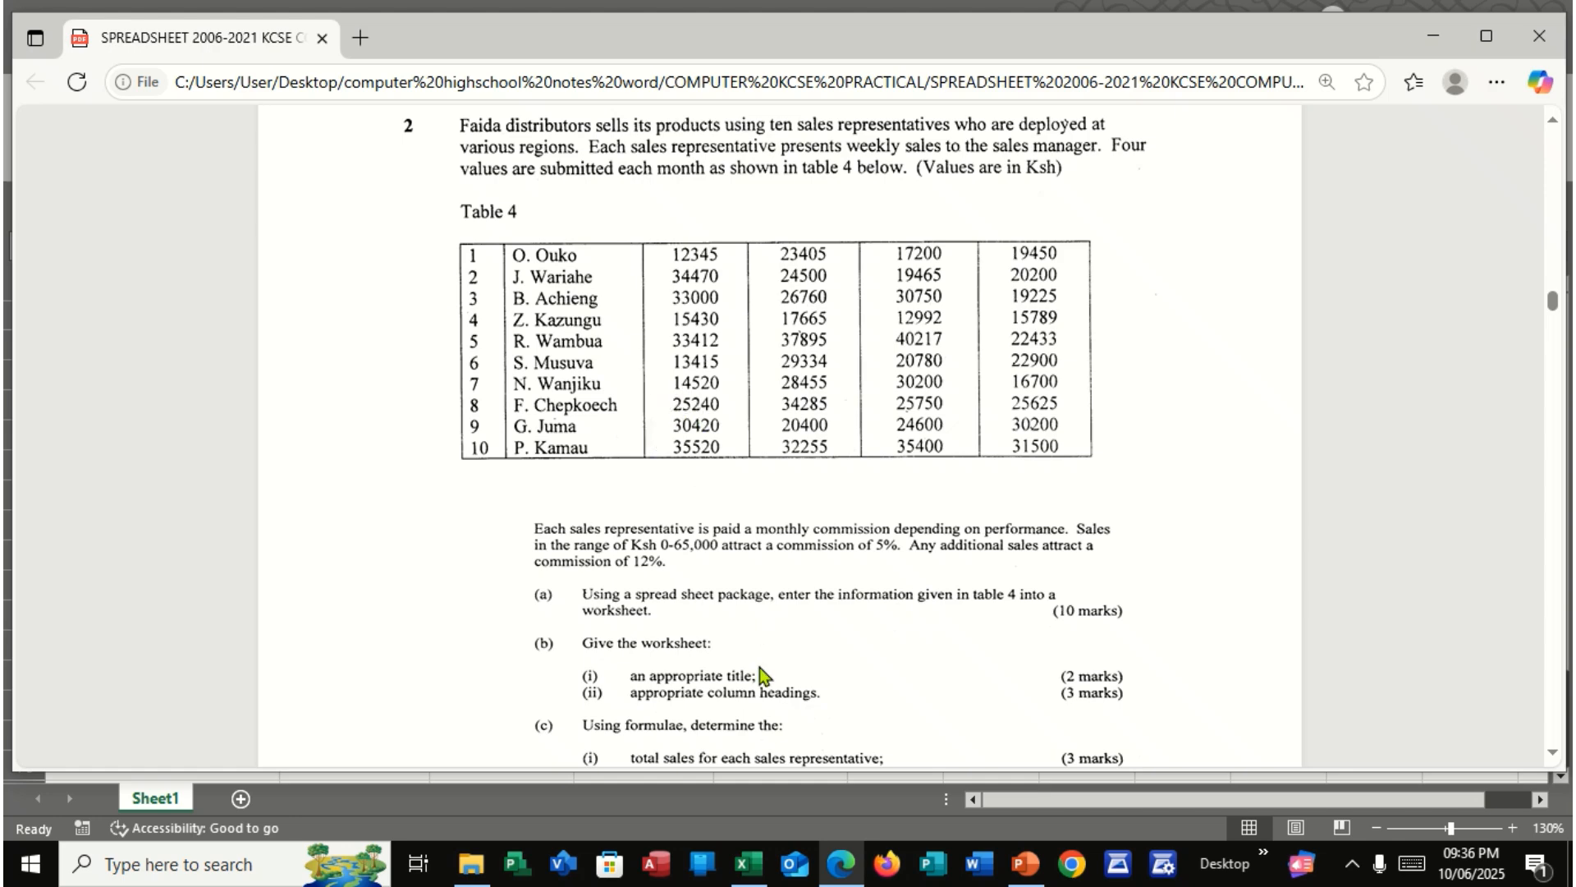
click(1501, 43)
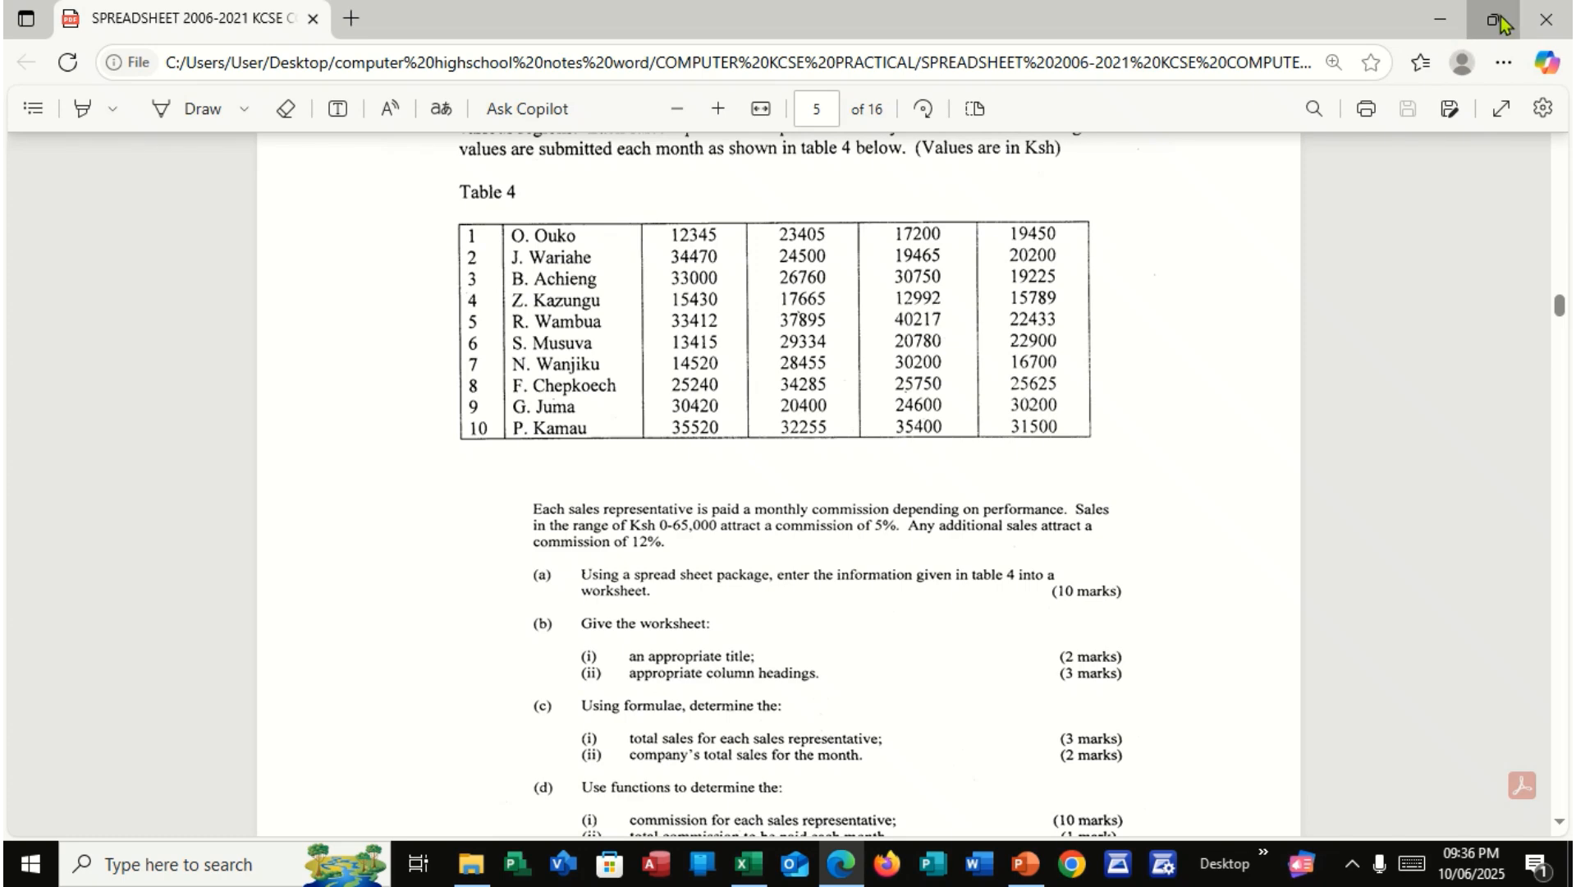
click(1503, 23)
drag(1564, 65, 599, 74)
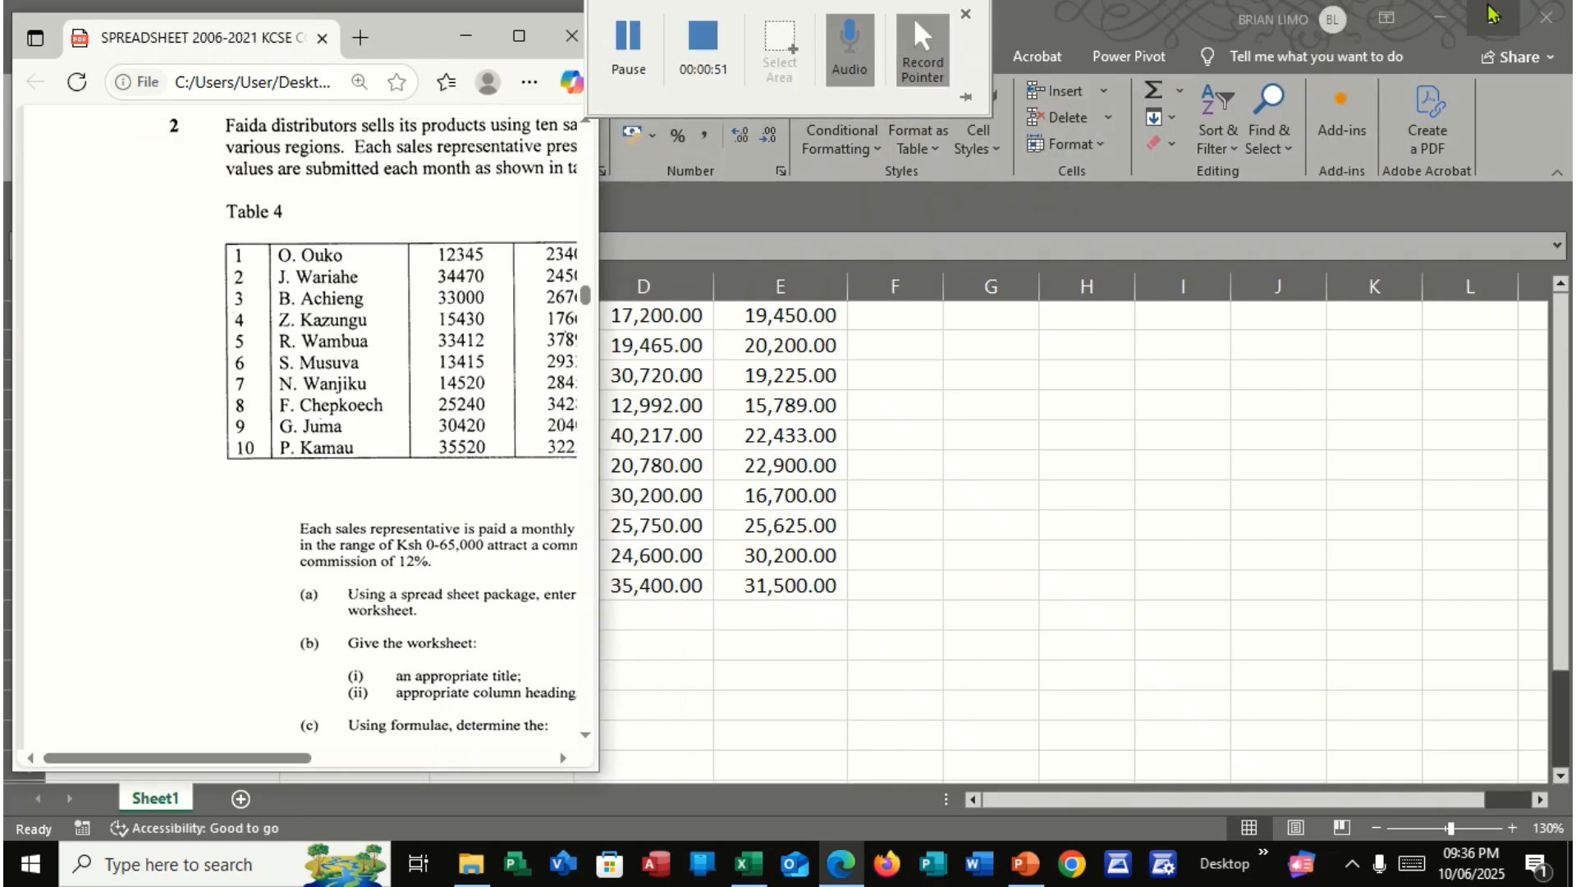
Restore the Excel window, place it beside the exam PDF, and size it to compare all ten rows with Table 4
click(1493, 17)
drag(292, 56, 876, 44)
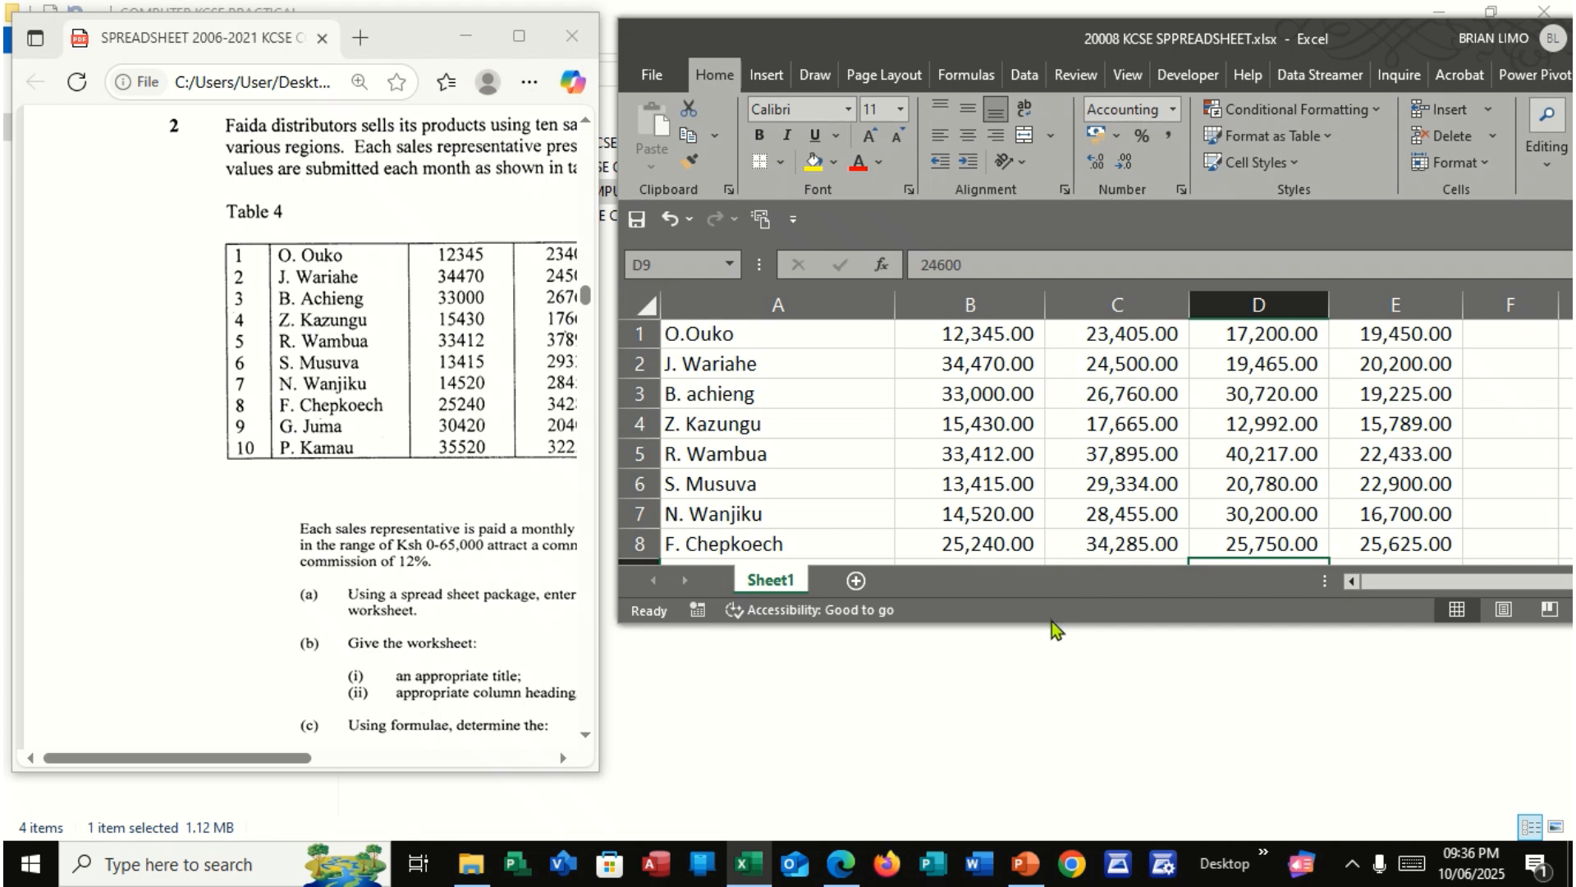
scroll(927, 480, down, 3)
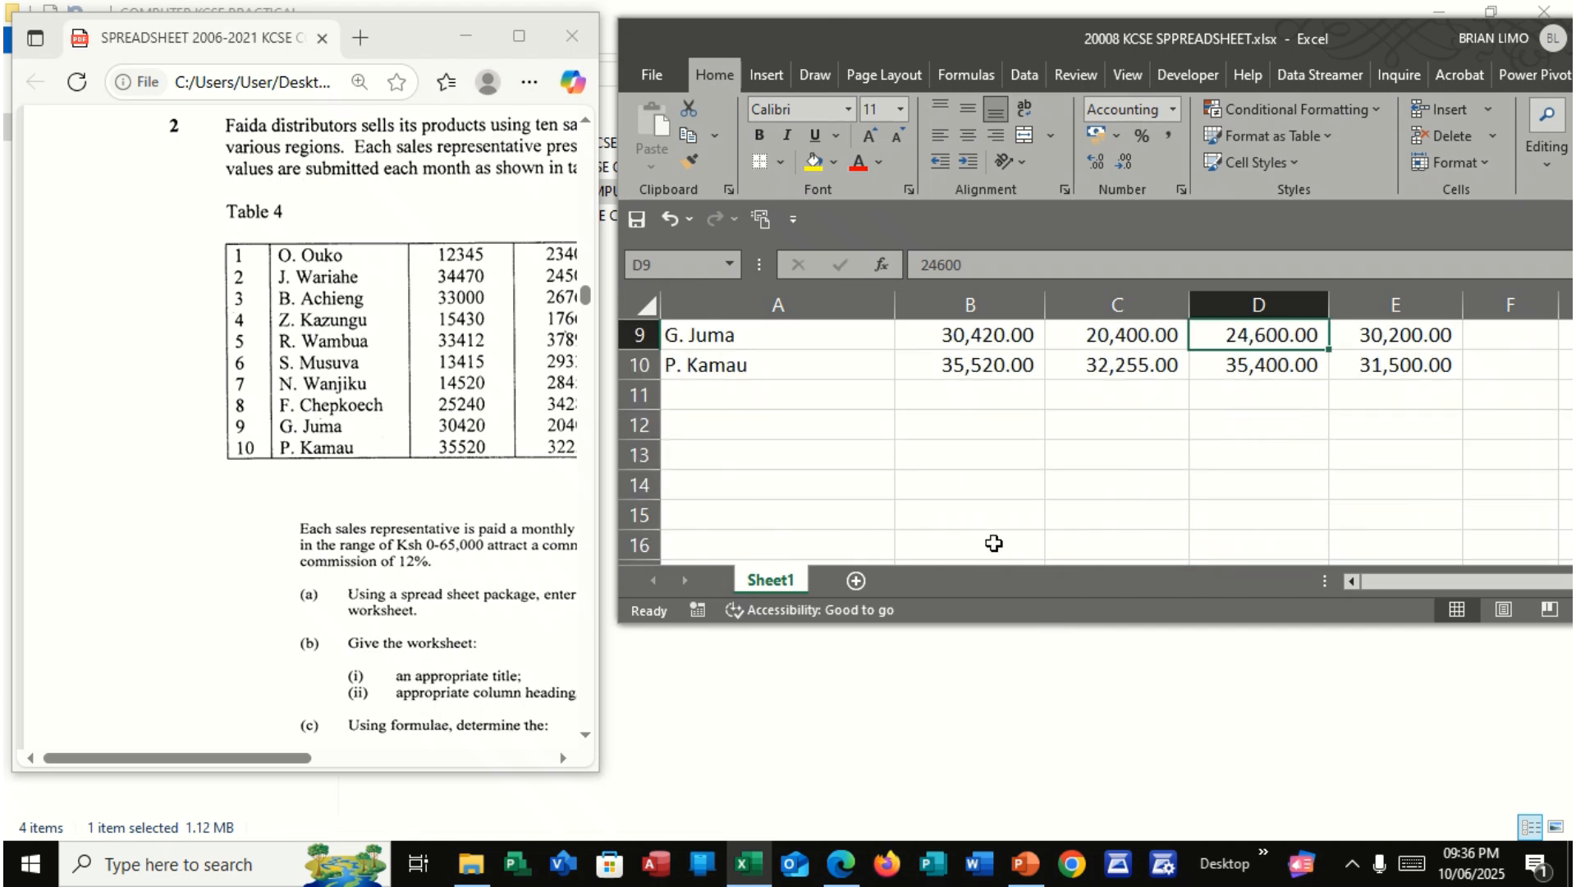
drag(618, 623, 600, 838)
scroll(1112, 613, up, 3)
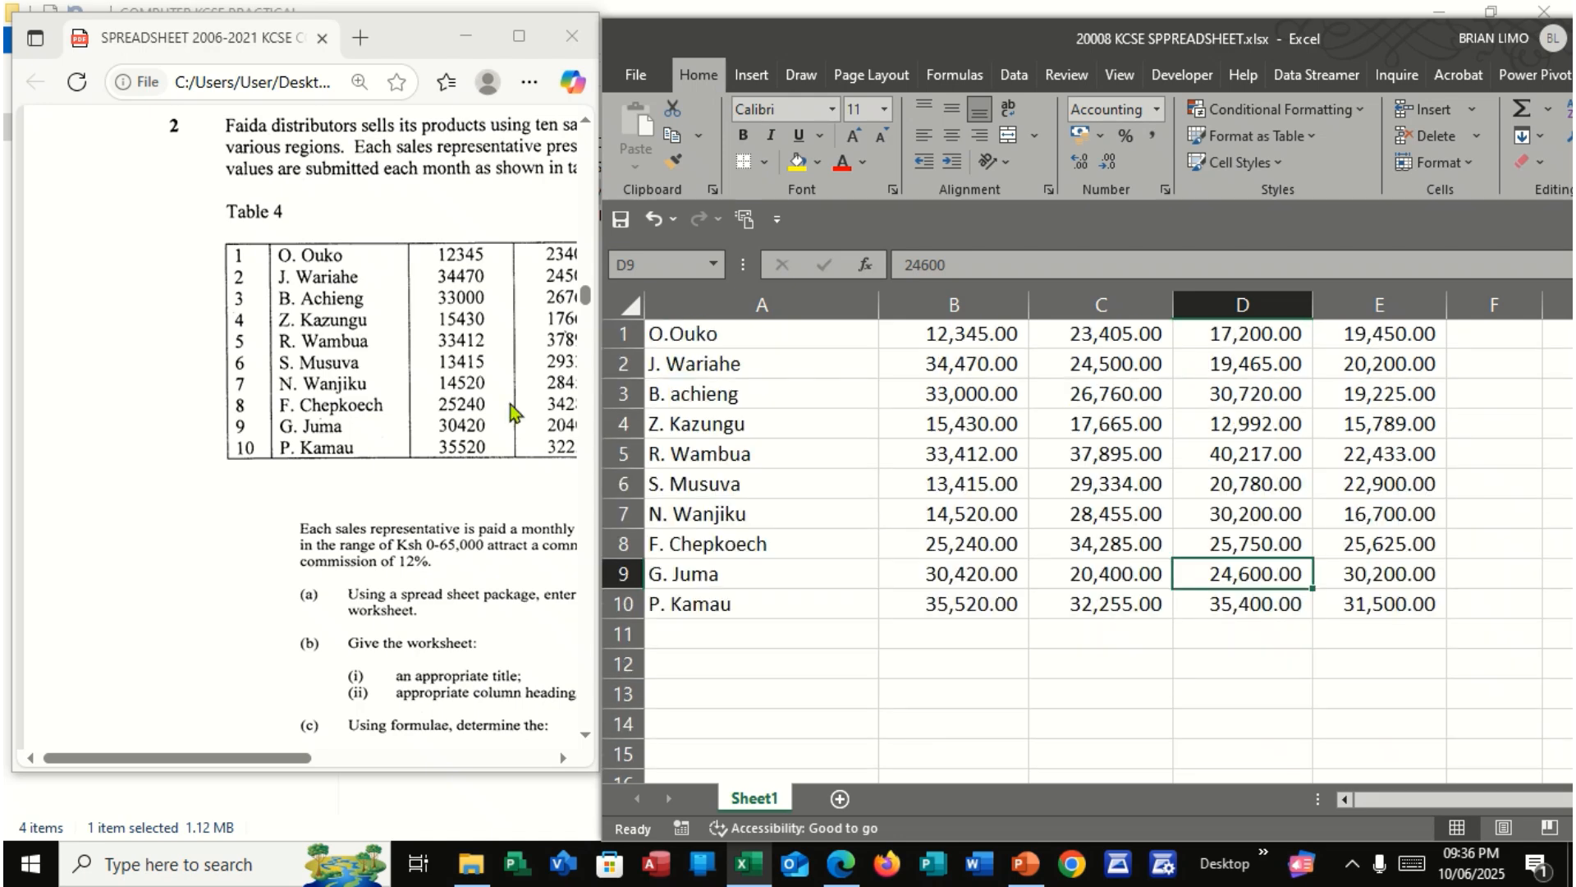
drag(273, 757, 352, 757)
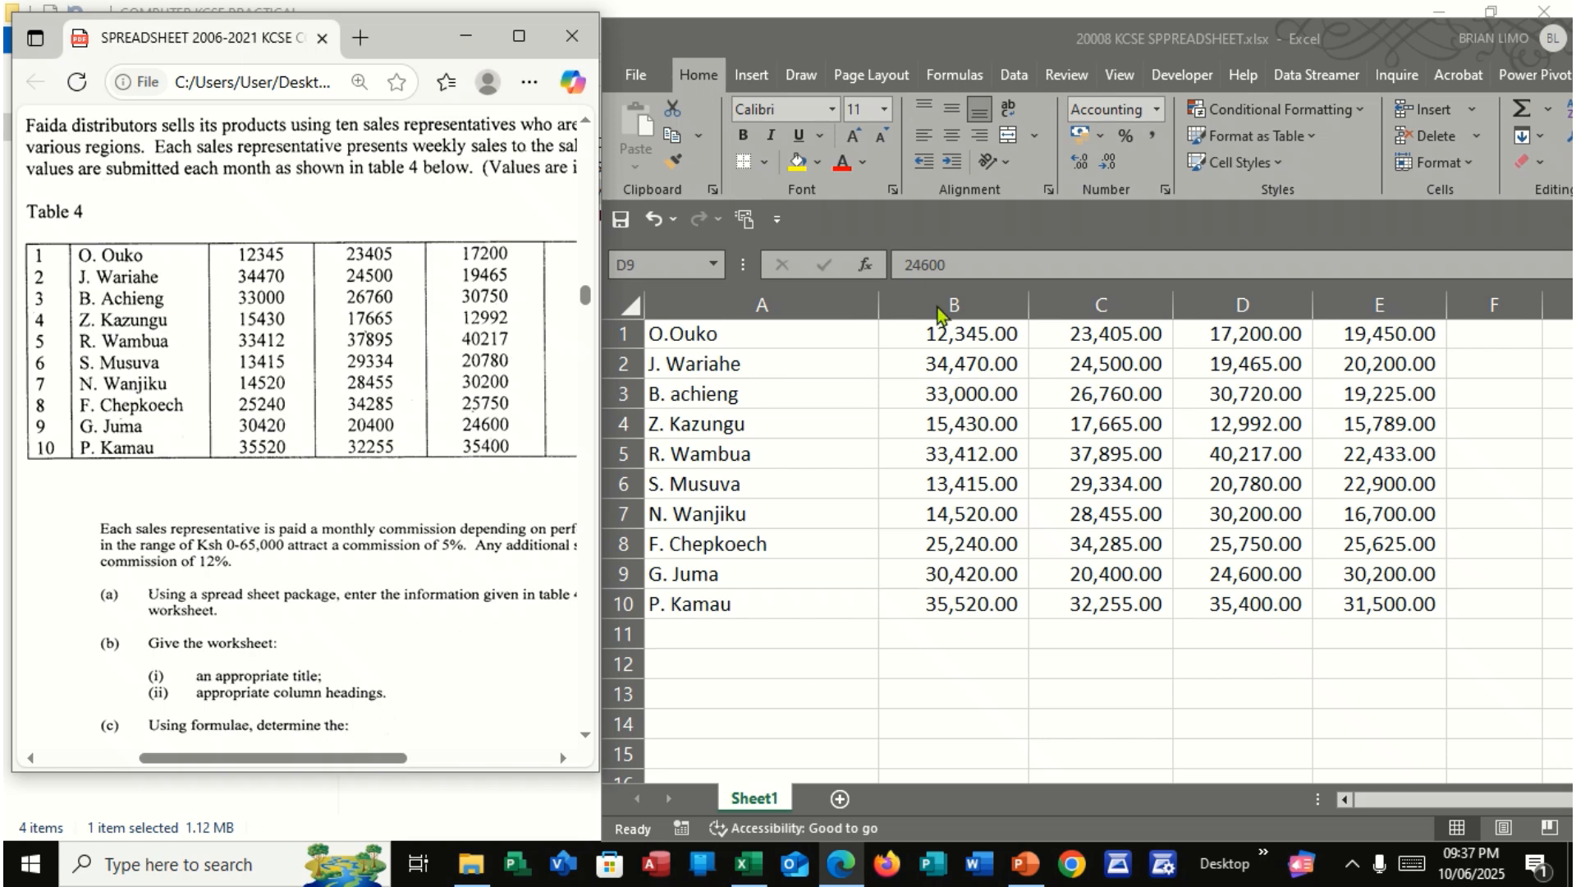
Remove the decimal places from the sales figures in B1:E10, and reapply the comma style with two decimals
drag(944, 335, 1424, 615)
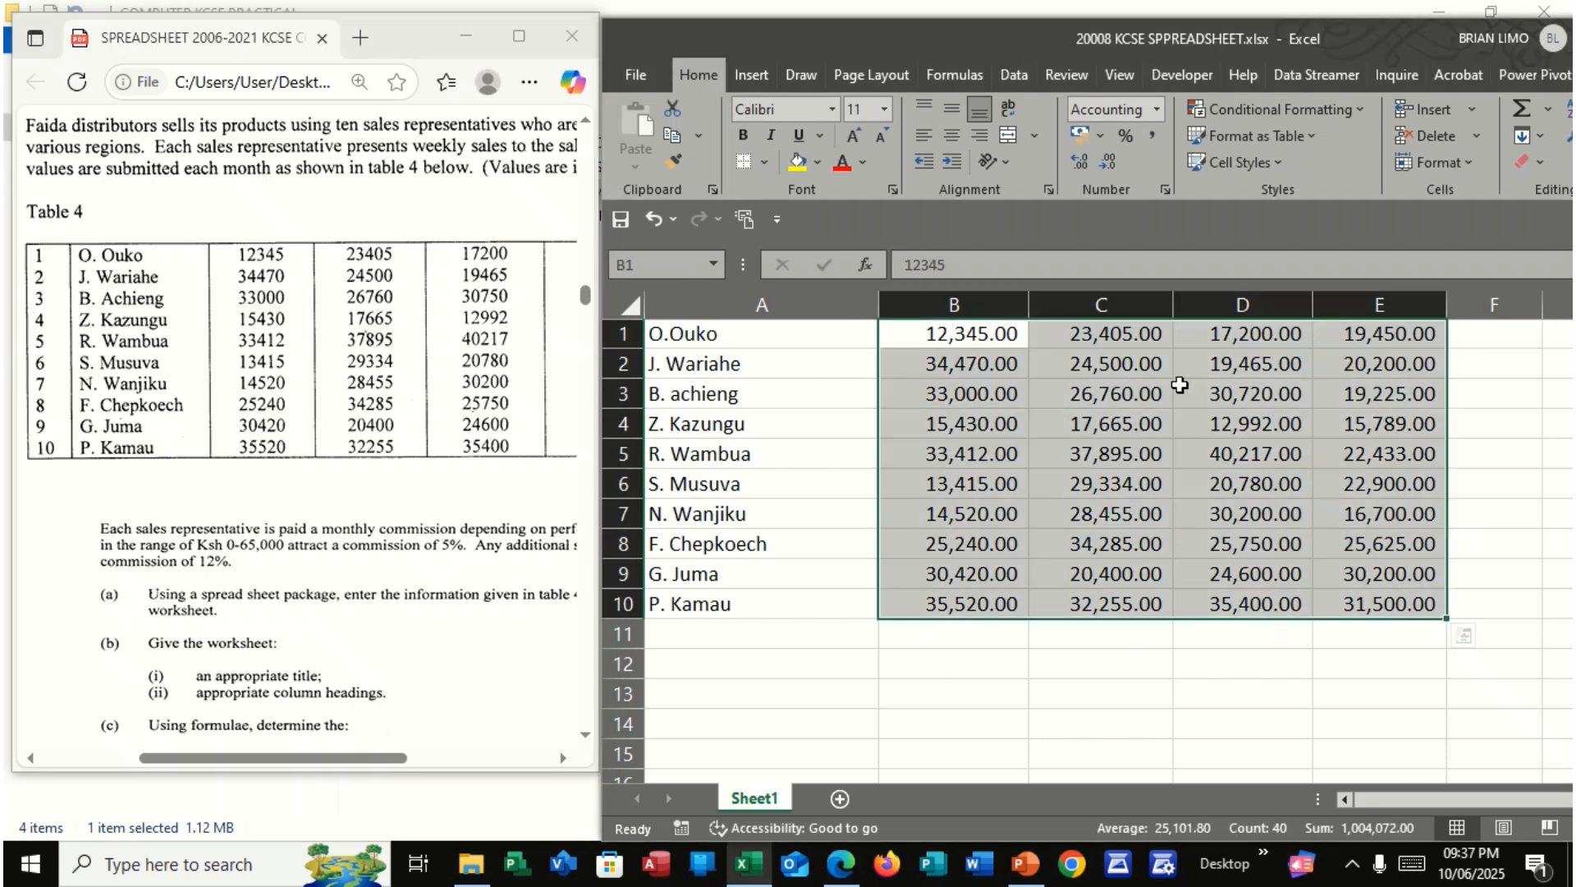
click(1106, 163)
click(1106, 163)
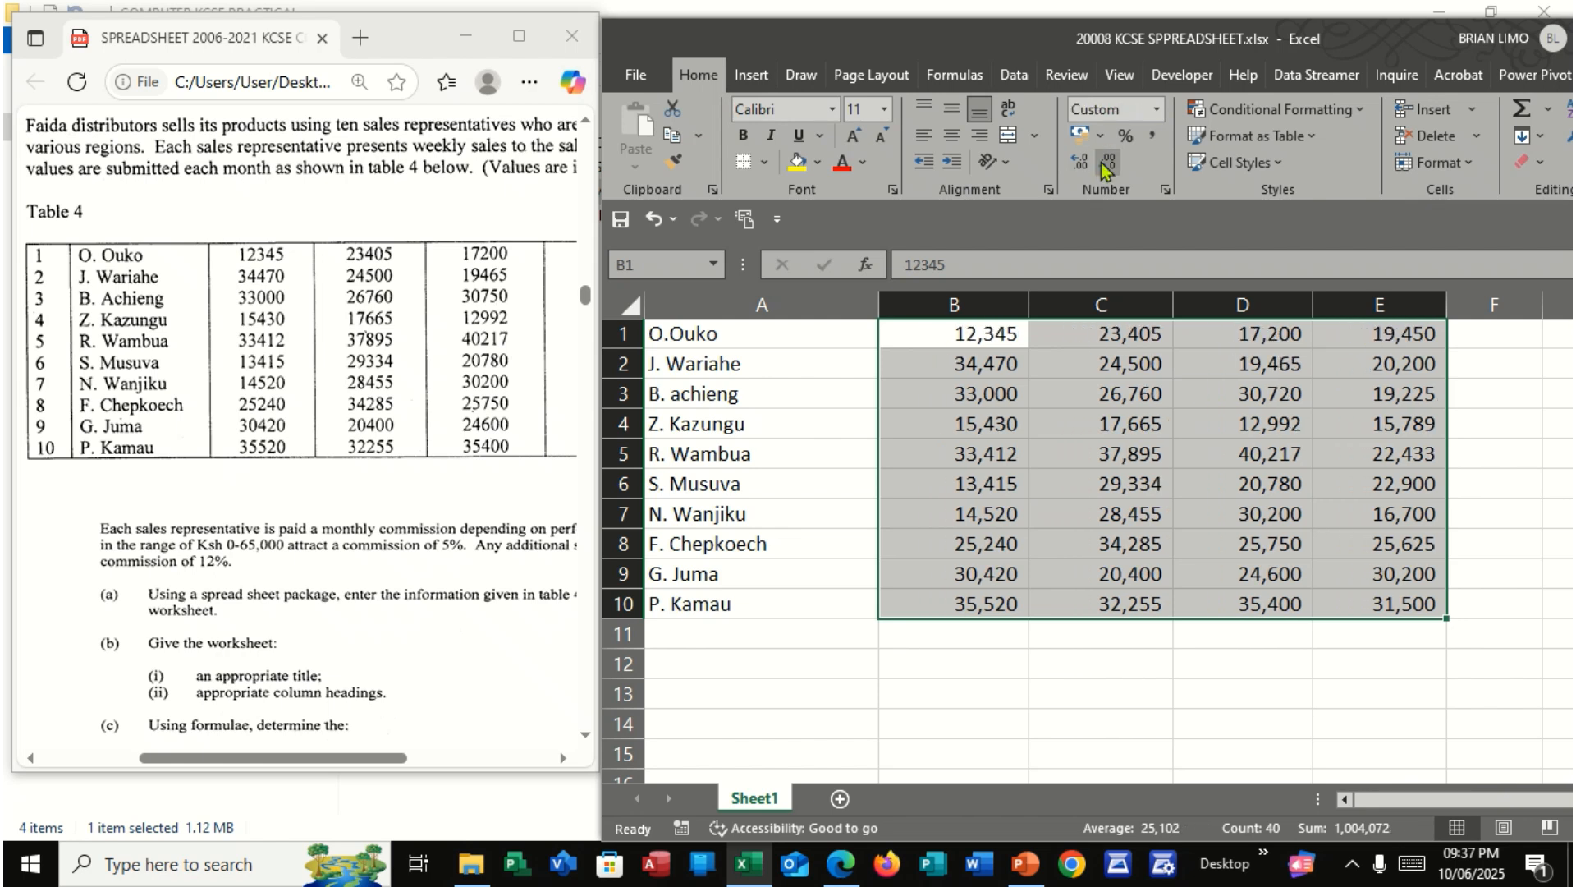
click(1151, 138)
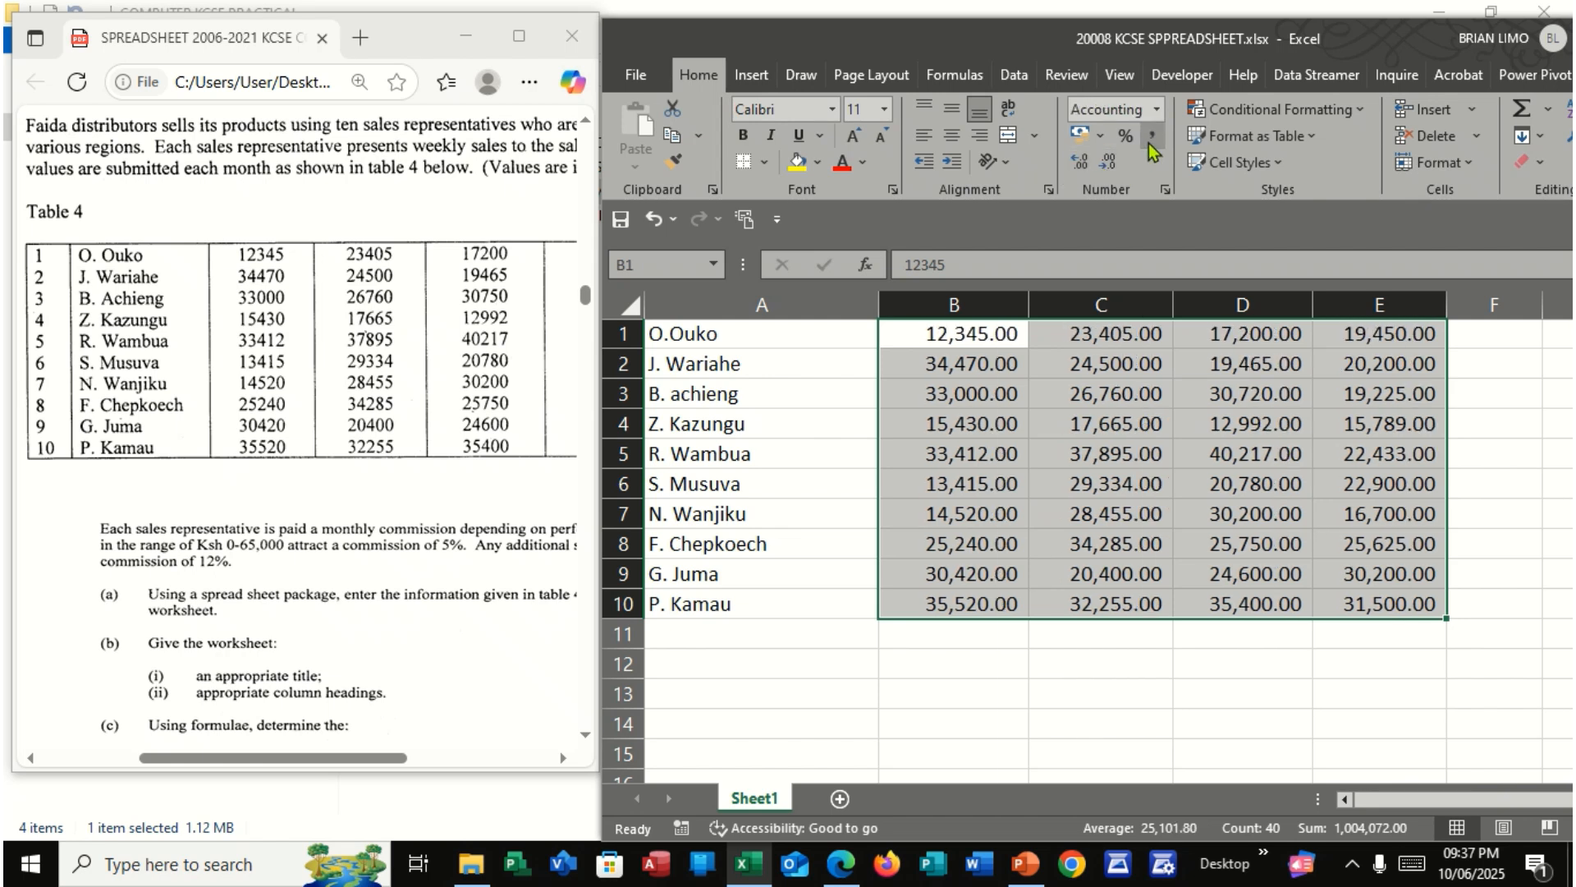
click(1082, 364)
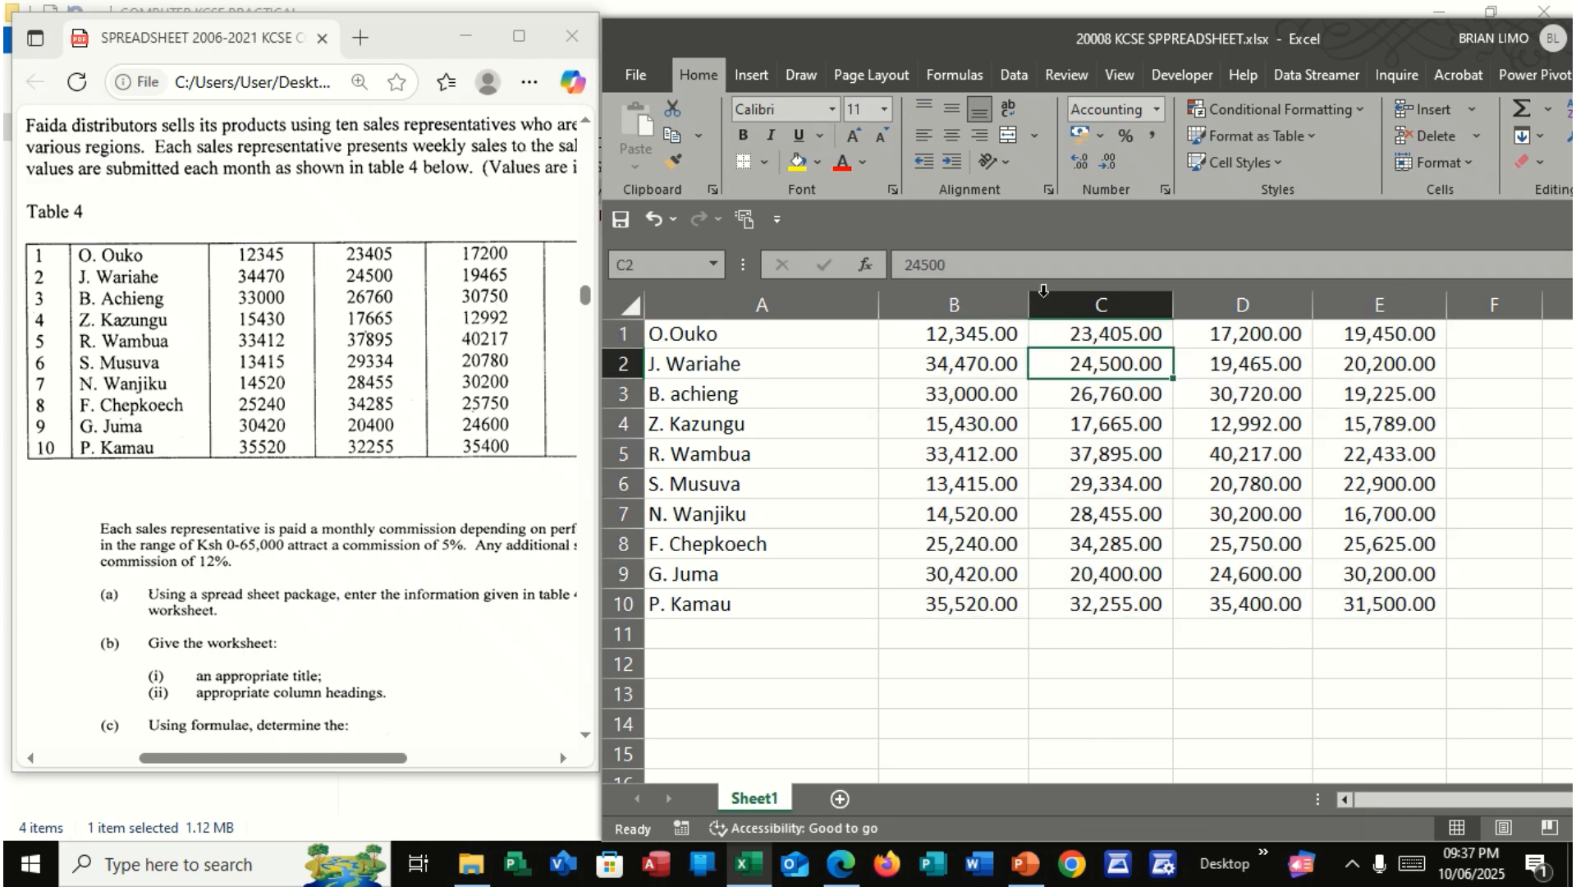
Display the sales figures in B1:E10 as whole numbers by removing both decimal places
drag(955, 347, 1437, 612)
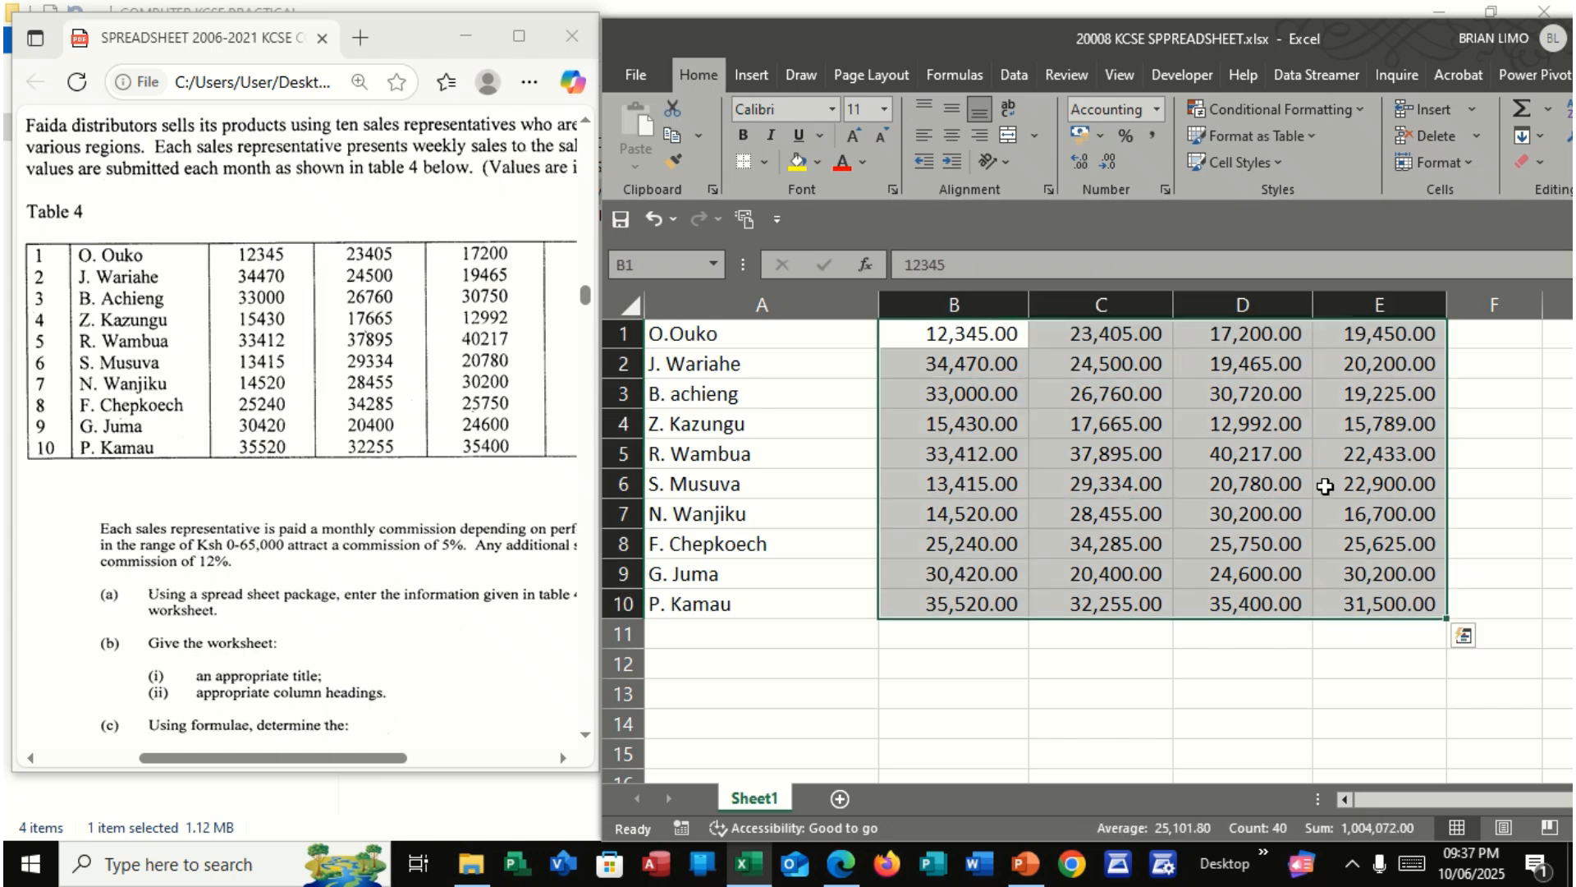
click(1108, 162)
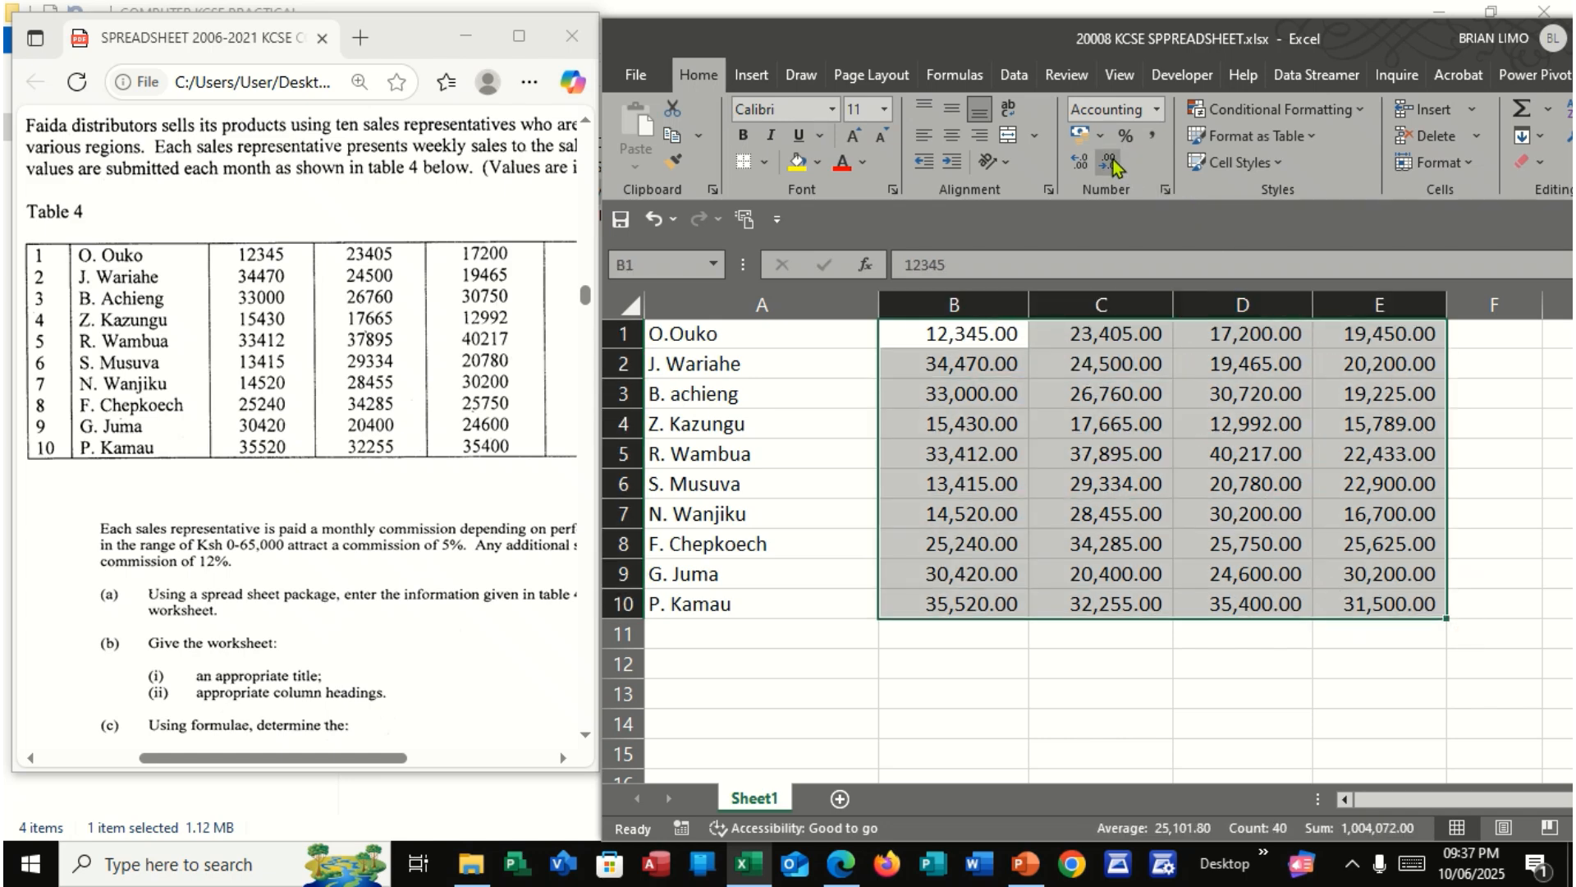
click(1108, 163)
click(1118, 391)
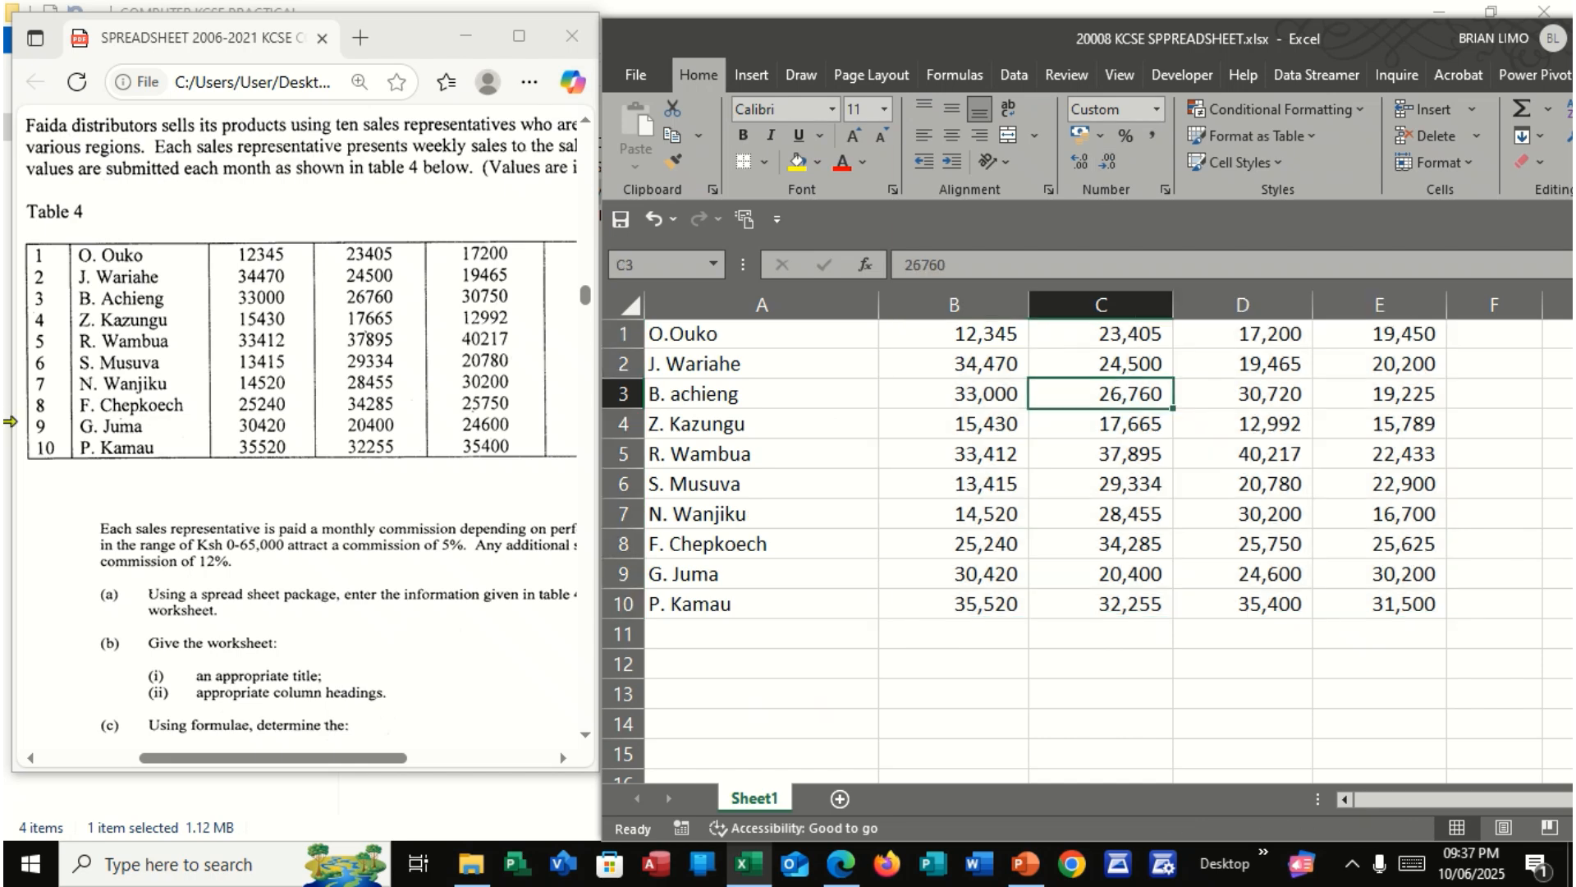
Maximize and enlarge the exam PDF, and review the question's tasks, its introduction and Table 4
scroll(370, 422, down, 3)
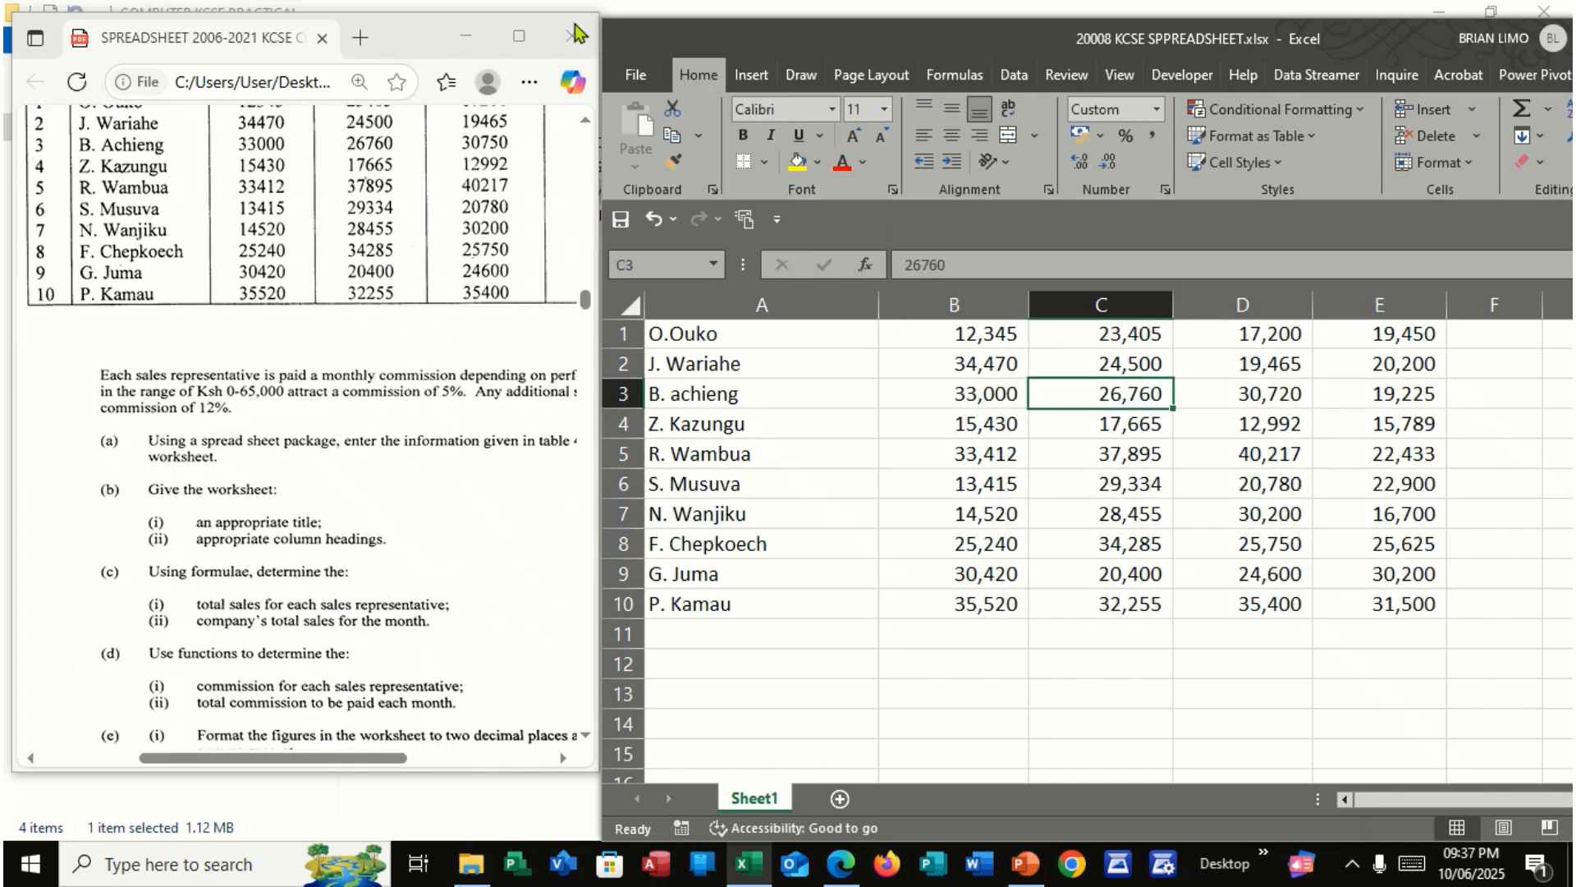
click(519, 36)
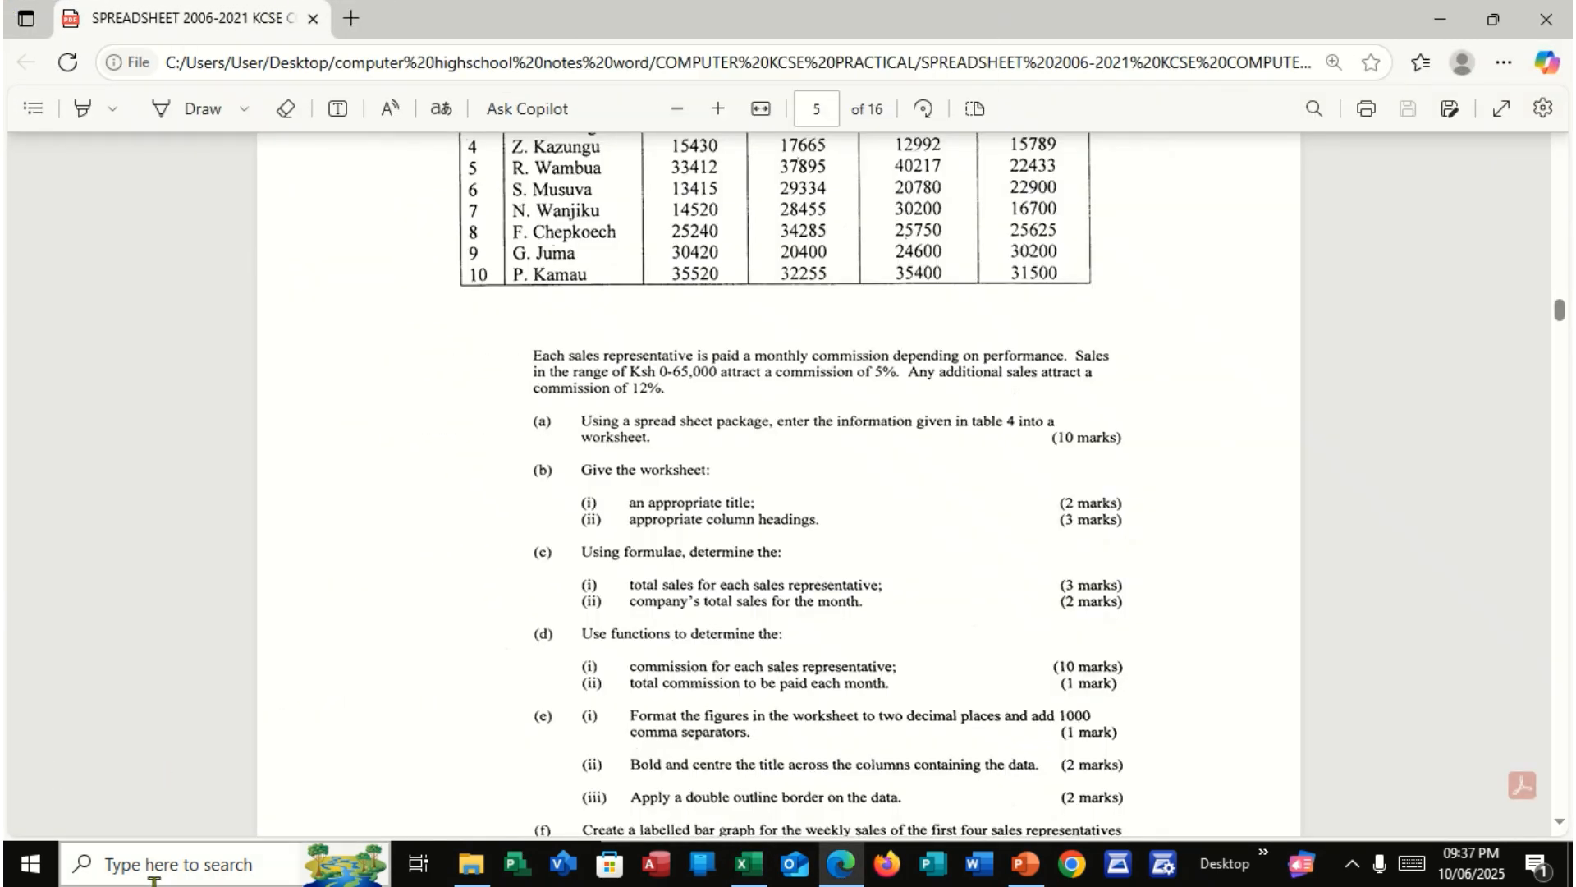
ctrl+scroll(598, 566, up, 4)
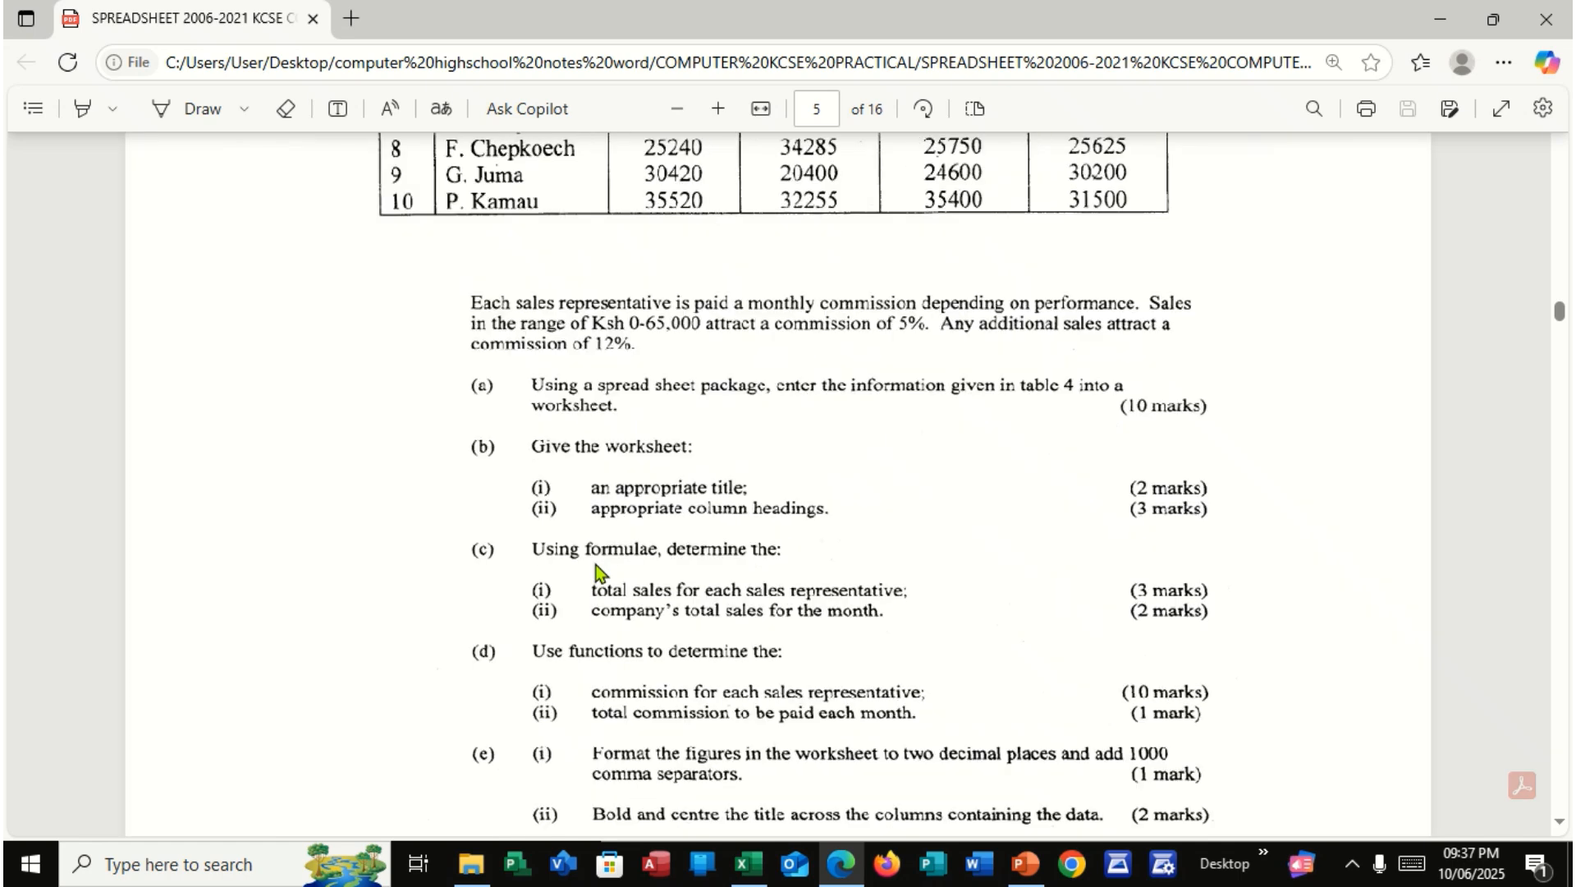
scroll(906, 751, up, 1)
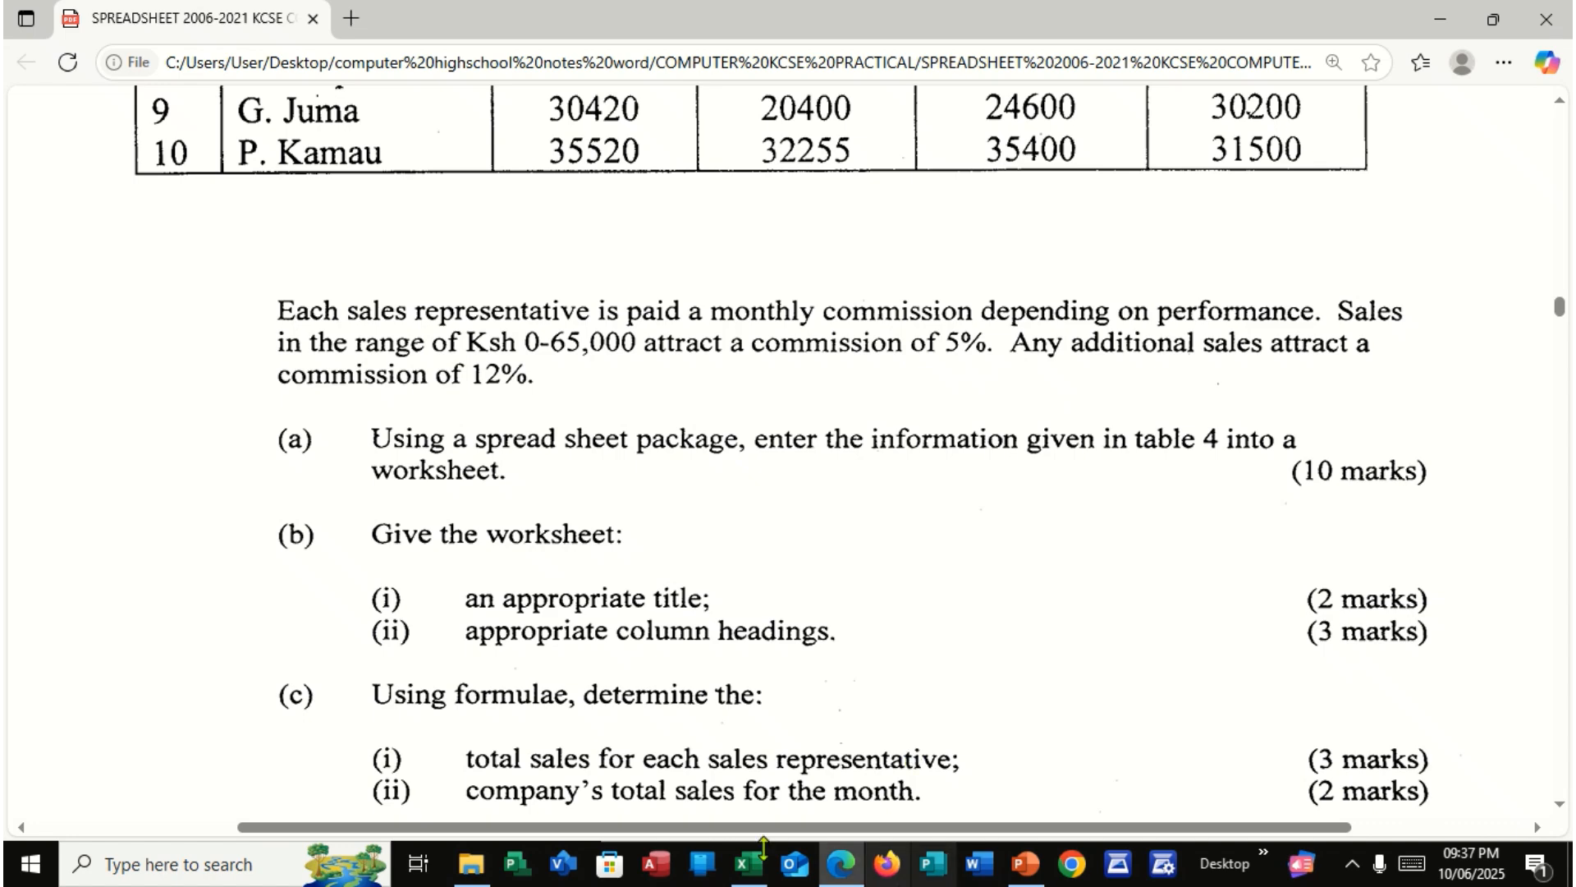
scroll(199, 279, up, 5)
scroll(199, 279, up, 2)
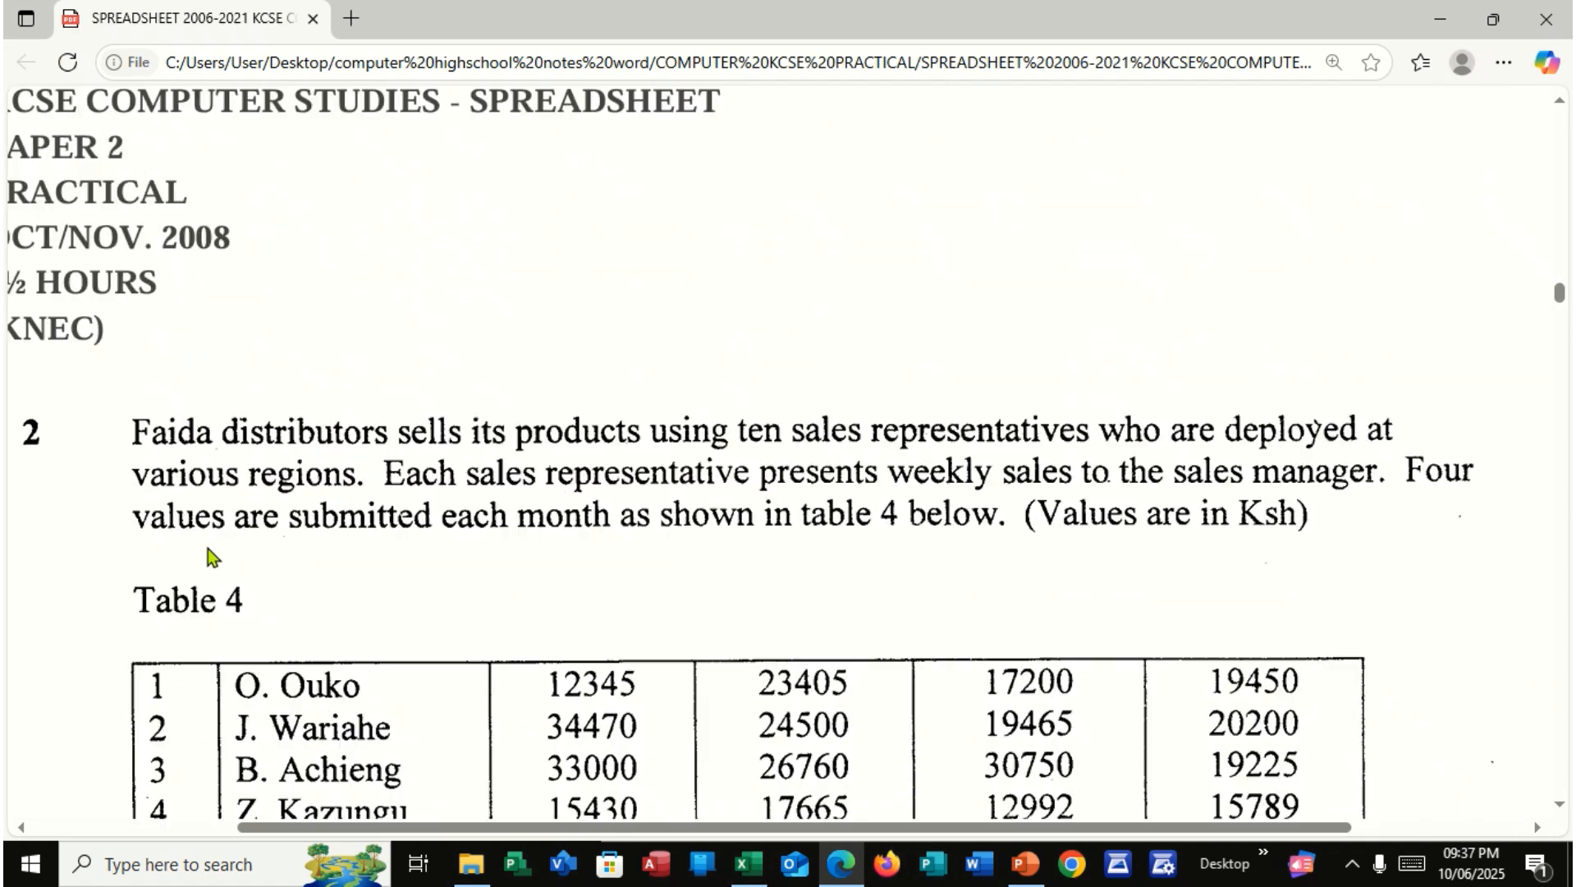
scroll(211, 556, down, 4)
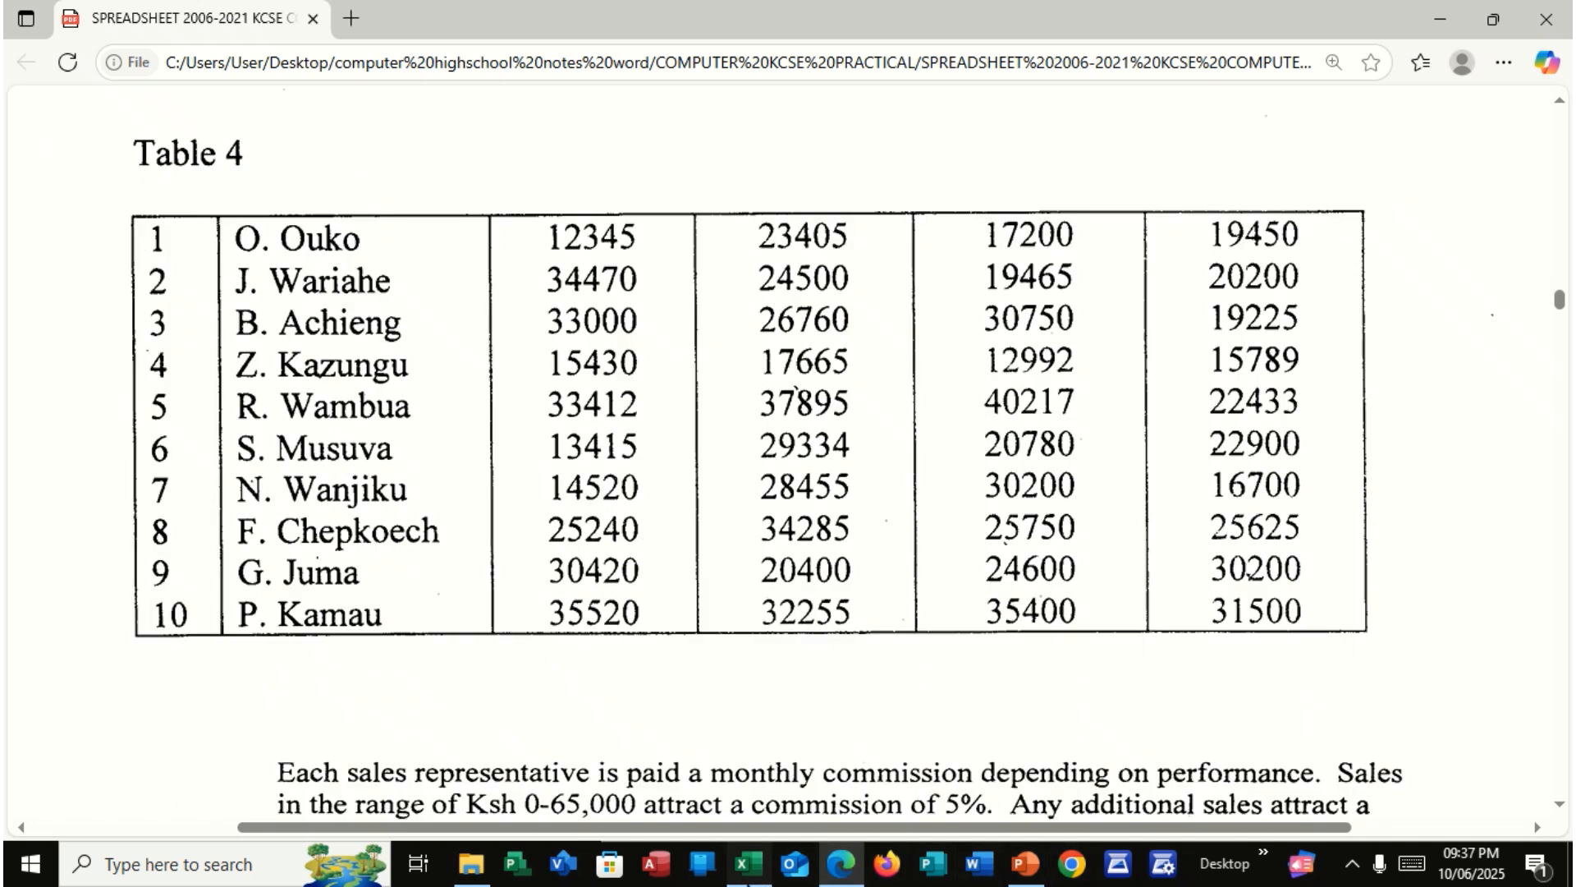
Switch back to the Excel workbook and maximize its window
click(748, 864)
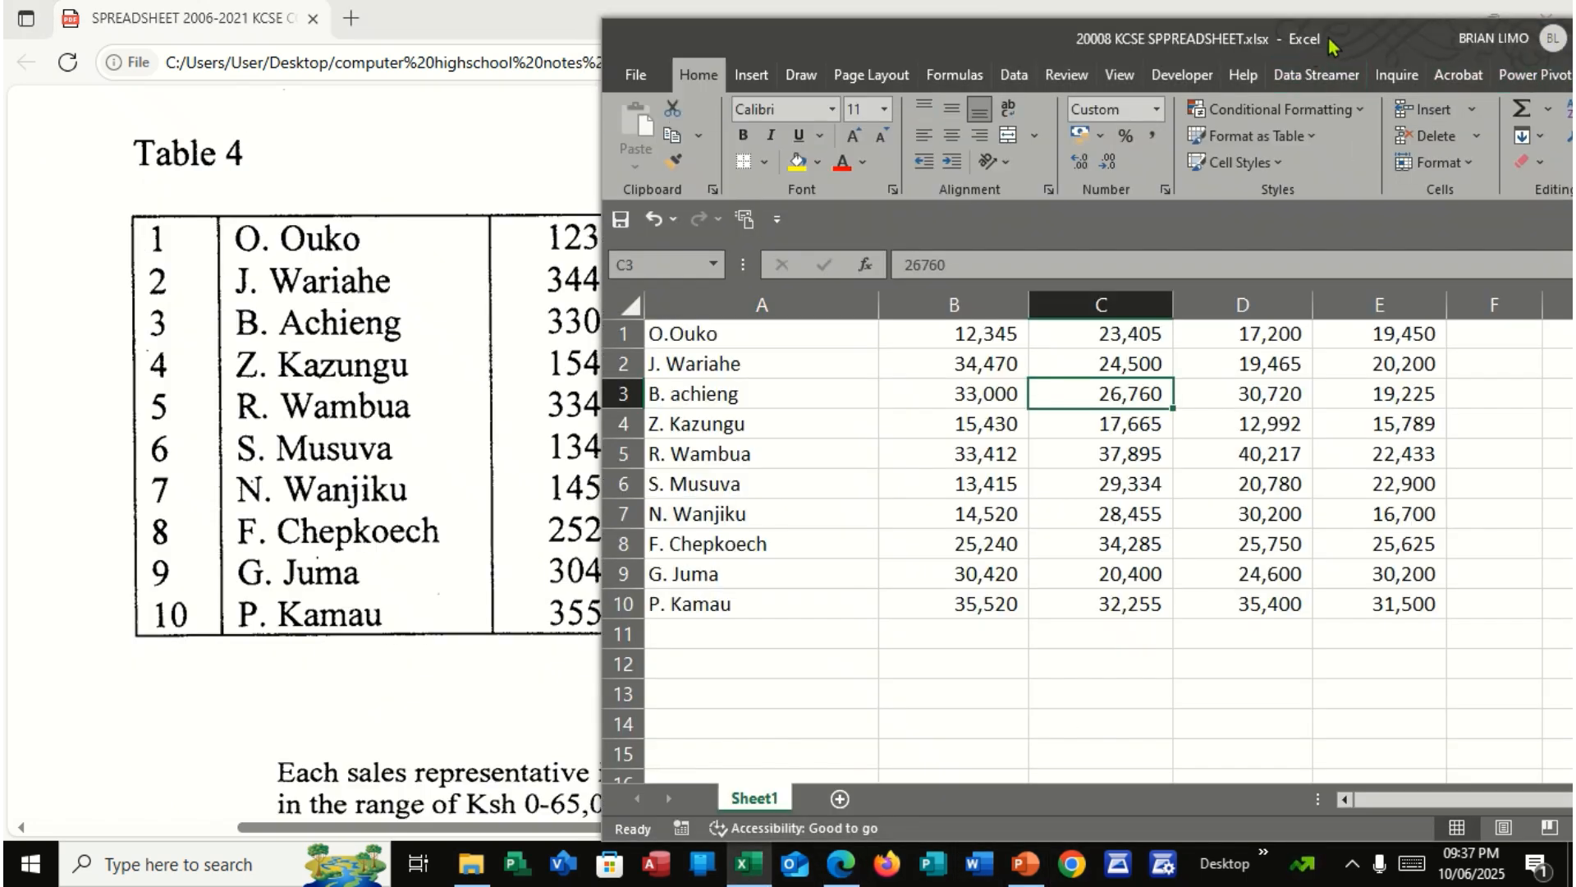
drag(1359, 41, 961, 91)
click(1314, 89)
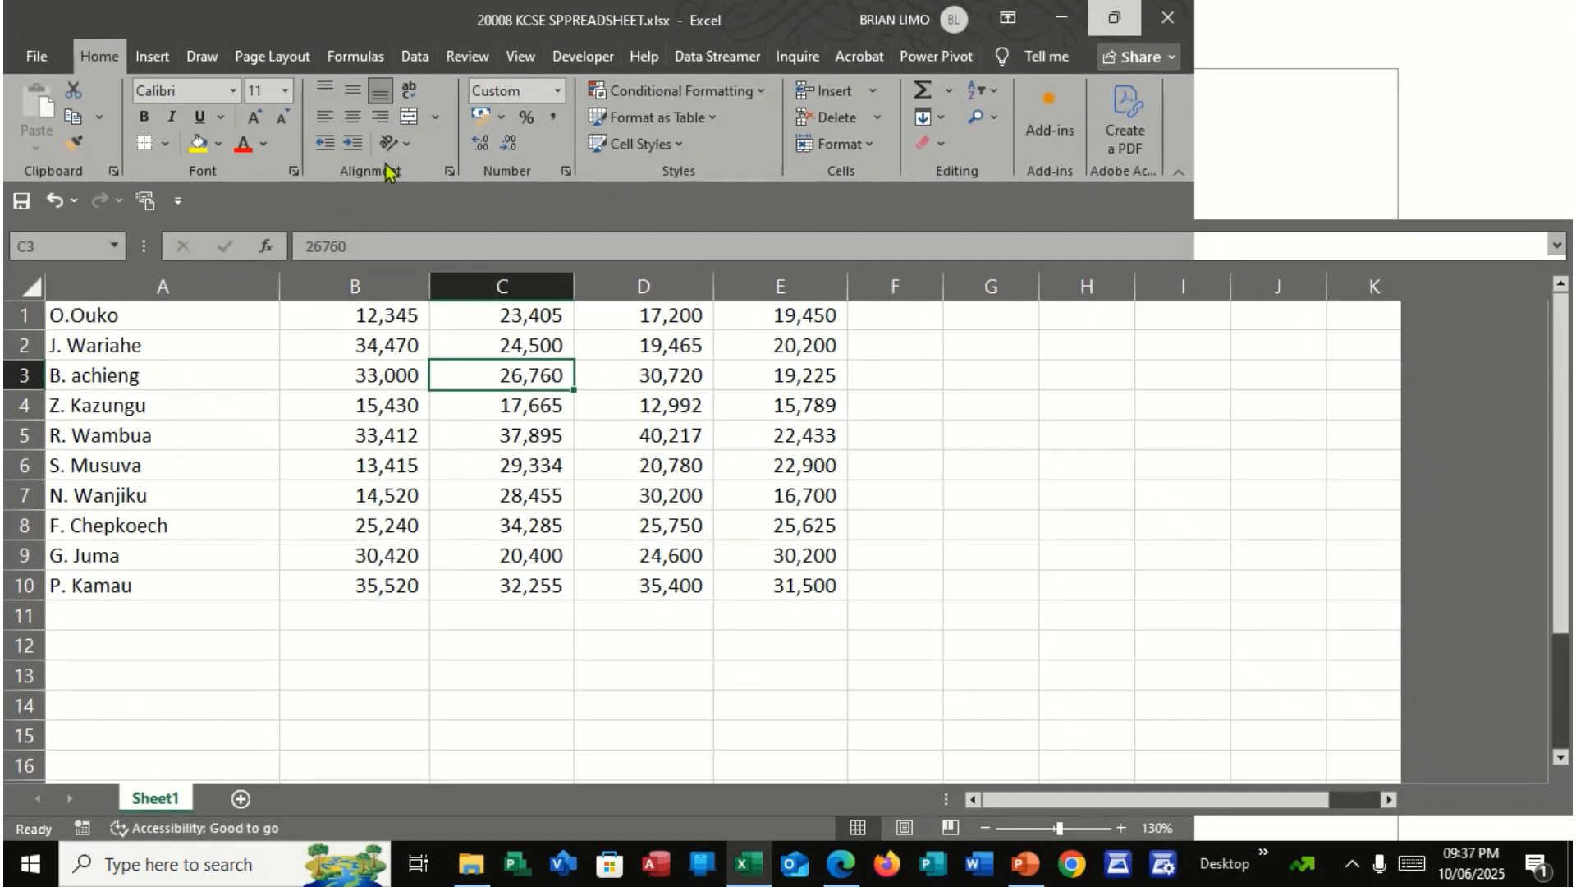
Insert a blank column before the column of sales representatives' names
click(116, 287)
right_click(118, 292)
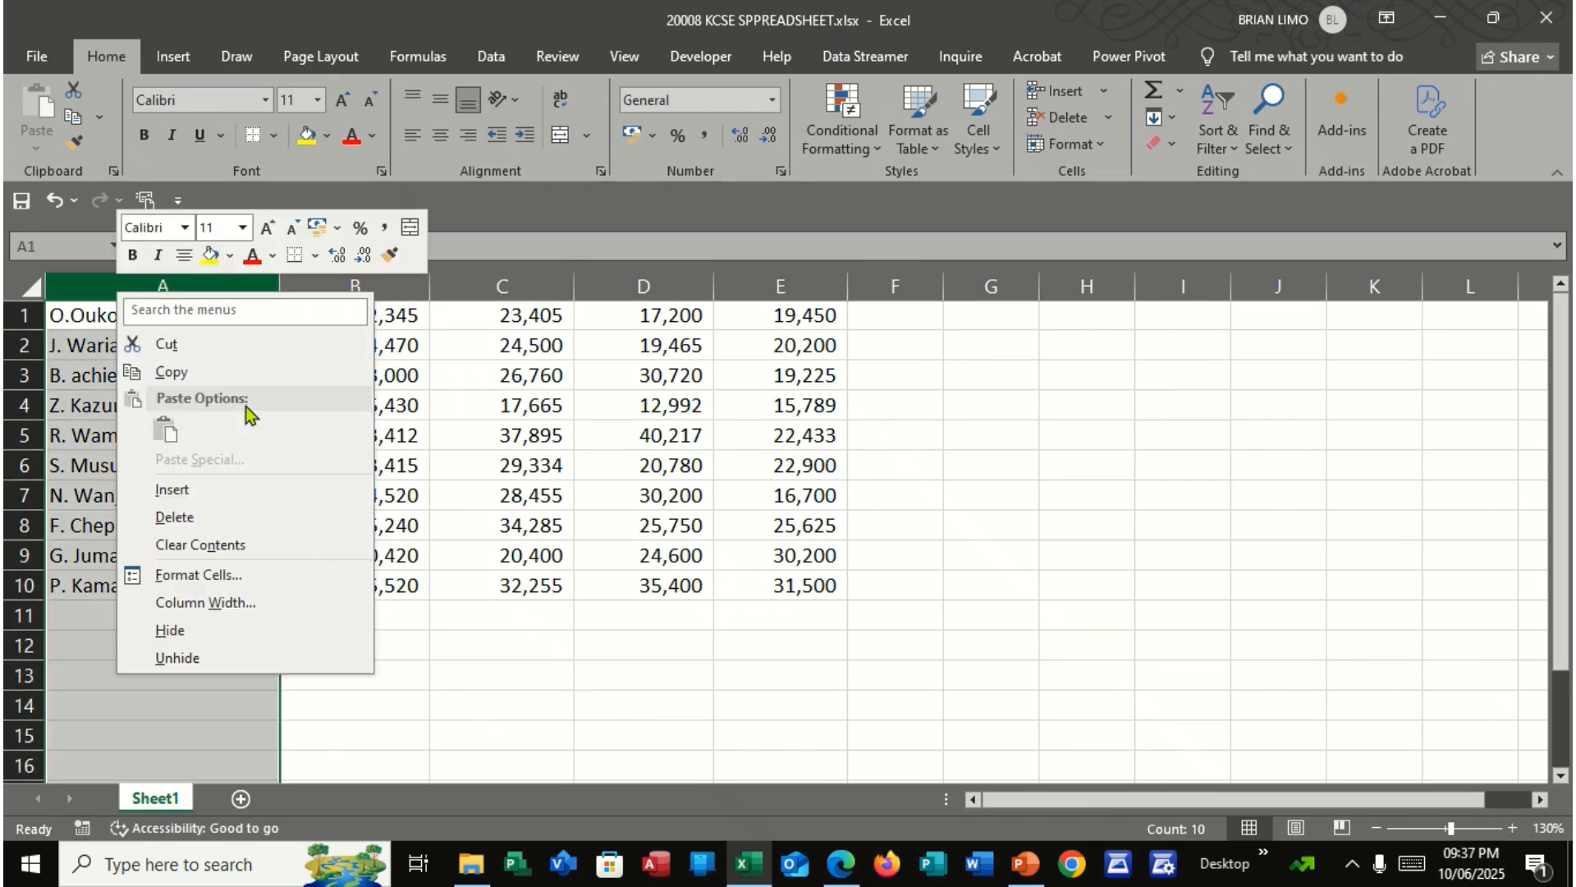
click(245, 490)
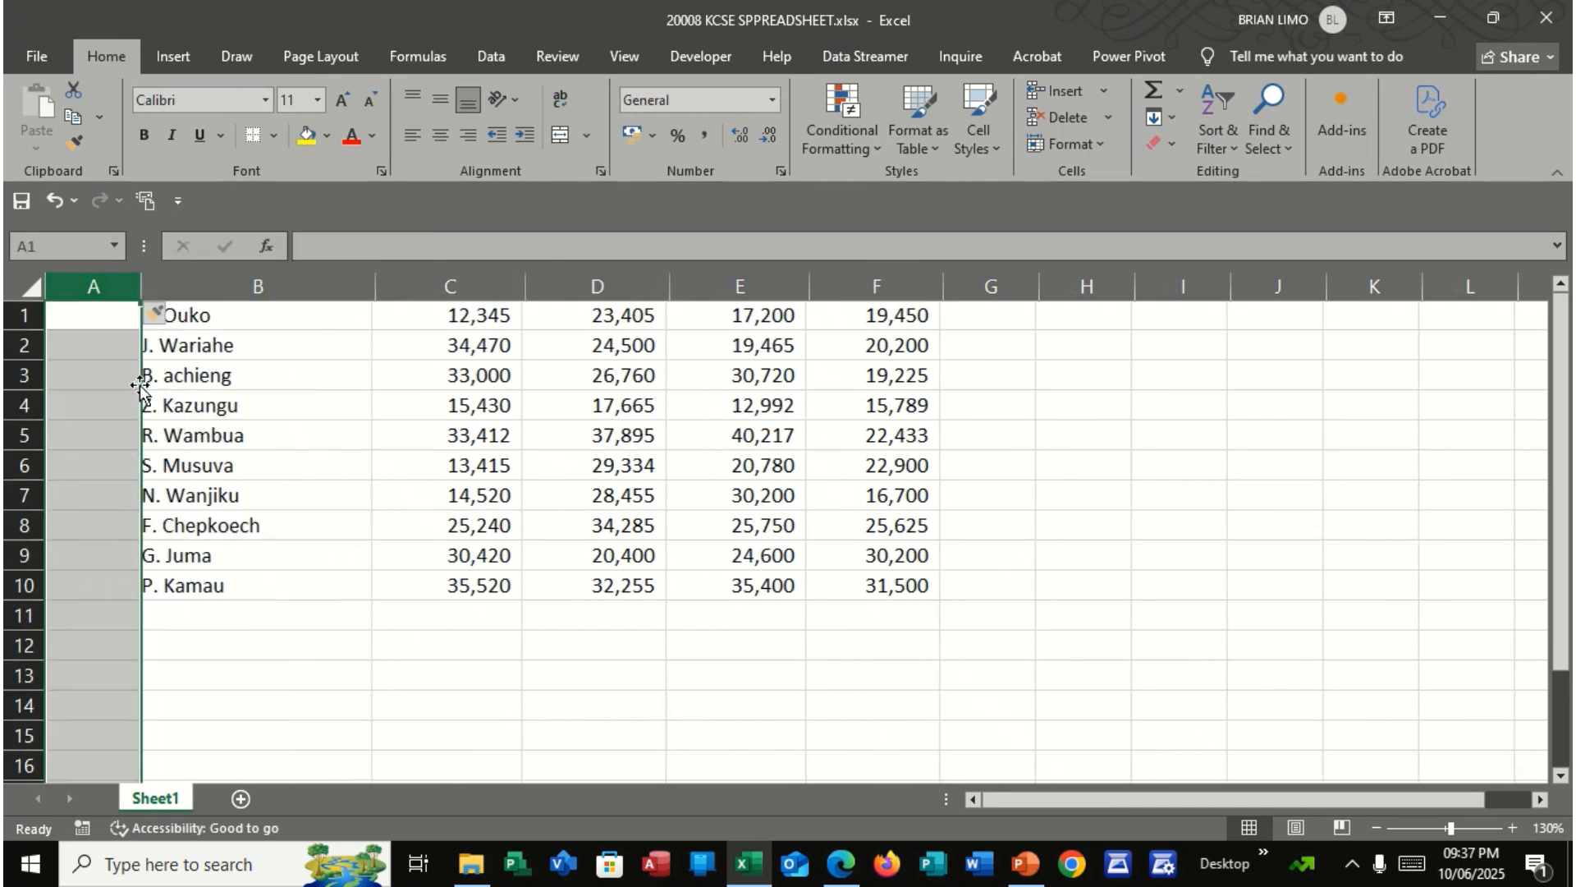
Number the first four sales representatives 1 to 4 in A1:A4
click(70, 311)
click(98, 345)
click(94, 316)
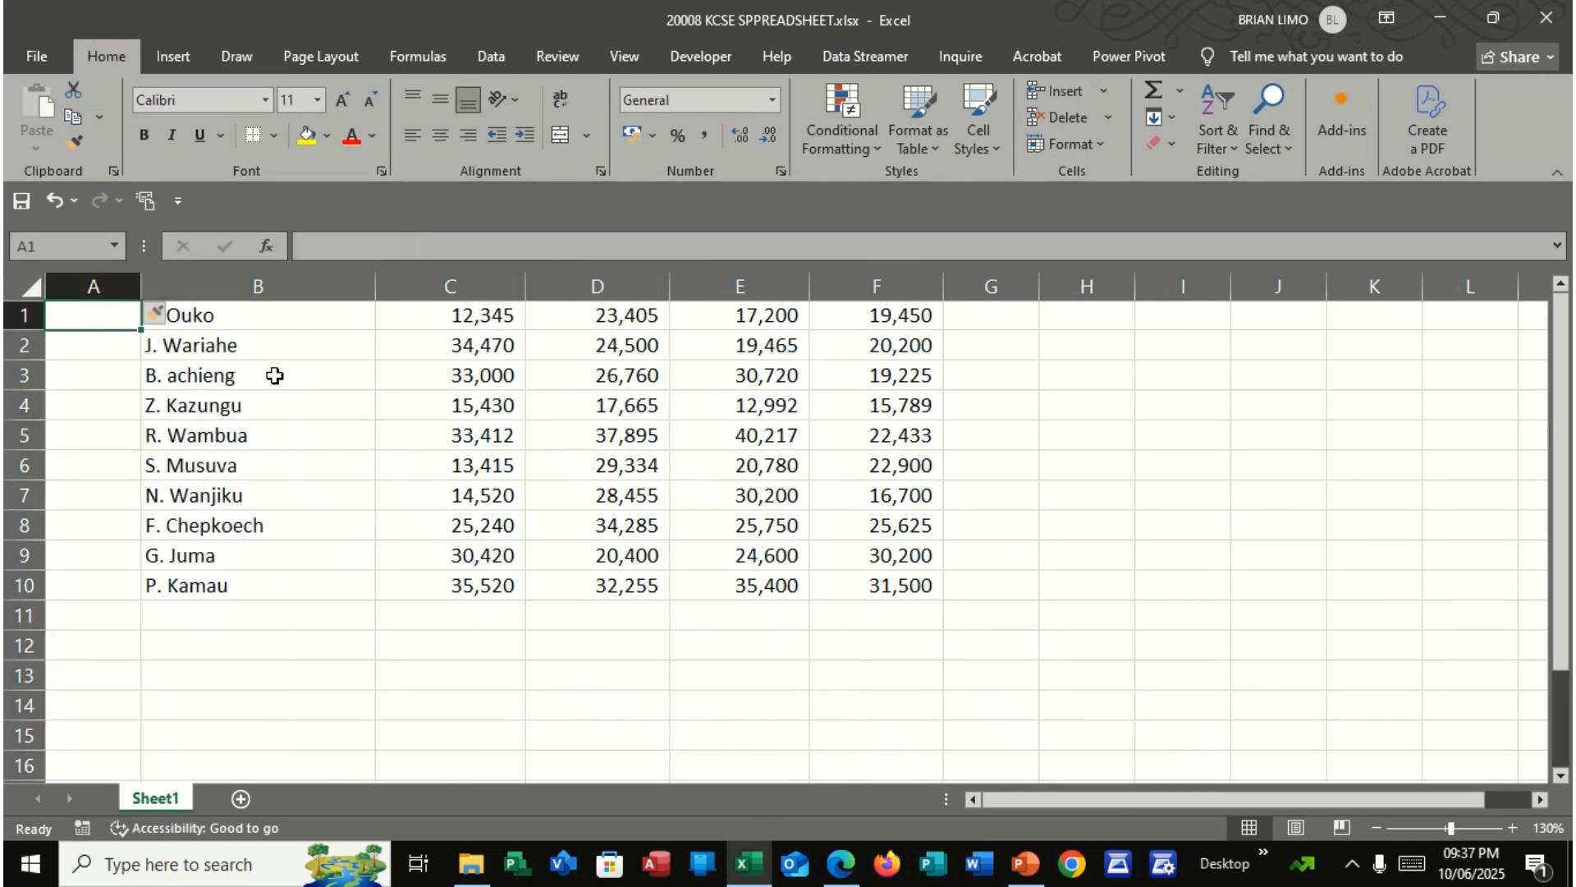
text(1)
key(Return)
text(2)
key(Return)
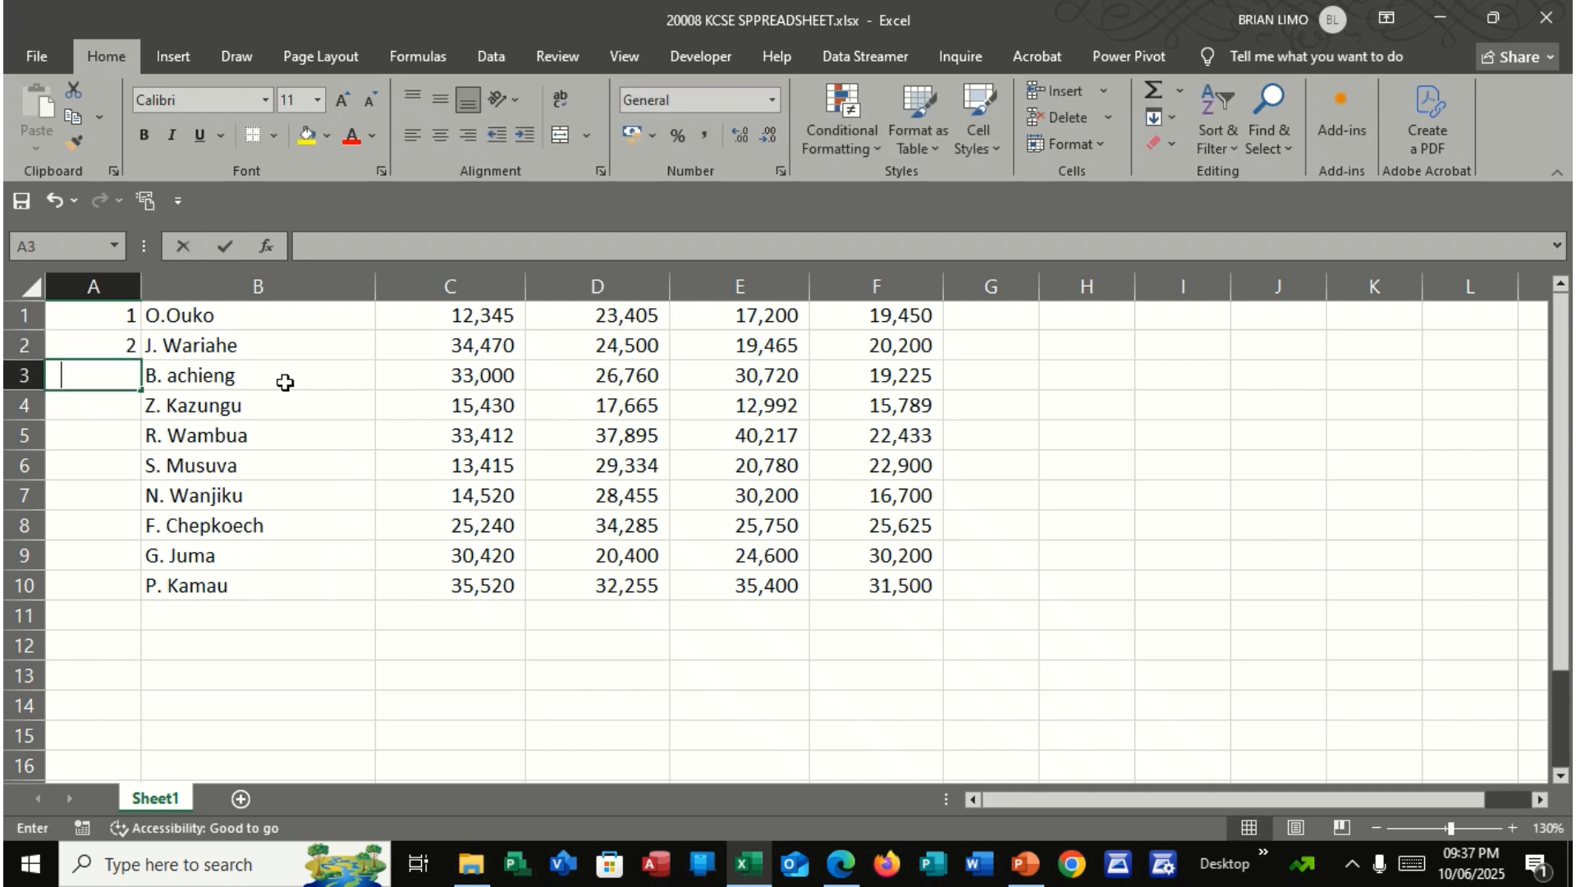
text(3)
key(Return)
text(4)
key(Down)
key(Down)
Enter 5 in A5 and 6 in A6 to number the fifth and sixth sales representatives
text(5)
key(Up)
key(Up)
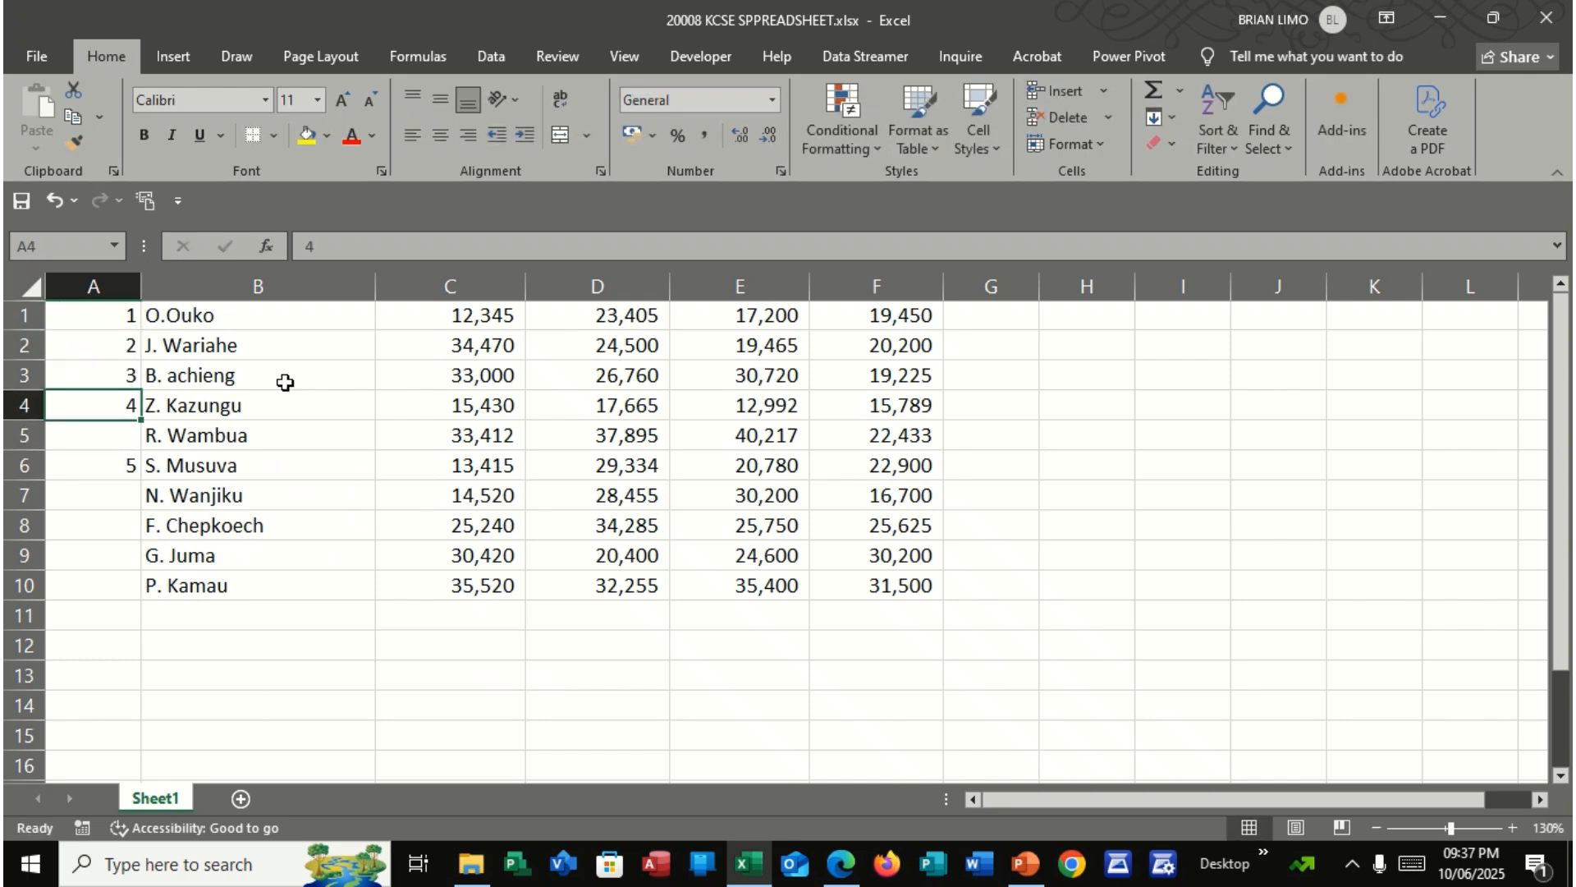
key(Down)
text(5)
key(Return)
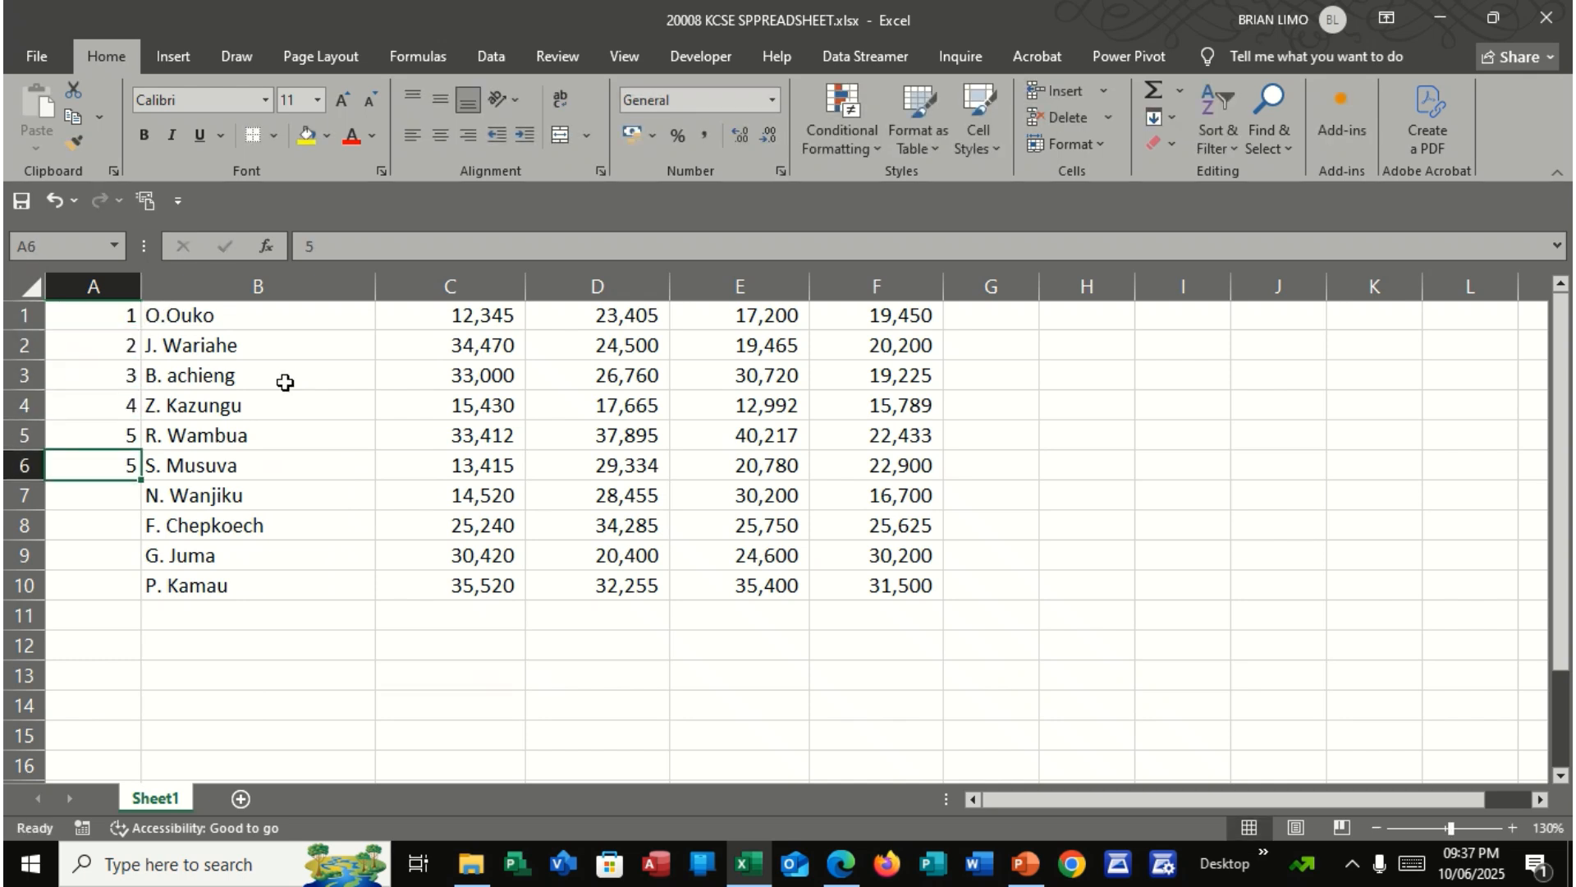
text(5)
key(Return)
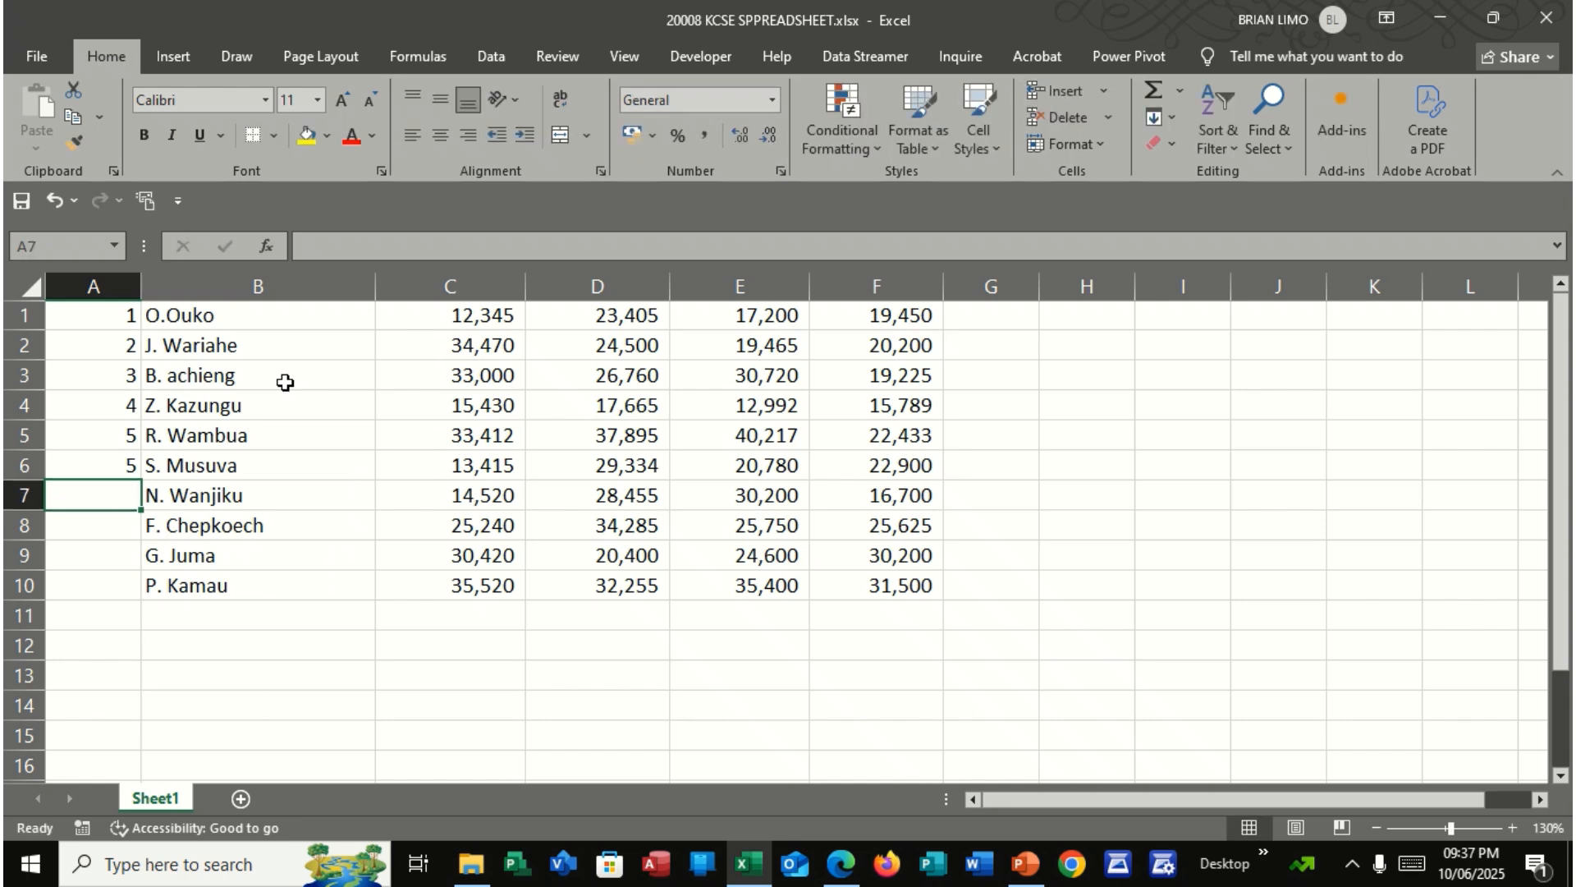
key(Up)
text(5)
key(BackSpace)
text(6)
key(Return)
Complete the row numbering by entering 7 to 10 in A7:A10
text(7)
key(Return)
text(8)
key(Return)
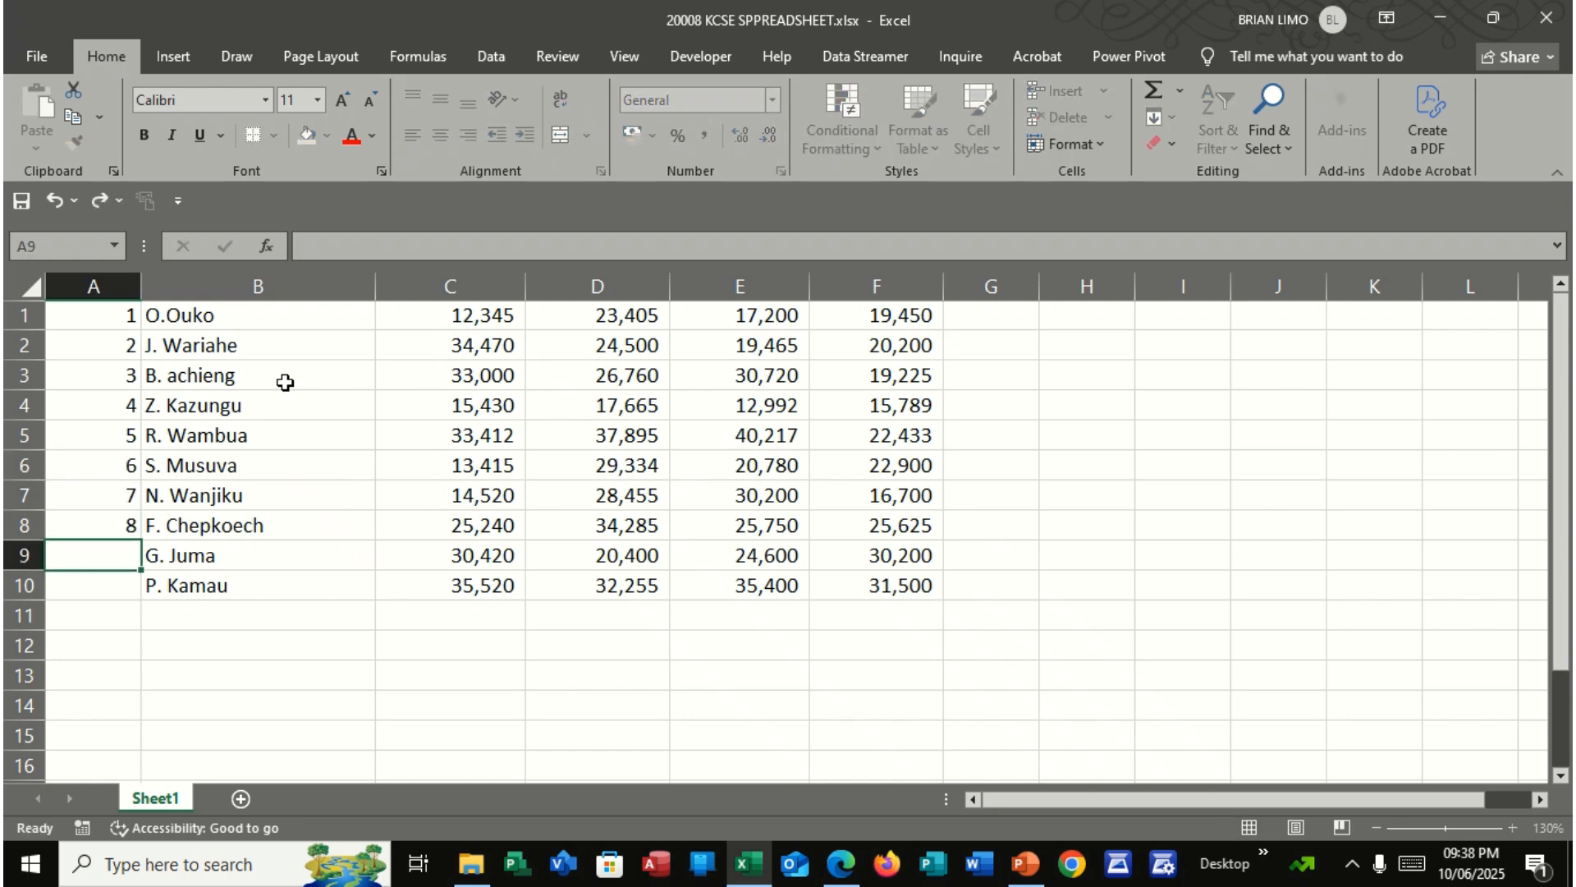
text(9)
key(Return)
text(10)
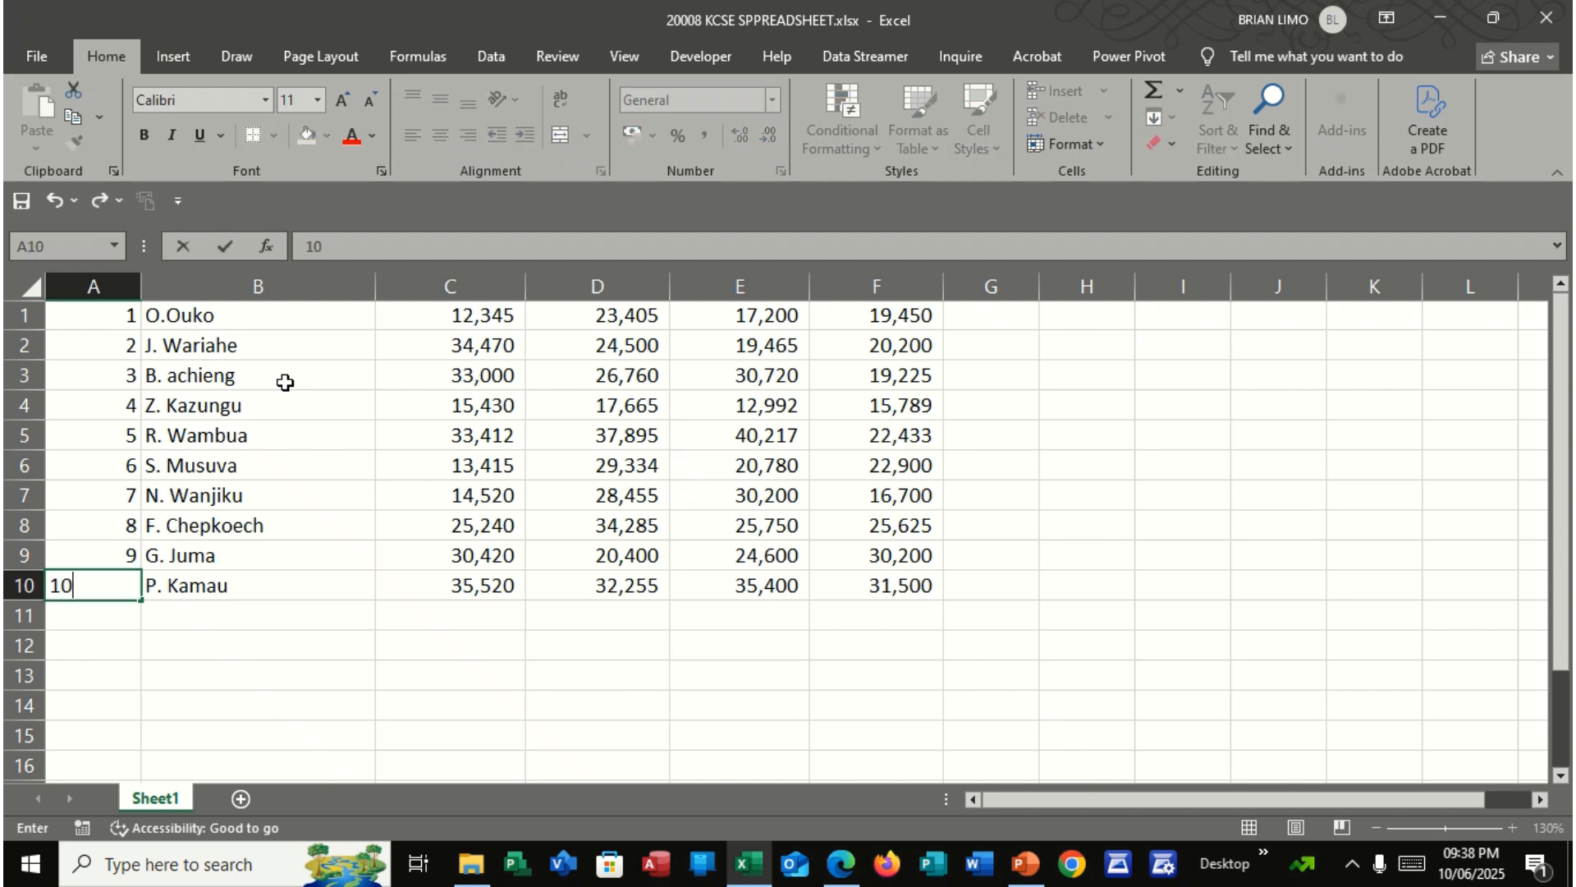
key(Tab)
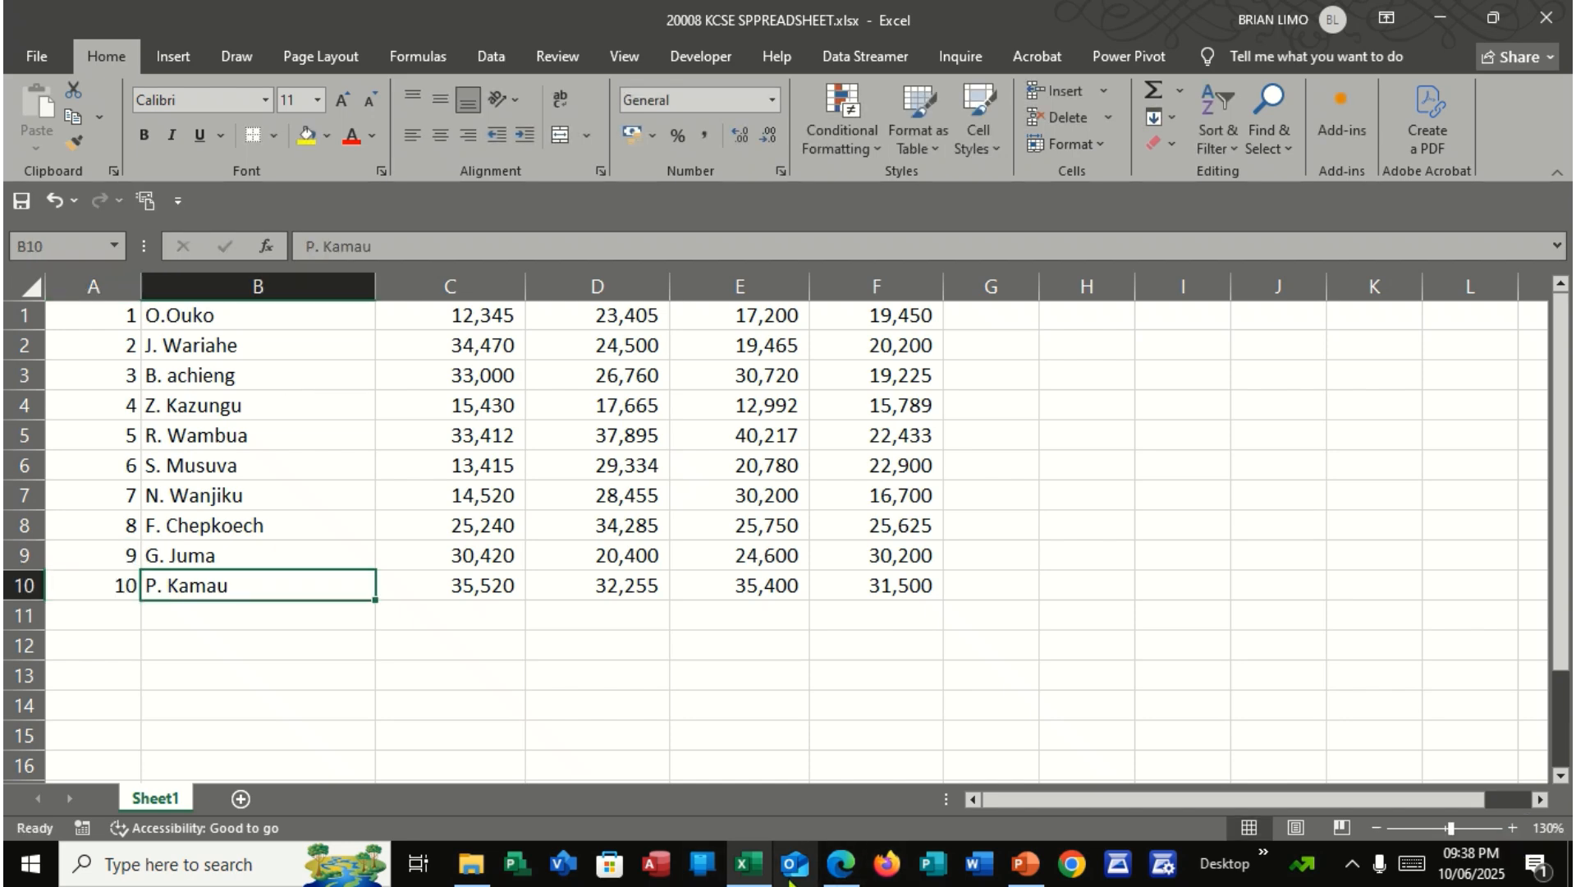
Switch to the exam PDF and review the title and column heading requirements and the question's introduction
click(840, 864)
scroll(437, 526, down, 1)
scroll(437, 526, down, 5)
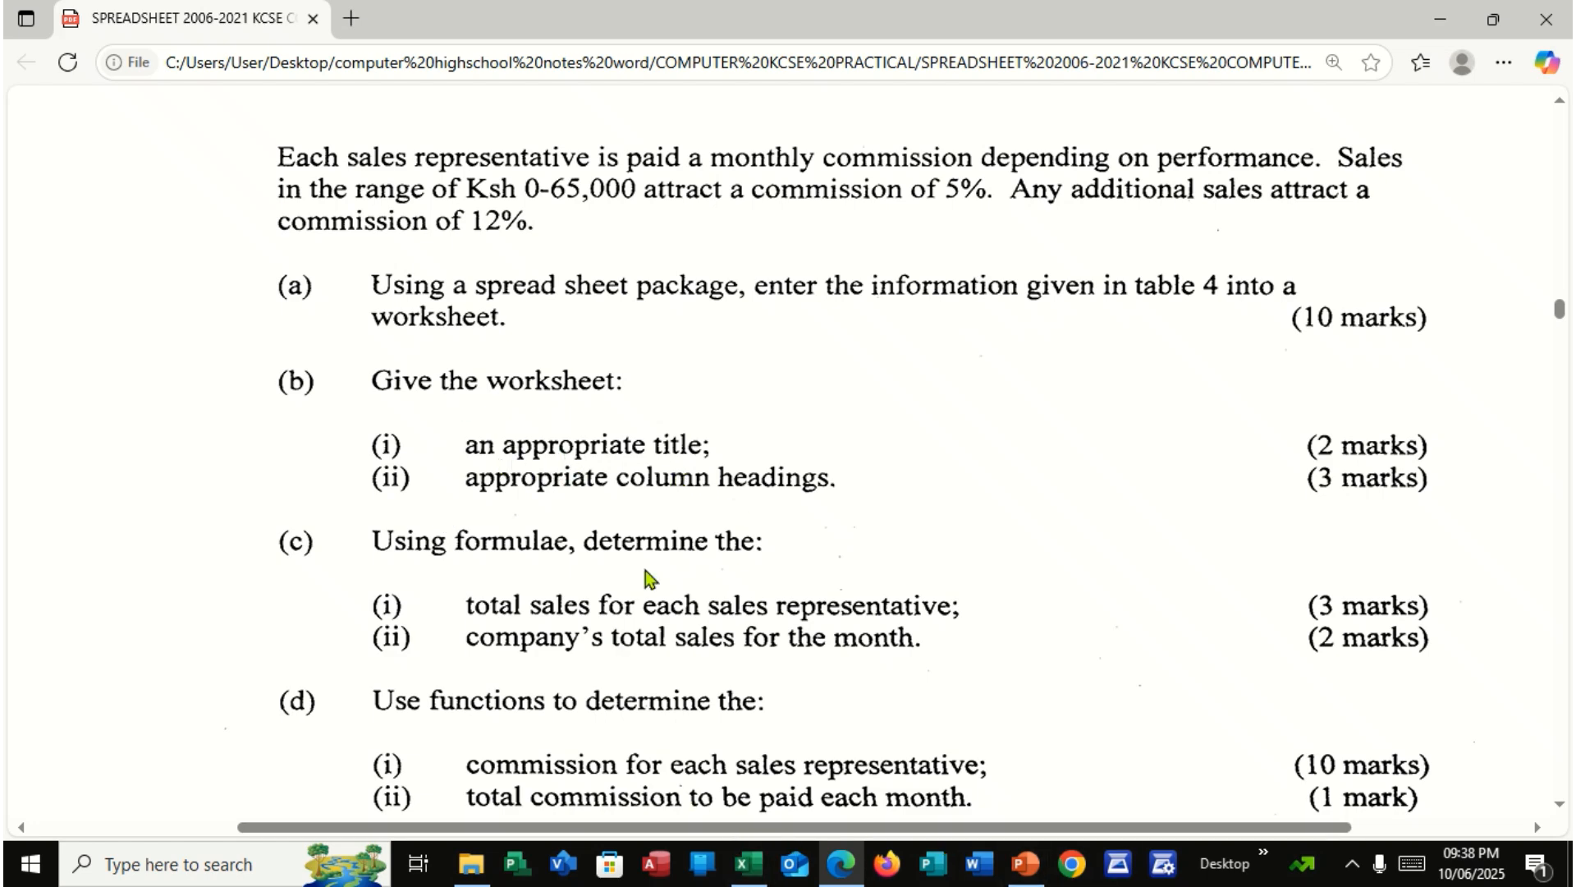
scroll(734, 492, up, 1)
scroll(734, 492, up, 8)
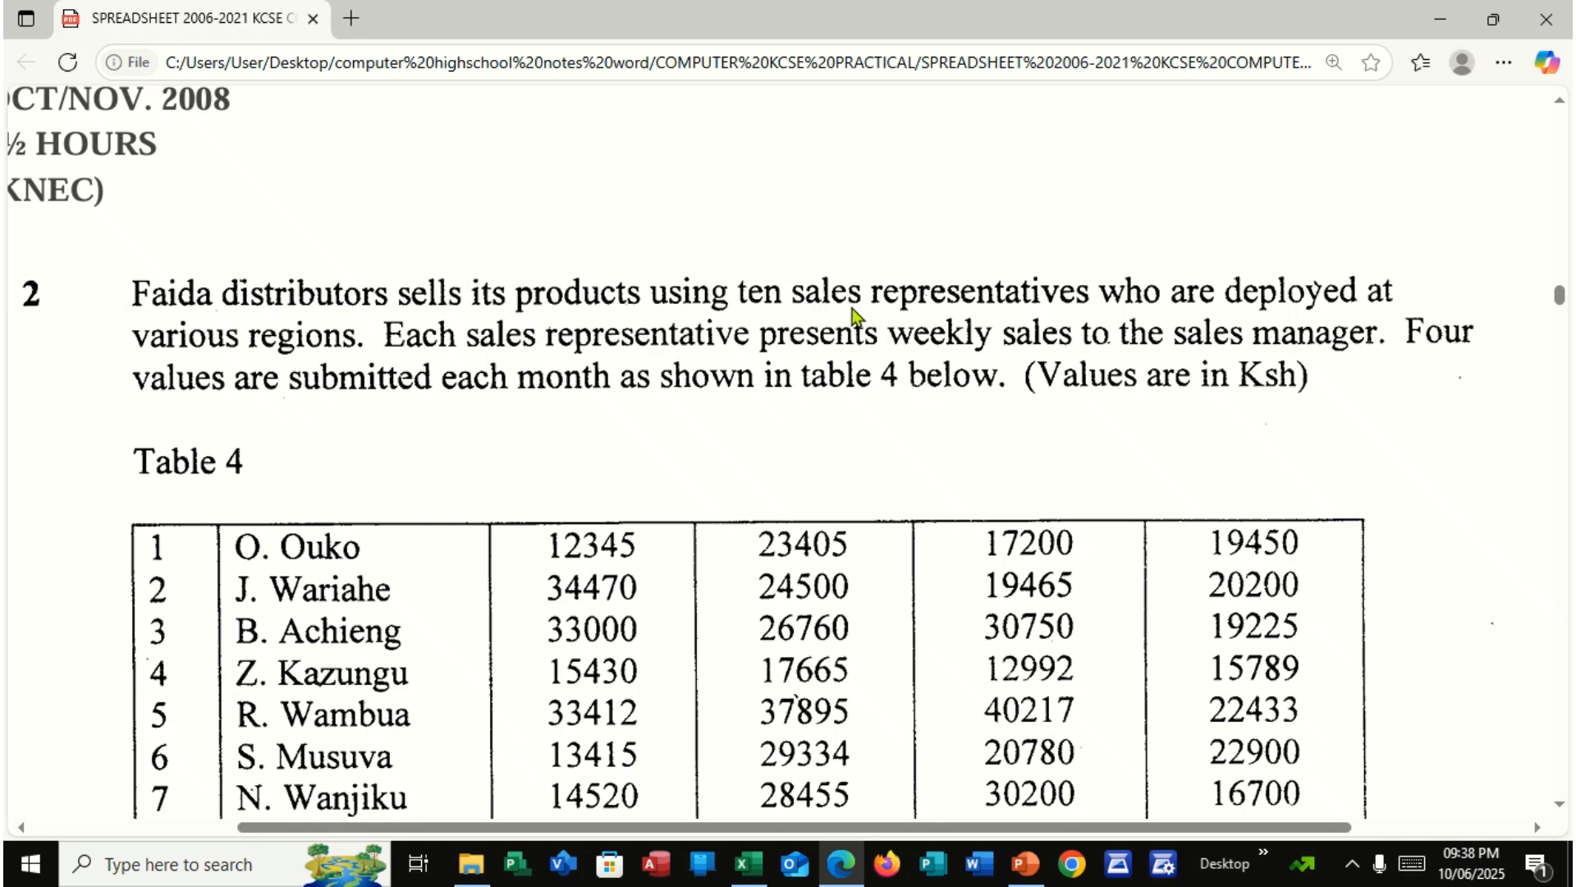
Return to the Excel workbook, insert a blank row above the data, and merge and centre A1:G1
click(747, 864)
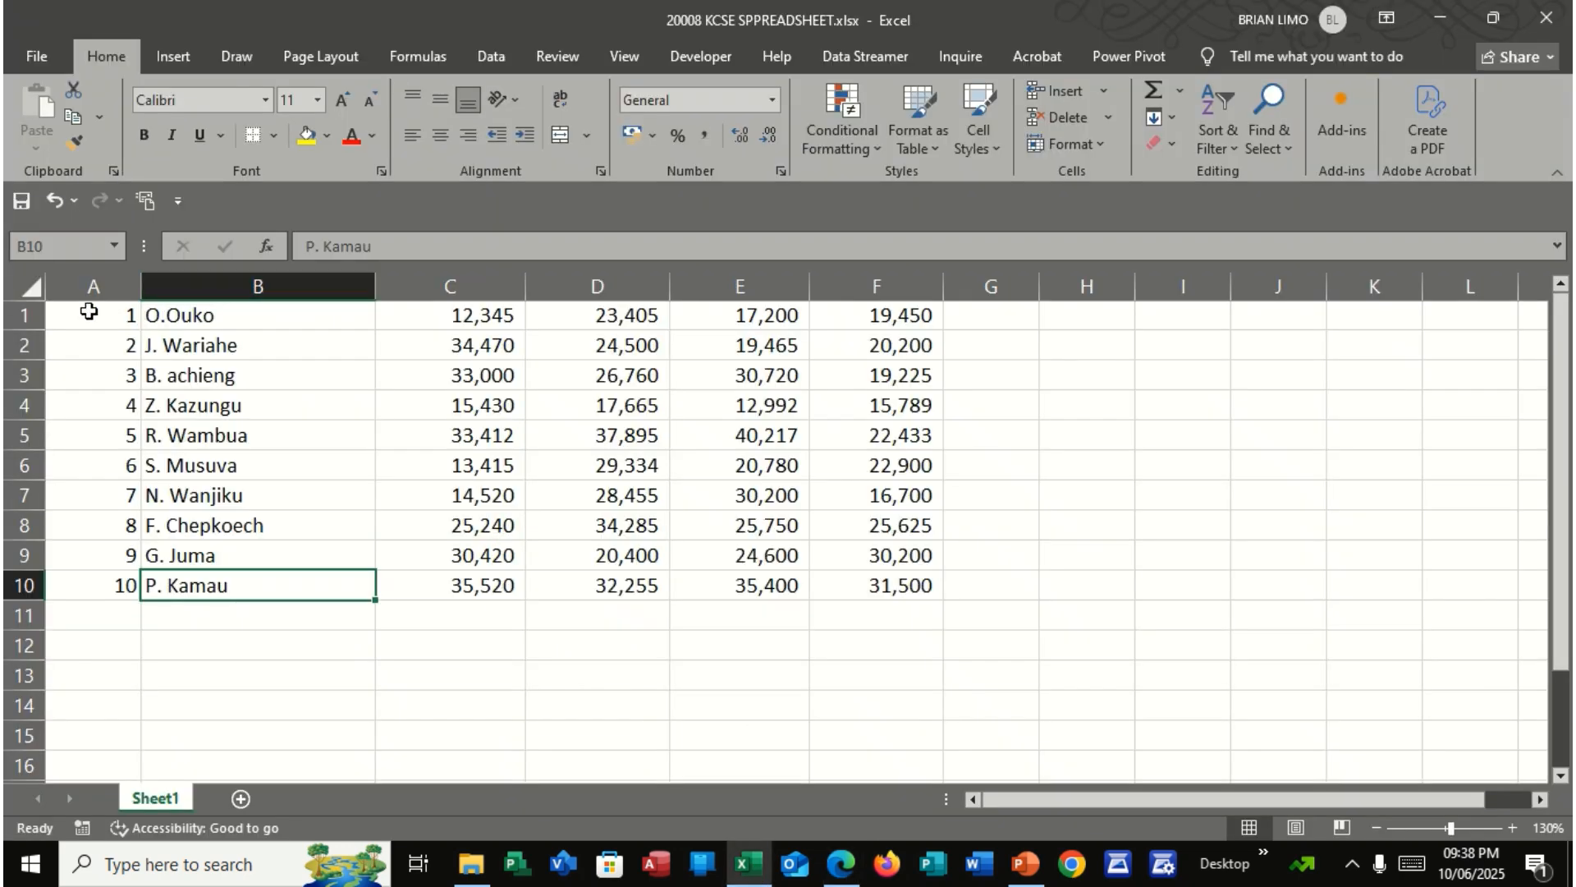
click(24, 314)
right_click(26, 316)
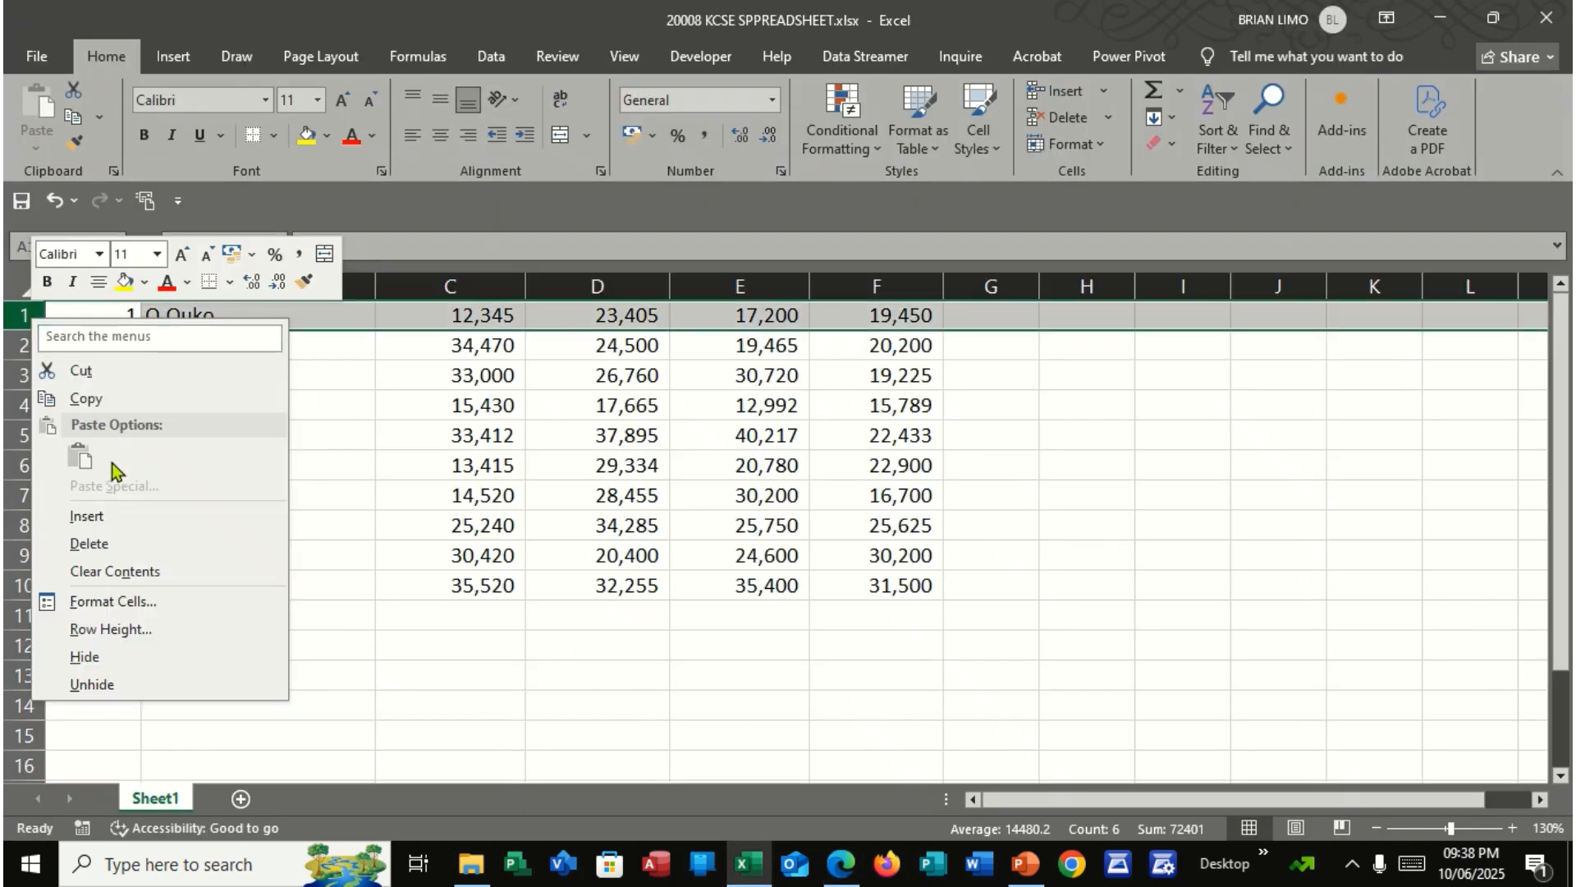
click(112, 510)
drag(124, 315, 977, 292)
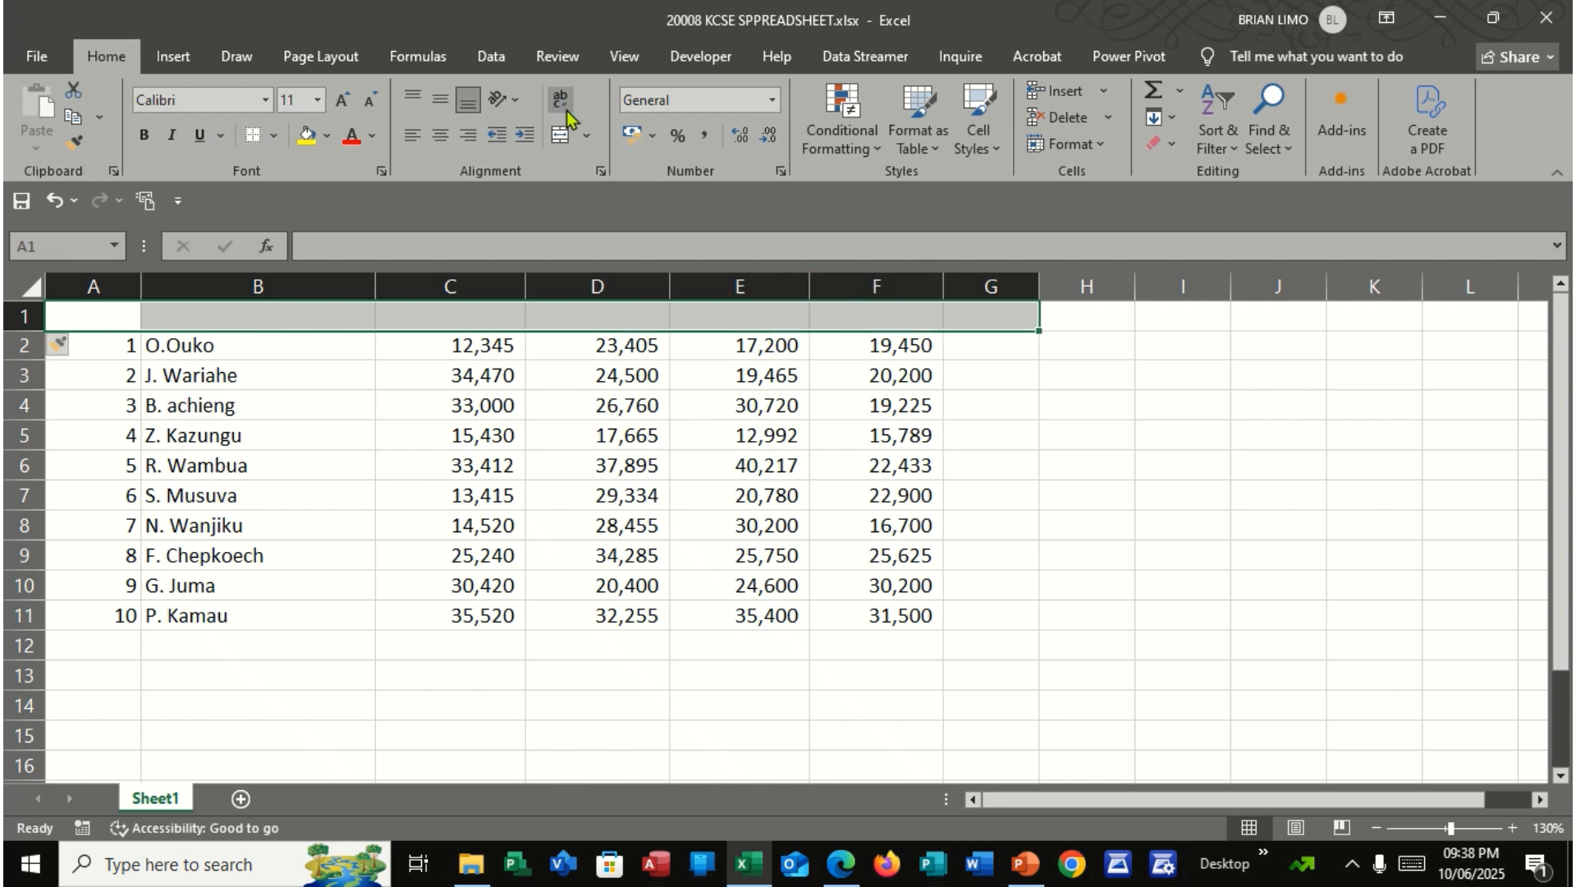
click(573, 135)
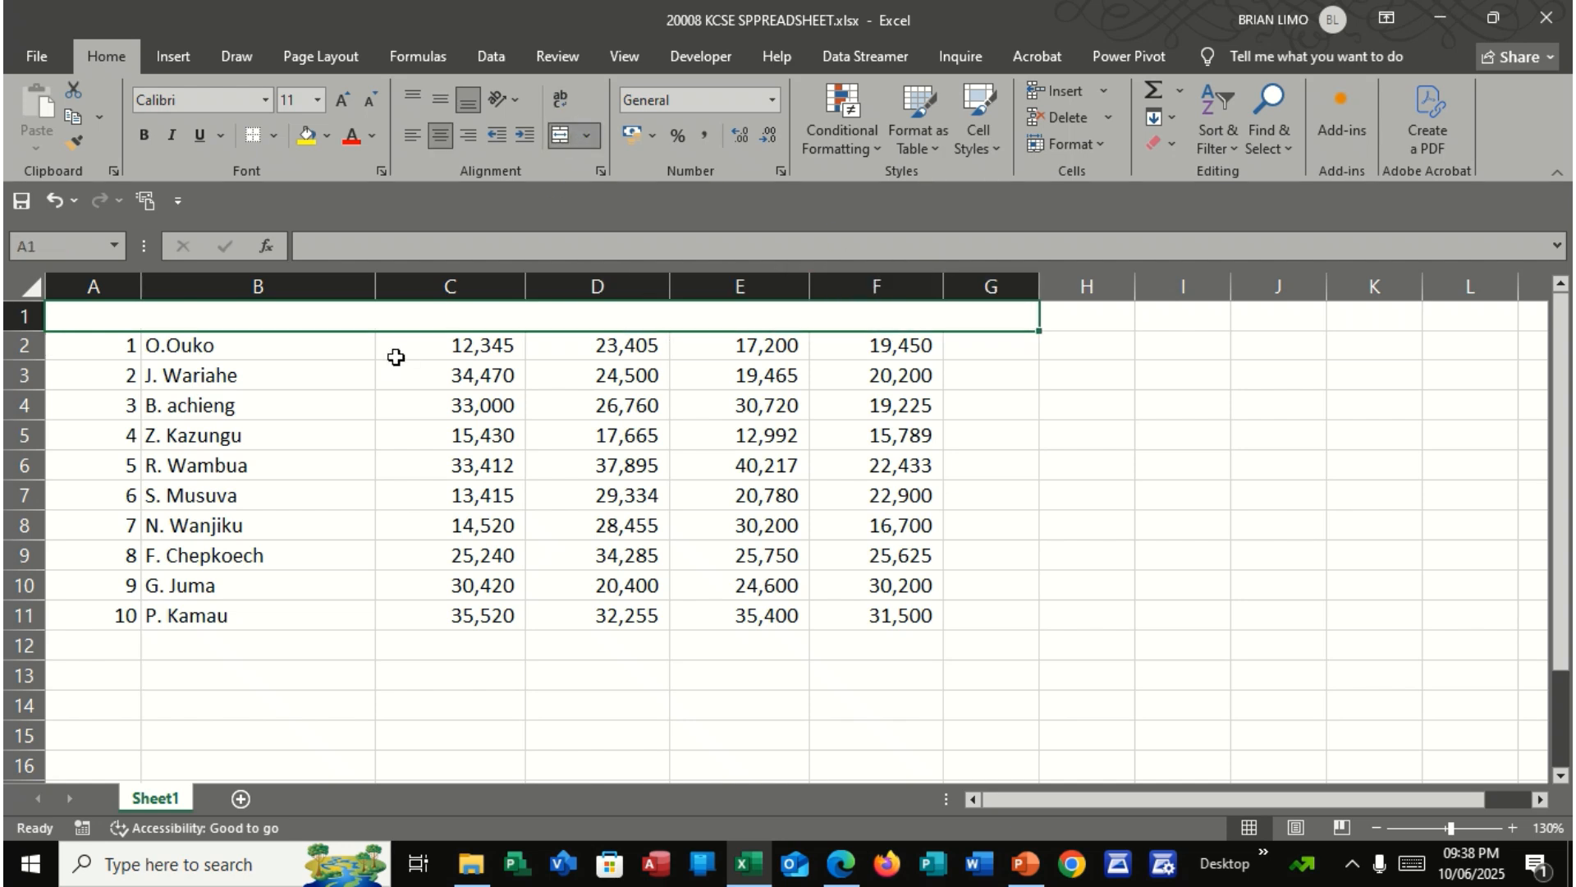
Enter the worksheet title FAIDA DISTRIBUTORS SALES REPRESENTATIVES in the merged cell of row 1
text(FAIDA)
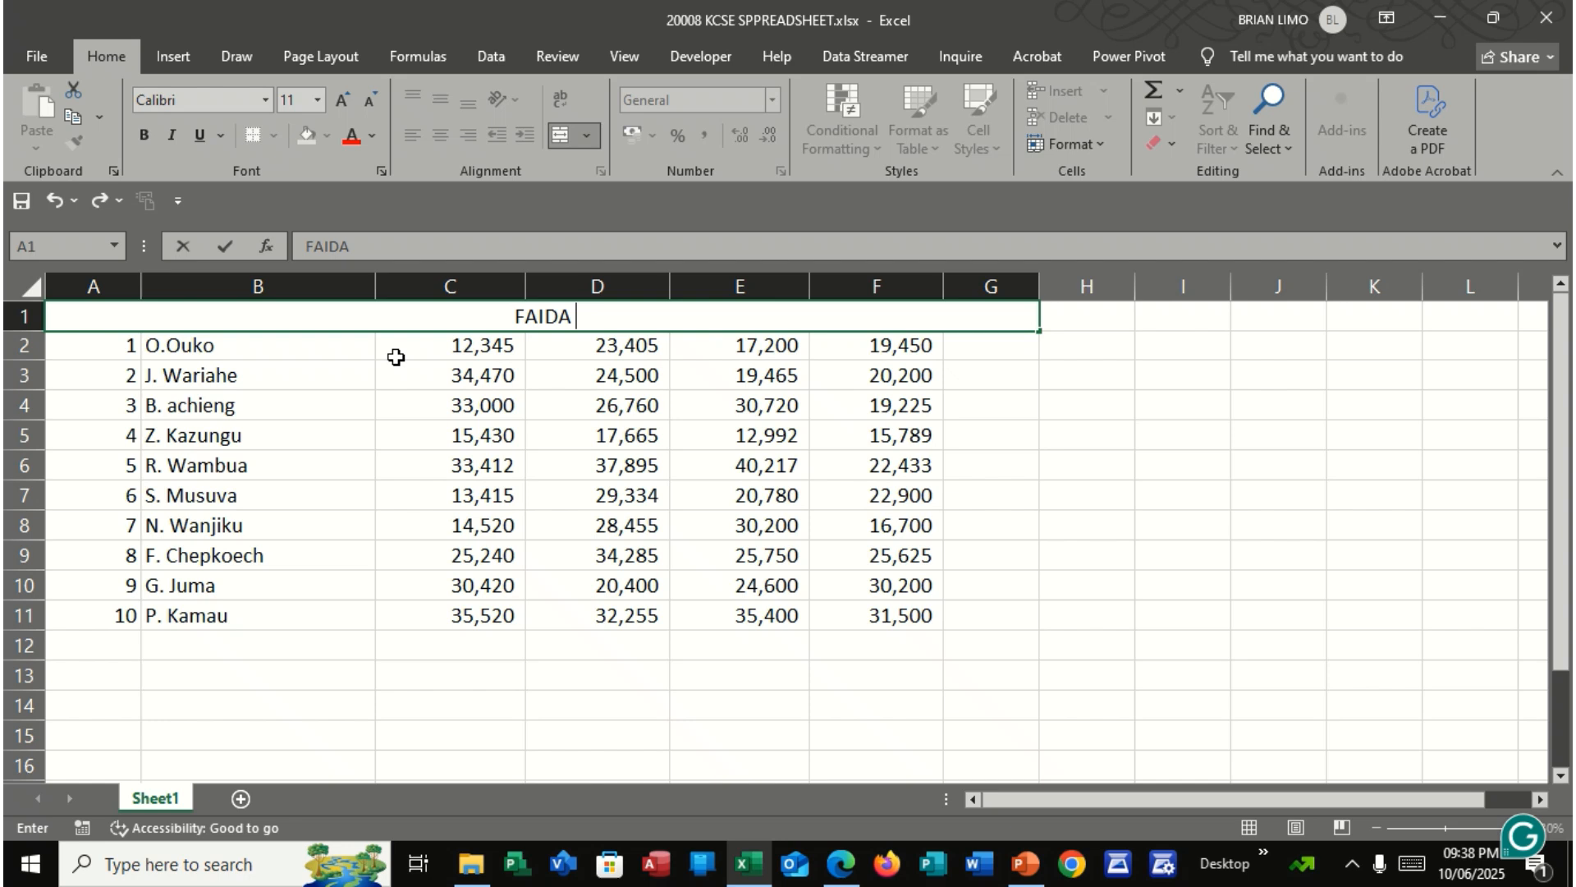
text( DIST)
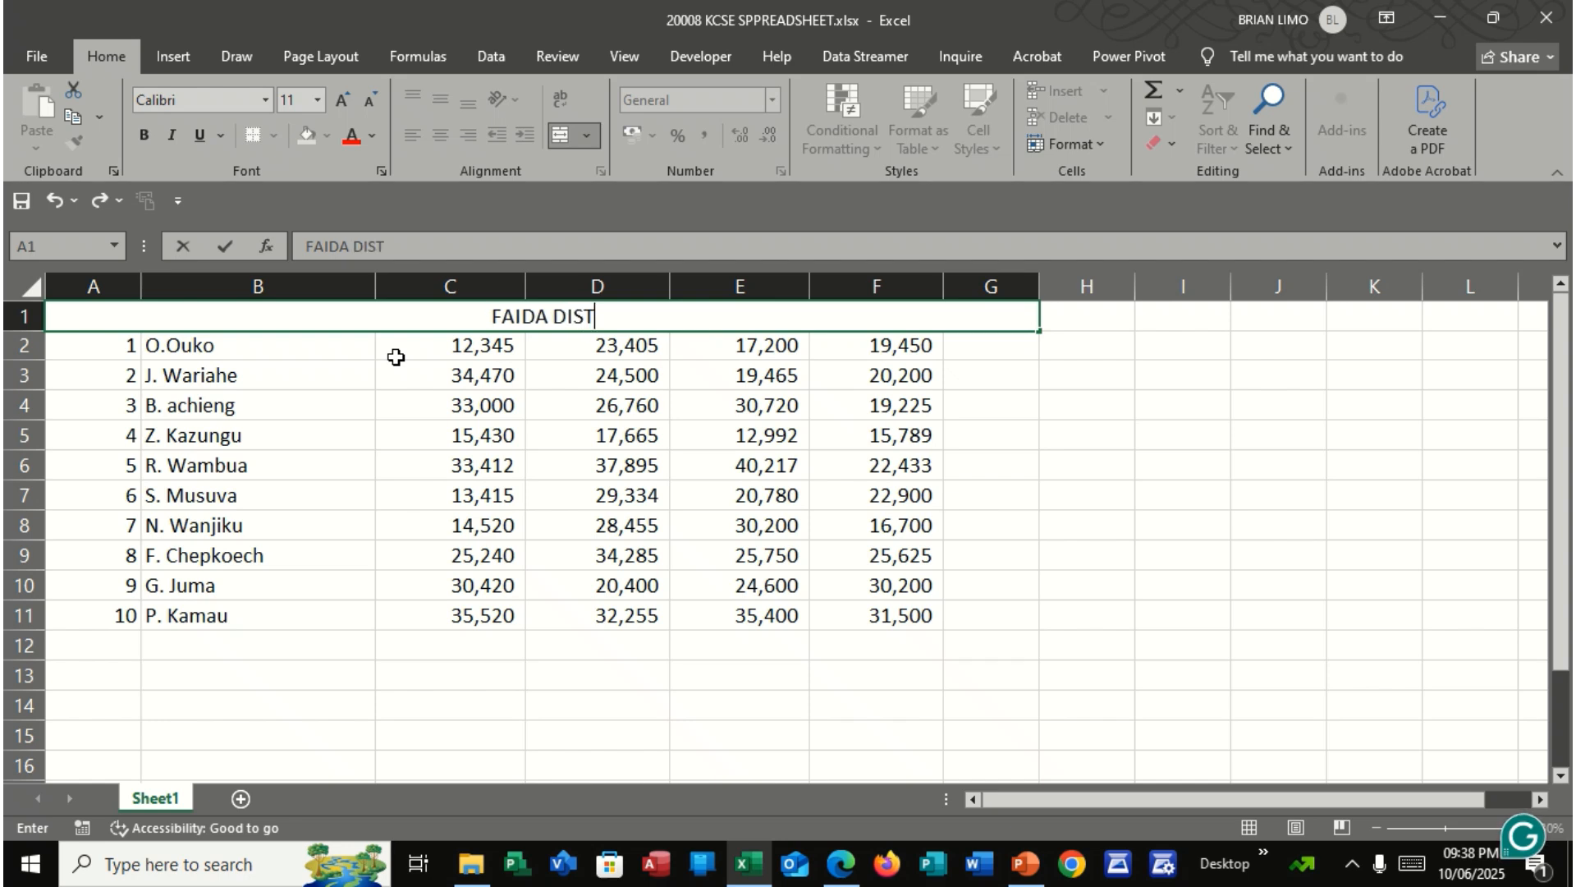
text(RIBUTO)
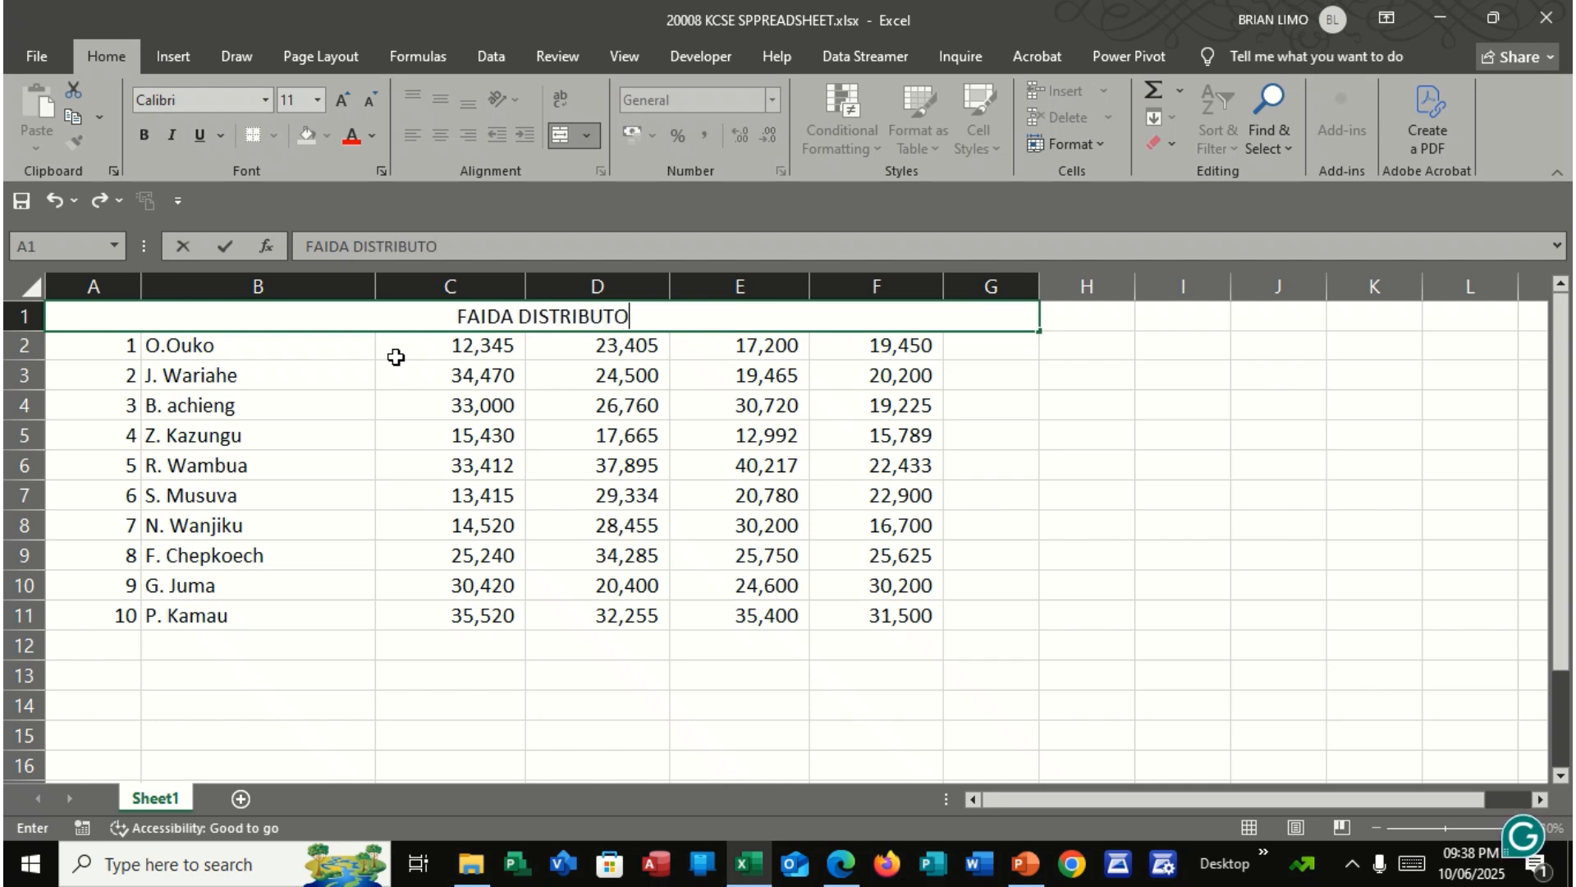
text(RS SAL)
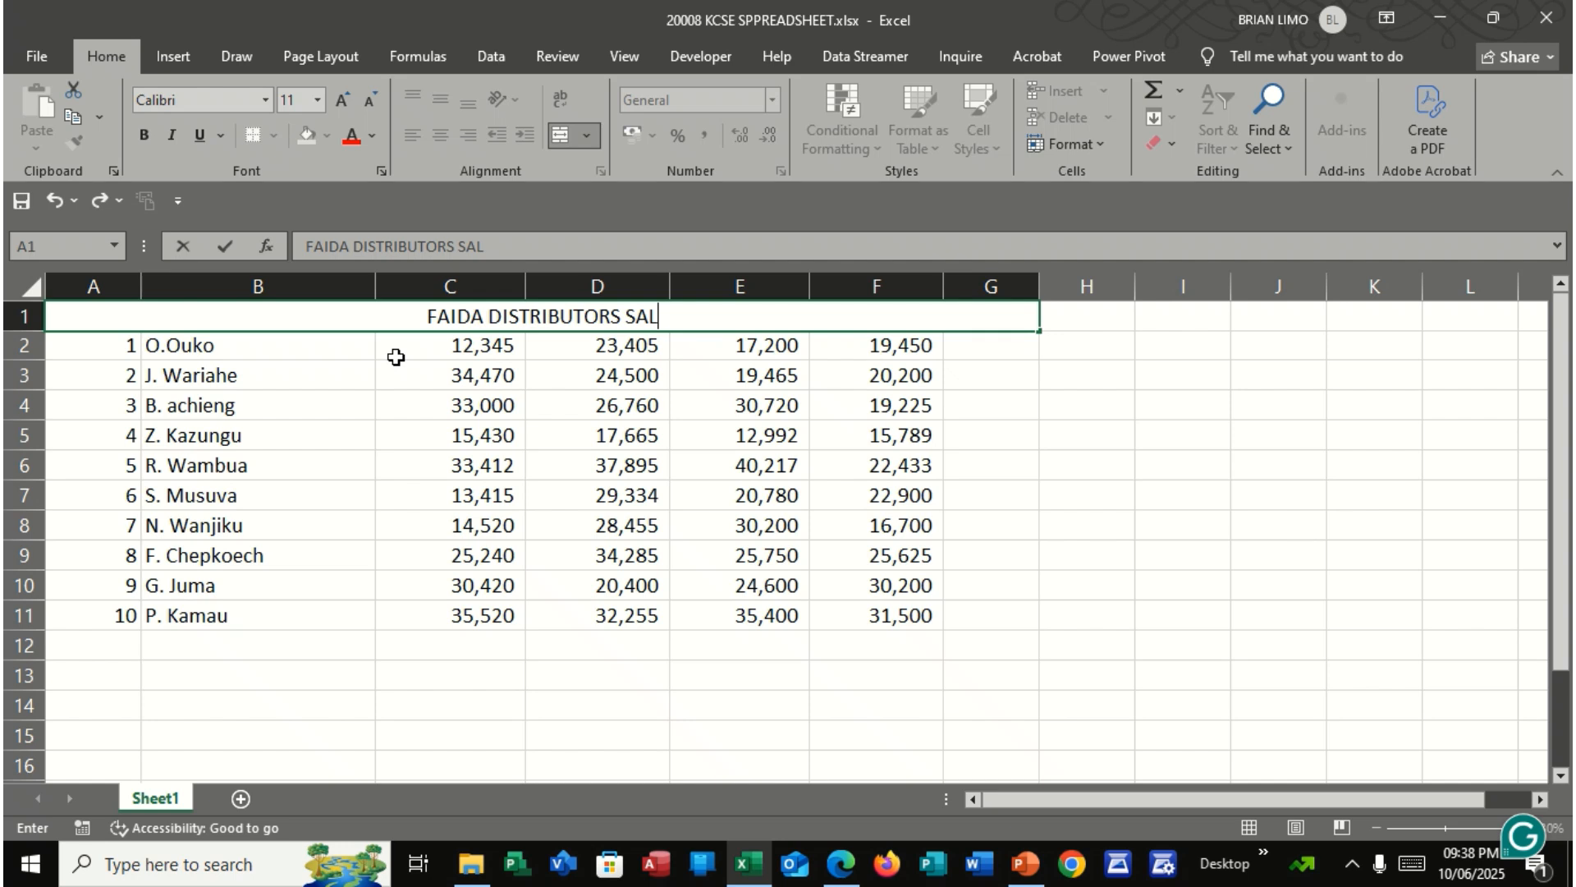
text(ES REPR)
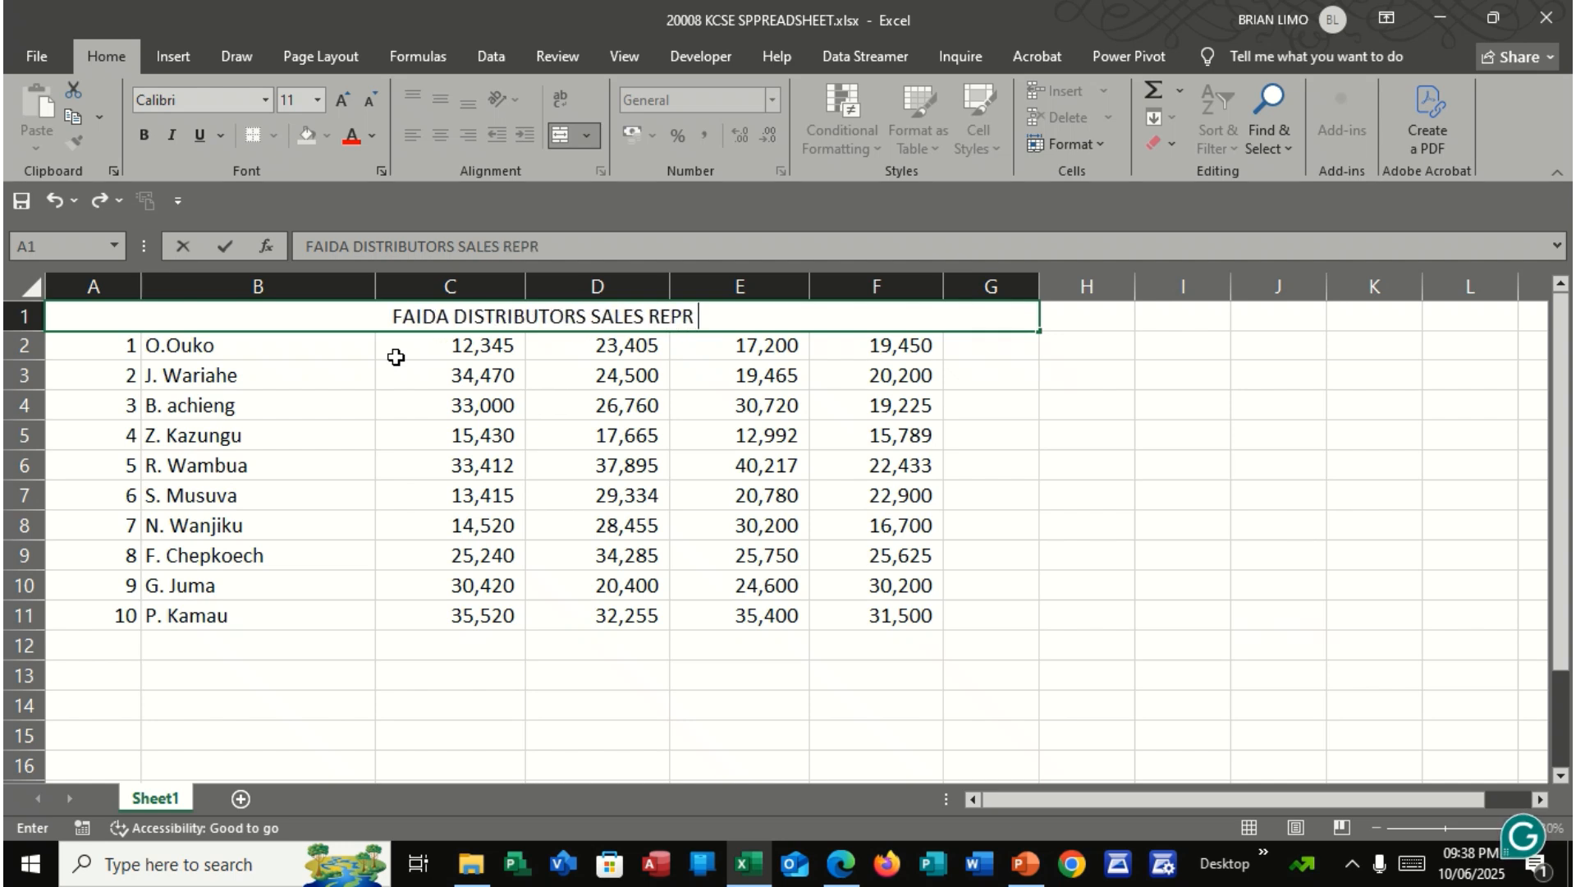
text(ESENTATI)
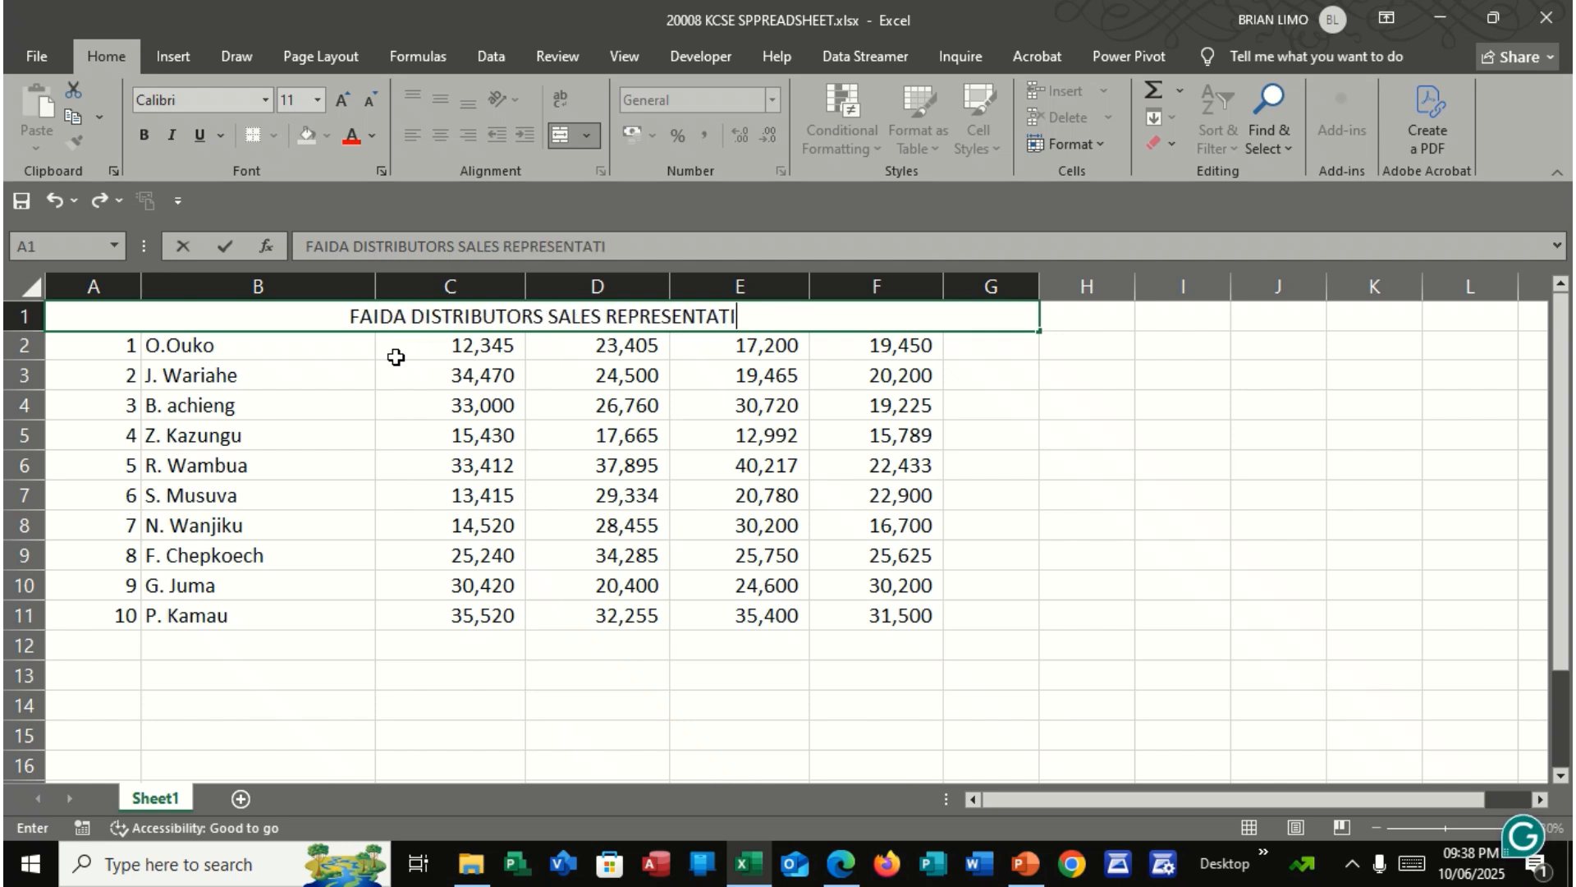
text(VES)
key(Return)
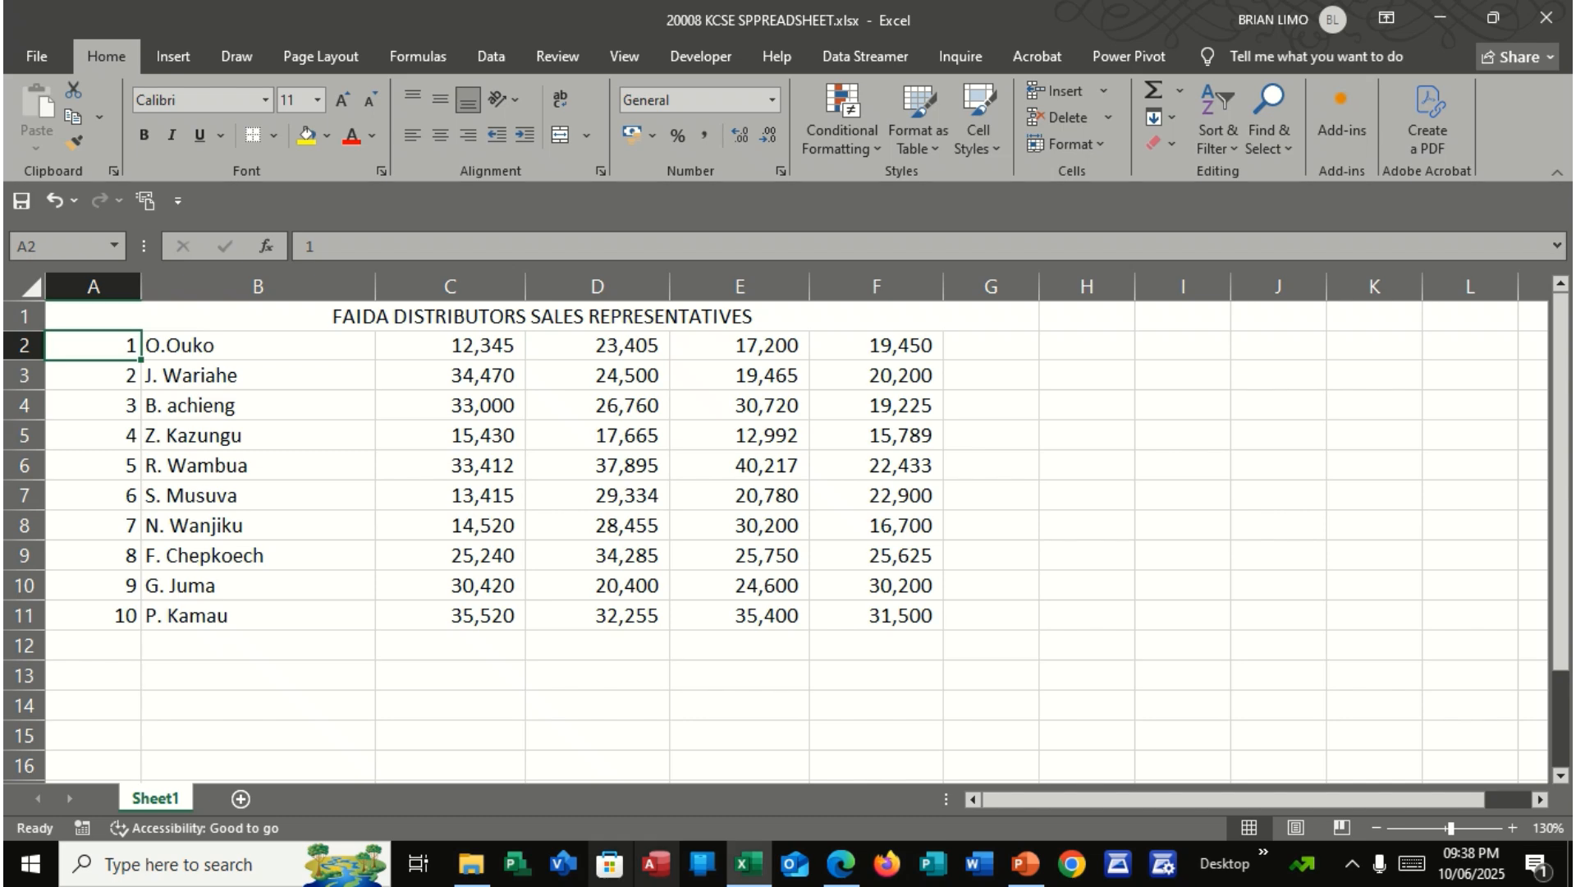
Switch to the exam PDF and review the column heading requirement and the description of the weekly sales in Table 4
click(840, 864)
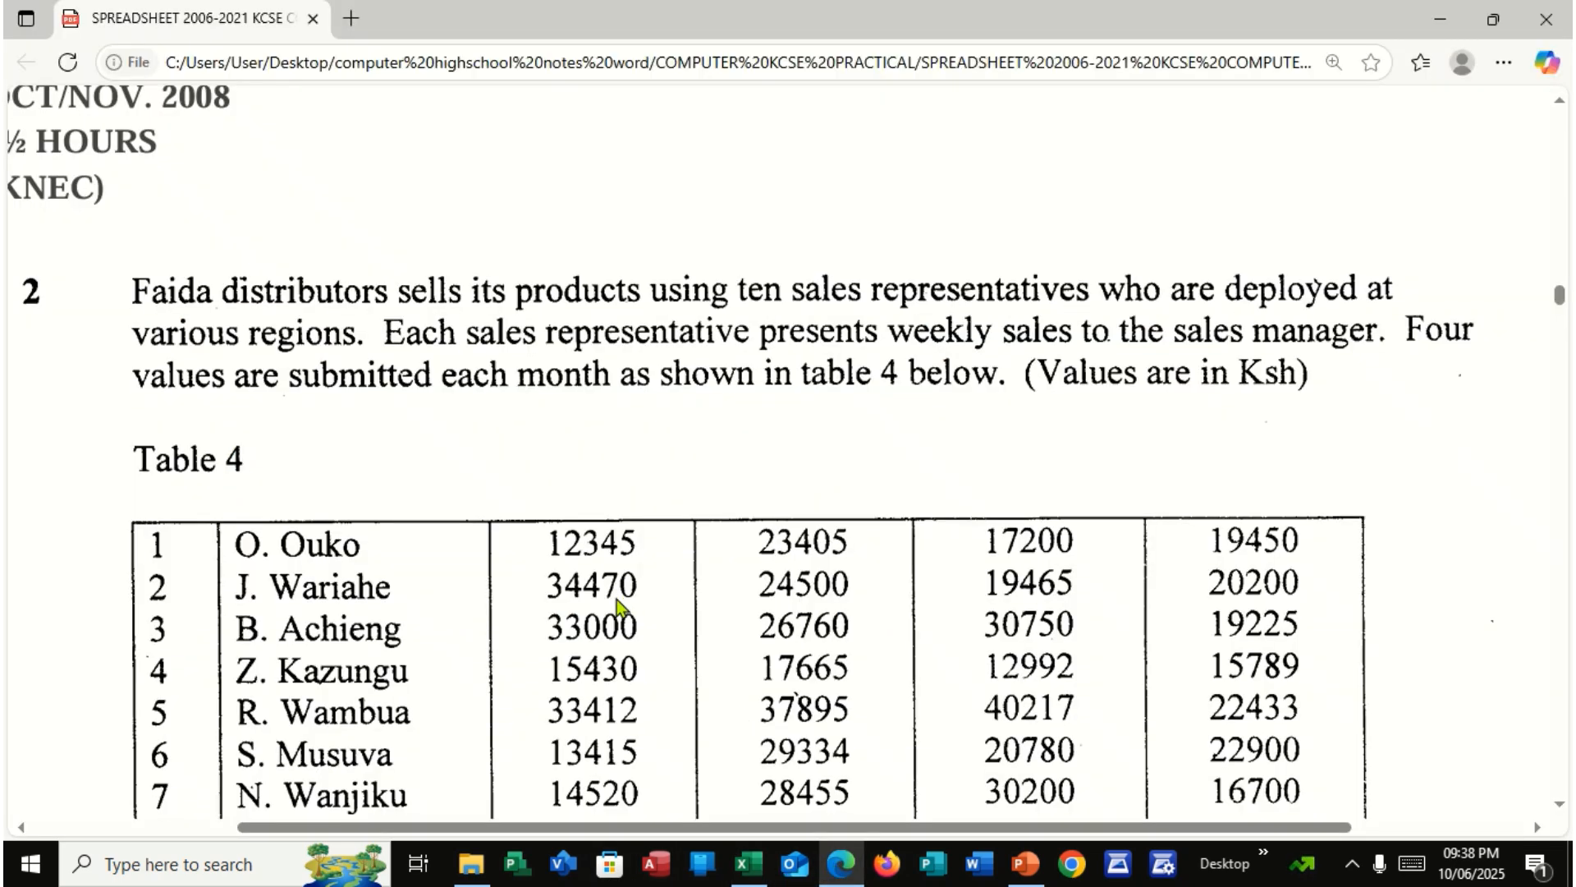
scroll(616, 608, down, 3)
scroll(616, 607, down, 5)
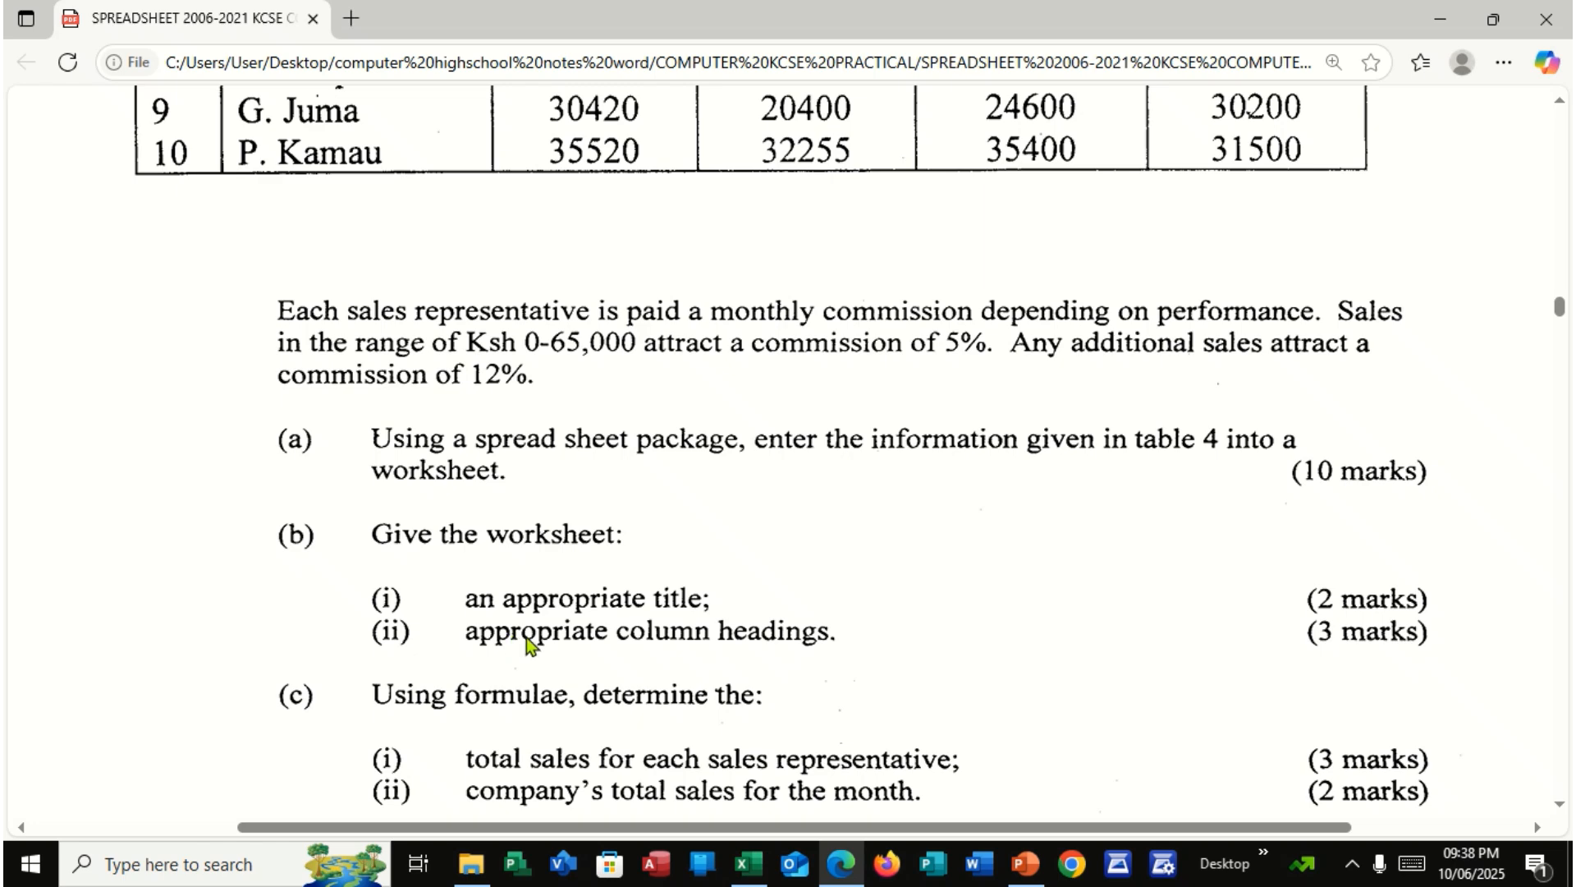
scroll(528, 643, up, 6)
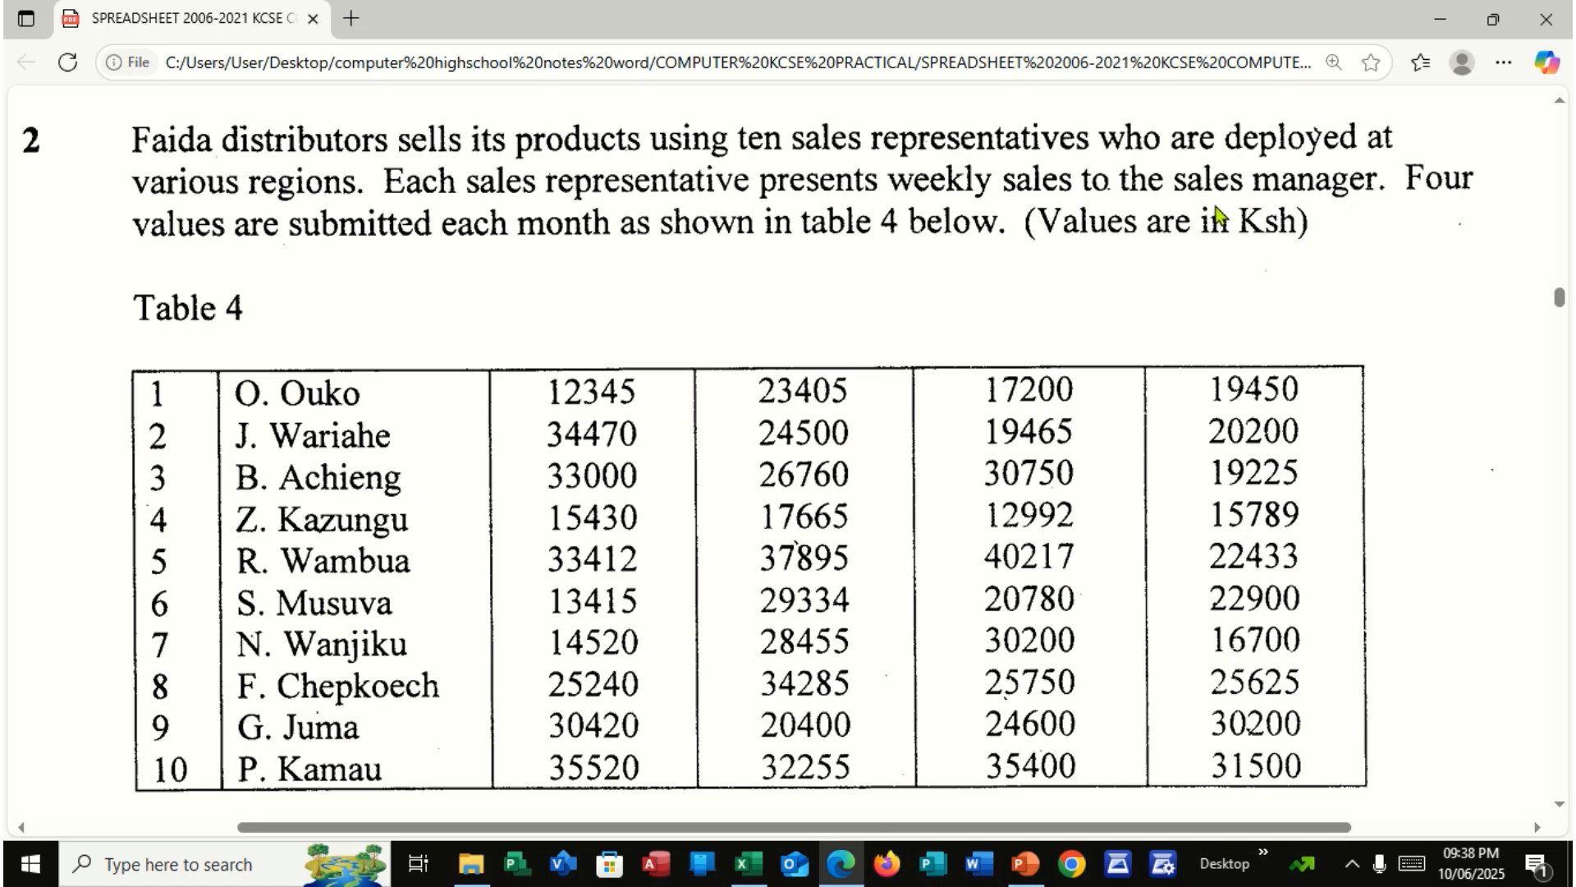
Switch back to the Excel workbook and insert a blank row between the title and the first sales representative
click(747, 863)
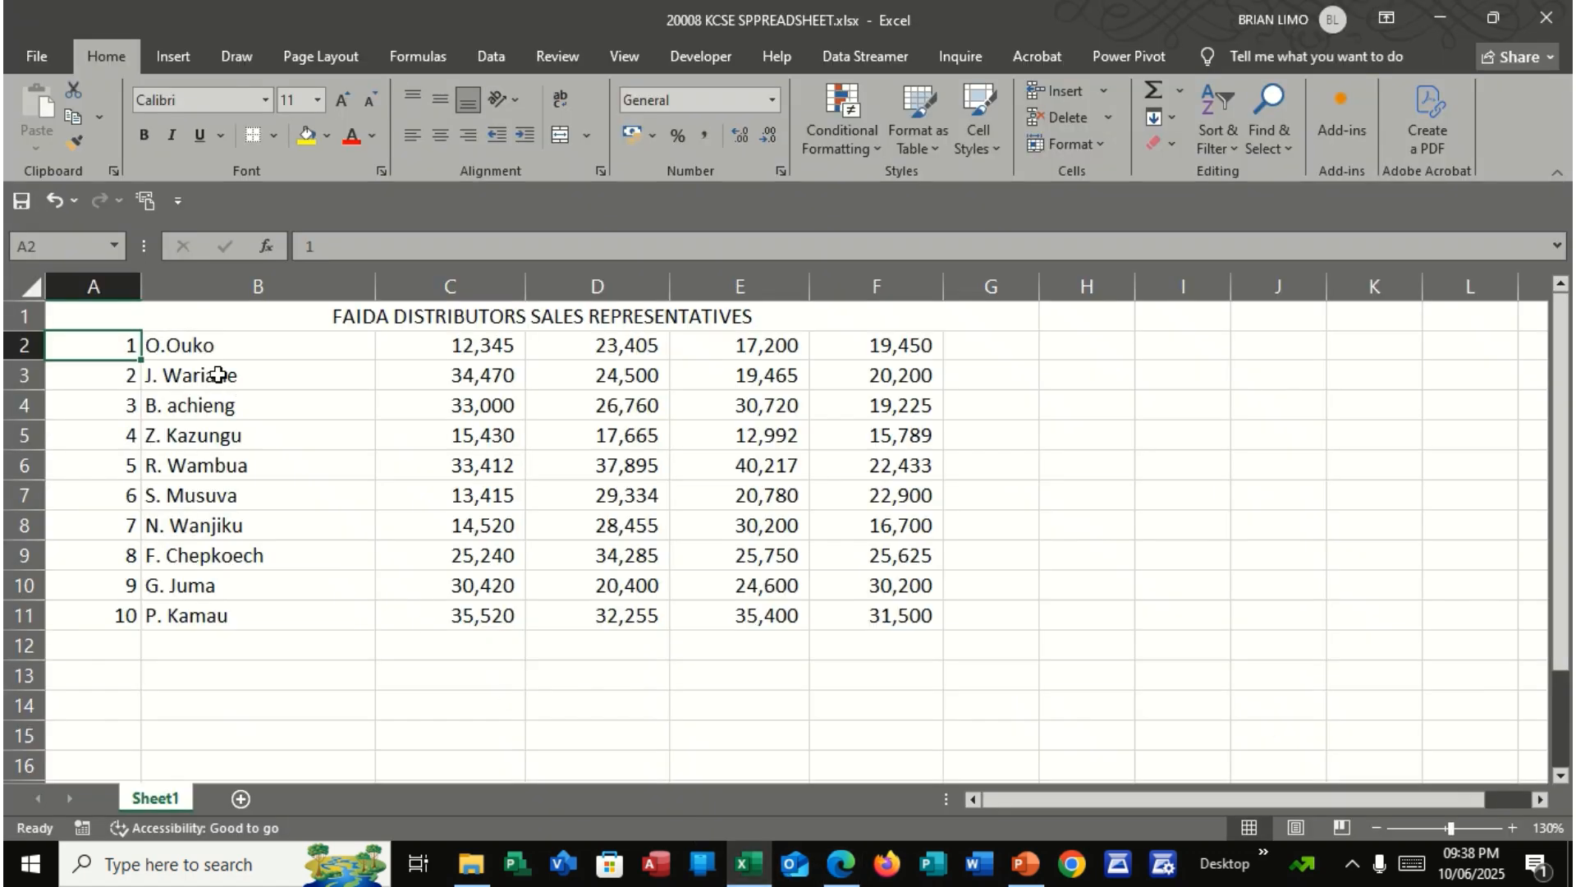
right_click(27, 346)
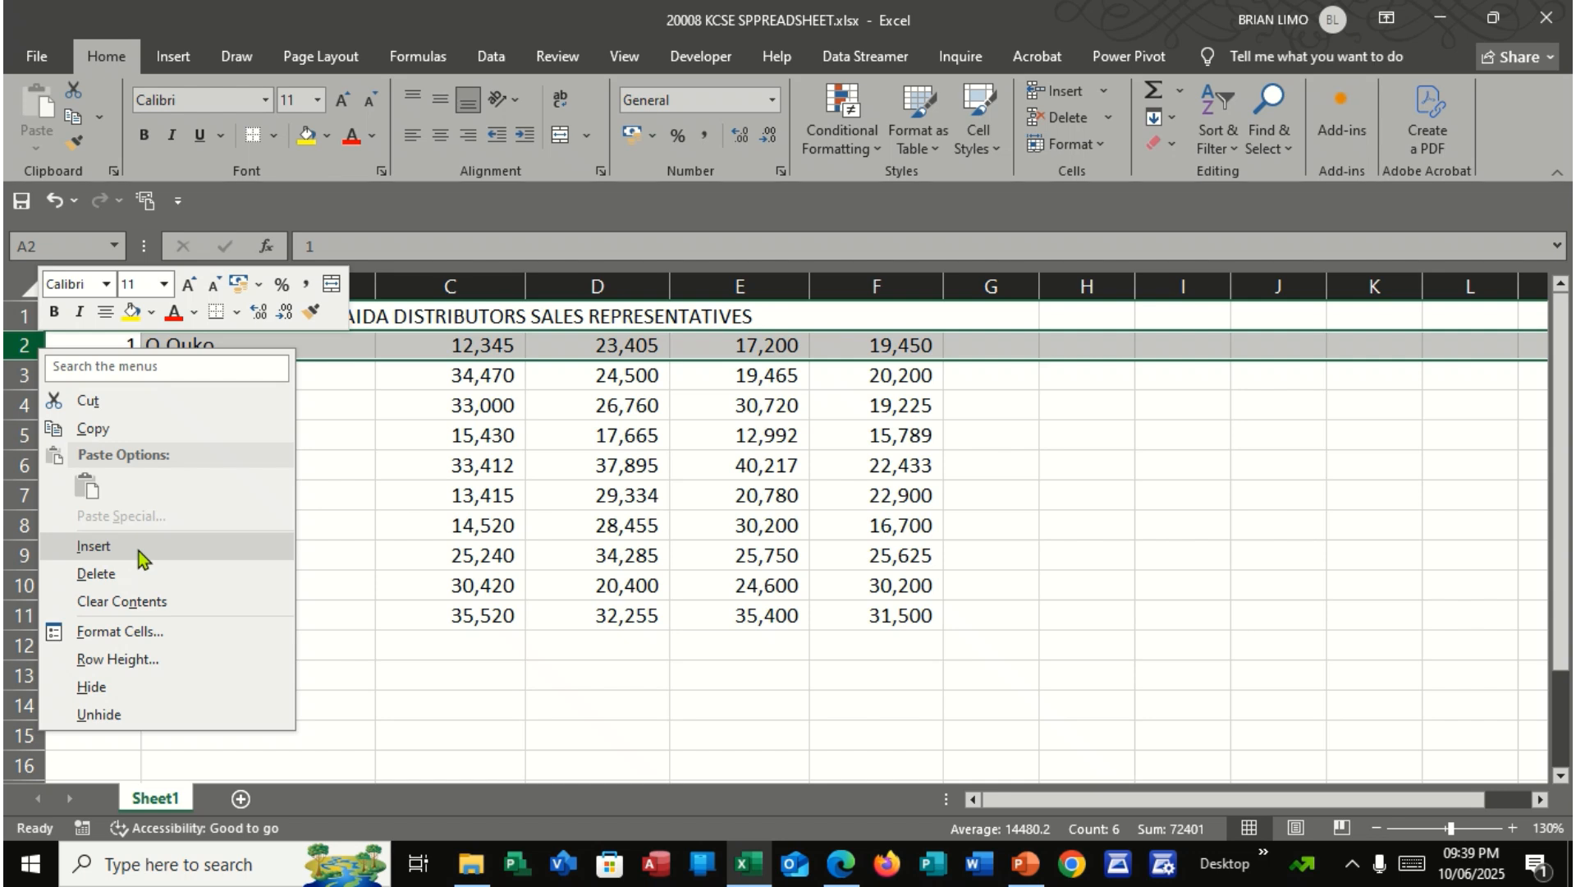
click(93, 546)
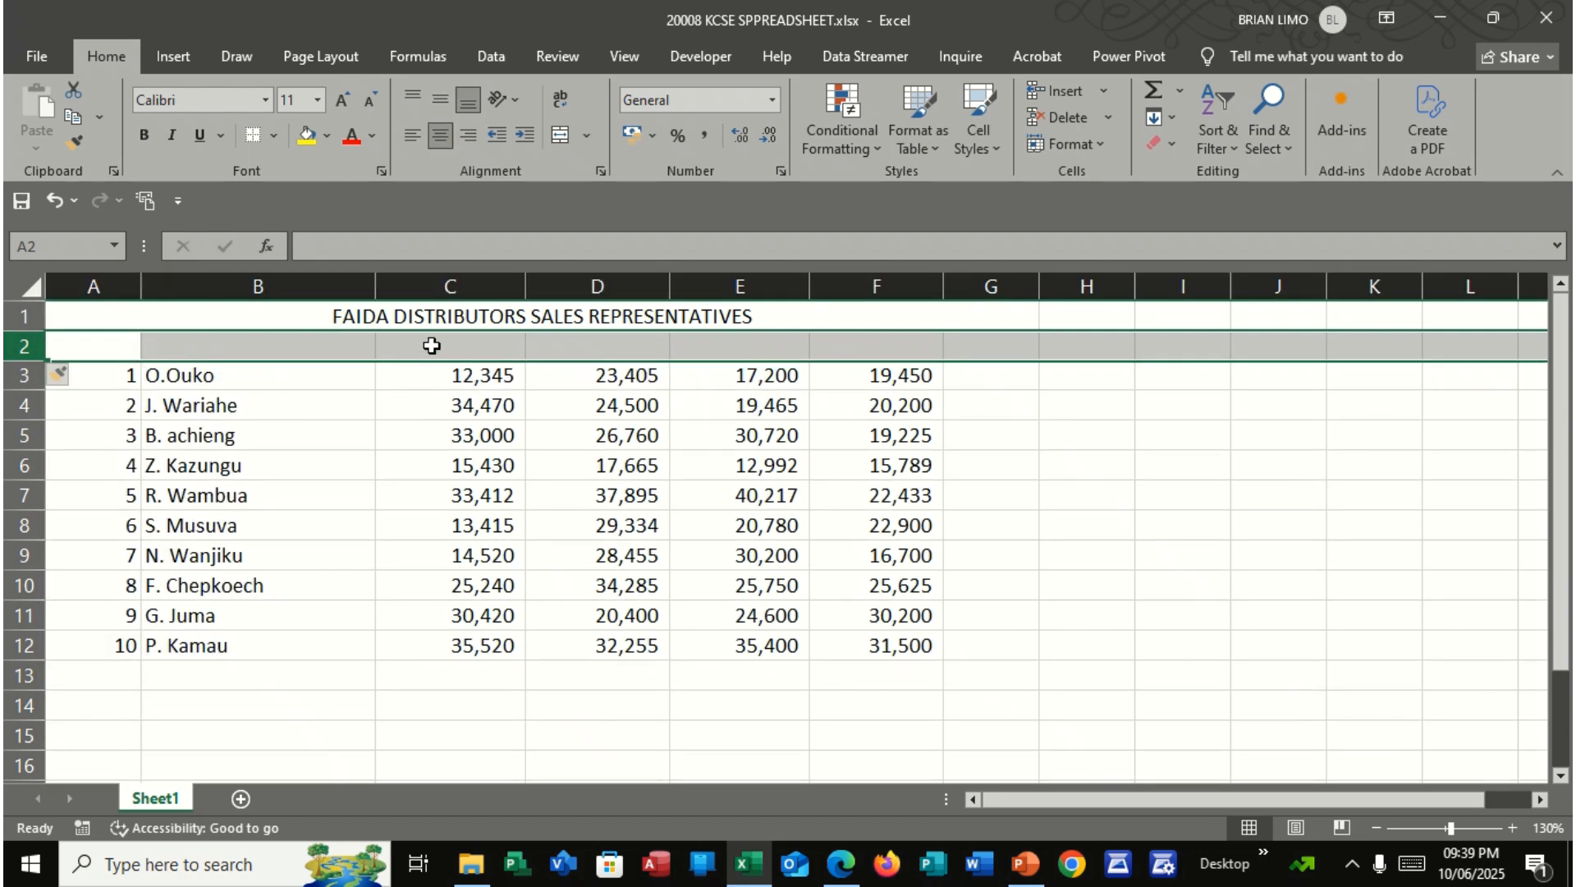
Enter the column headings WEEK1, WEEK2, WEEK3 and WEEK4 in C2:F2
click(432, 345)
text(WEEK )
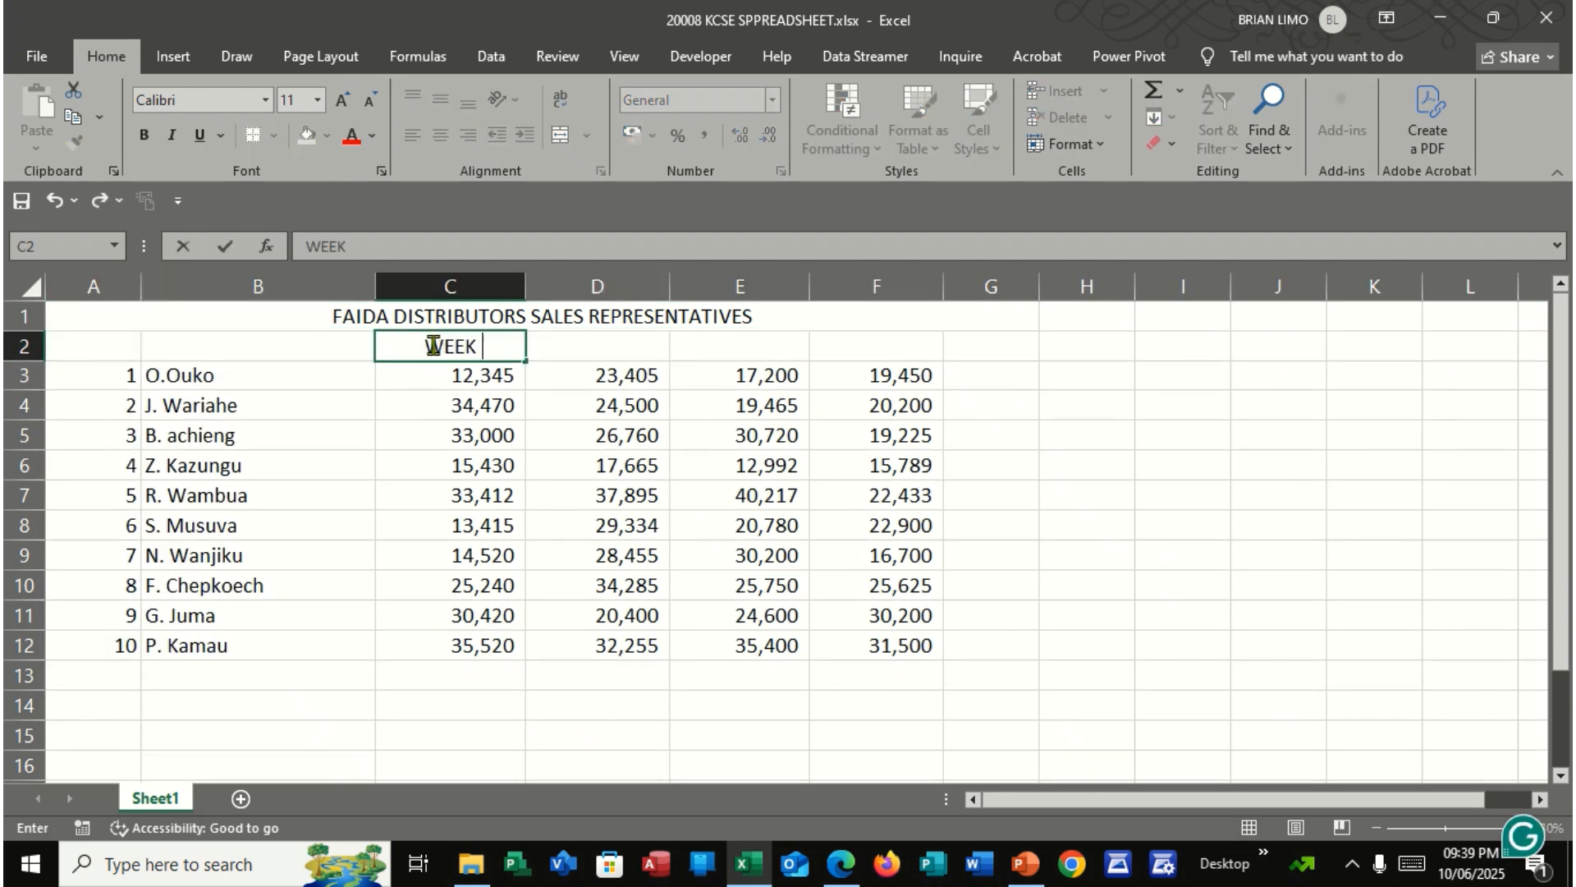
text(1)
key(Tab)
text(WEE)
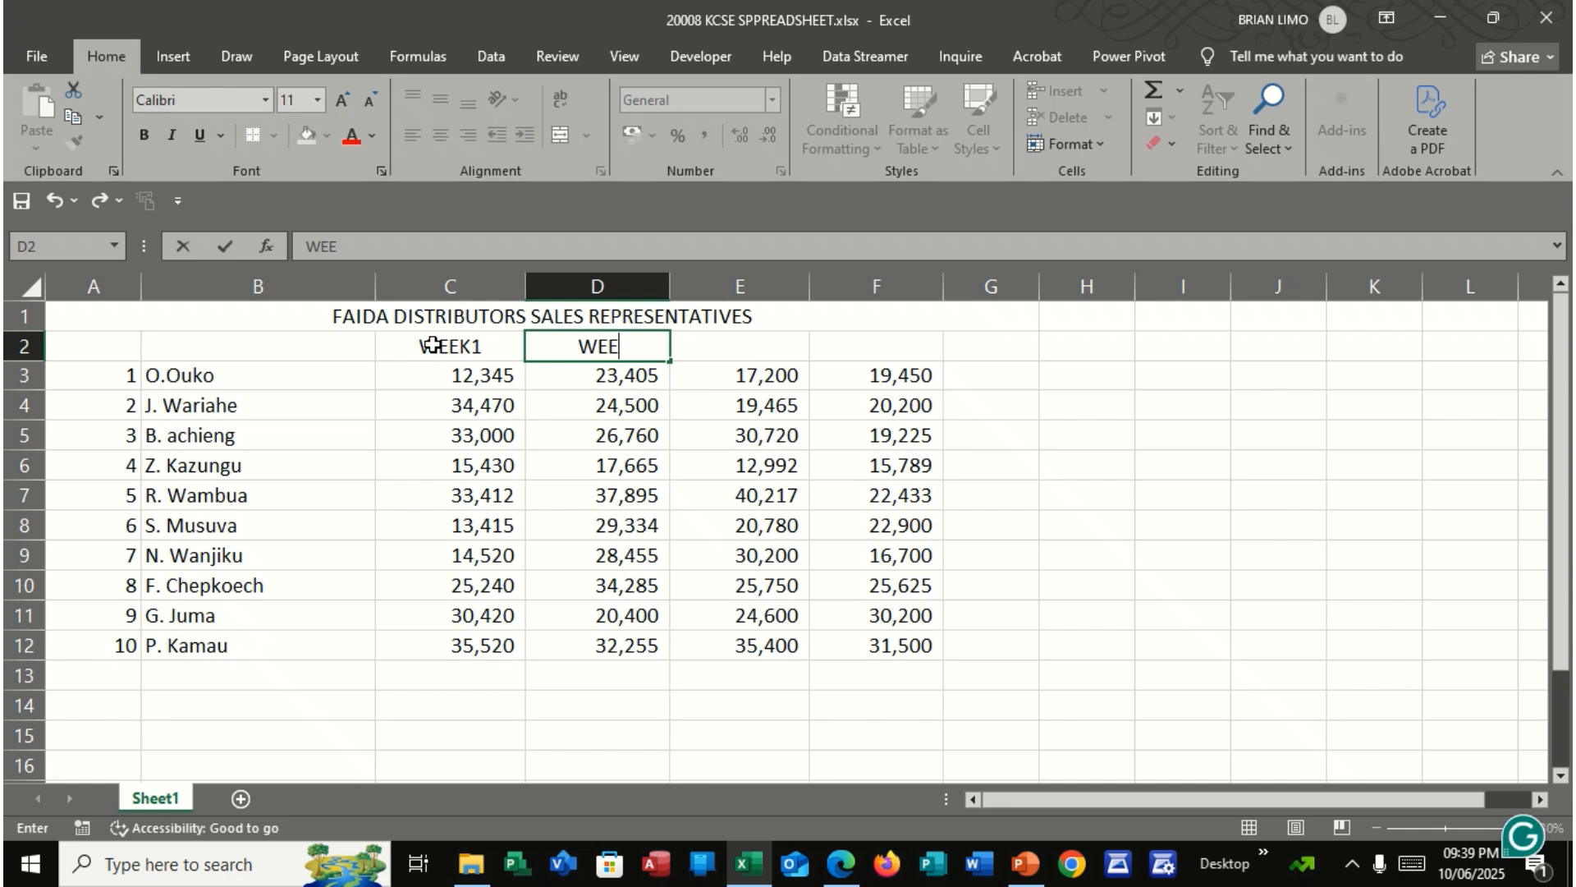
text(K2)
key(Tab)
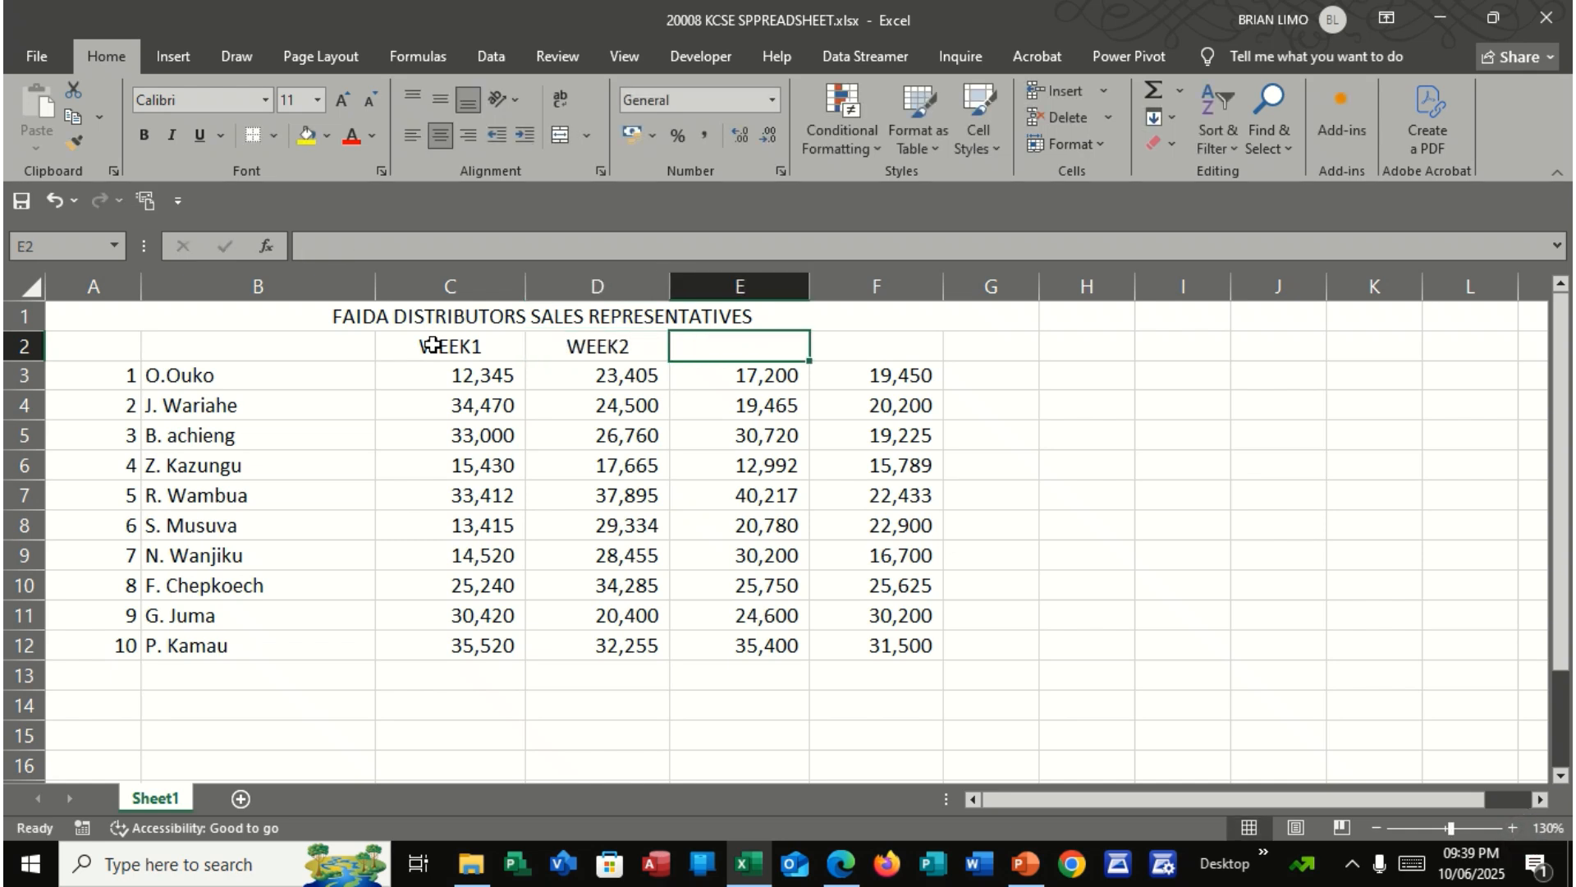
text(WEEK3)
key(Tab)
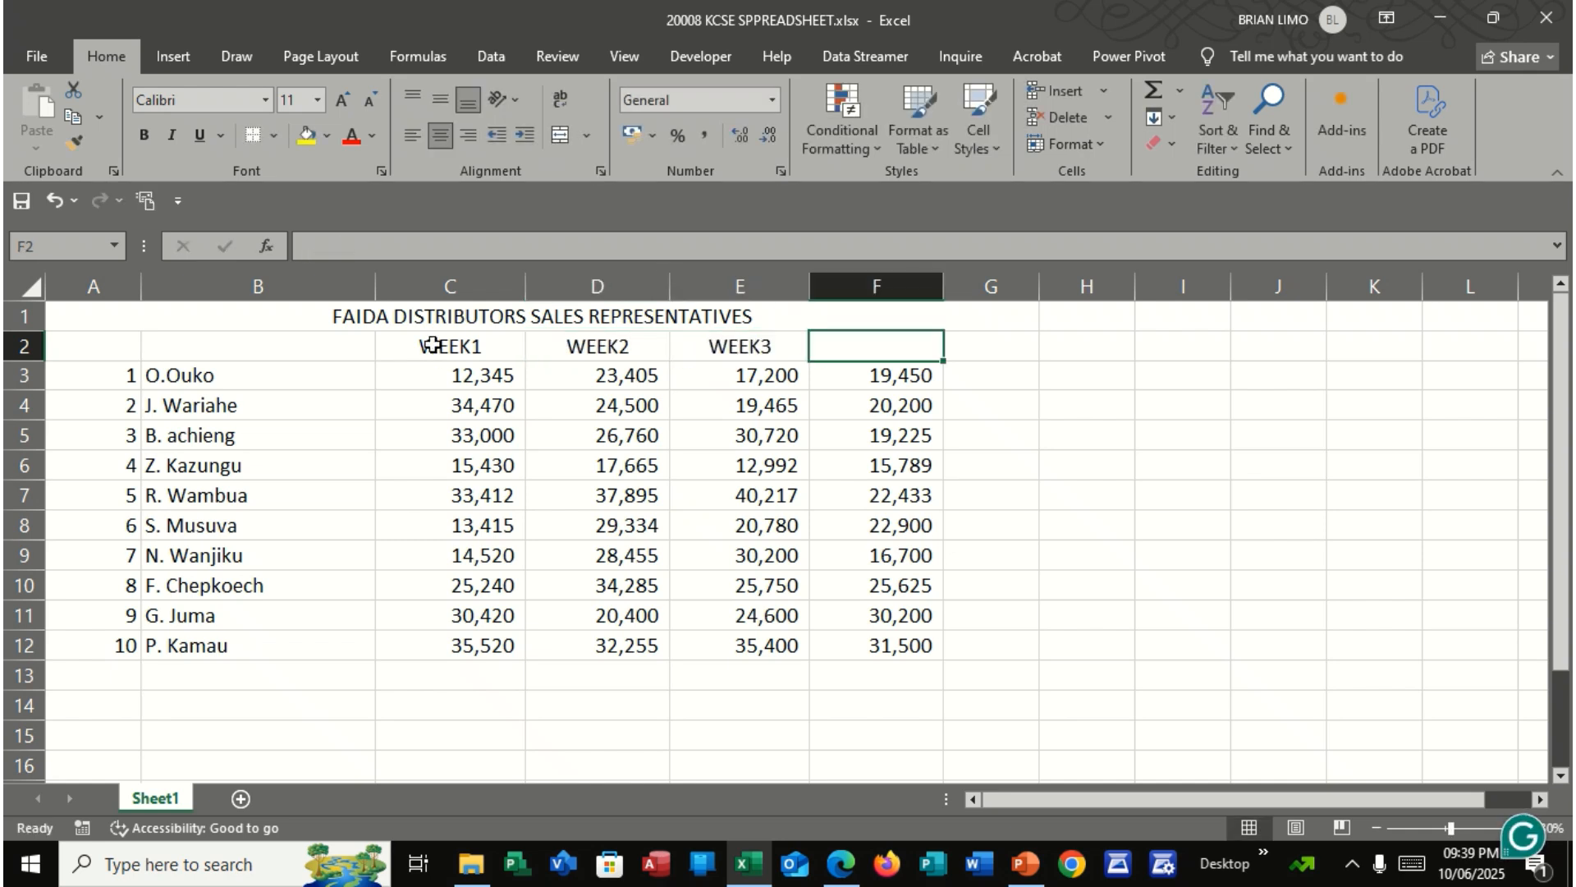
text(WEEK)
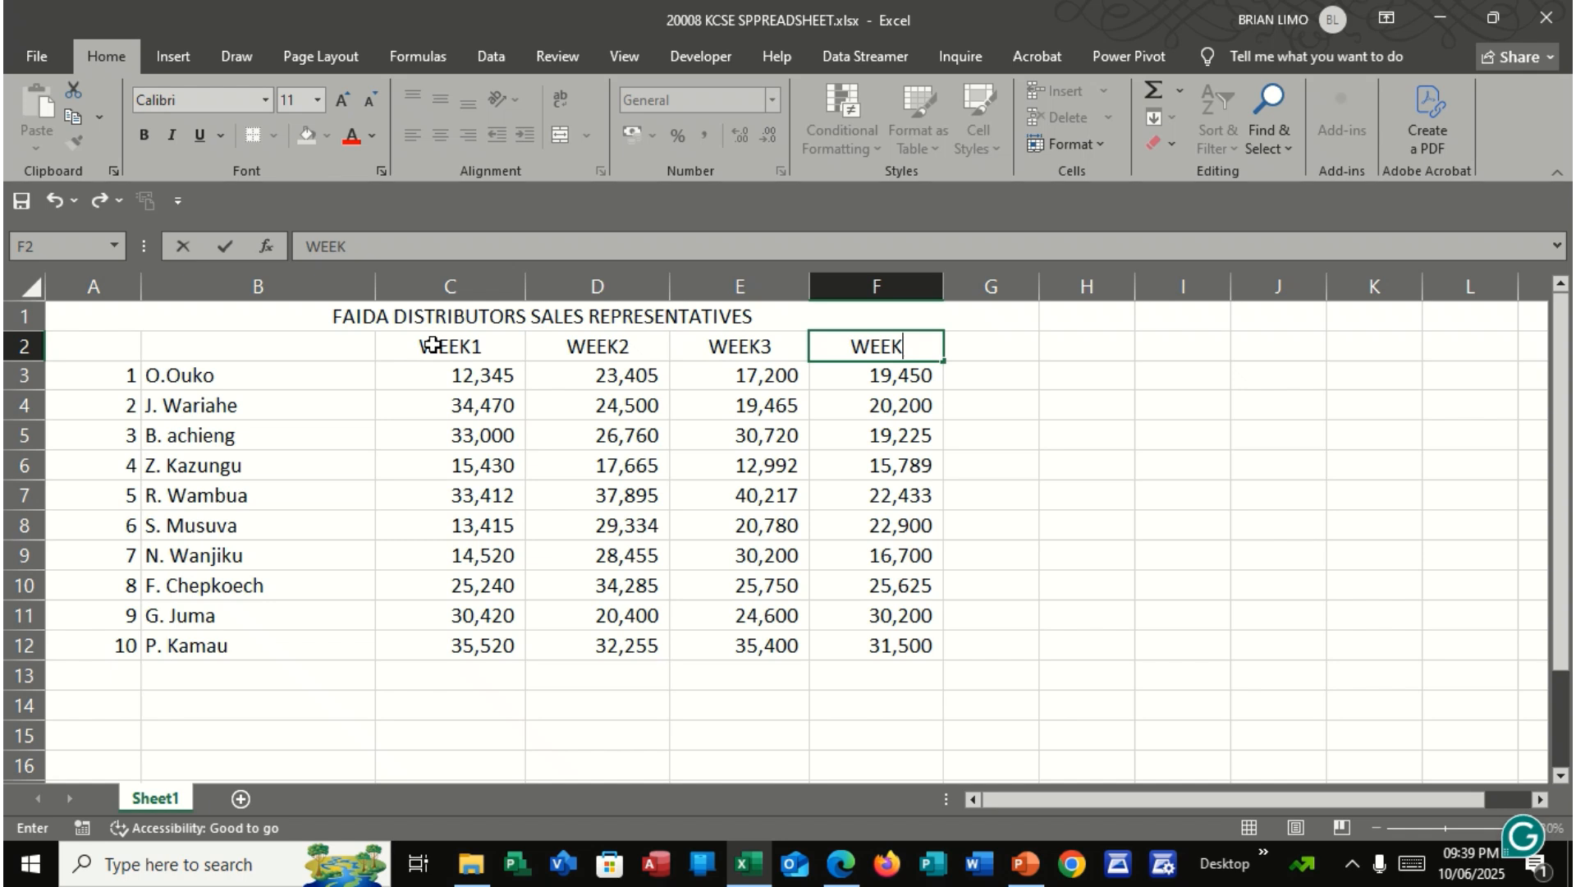
text(4)
key(Return)
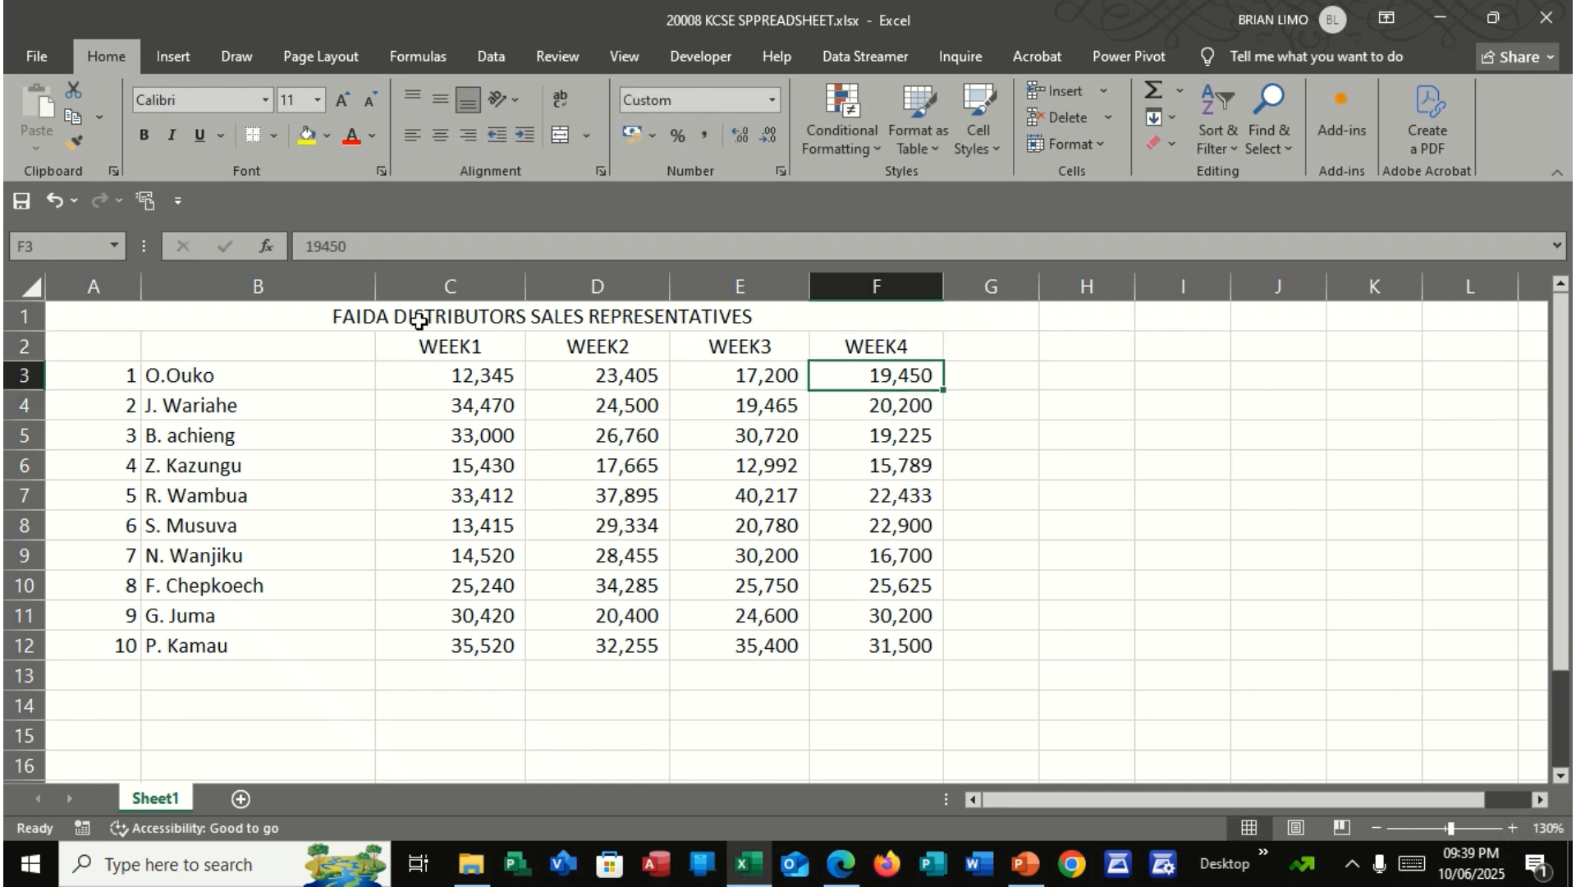
Enter the heading SALES REPRESENTATIVES in B2 and NO in A2
click(205, 345)
text(SA)
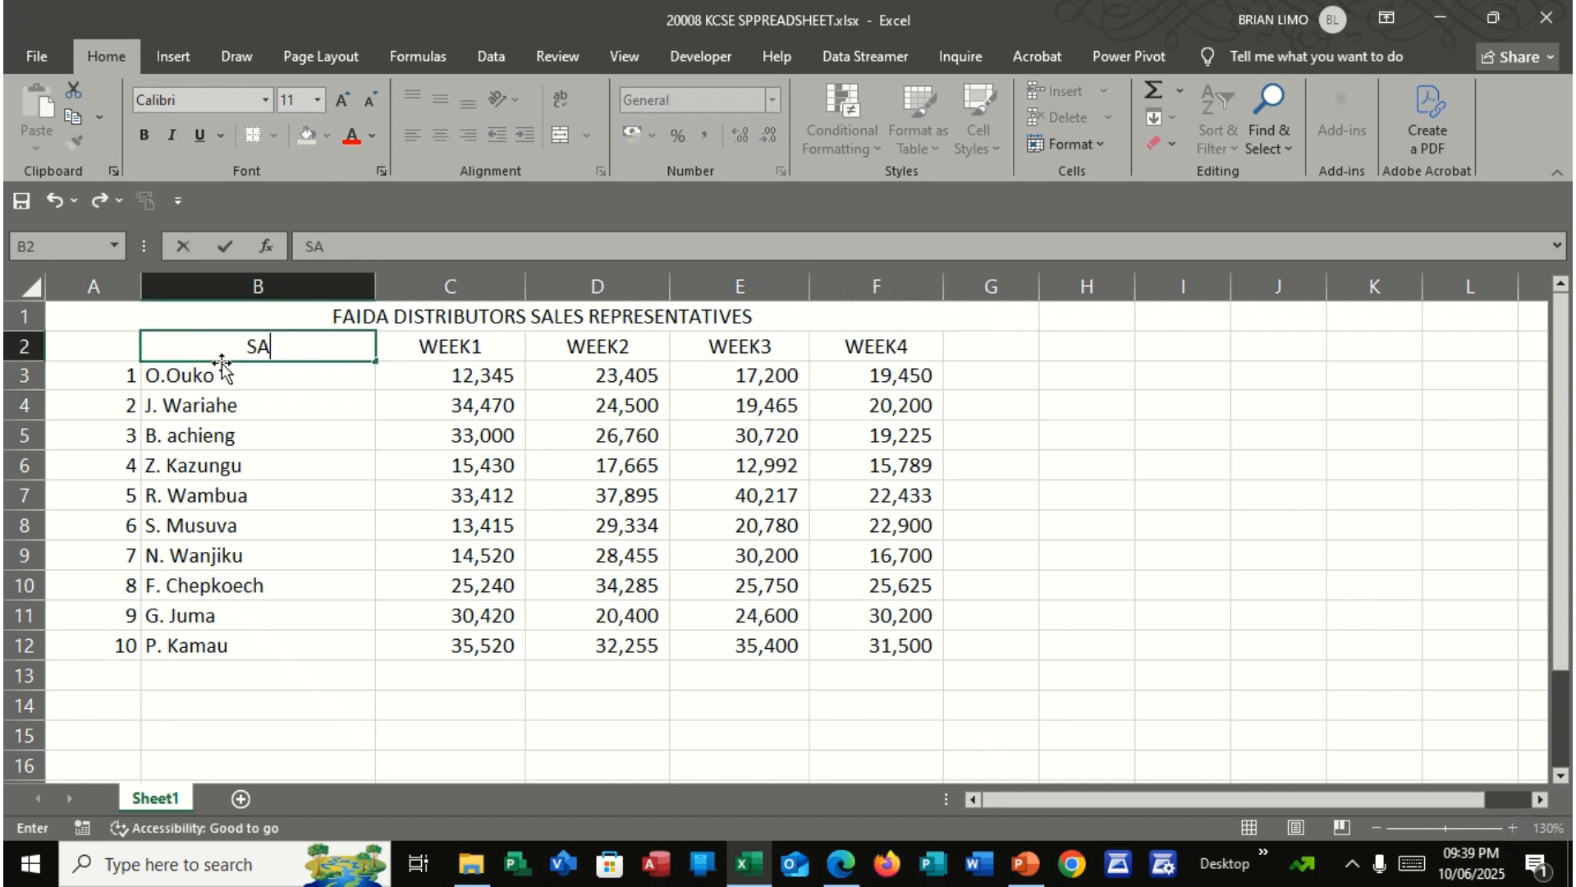
text(LES RE)
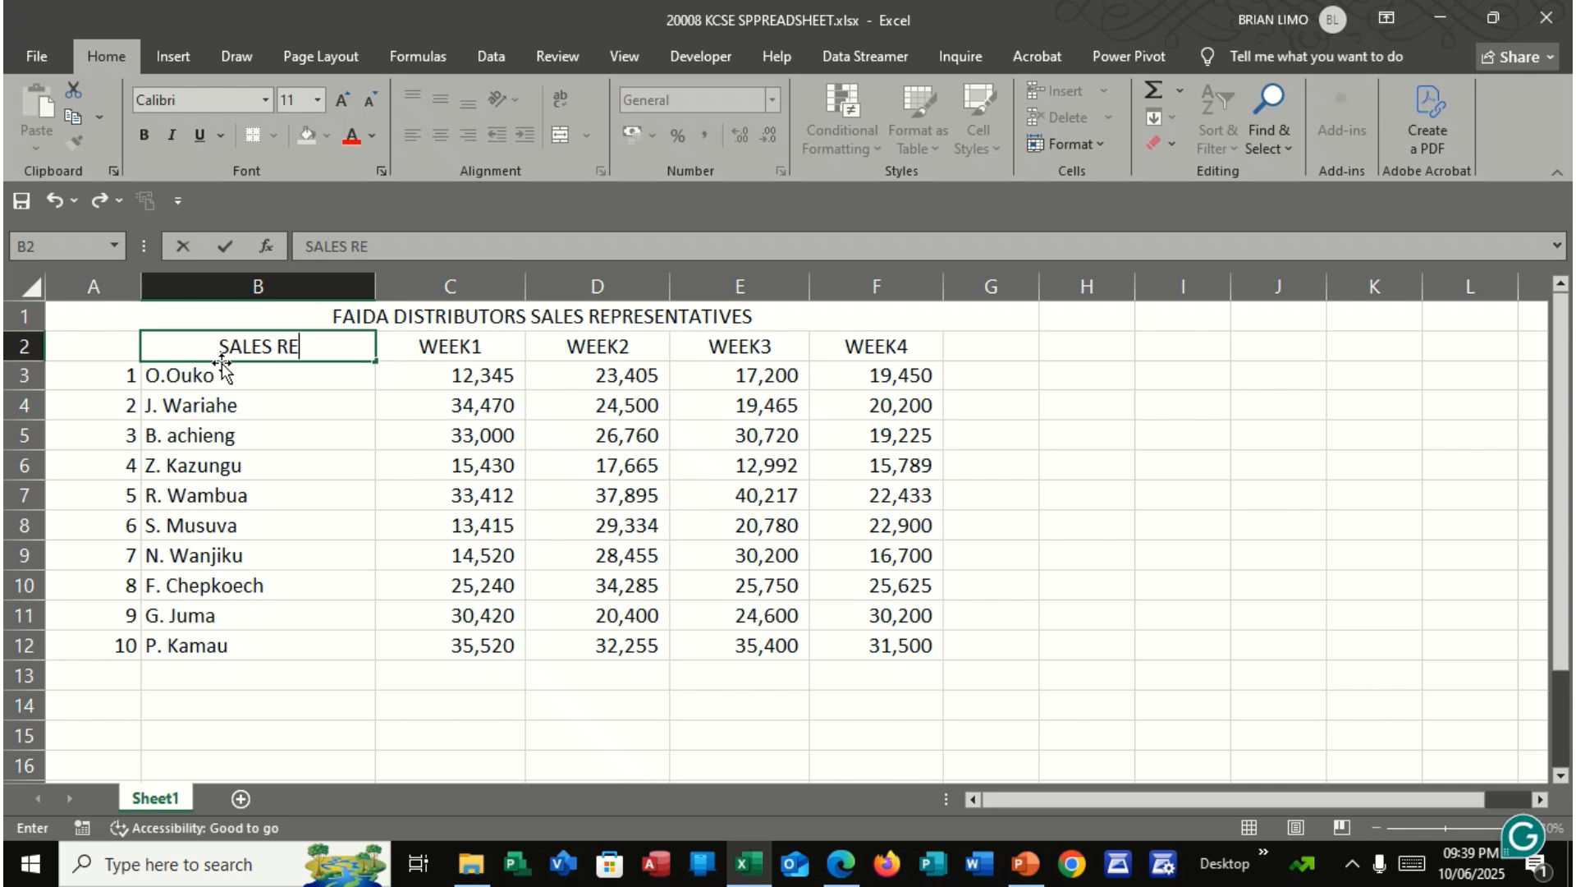
text(PRESEN)
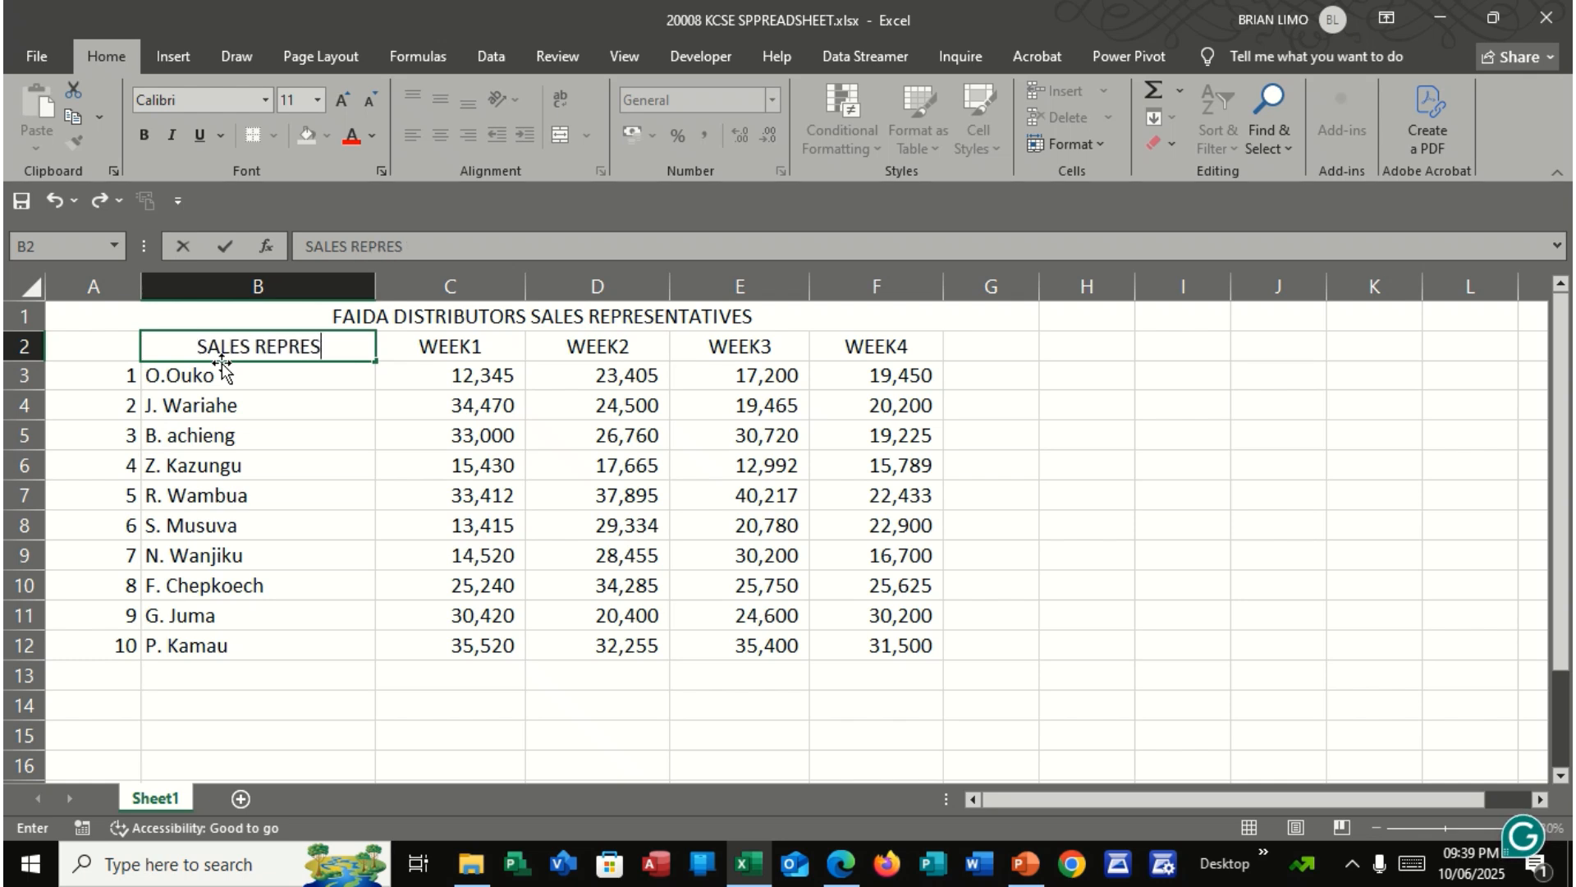
text(TIVES)
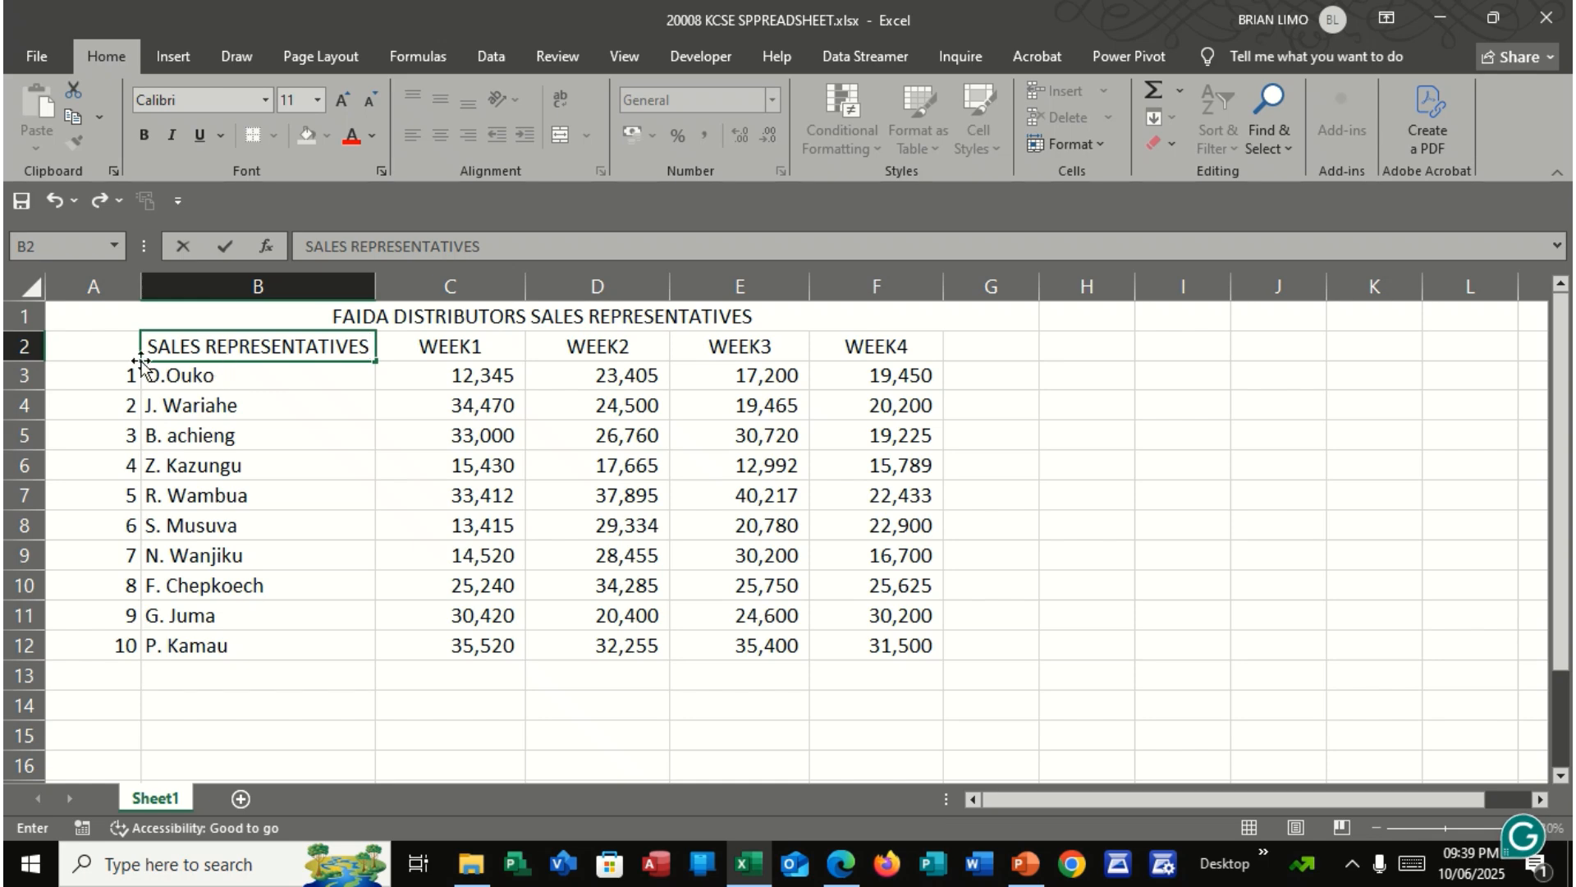
click(93, 354)
text(NO)
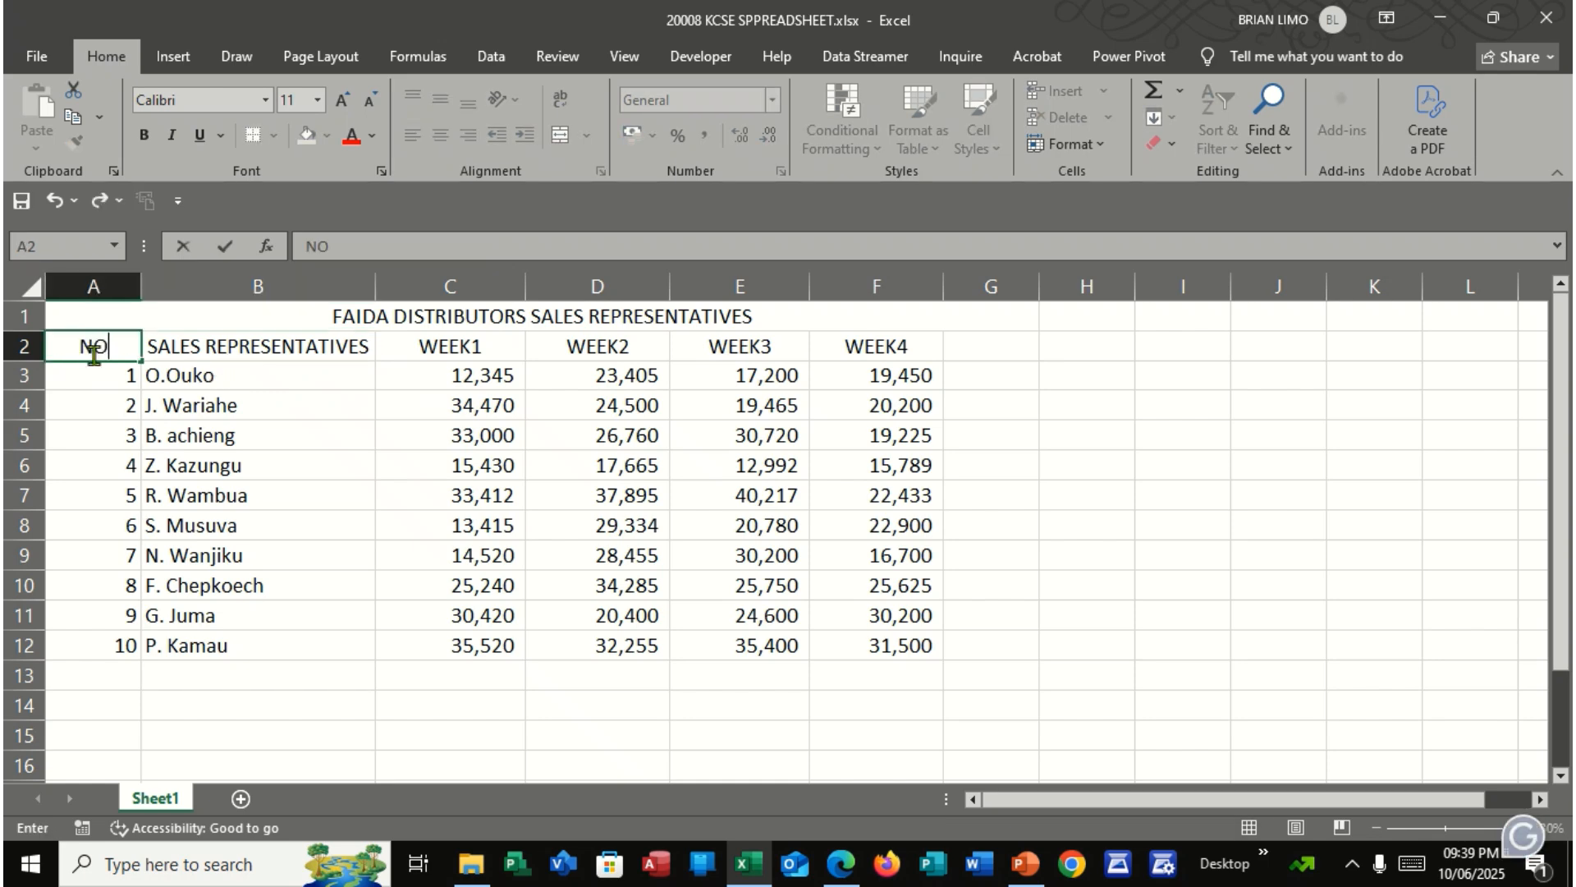
click(239, 486)
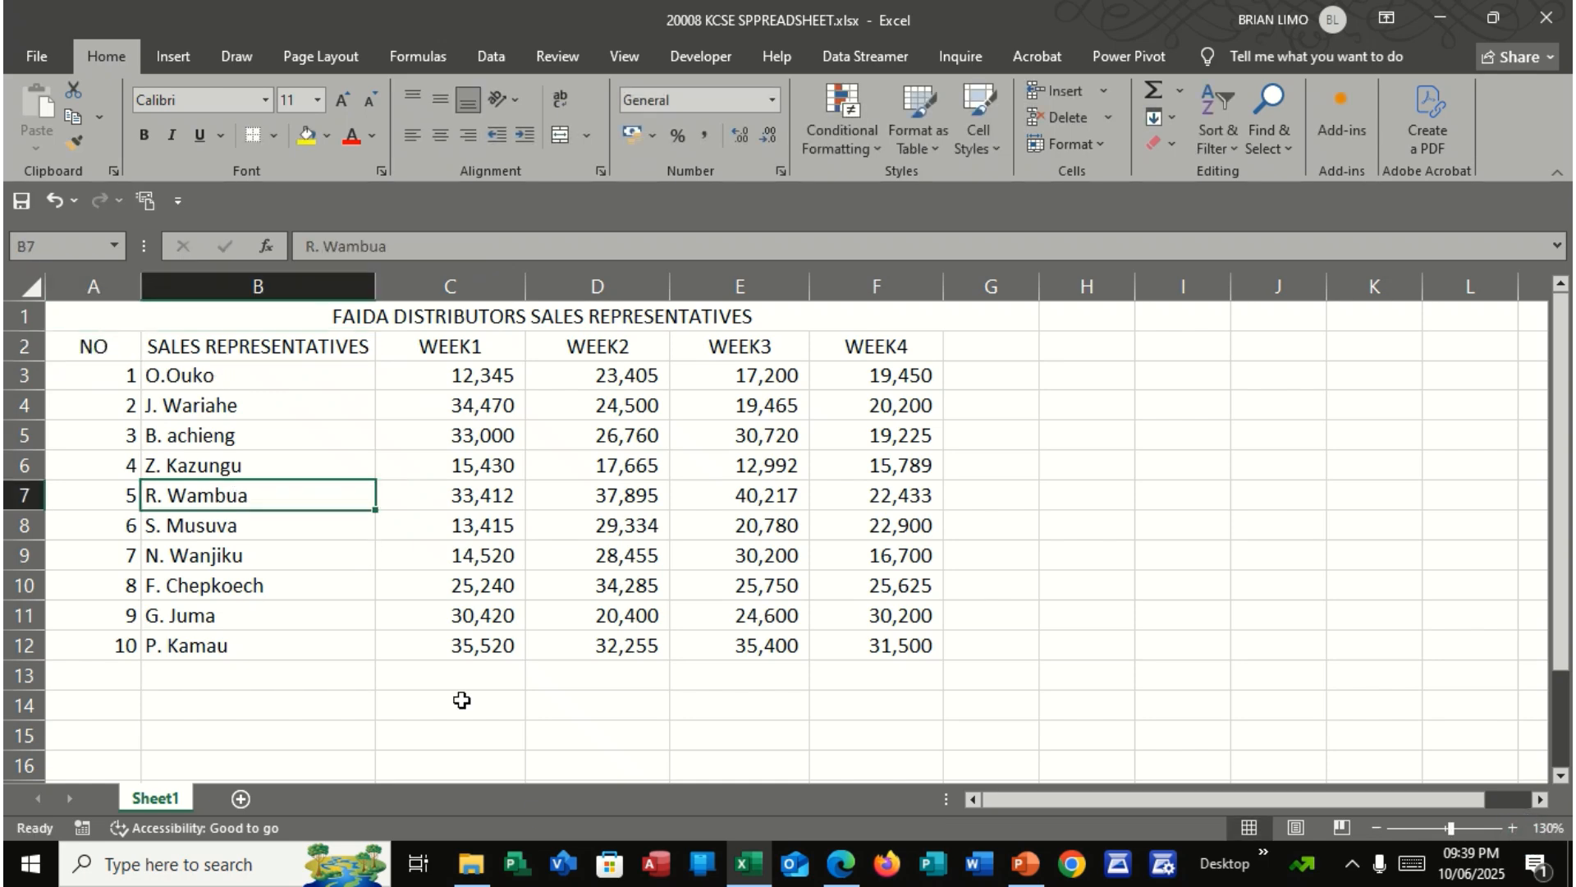
Switch to the exam PDF and read parts (c) to (f), covering totals, commission, formatting and the bar graph
click(844, 863)
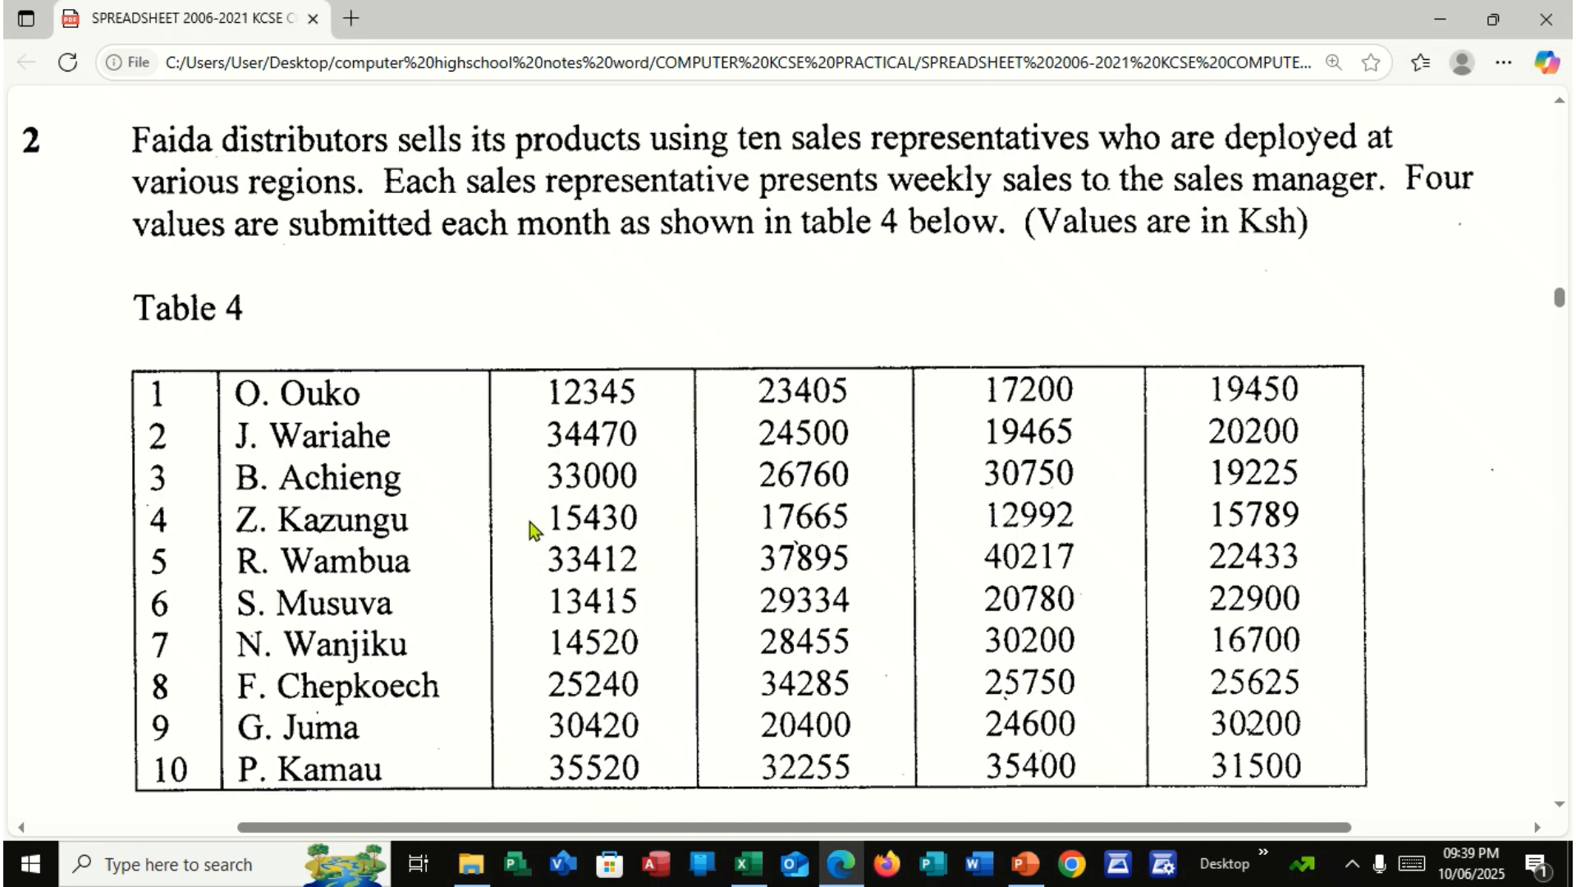
scroll(529, 530, down, 10)
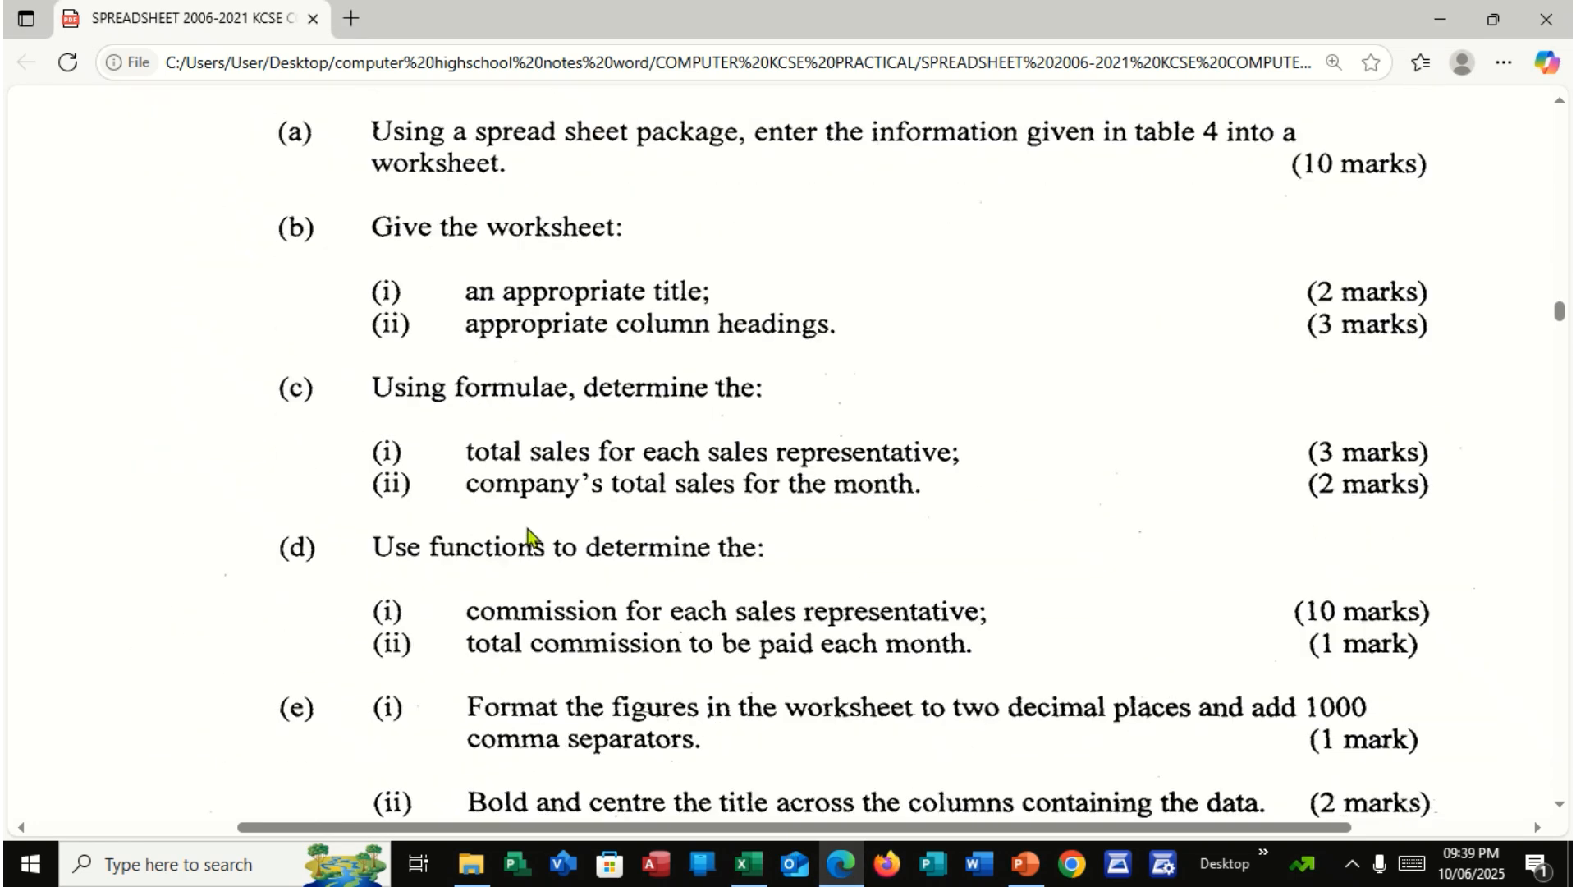
scroll(529, 538, down, 2)
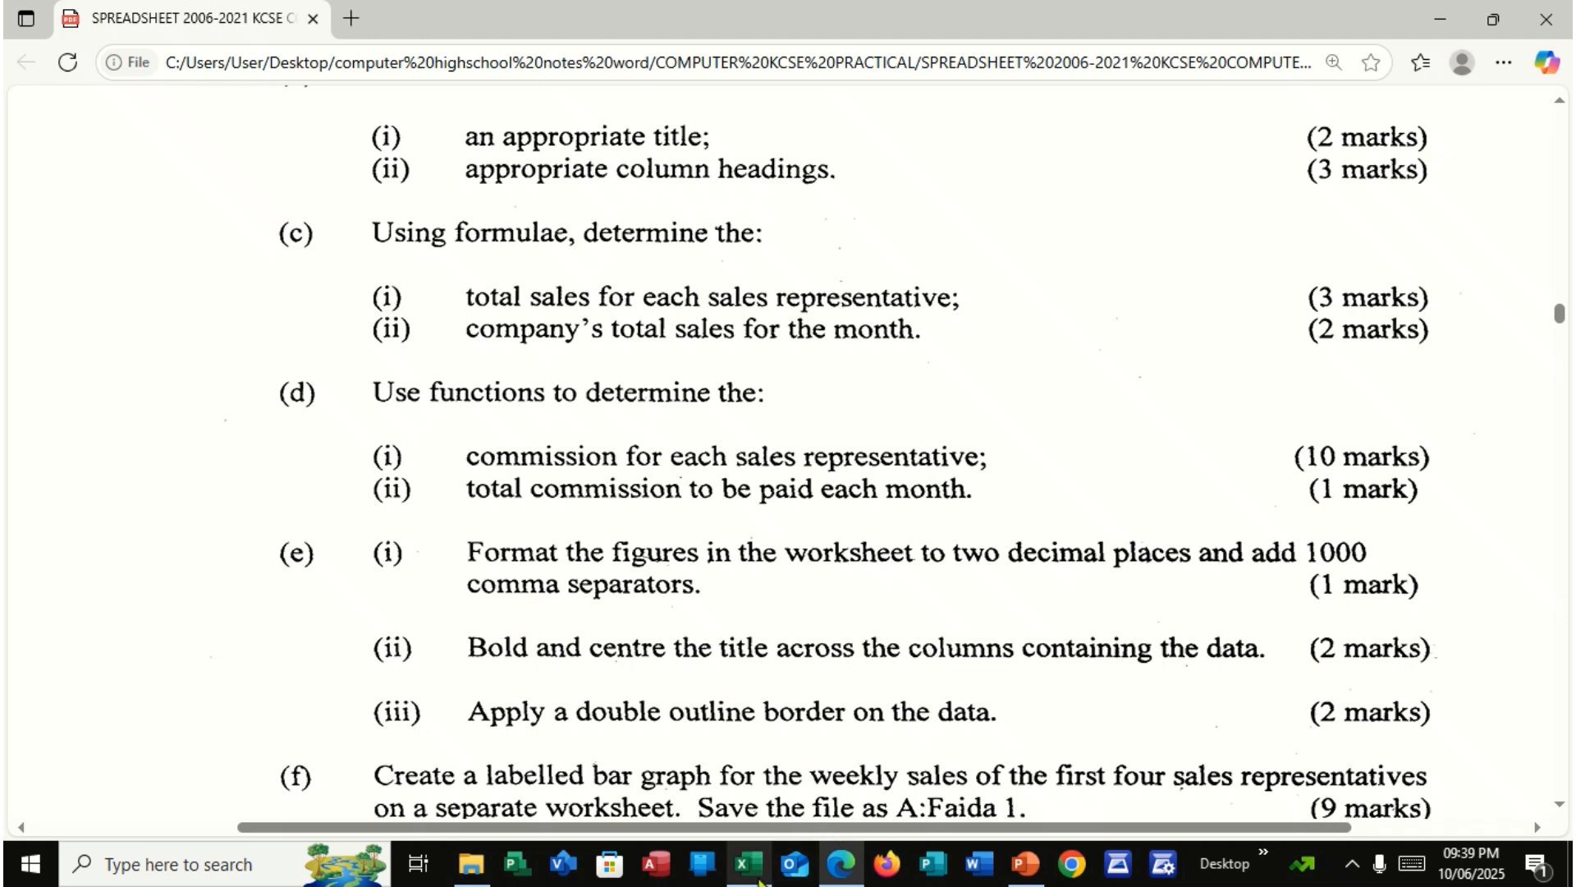
Return to the Excel workbook and enter the column heading TOTAL SALES in G2
click(758, 880)
click(999, 362)
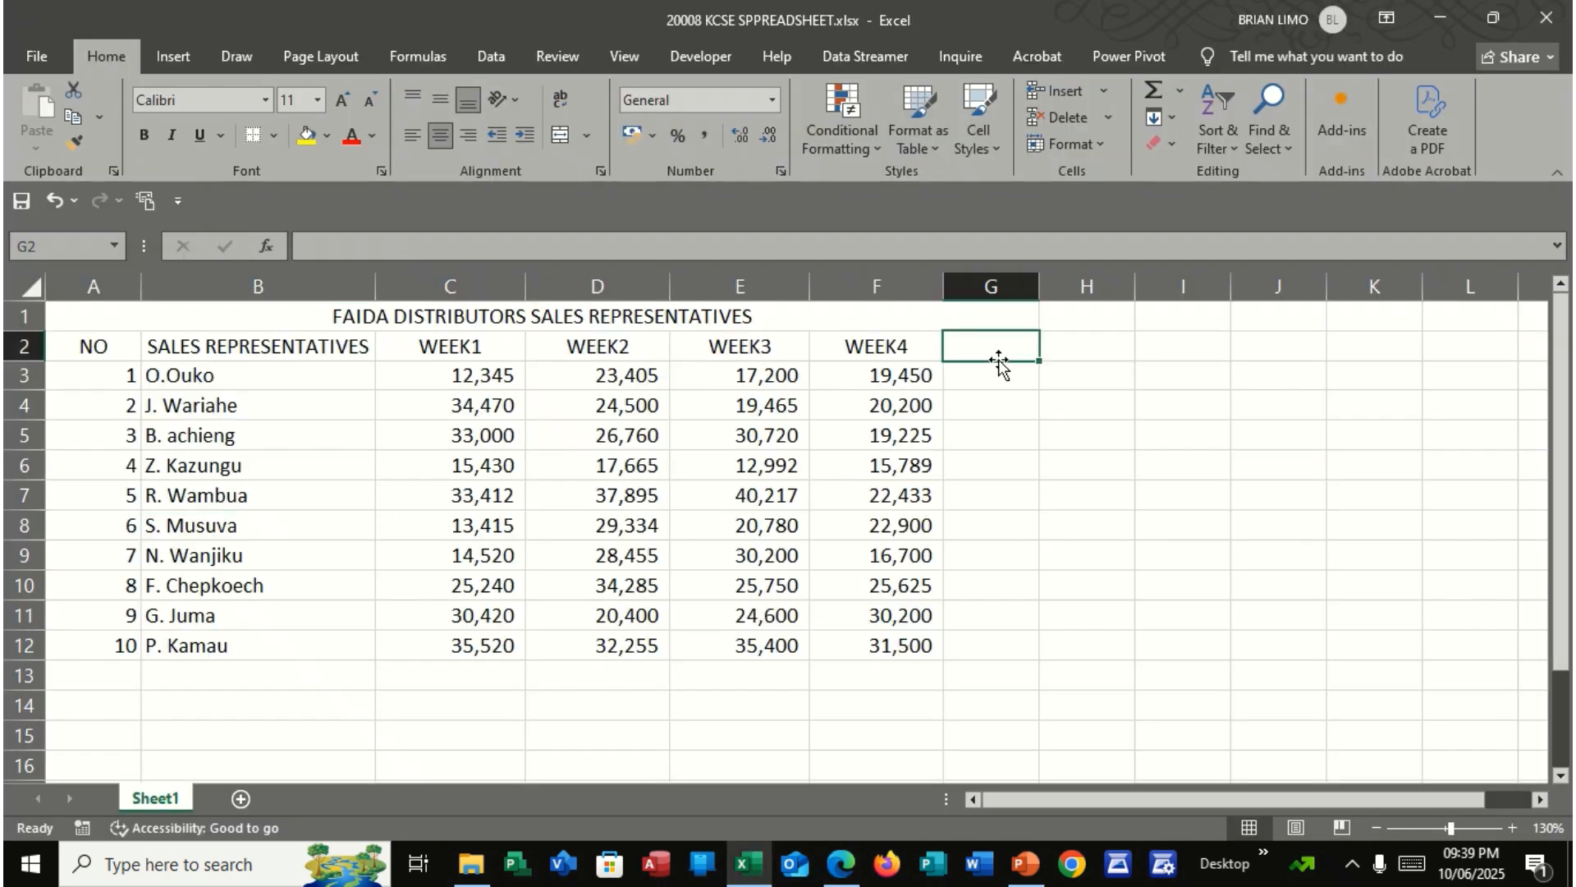
text(TOTAL)
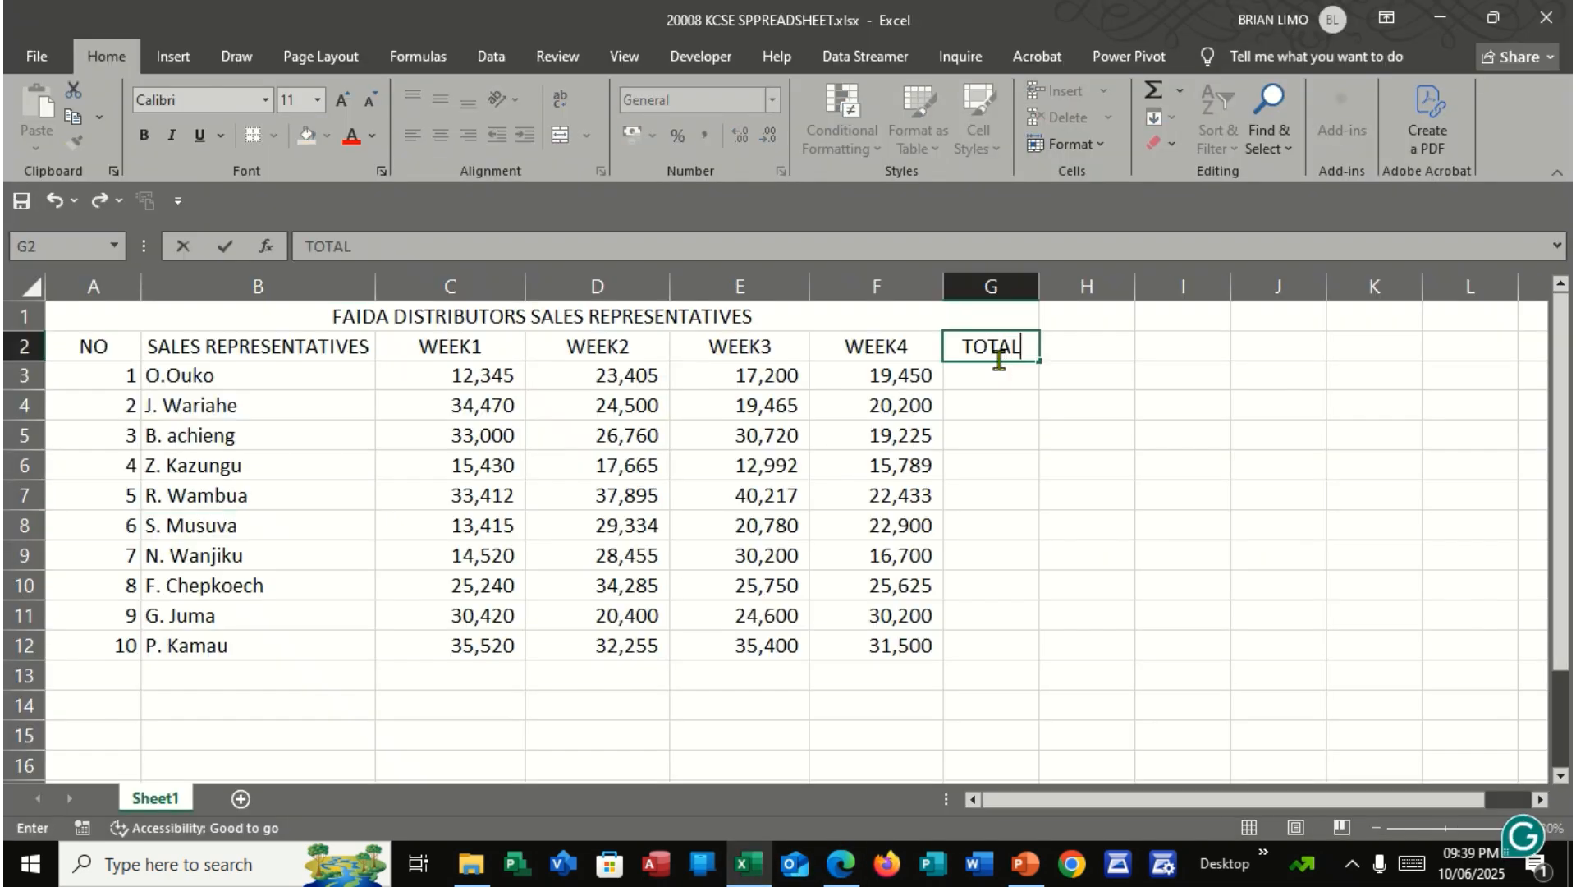
text( SALES)
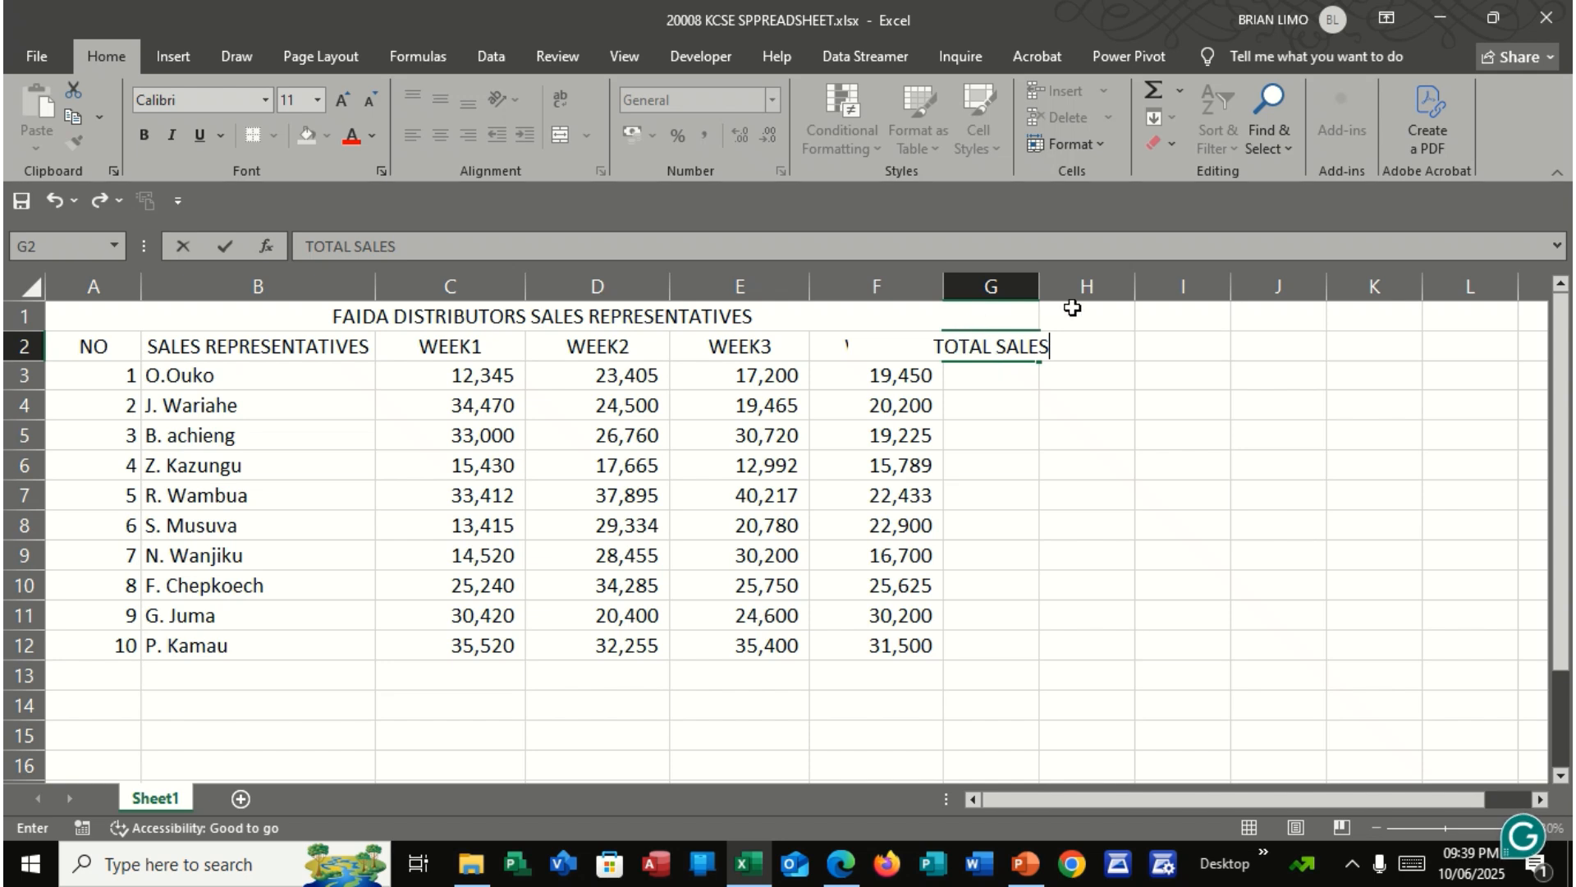
Widen column G to fit its TOTAL SALES heading
click(1026, 288)
double_click(1039, 287)
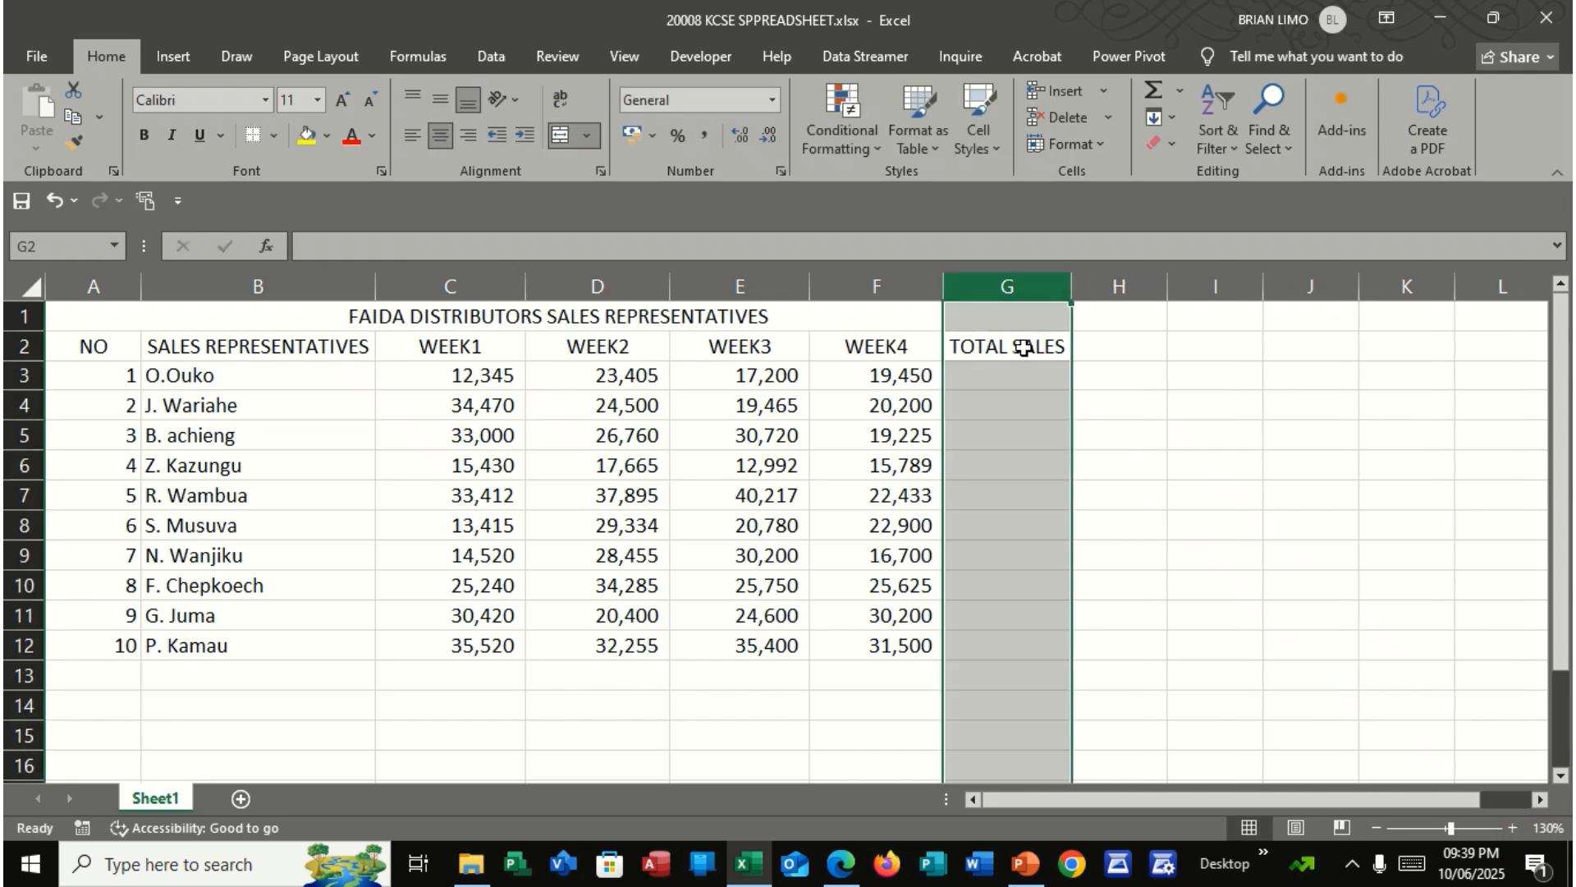
Total each representative's weekly sales by entering =C3+D3+E3+F3 in G3 and filling it down to G12
click(984, 386)
text(=)
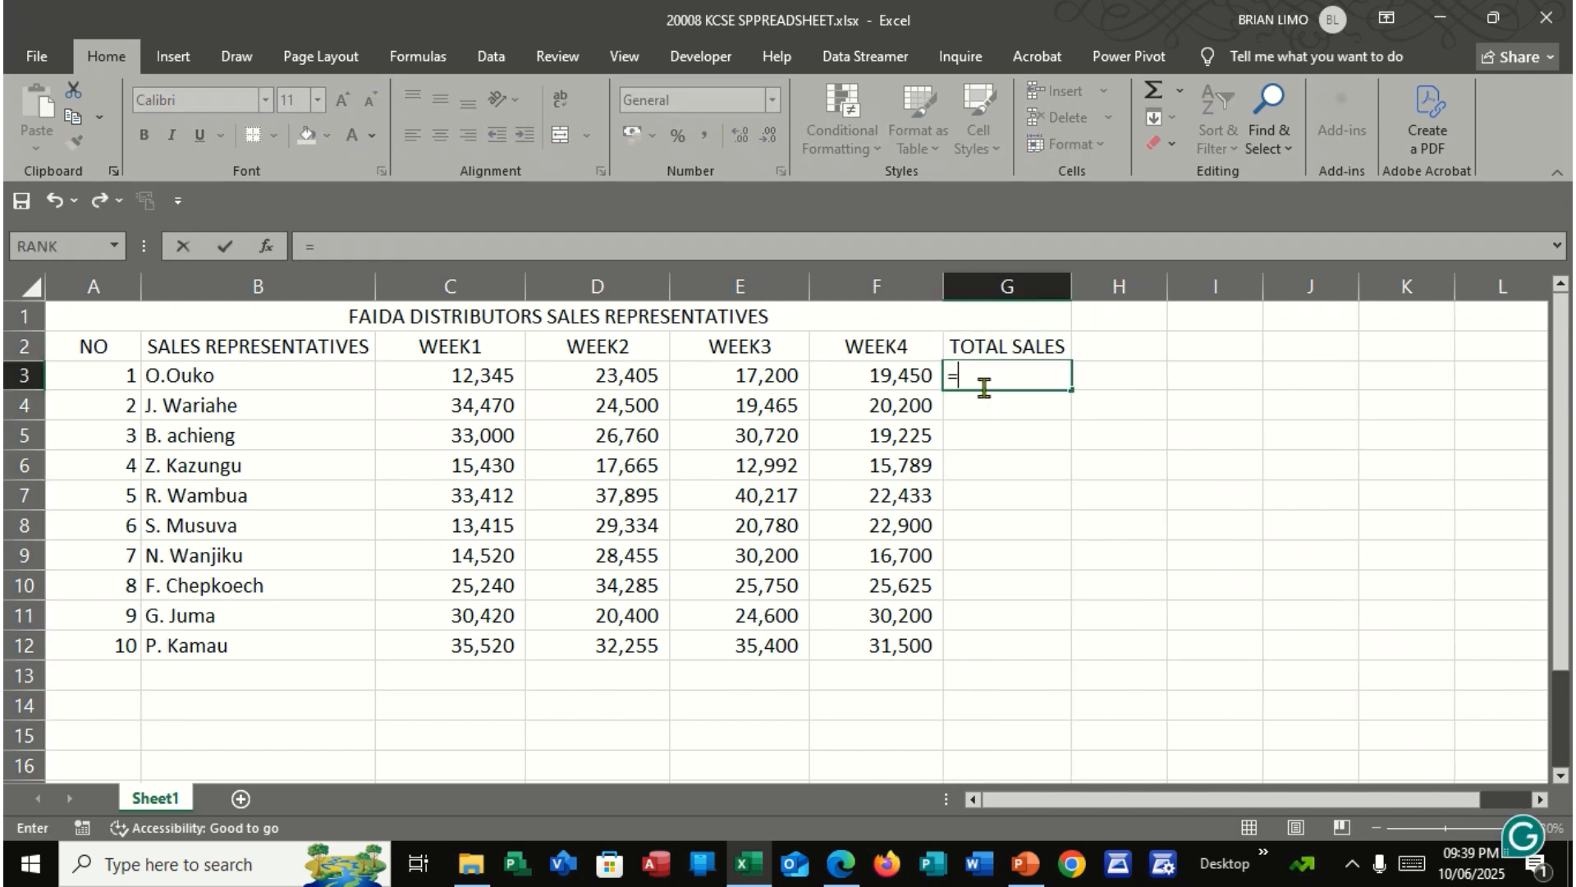
click(841, 864)
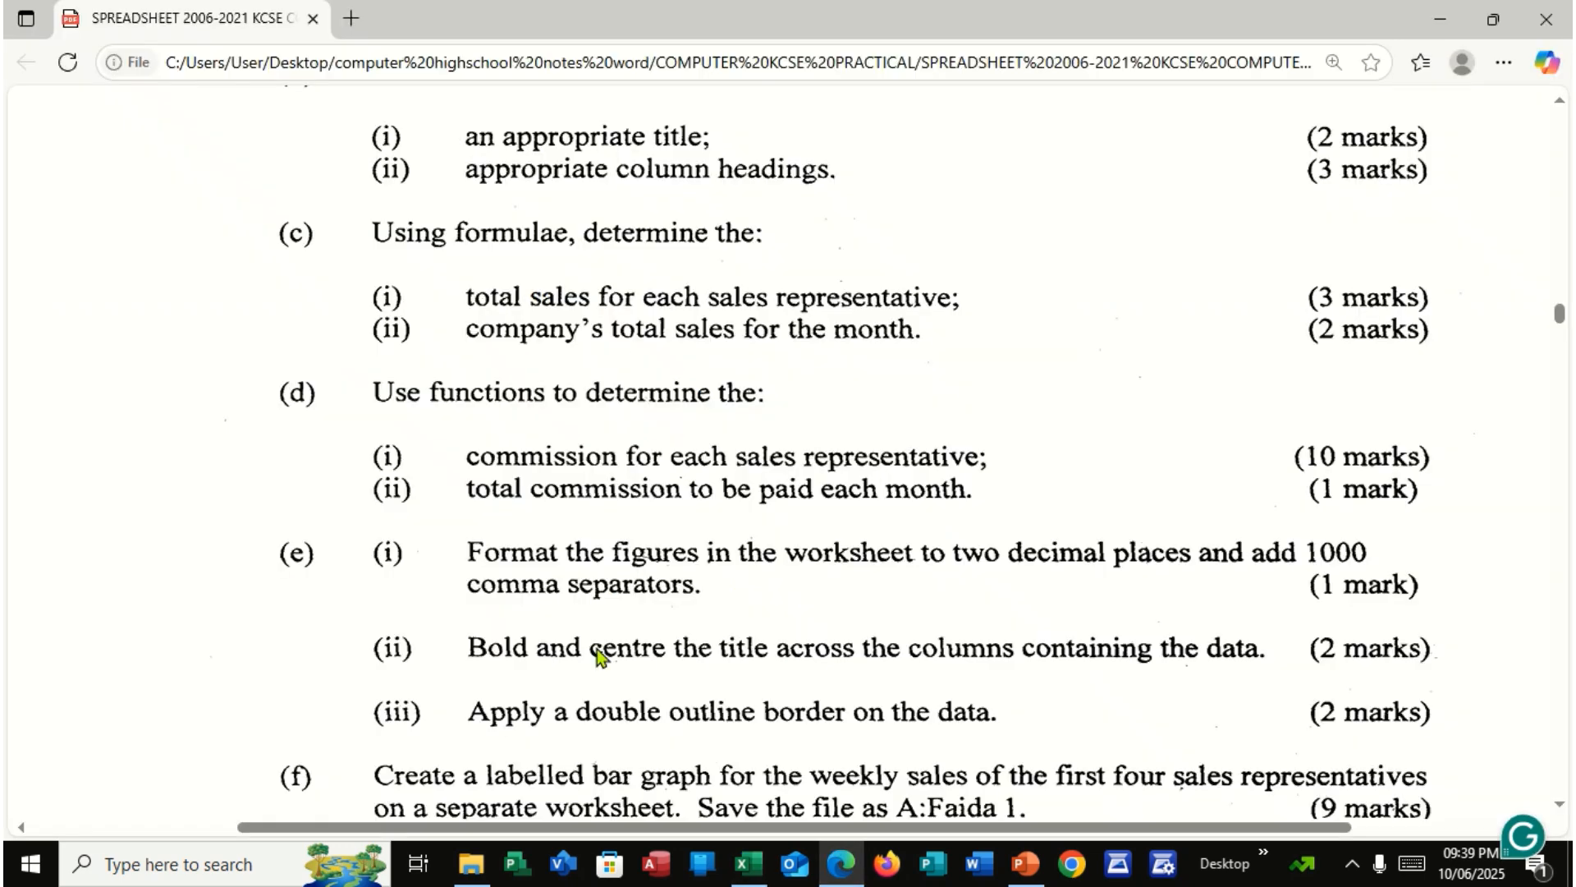
click(747, 863)
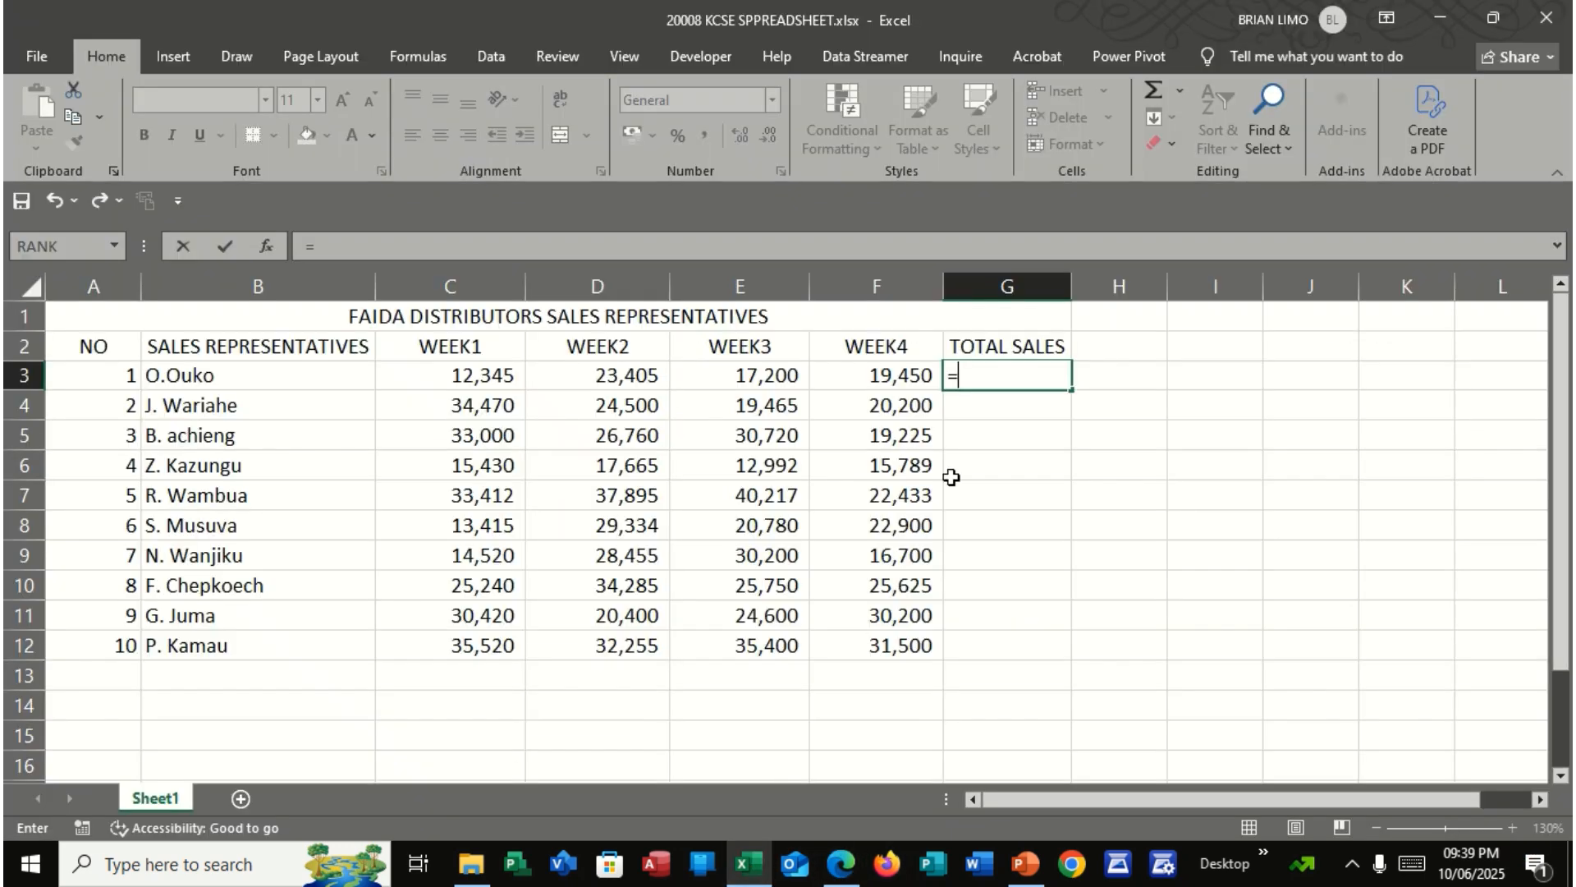
click(464, 380)
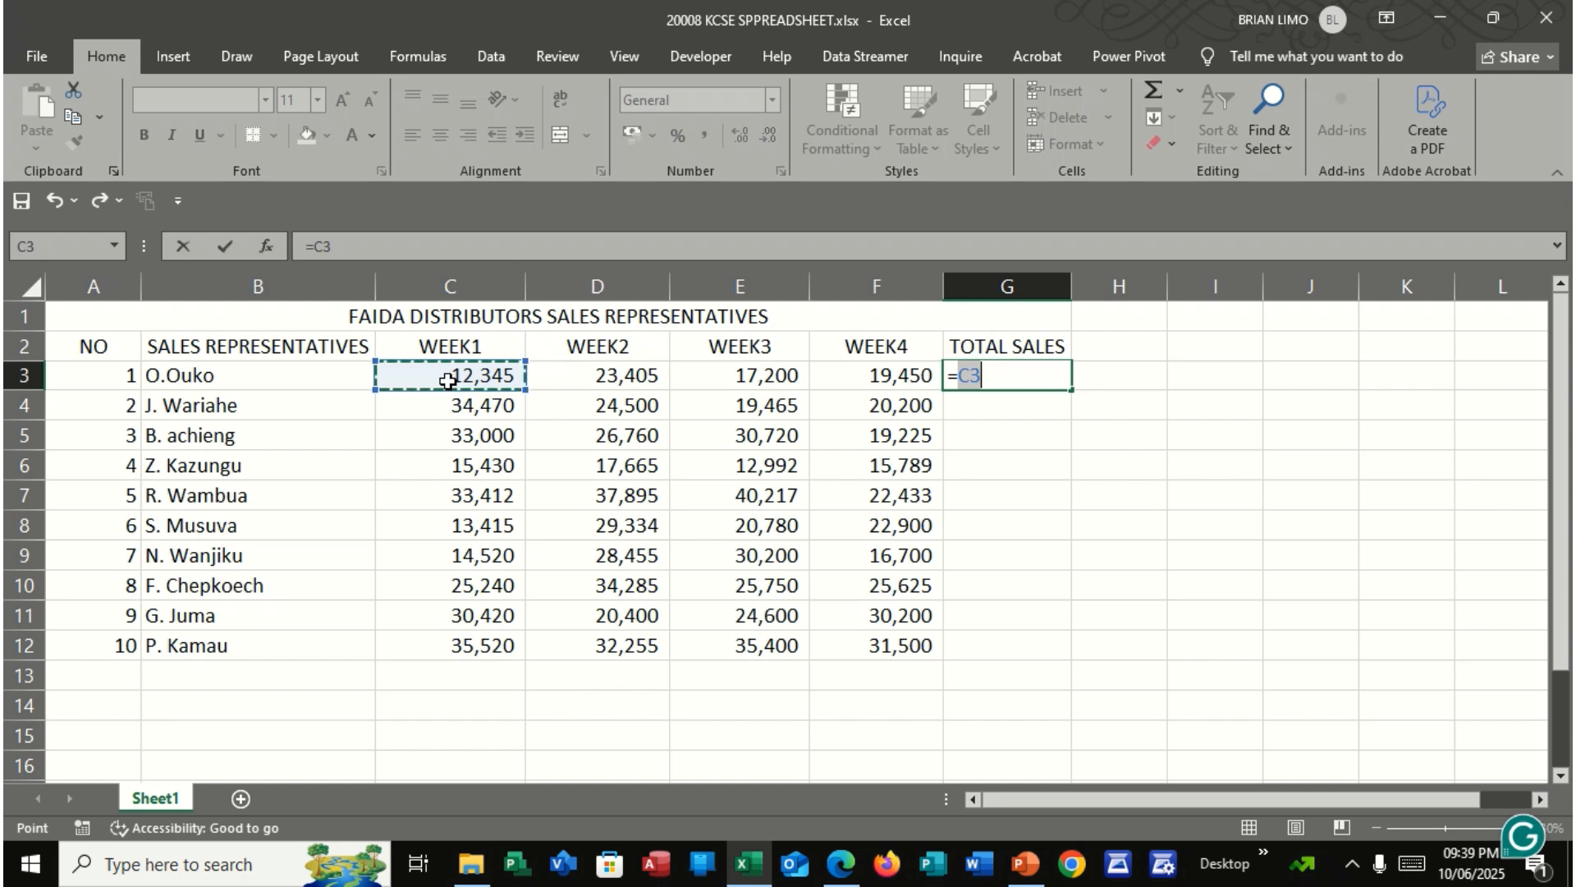
text(+)
click(598, 376)
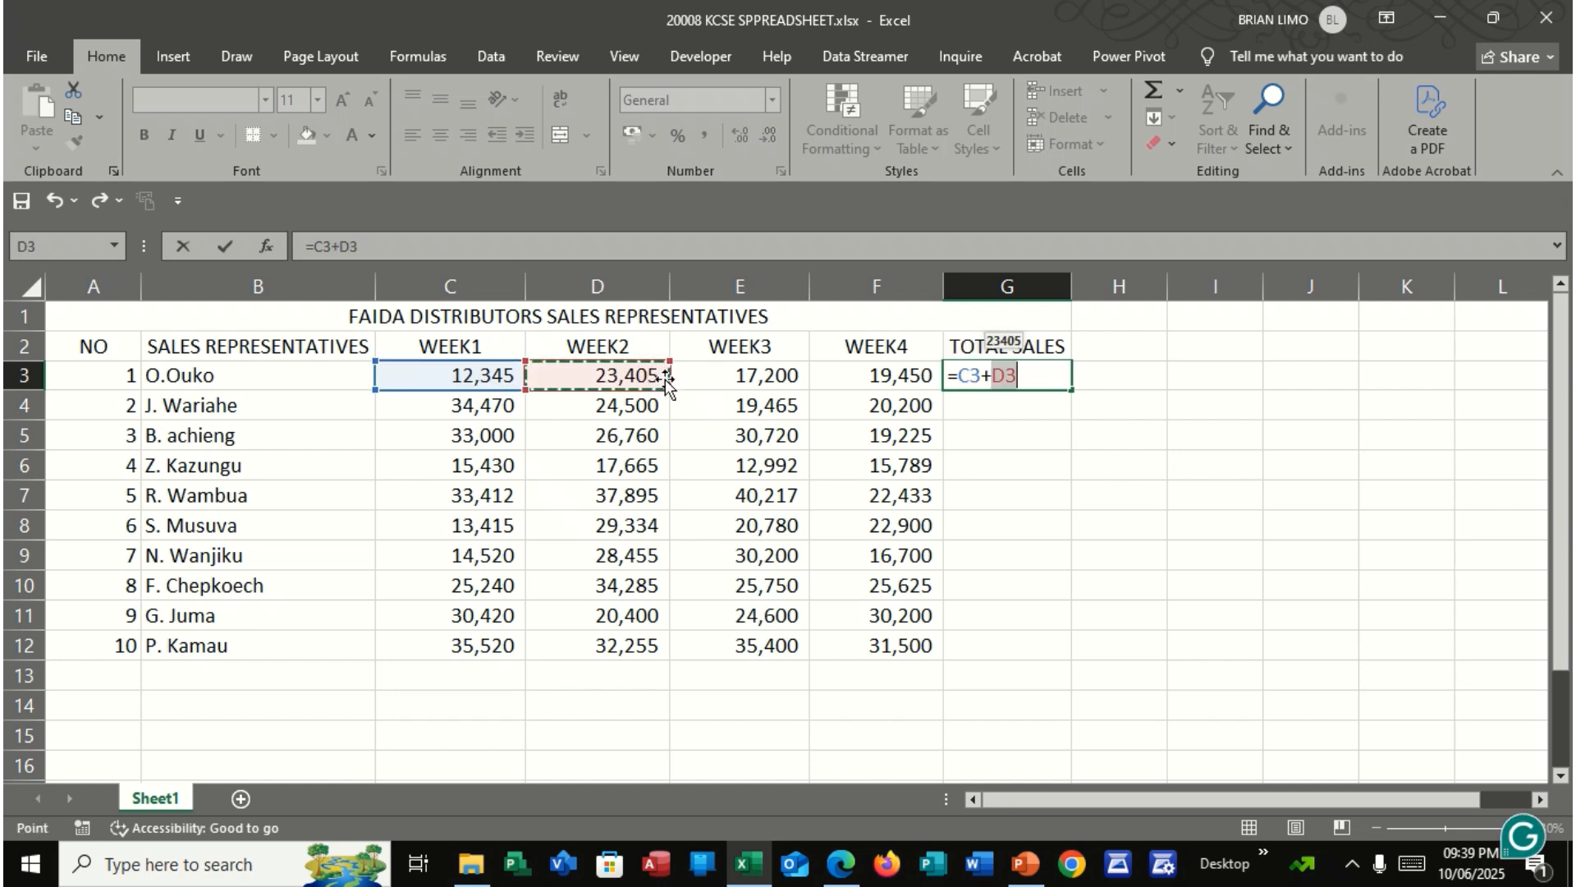
text(+)
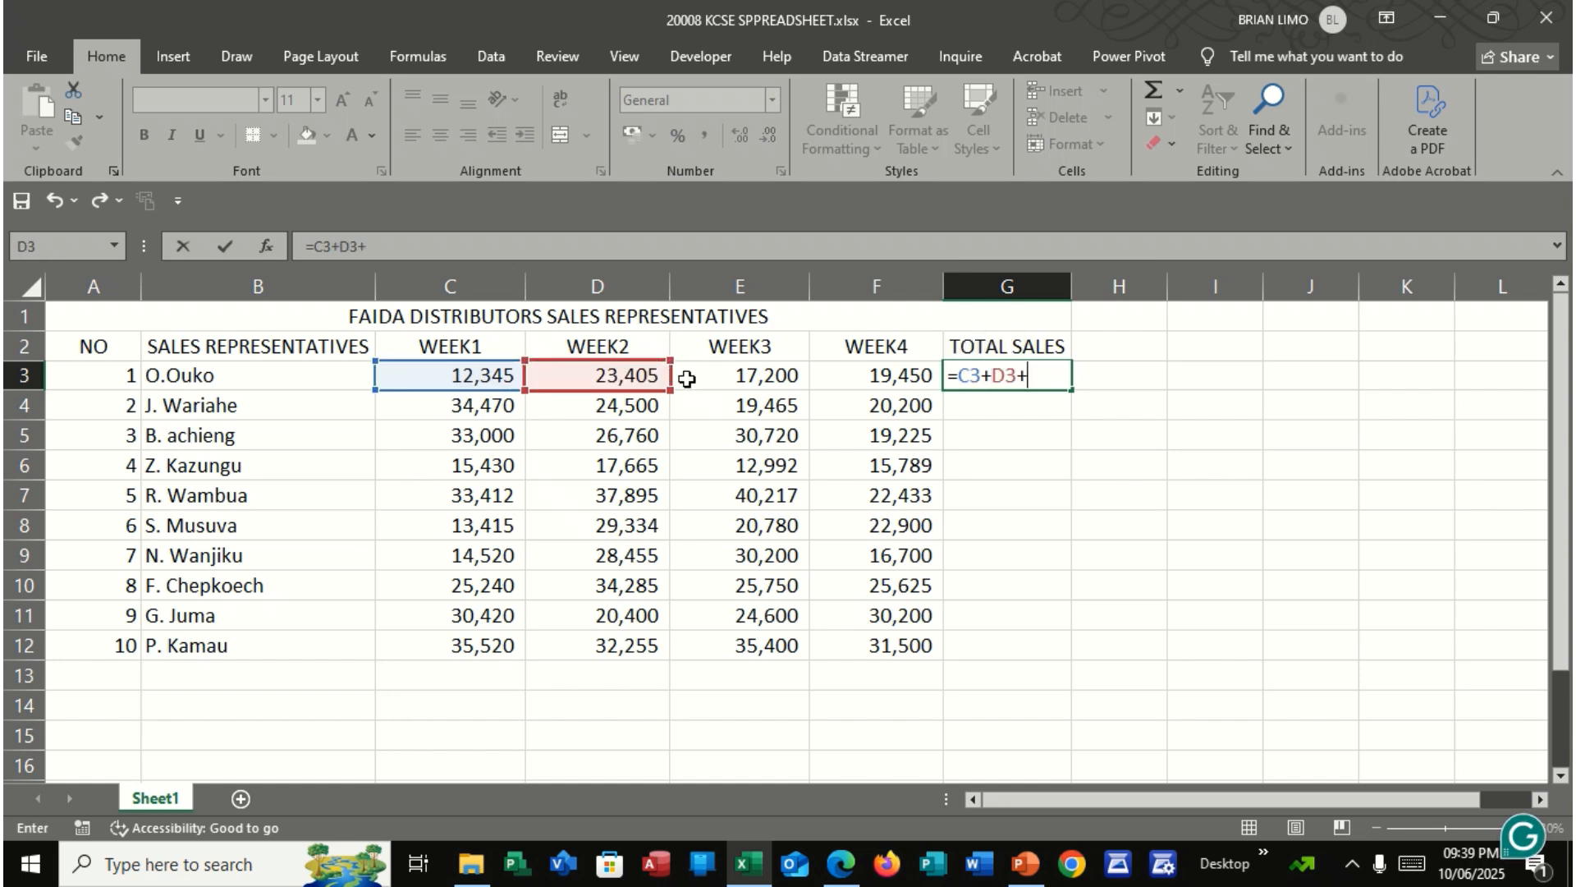
click(776, 375)
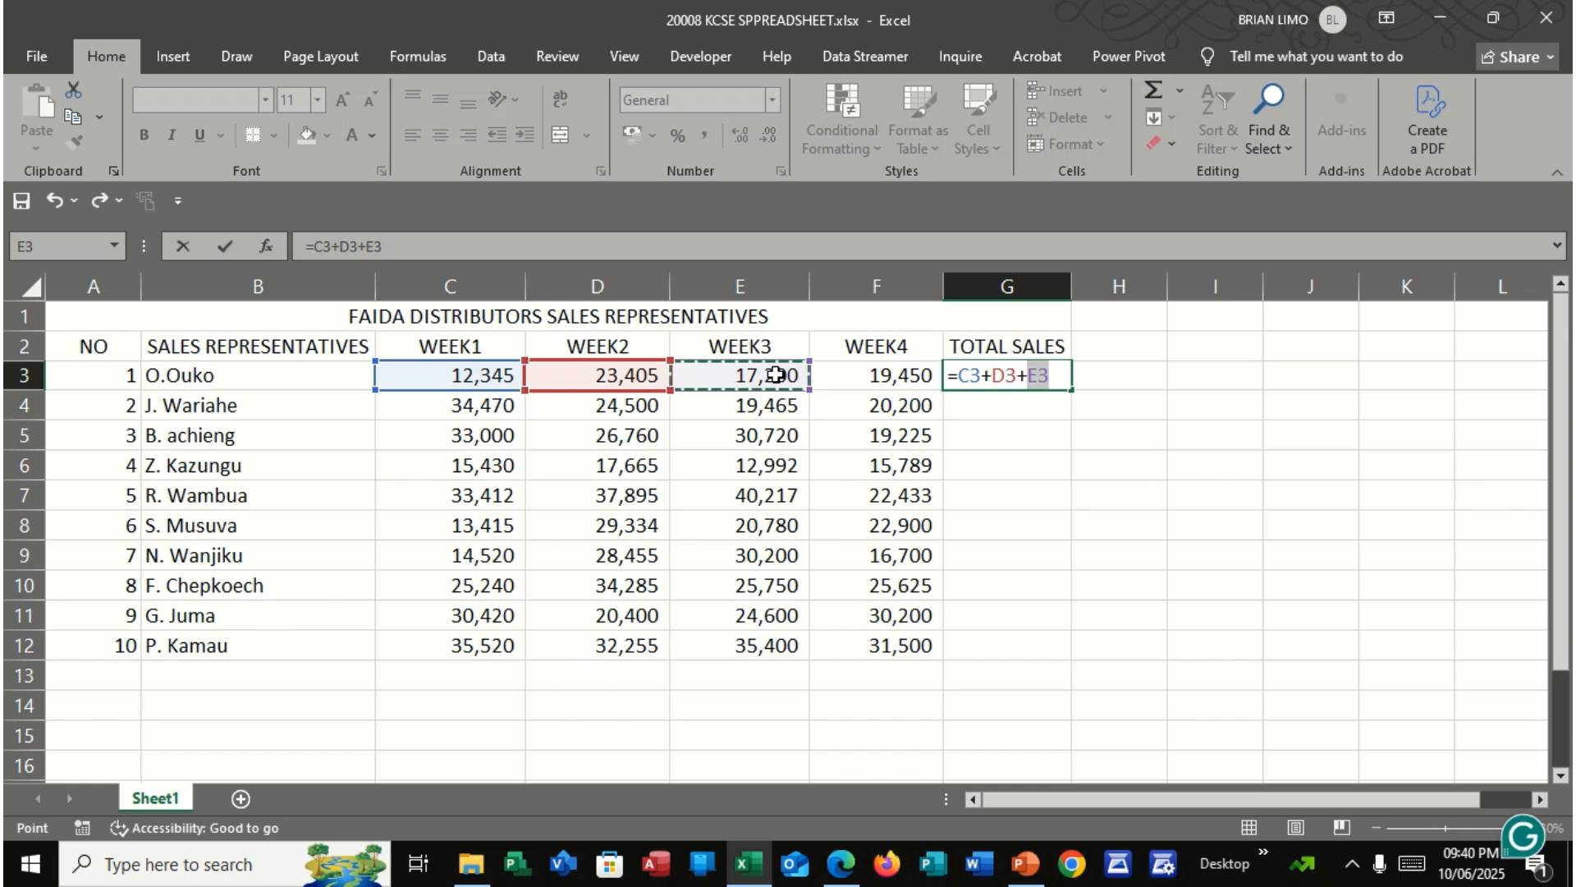
text(+)
click(849, 375)
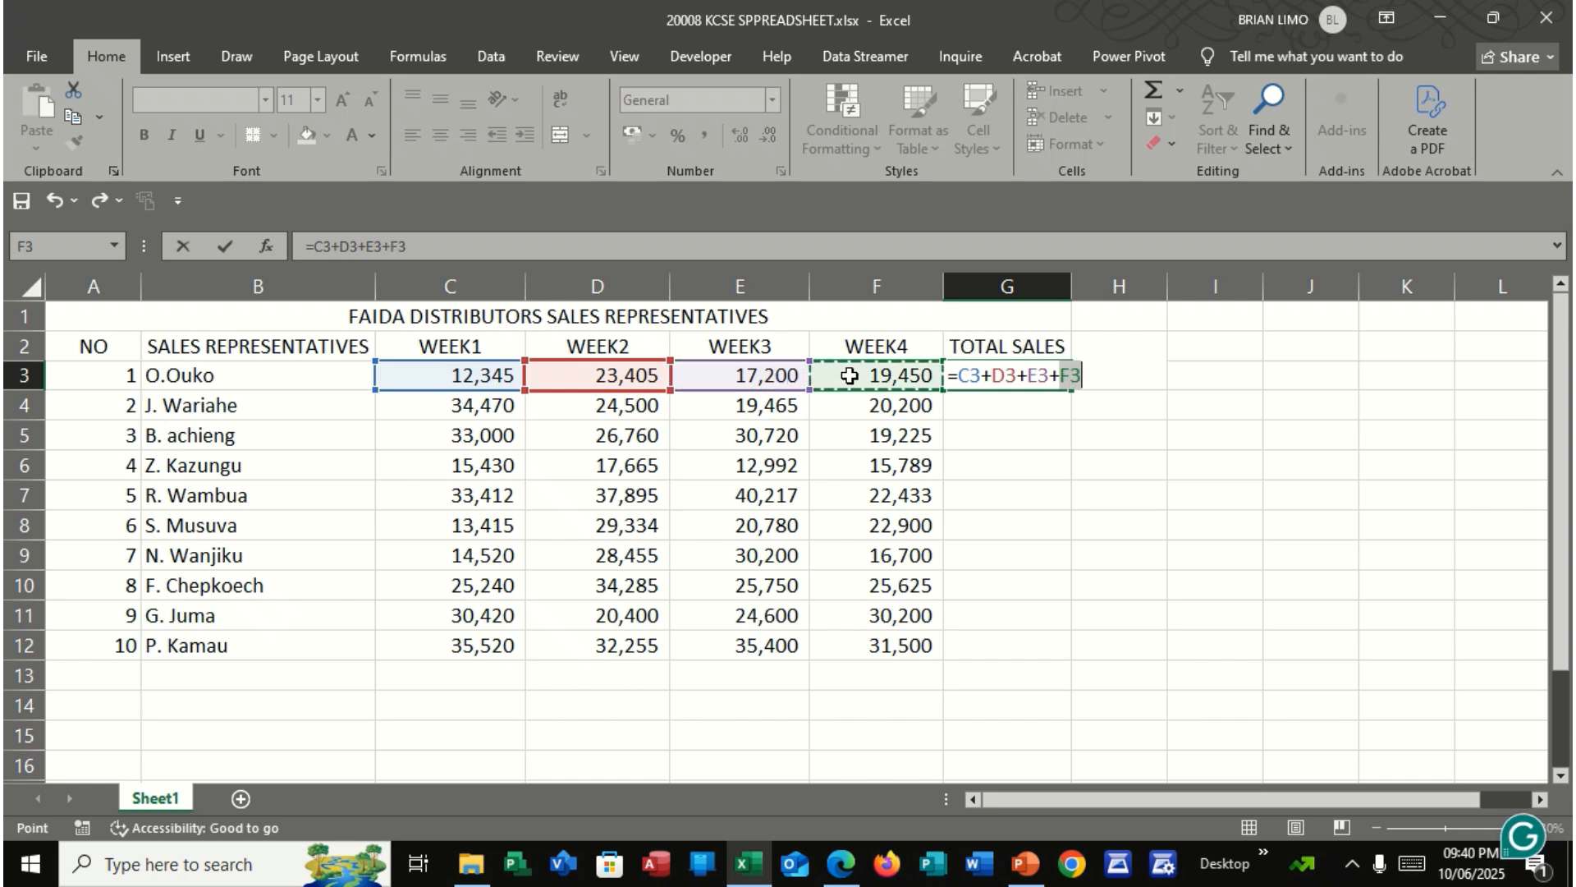
key(Return)
click(1018, 375)
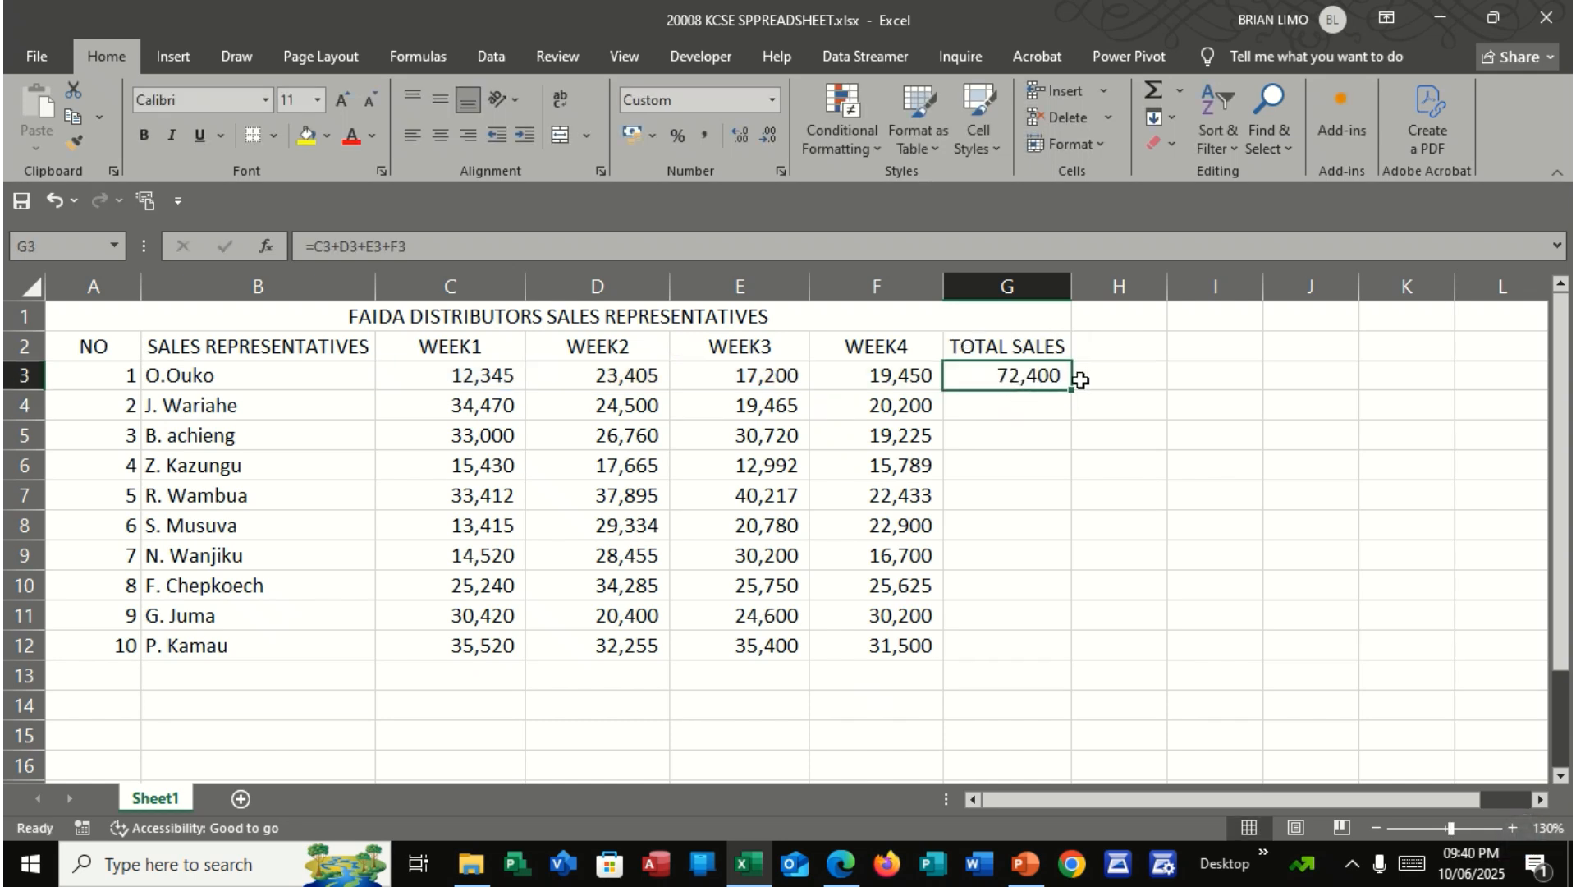
drag(1067, 390, 1043, 668)
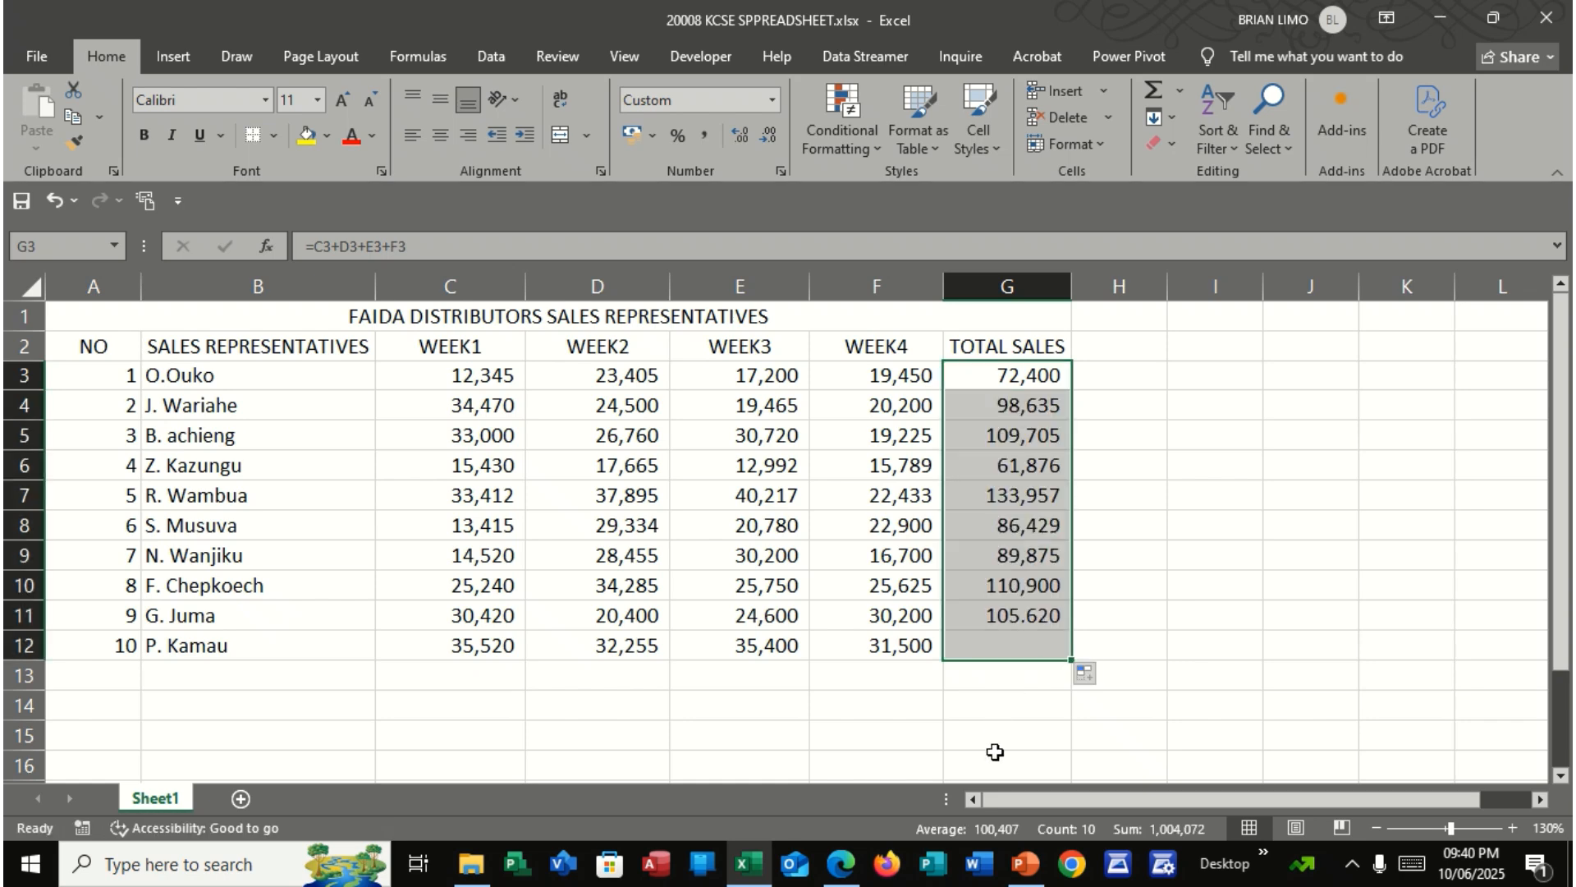
Check part (c) of the question in the exam PDF, return to the Excel workbook and label B13 COMPANY TOTAL SALES
click(840, 864)
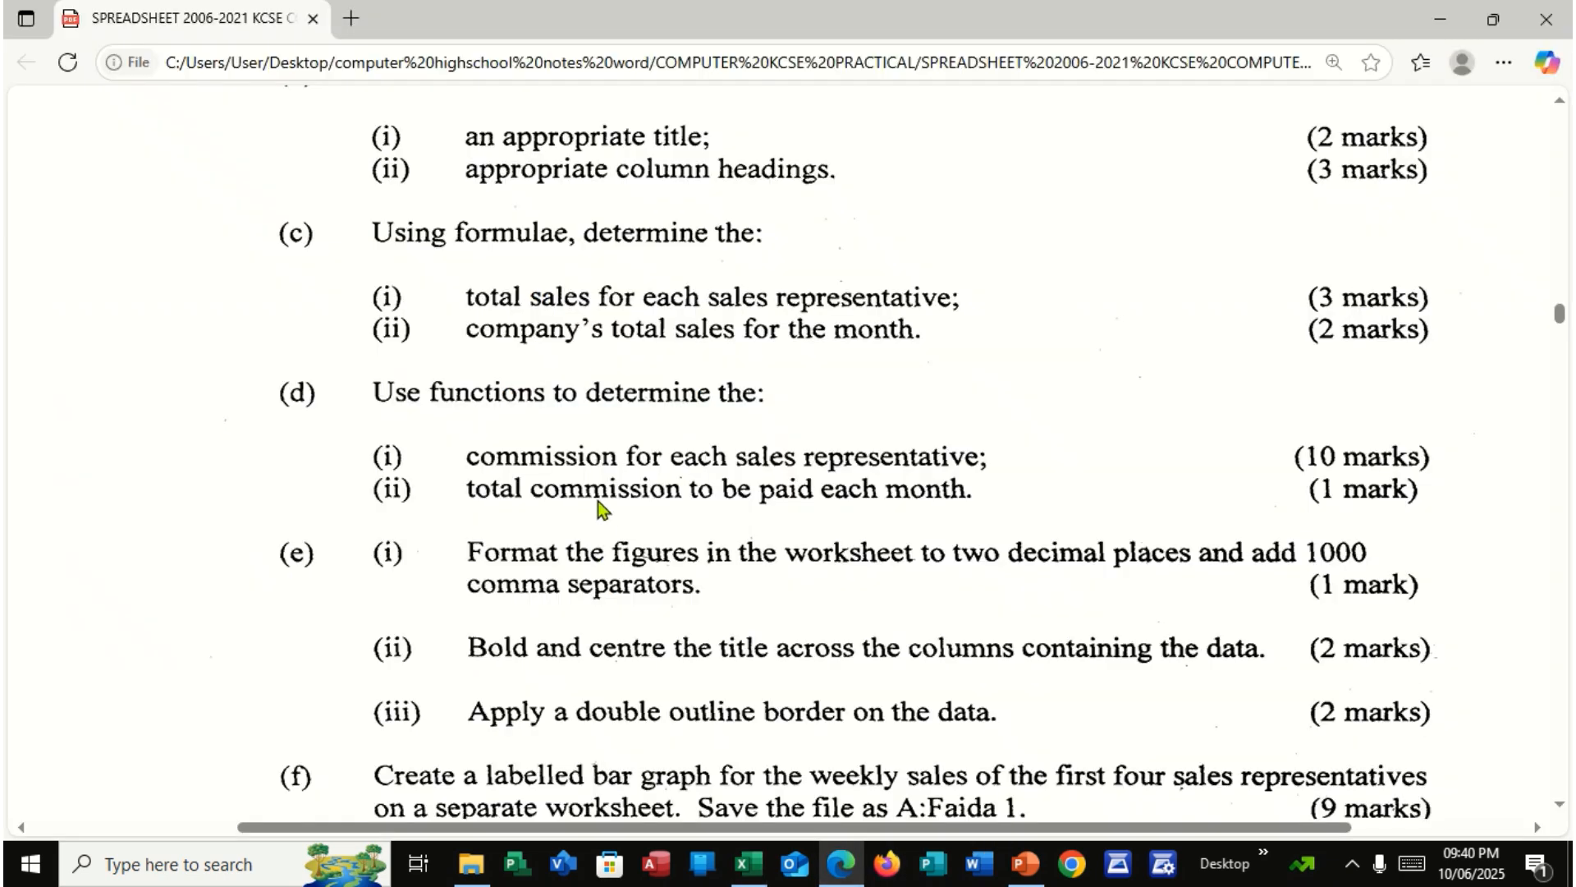
scroll(572, 485, down, 2)
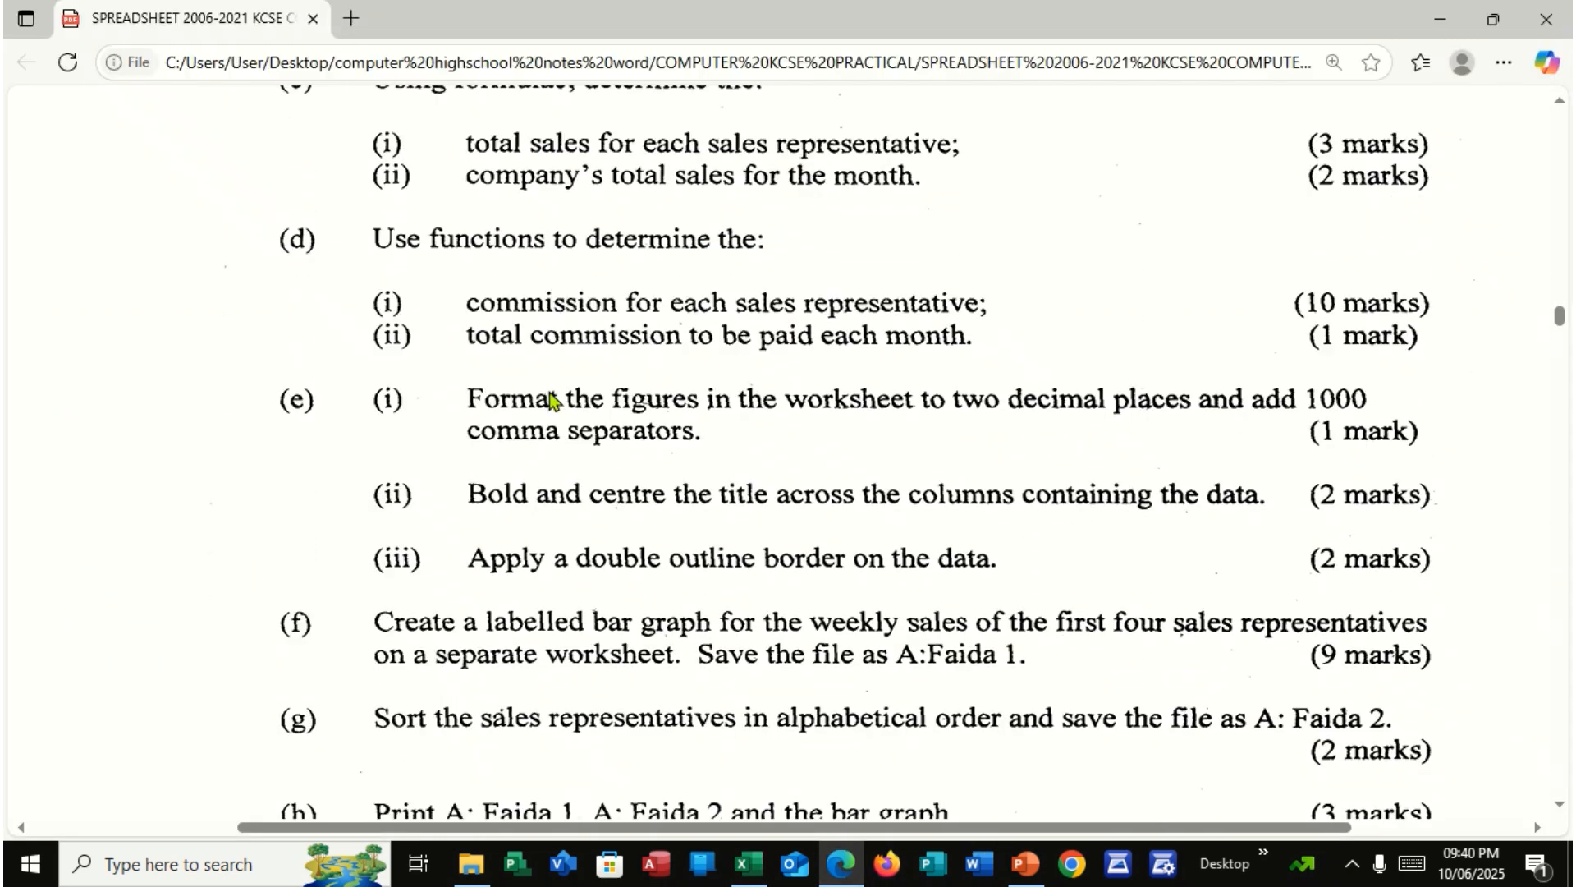
scroll(558, 403, up, 2)
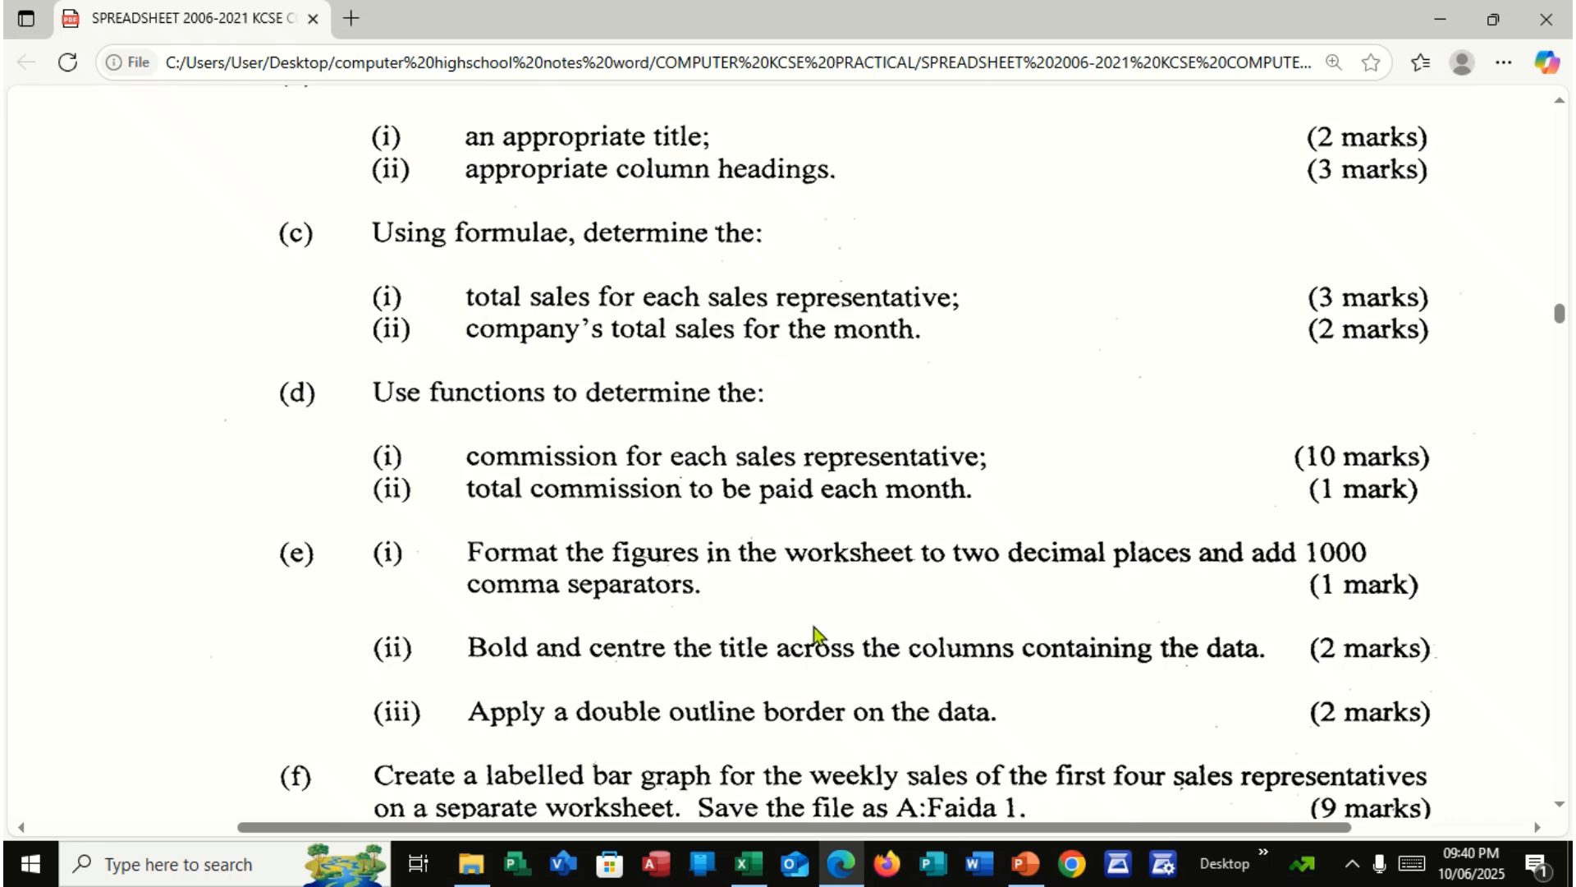
click(841, 863)
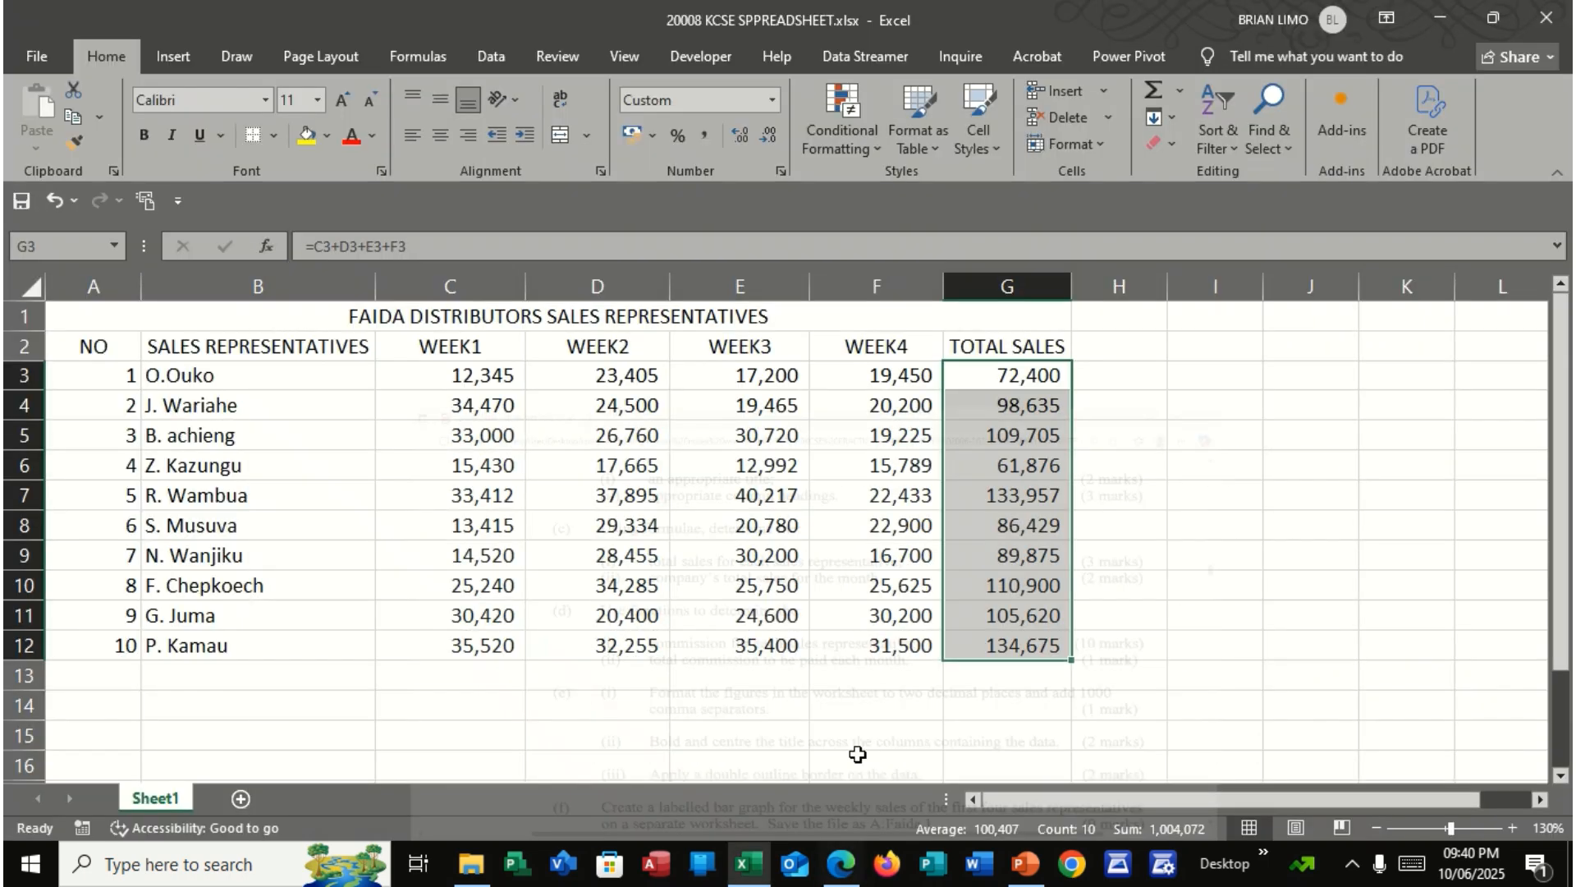
click(230, 679)
text(COMPANY TOTAL SALES)
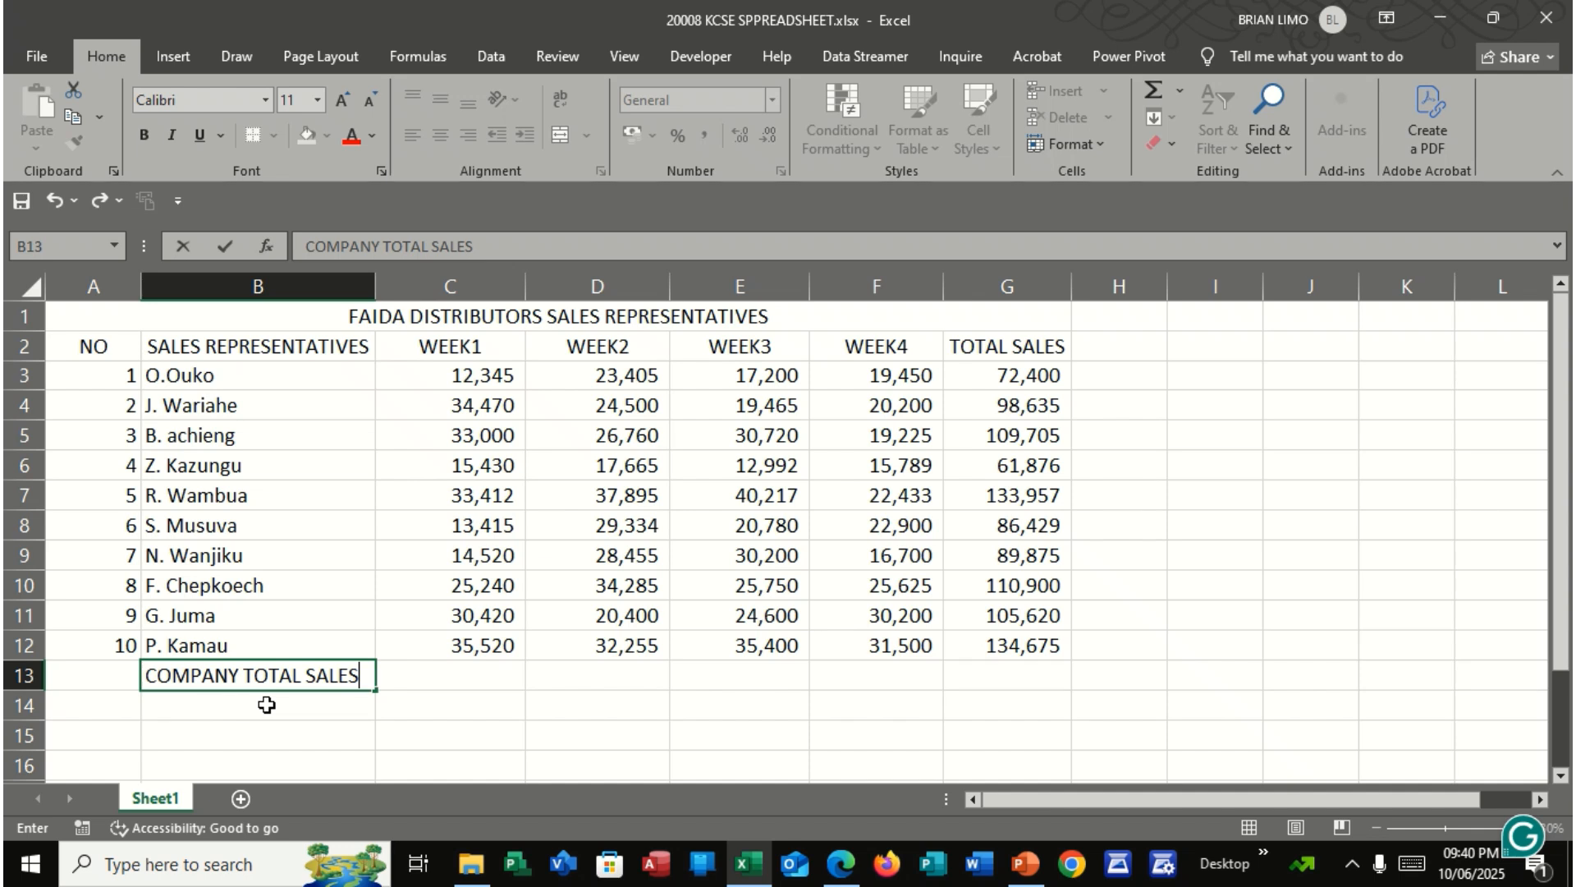
Start an addition formula in G13 that adds the representatives' totals one by one from G3 through G10
click(1021, 682)
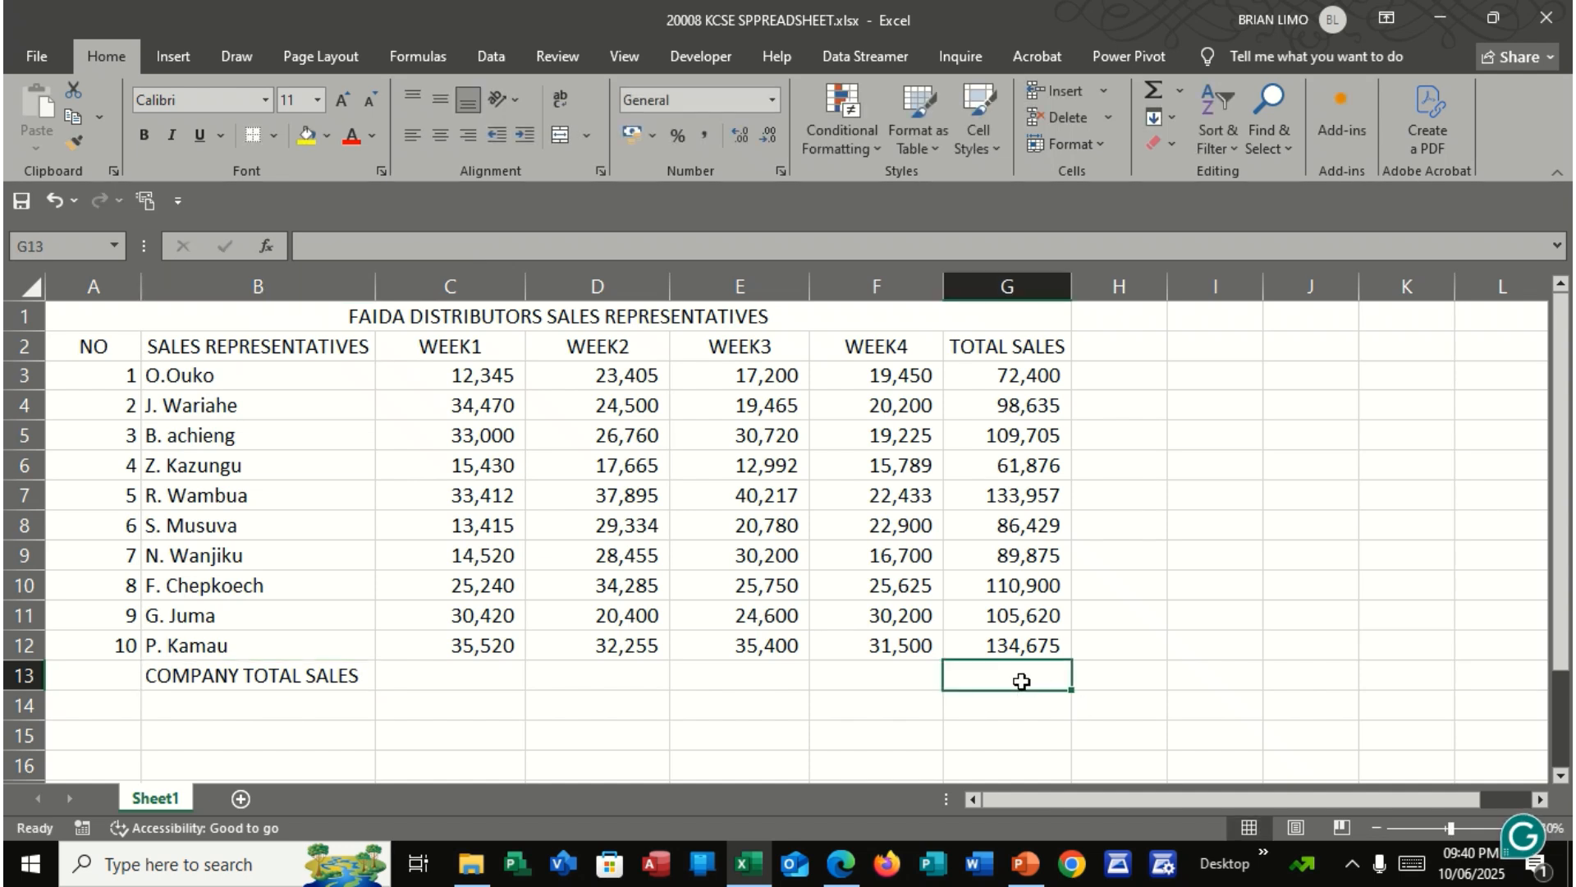
text(=)
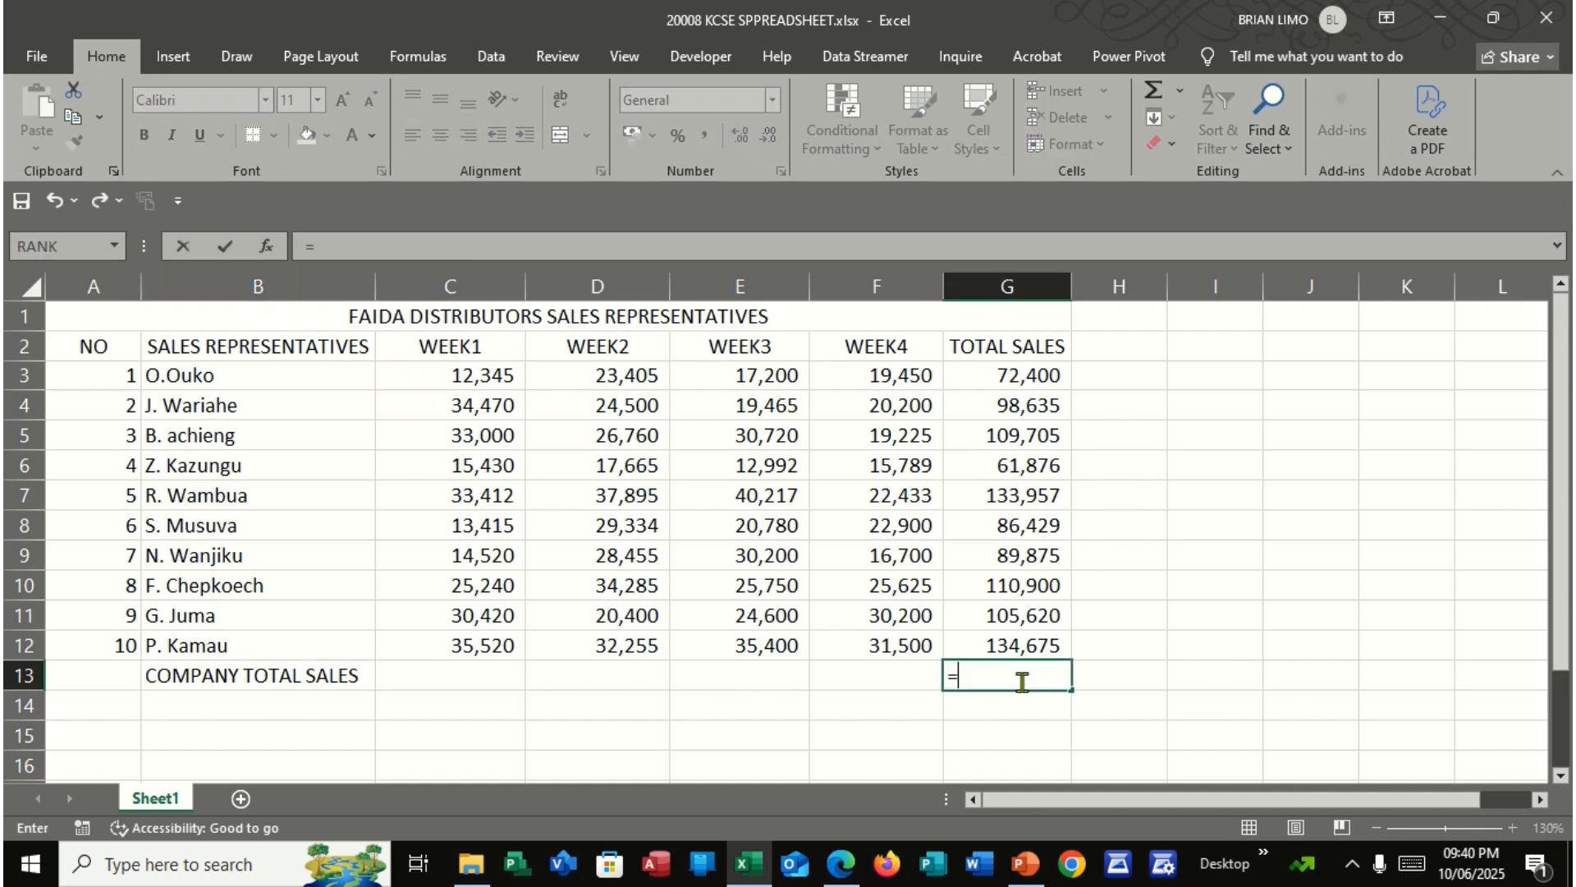
click(1018, 382)
text(+)
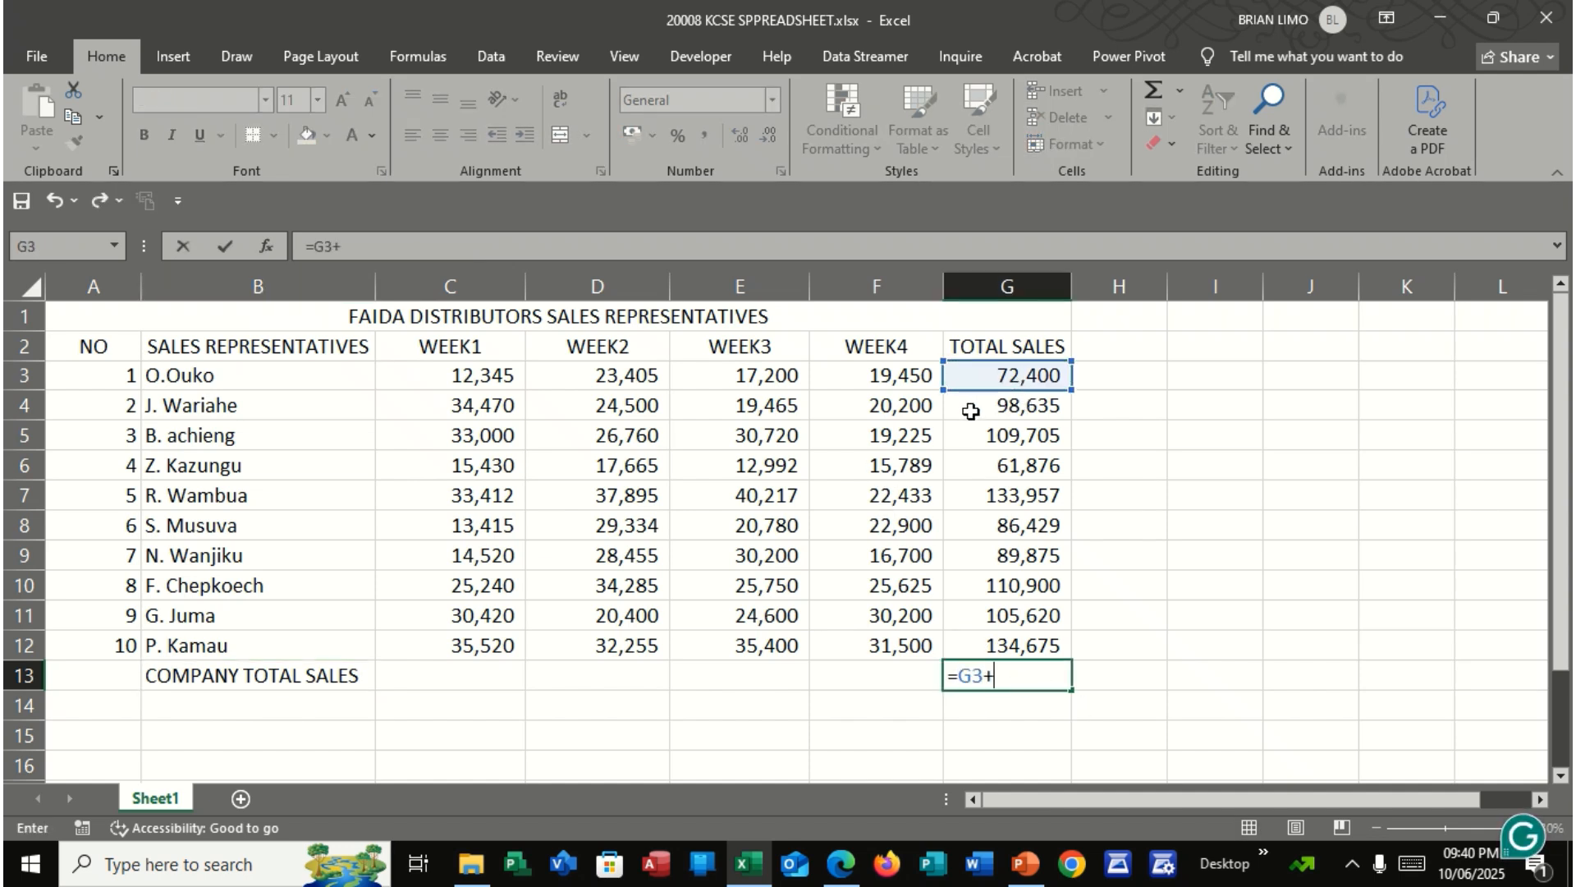
click(977, 409)
text(+)
click(992, 437)
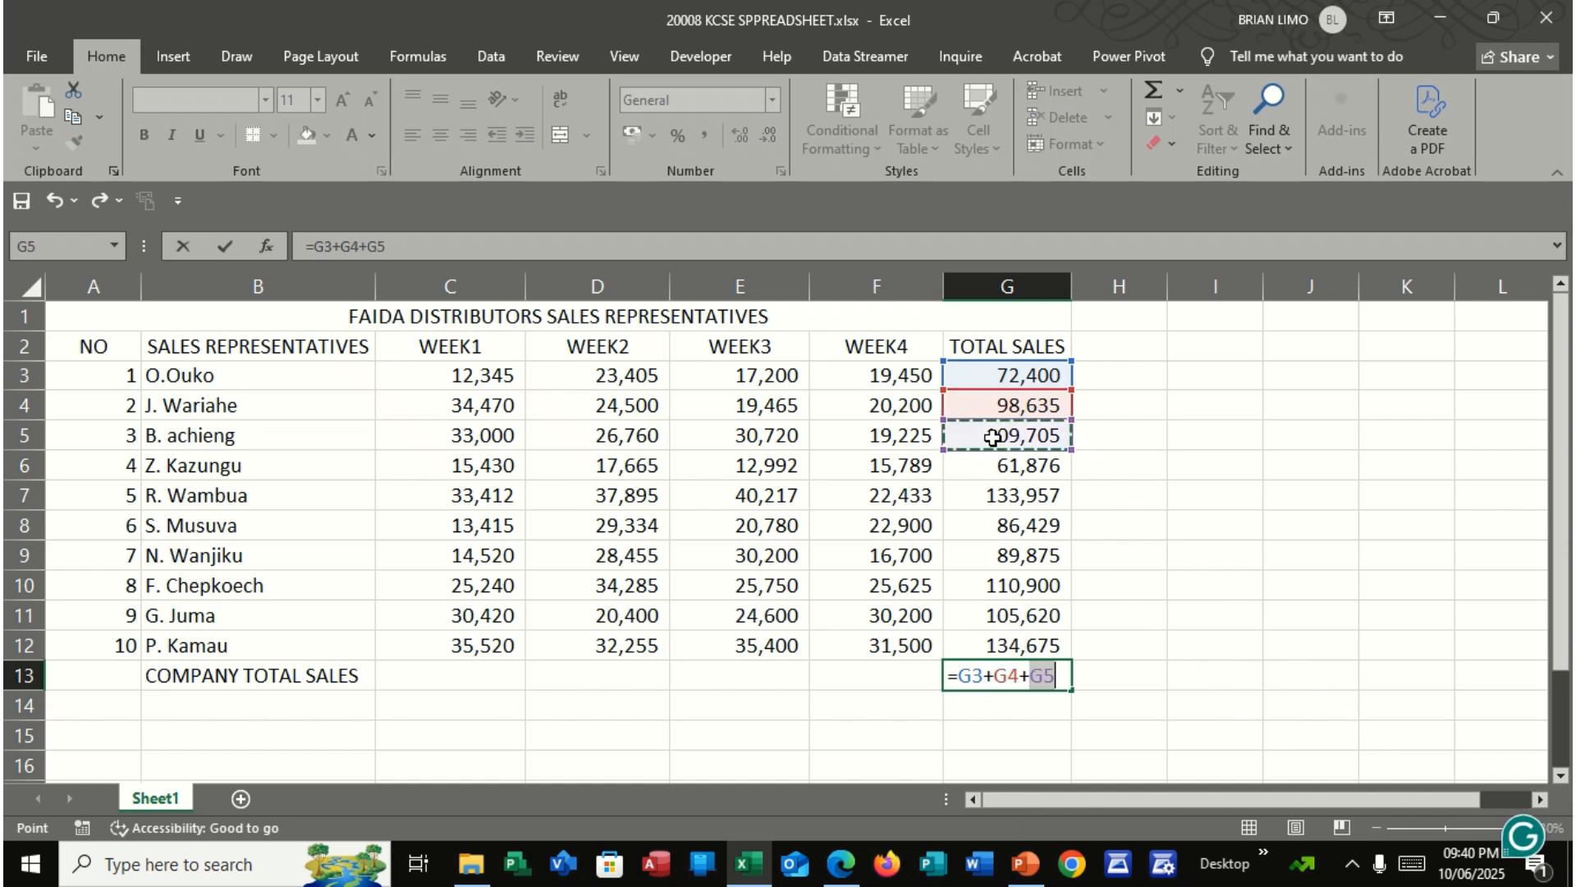
text(+)
click(996, 464)
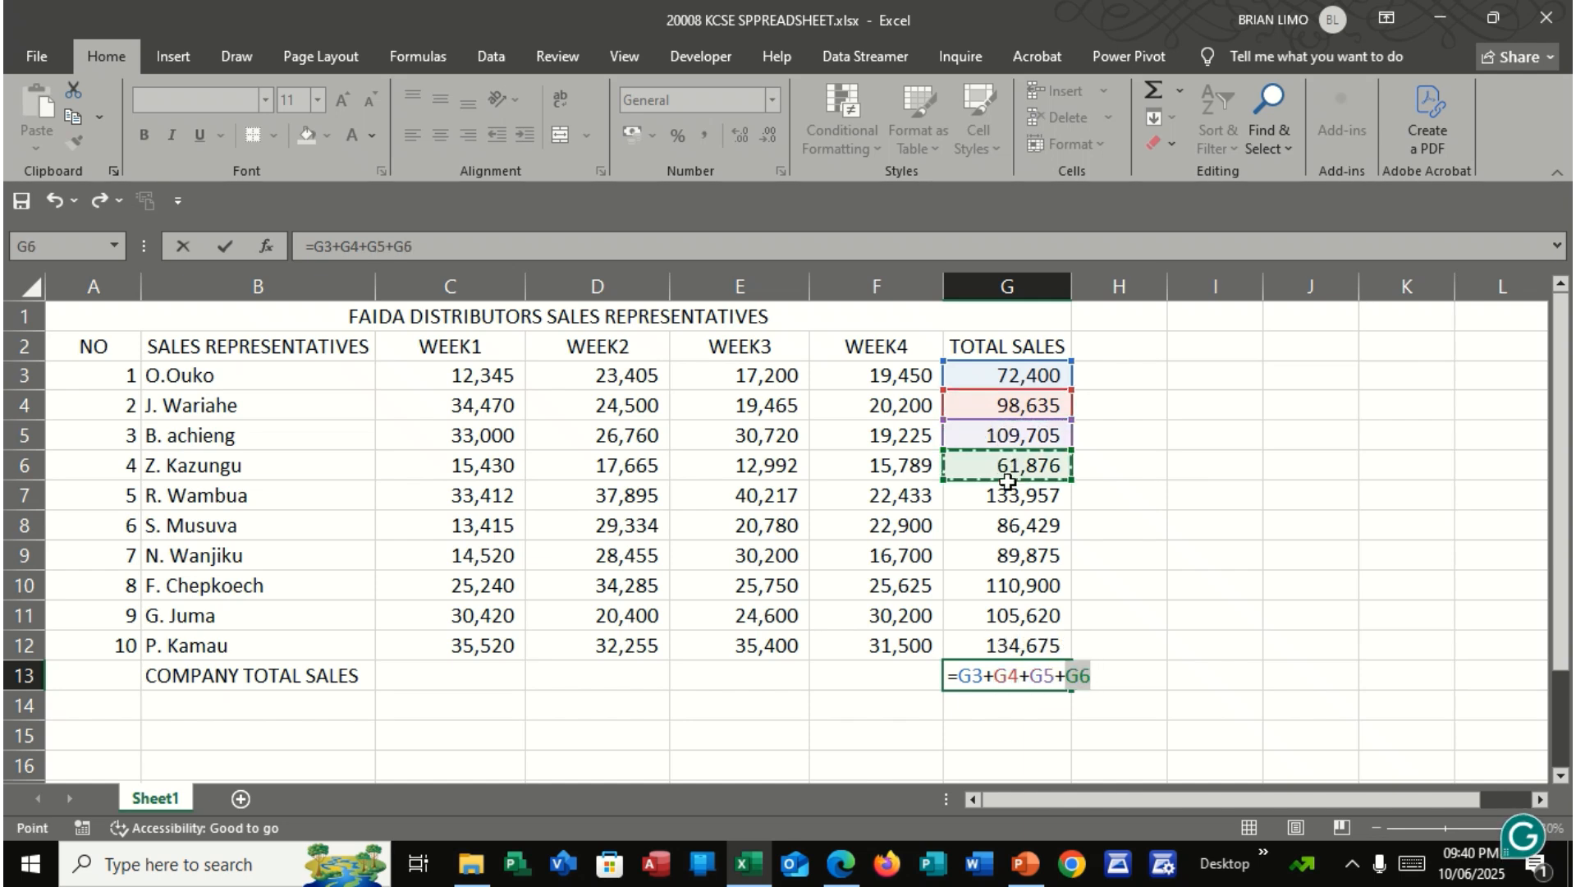
text(+)
click(1010, 496)
text(+)
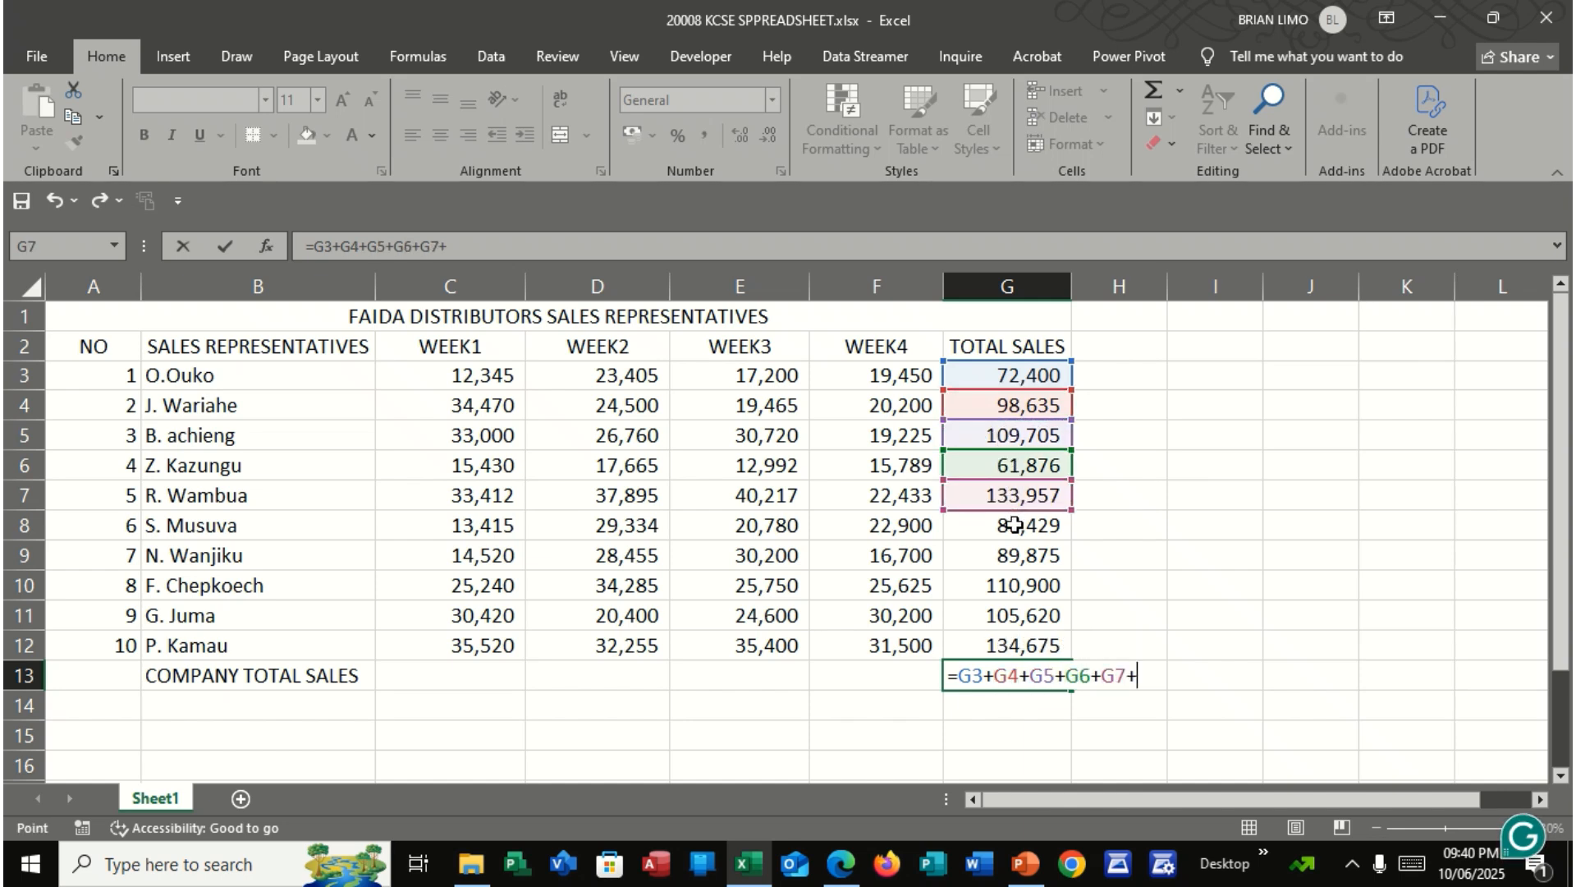
click(1015, 526)
text(+)
click(1016, 555)
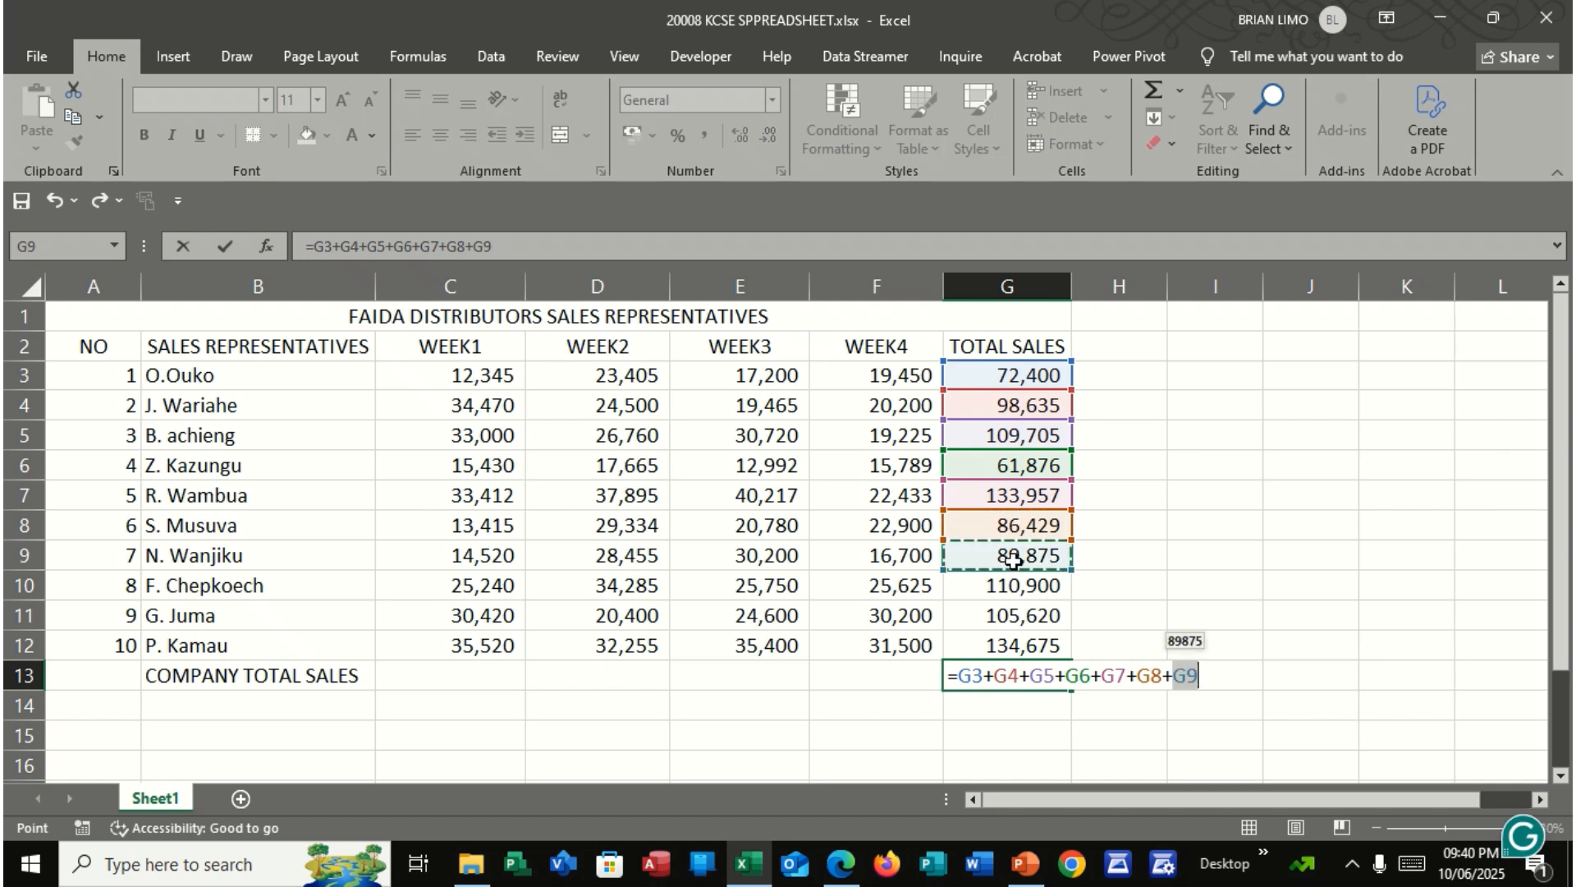
text(+)
click(1018, 583)
text(+)
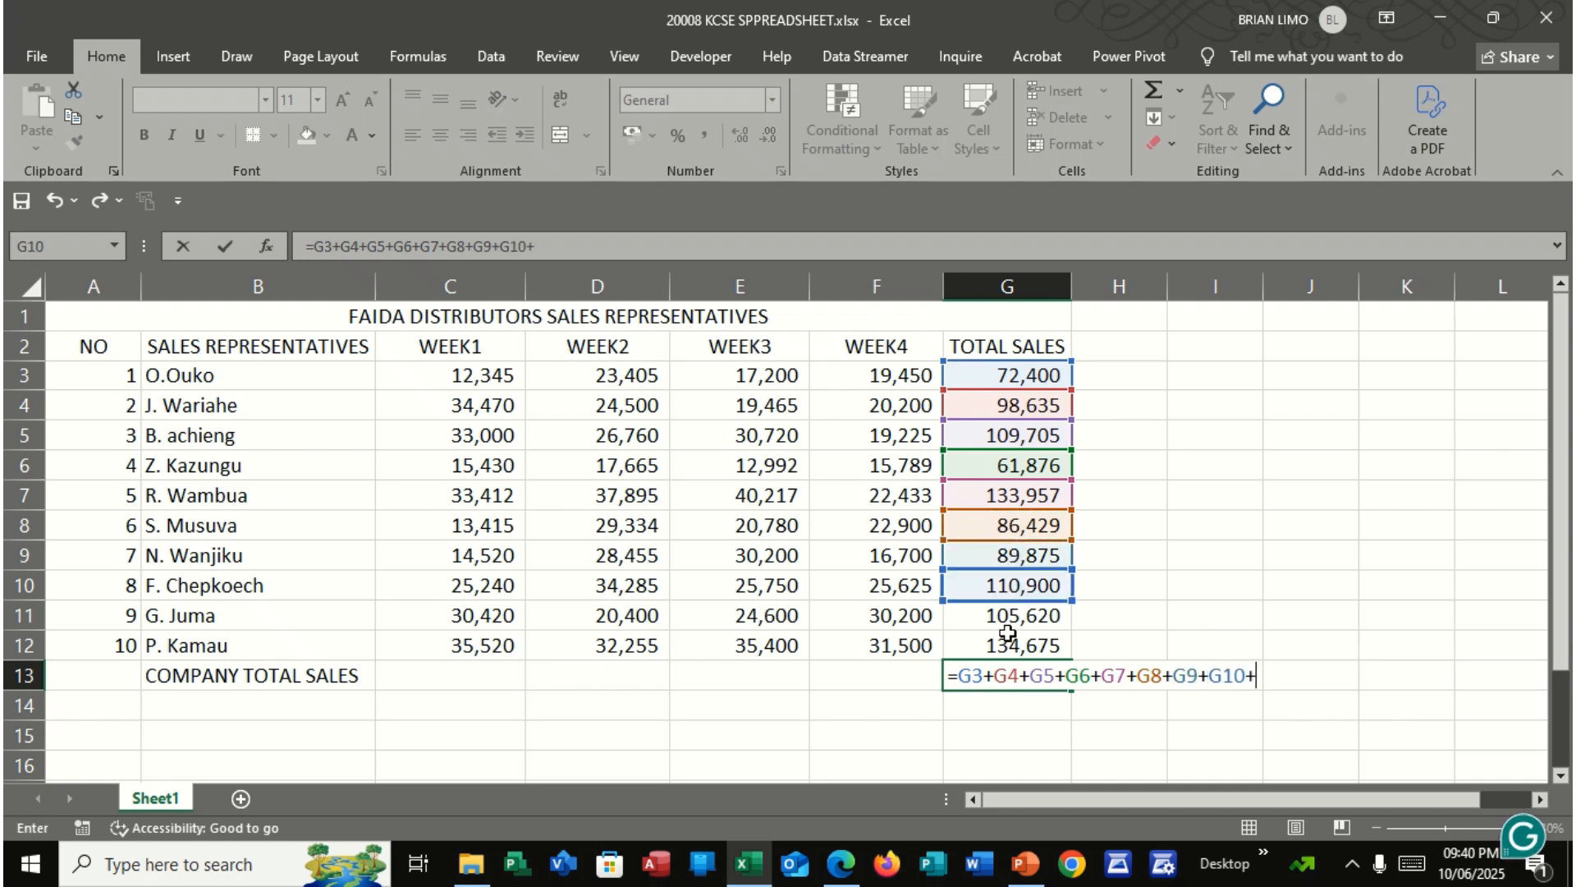
Complete the G13 formula with G11 and G12 as separate added references, replacing the accidental G11:G12 range
drag(1010, 617, 1014, 645)
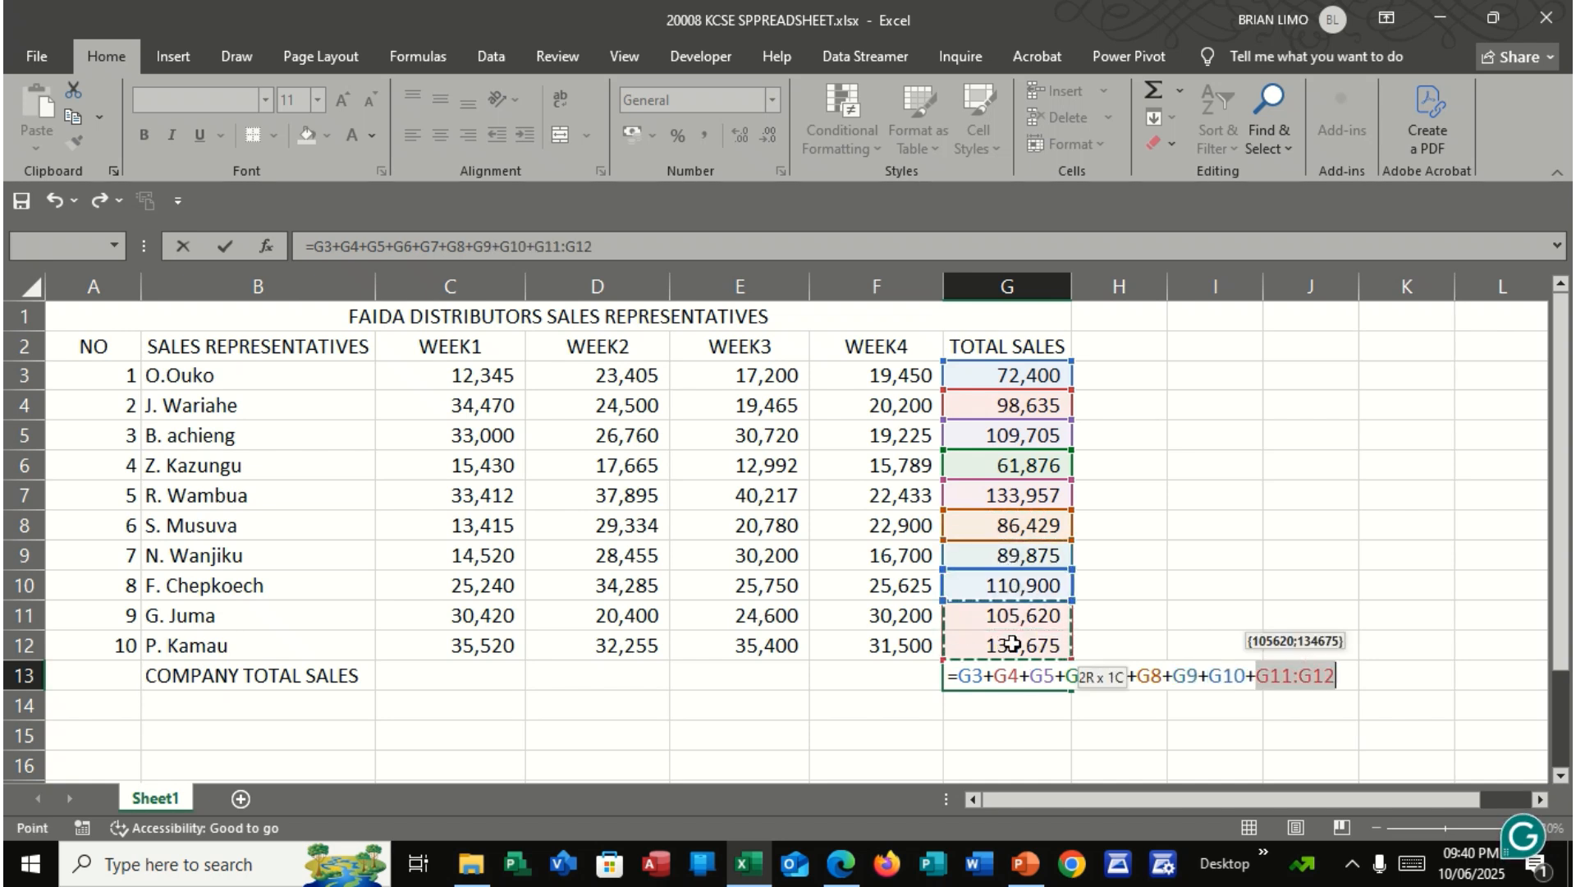
double_click(1301, 675)
click(1349, 675)
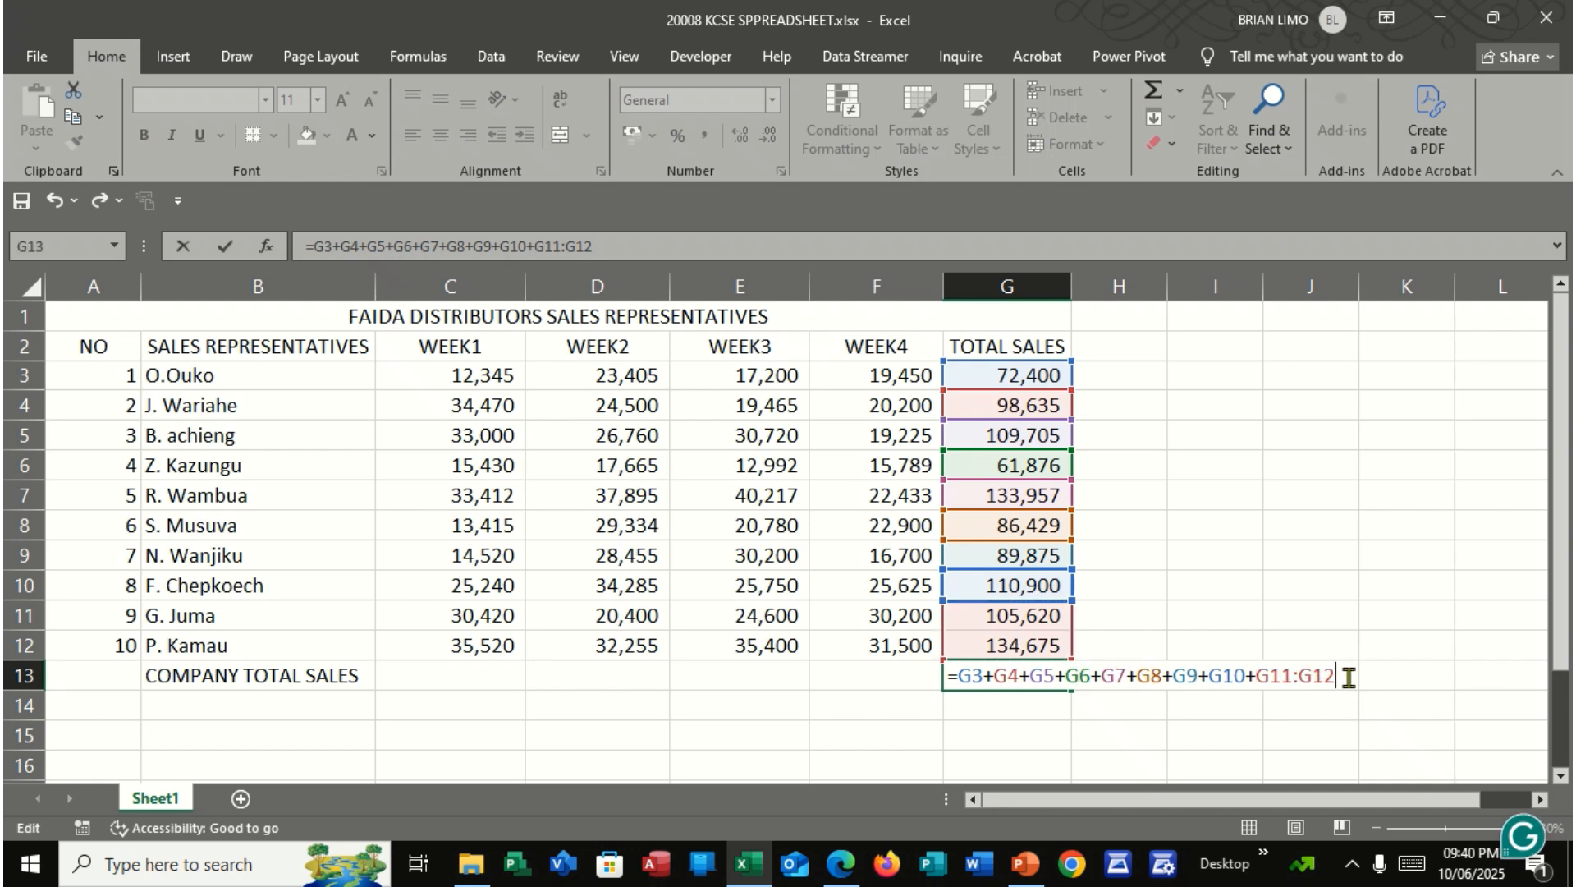
key(BackSpace)
key(BackSpace)
key(BackSpace)
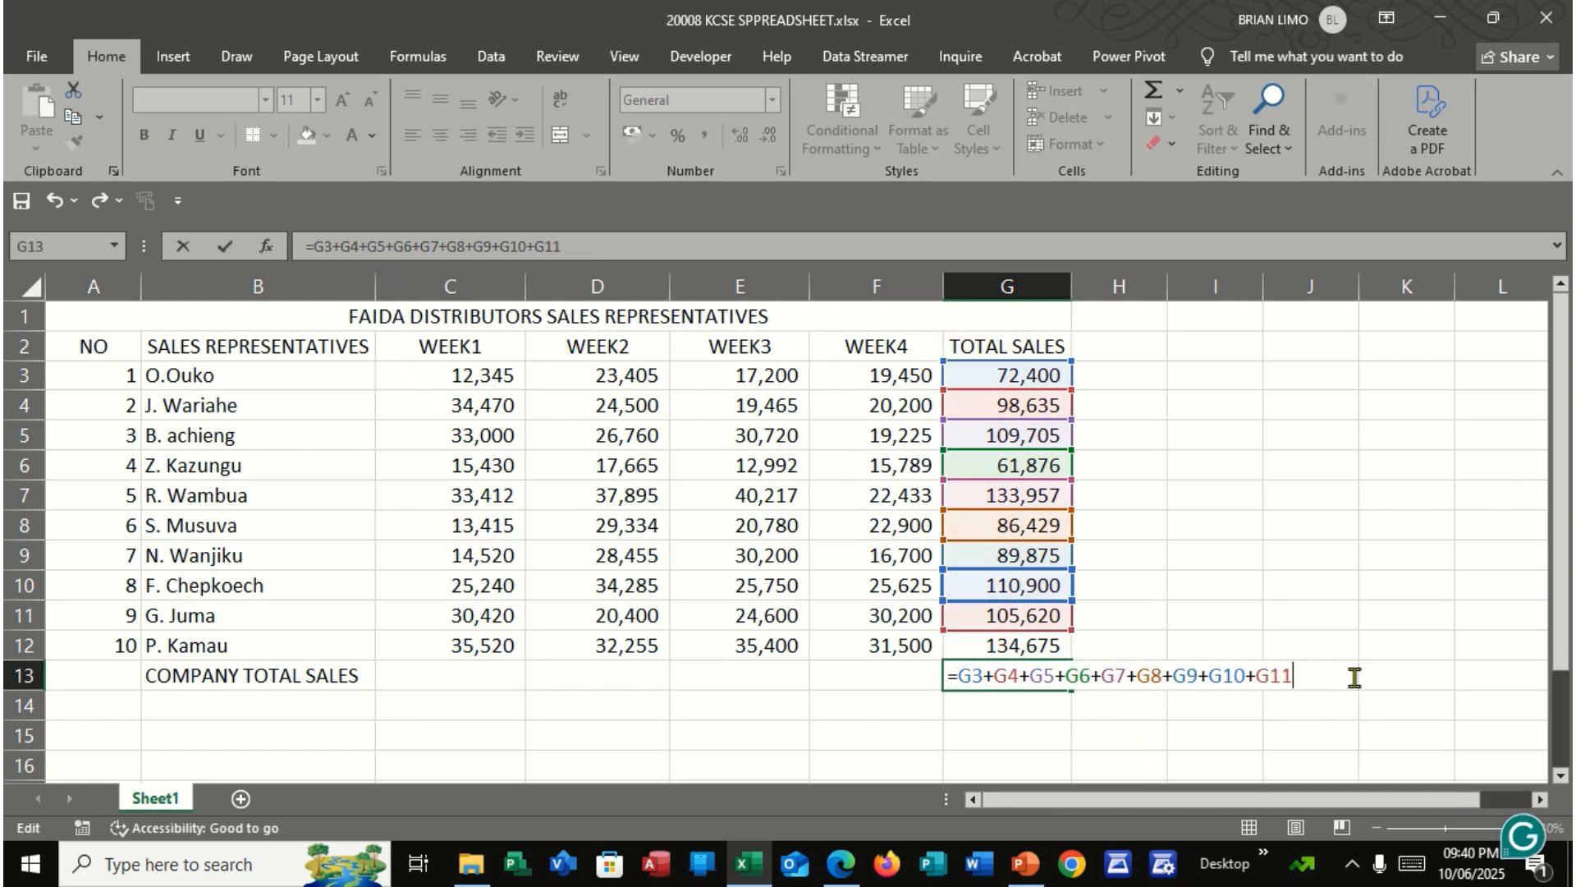
text(+)
click(1016, 645)
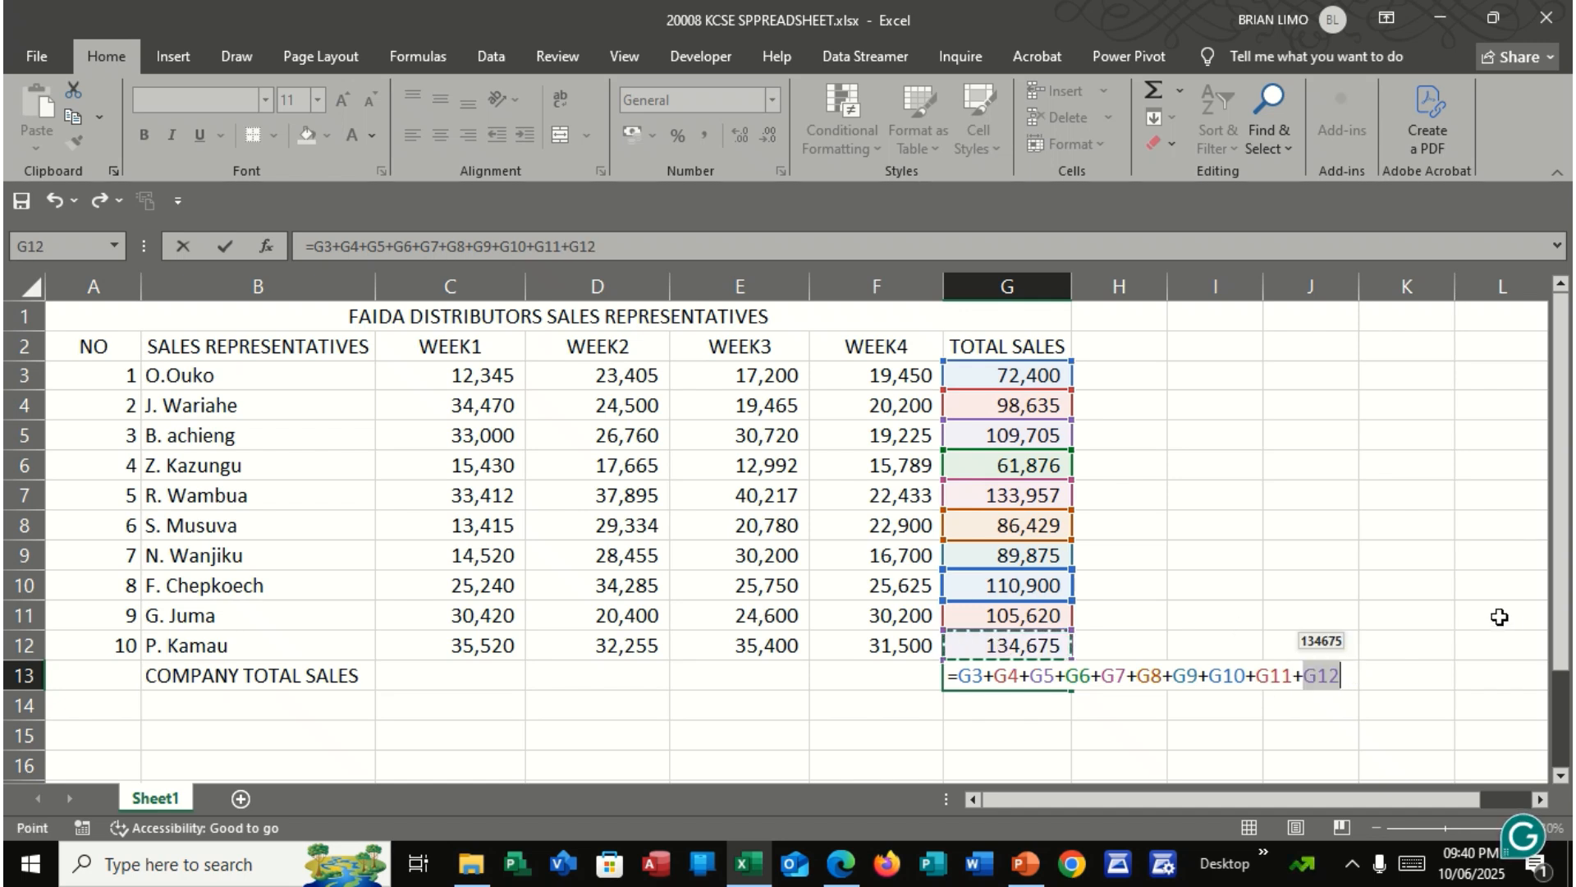
key(Return)
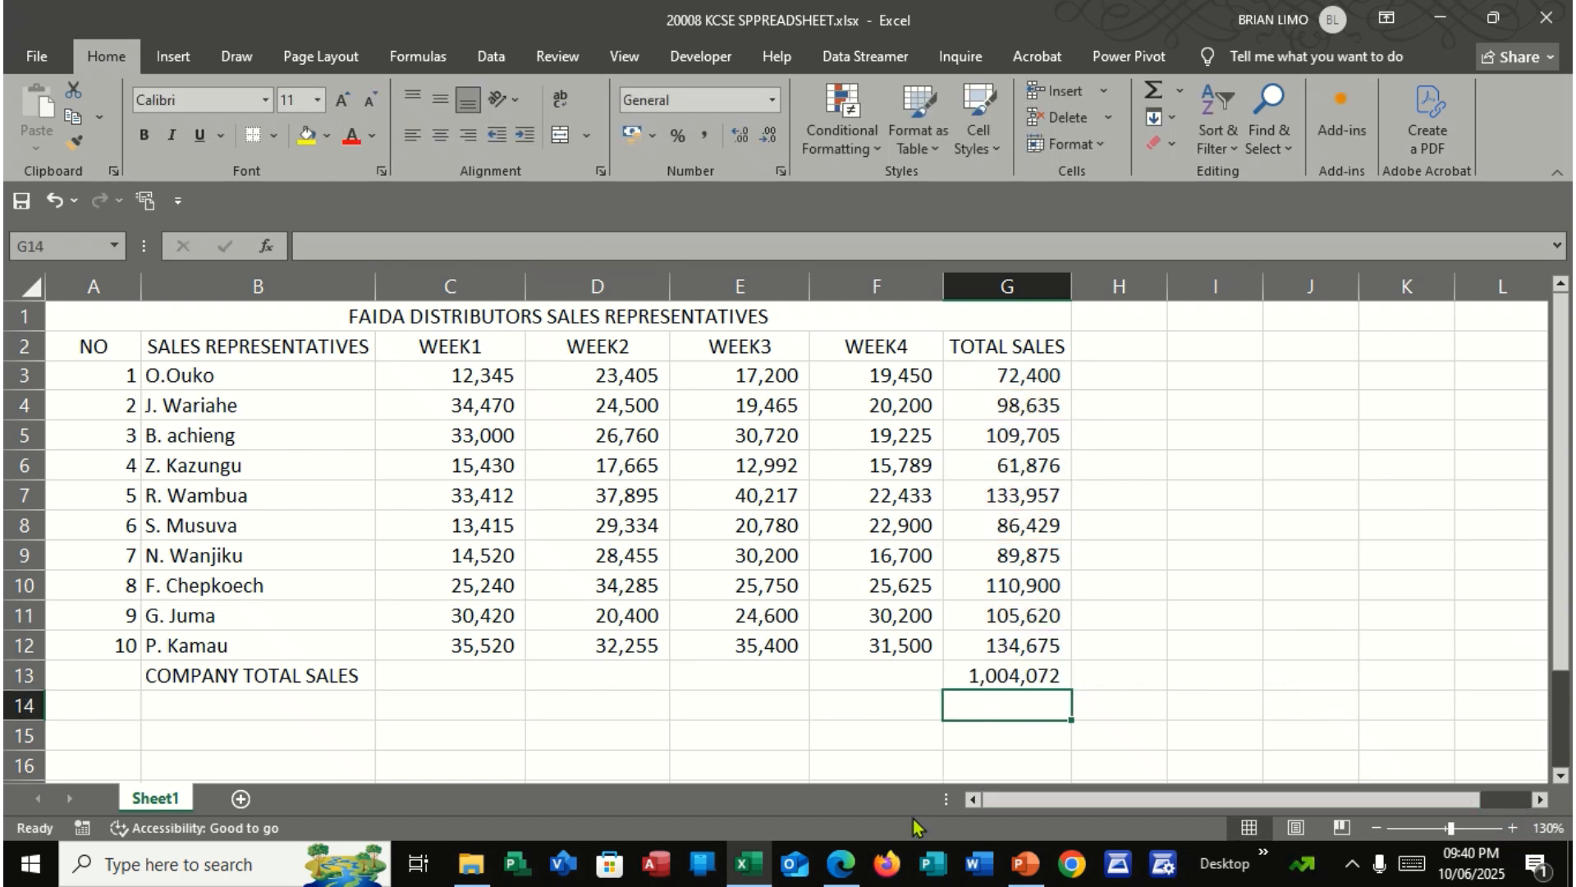
Switch to the exam PDF and read part (d) and the paragraph on how monthly commission is calculated
click(846, 860)
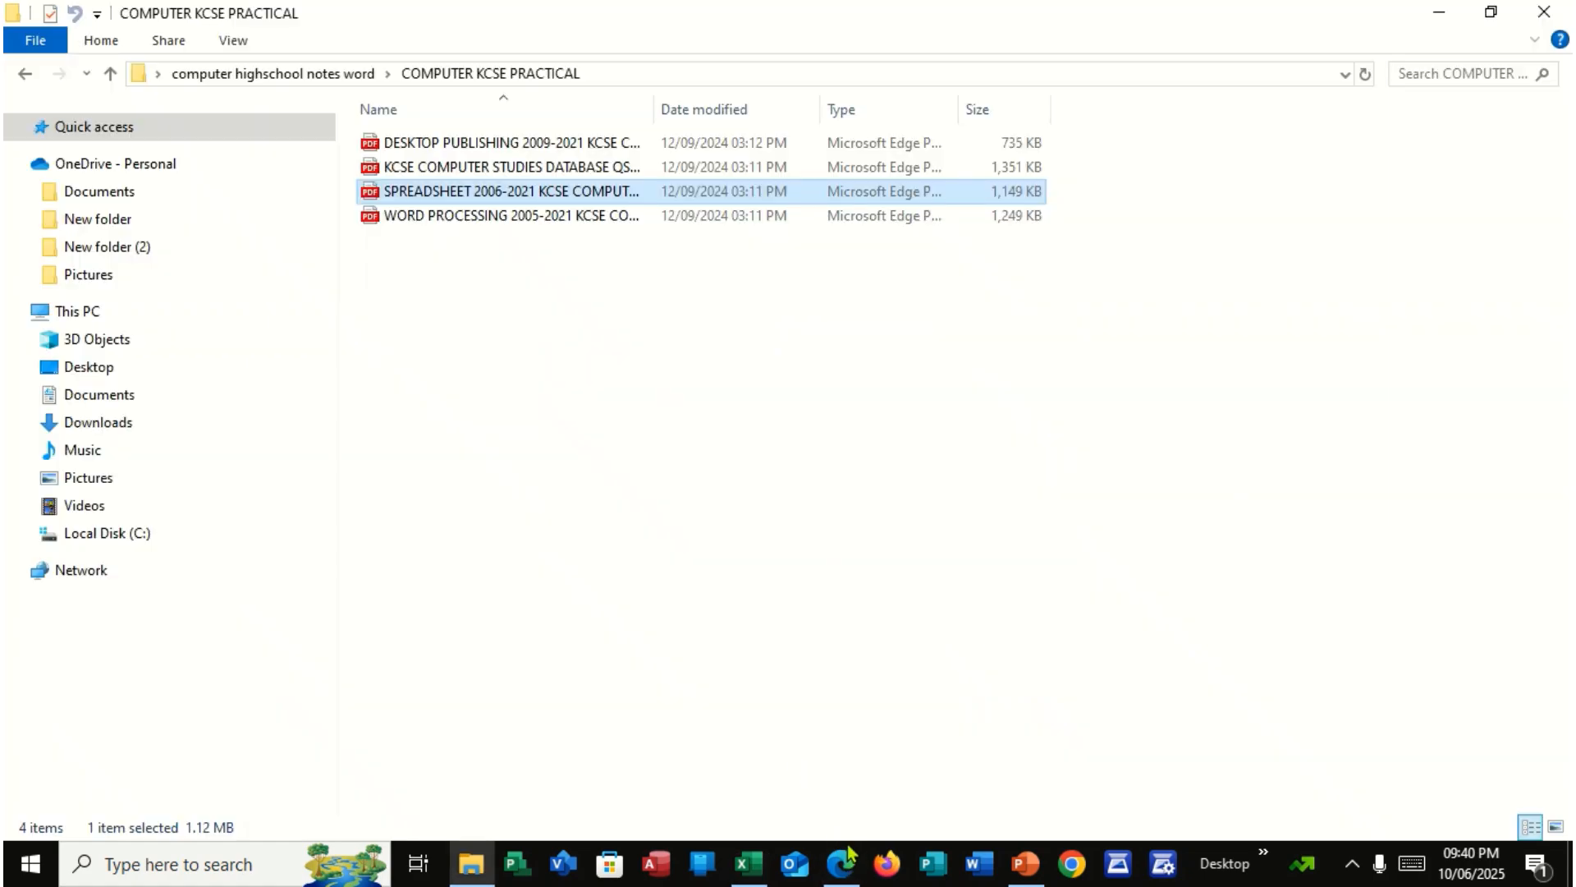
scroll(680, 603, down, 2)
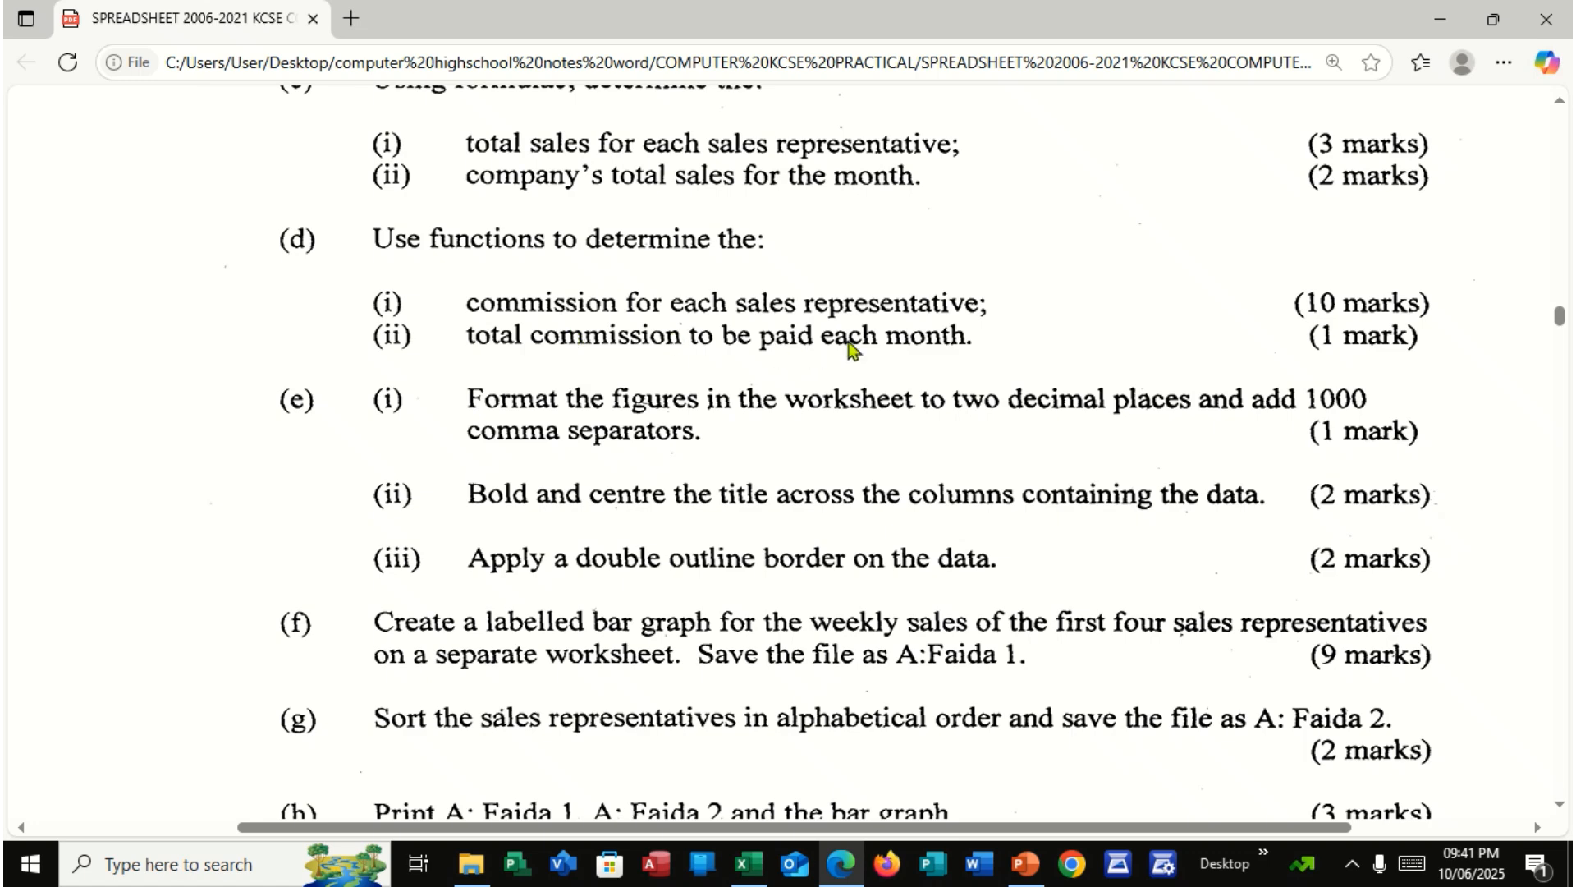
scroll(837, 348, up, 10)
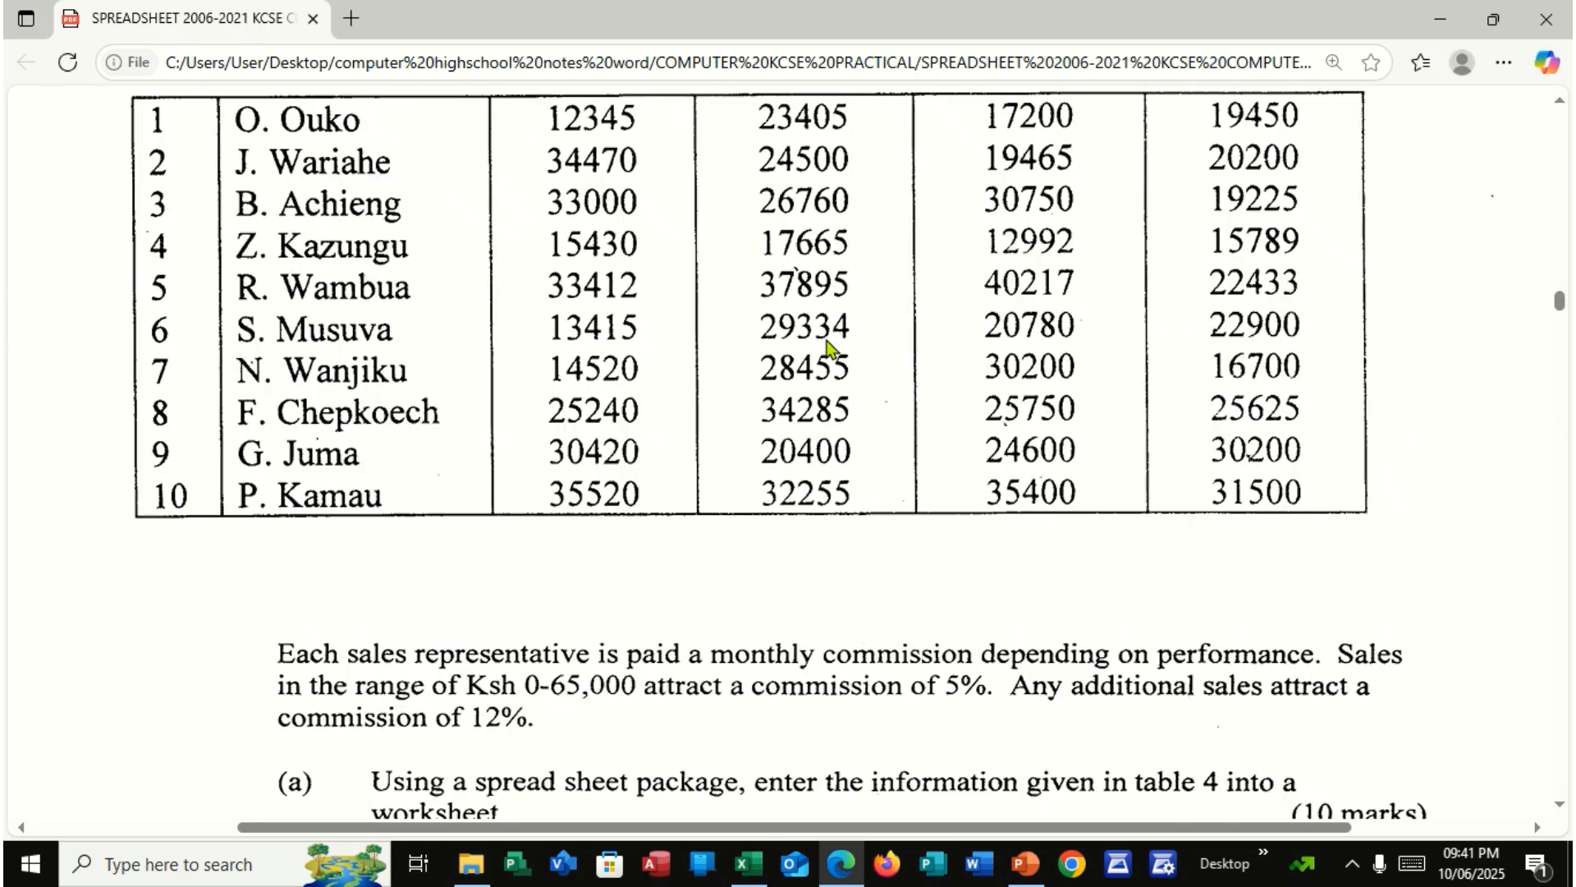
scroll(831, 352, up, 2)
scroll(831, 352, down, 4)
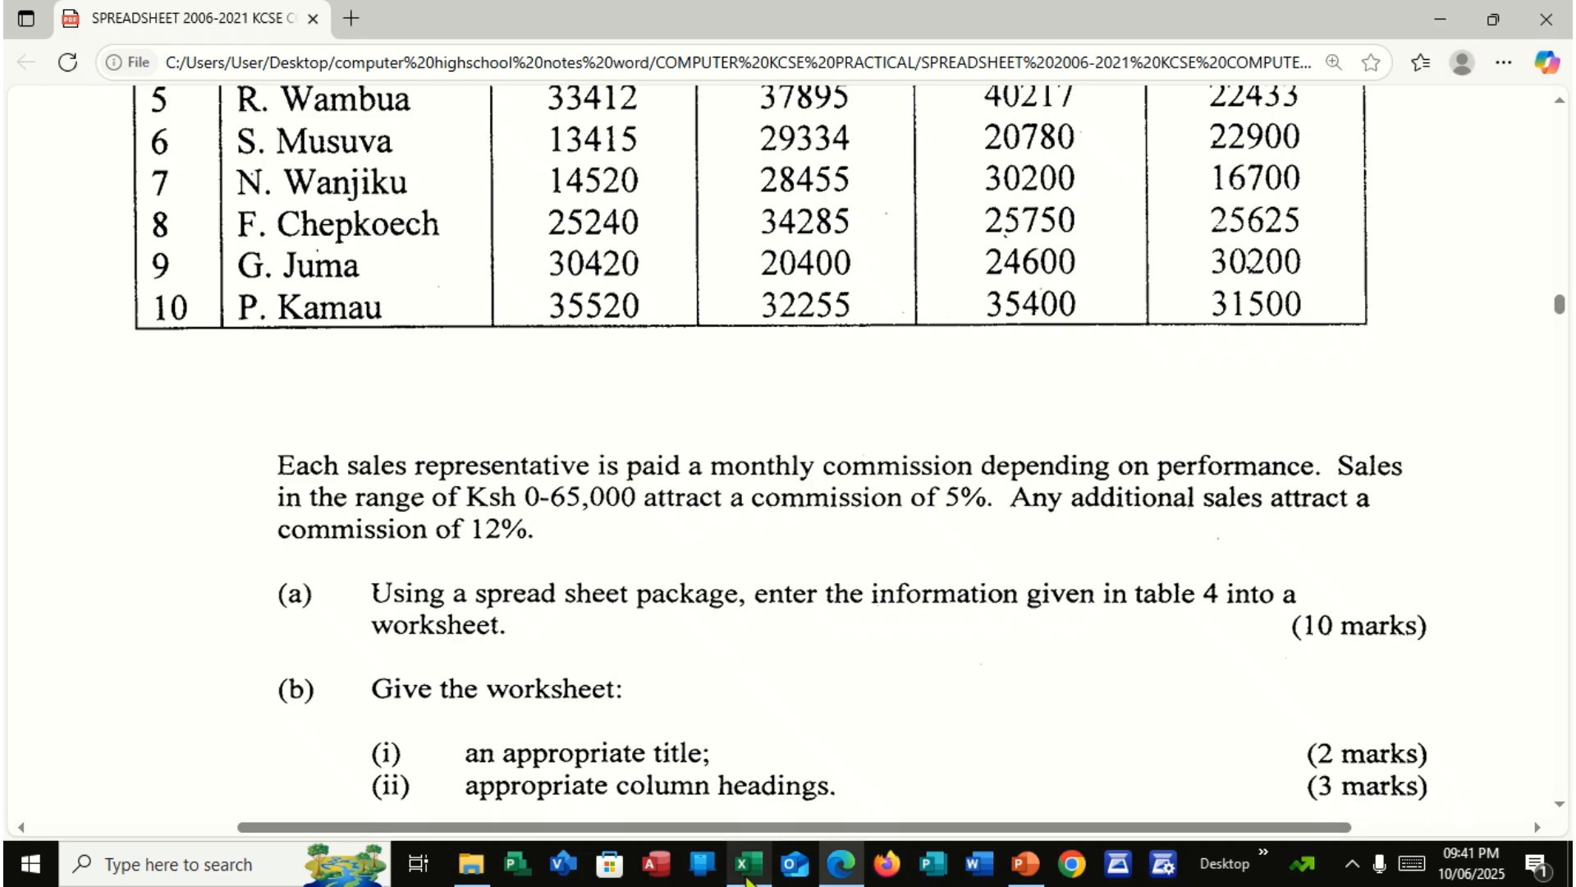
Return to the Excel workbook, enter the heading COMMISSION in H2 and fit column H's width to it
click(748, 881)
click(1094, 354)
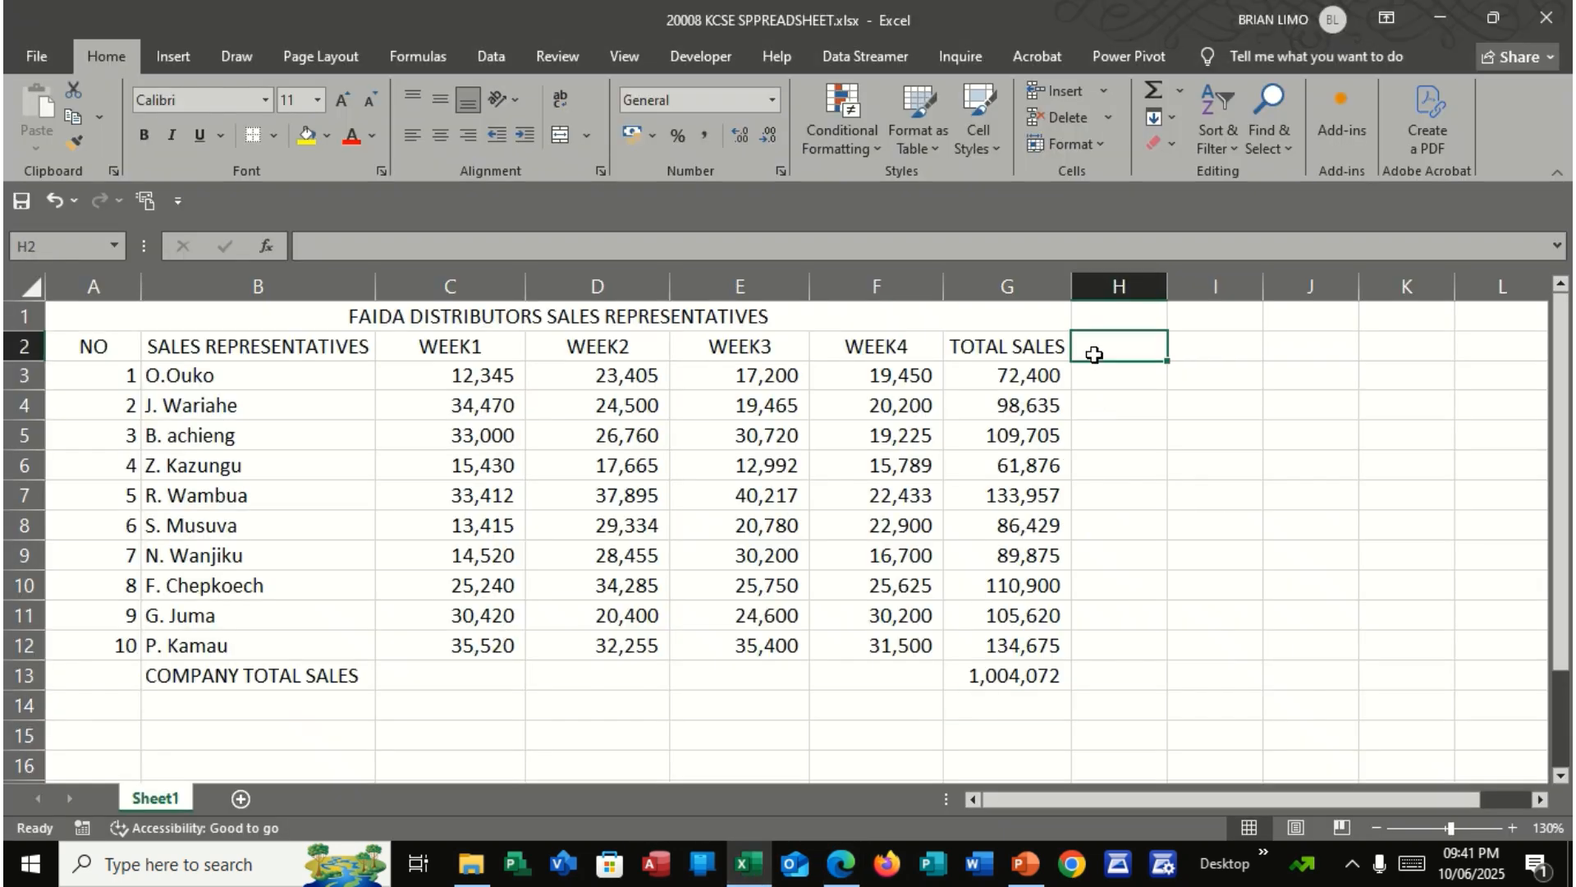
text(C)
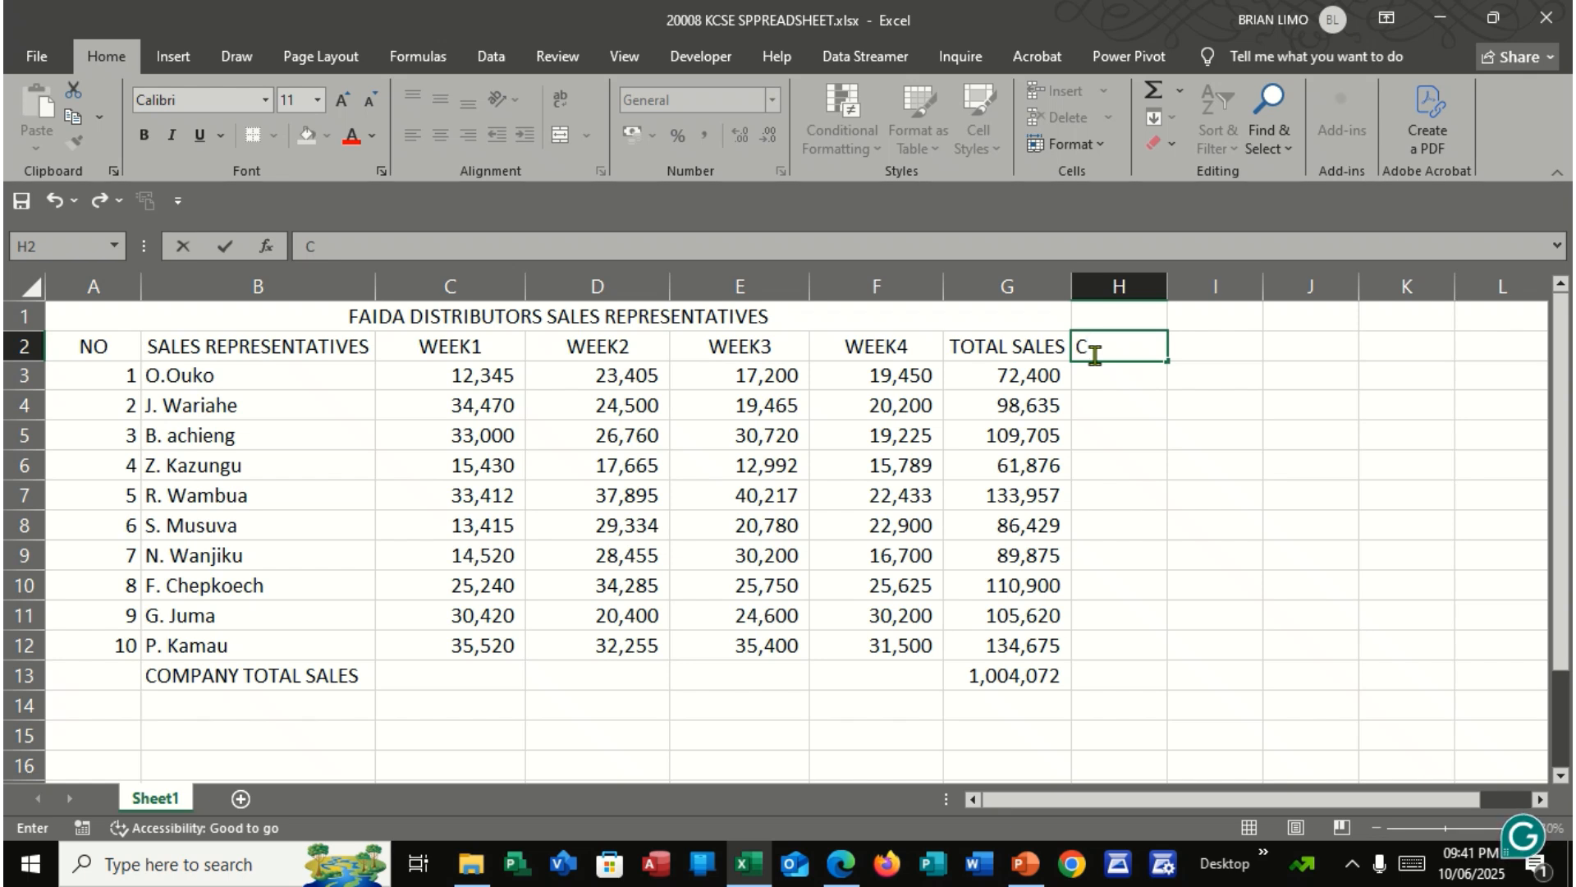
text(OMMISS)
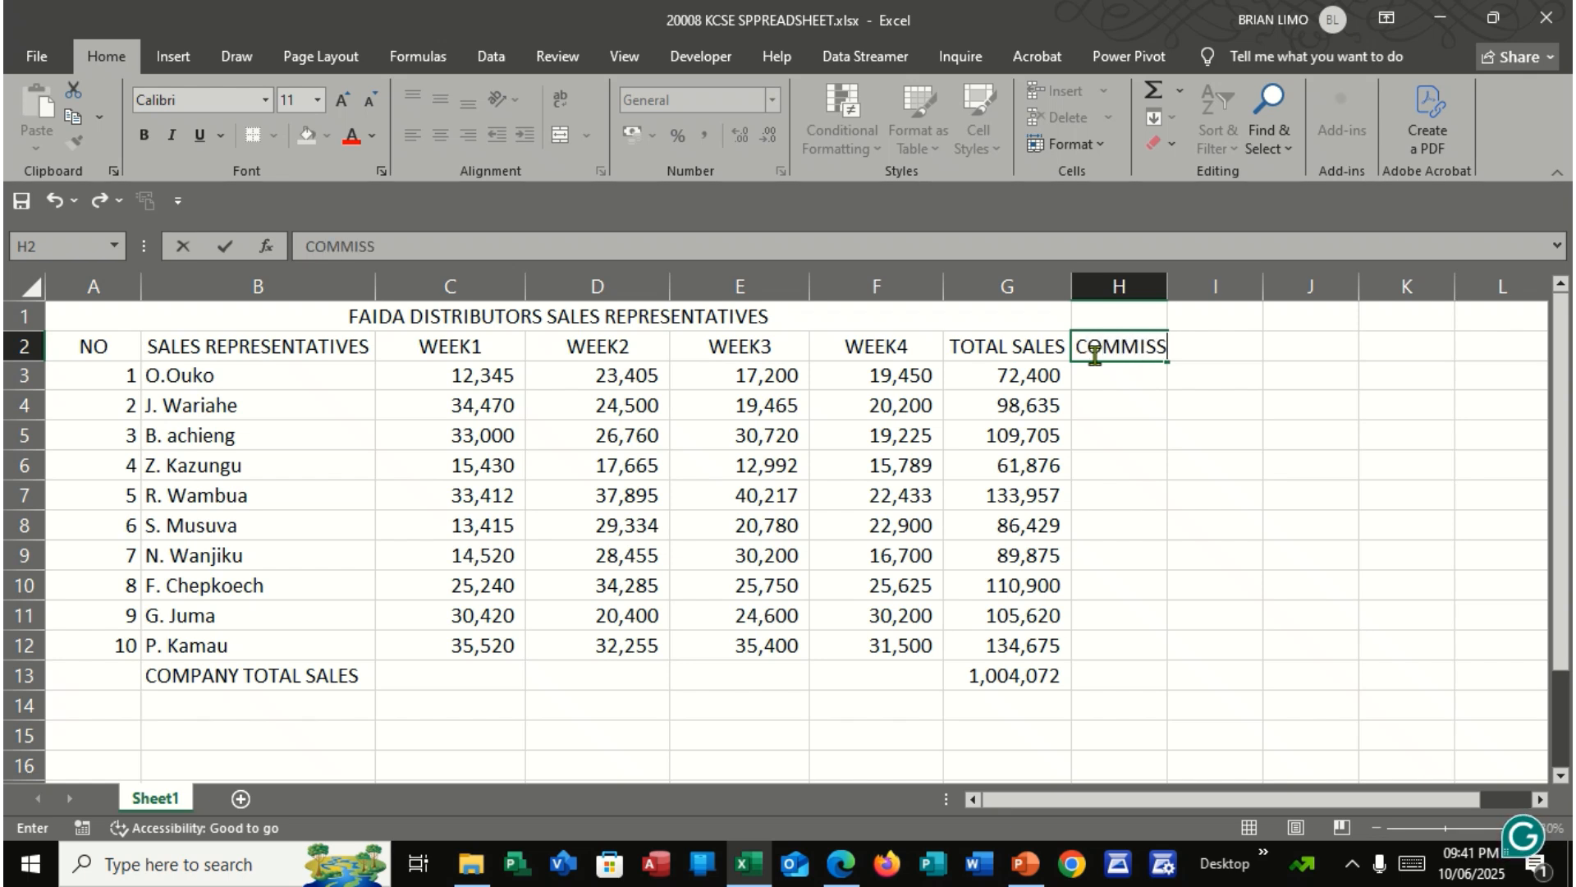
text(ION)
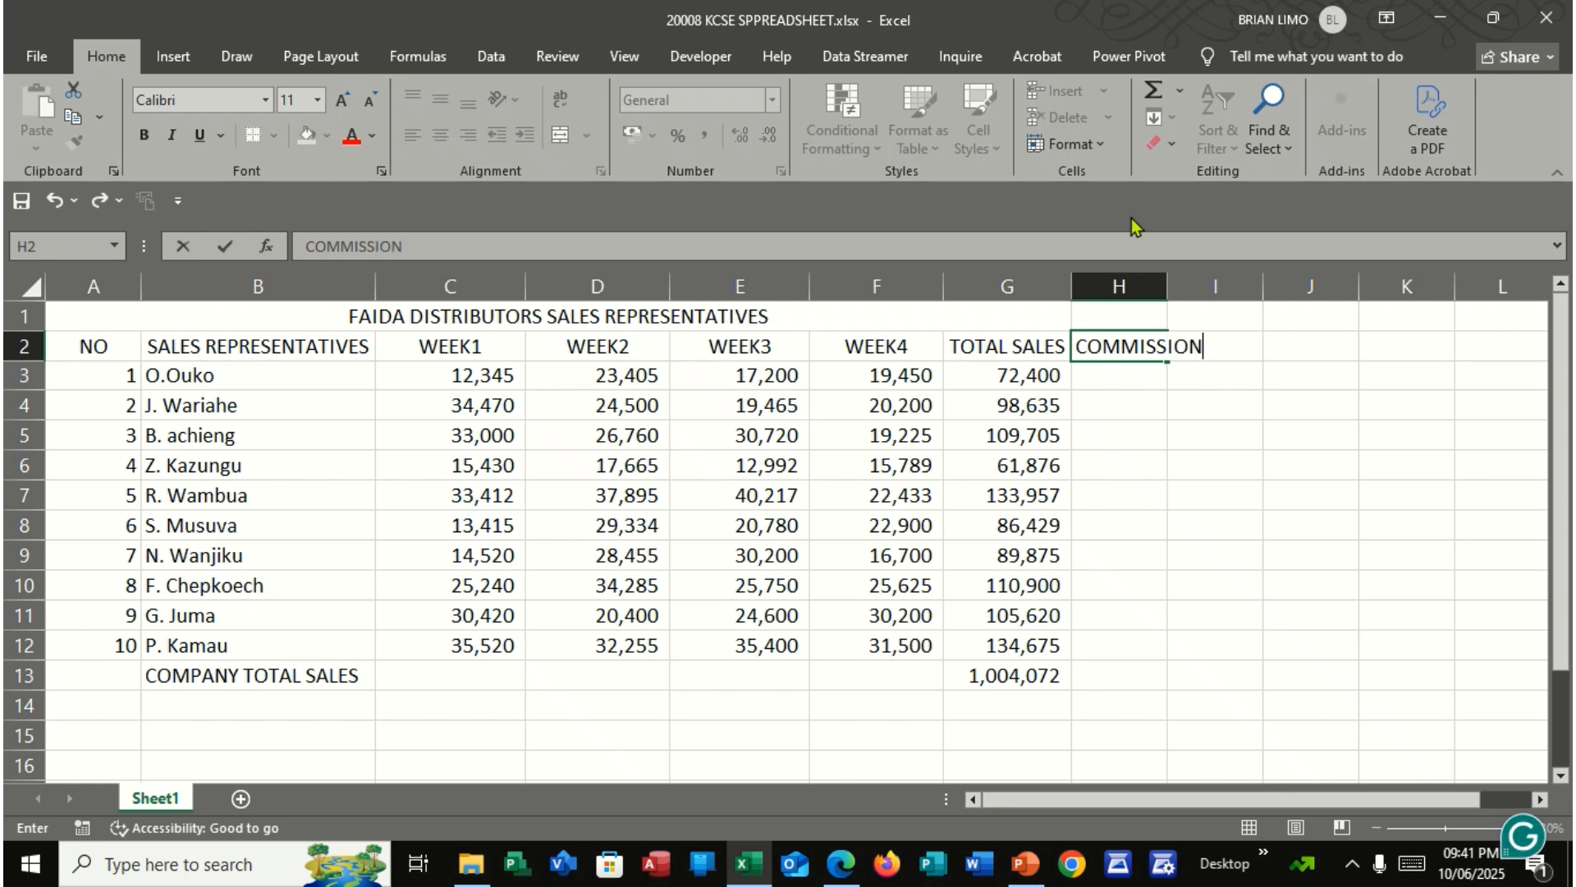
double_click(1166, 285)
click(1141, 286)
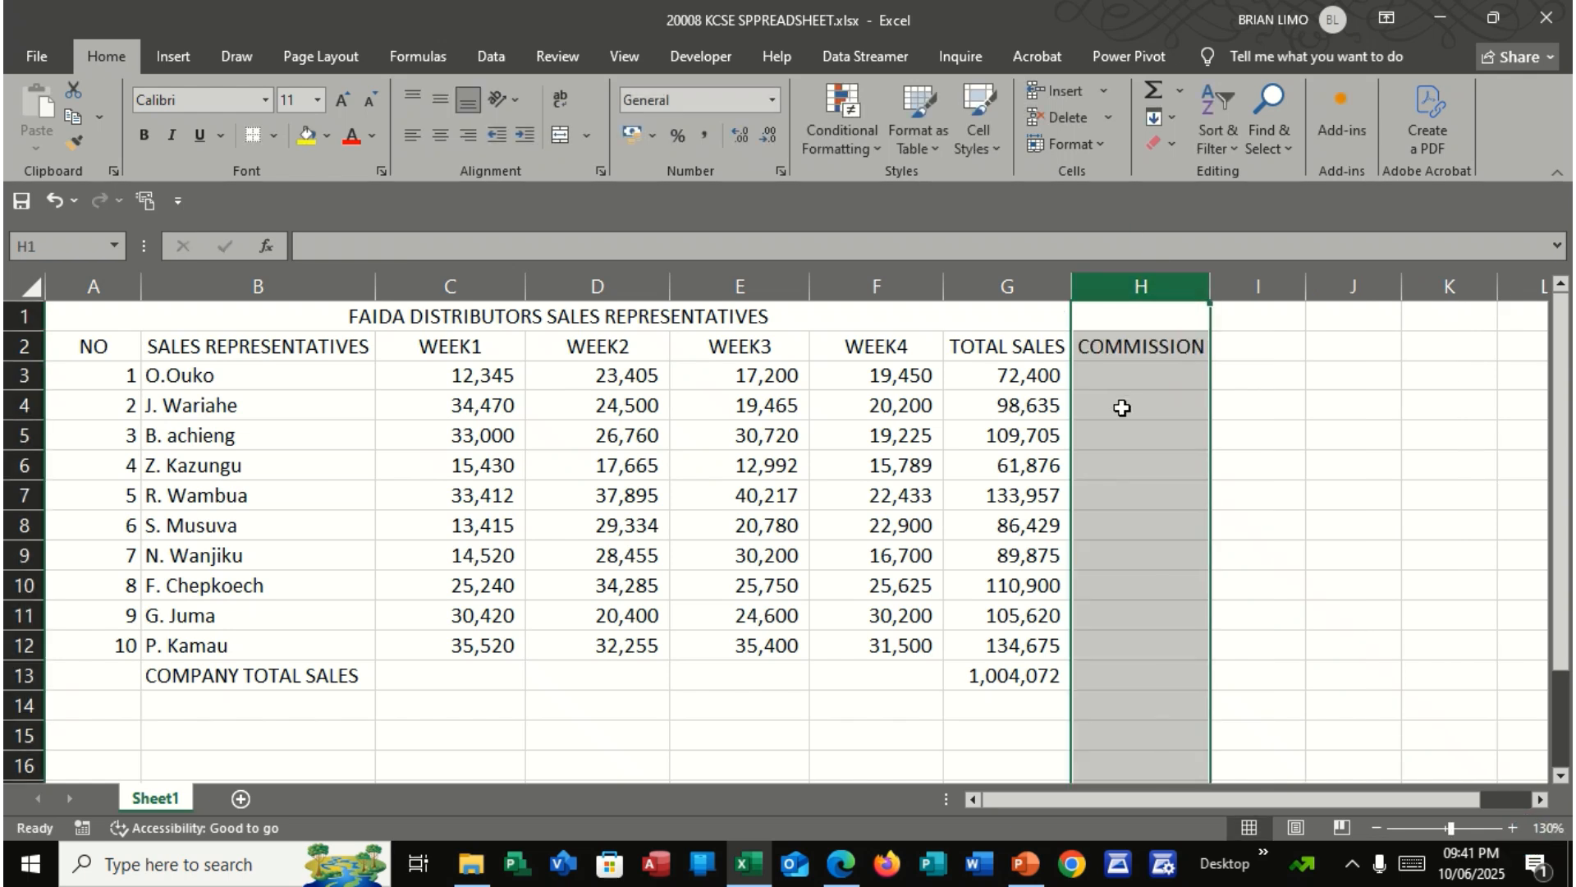
Start an IF formula in H3 that tests whether the total sales in G3 exceed 65000
click(1121, 382)
text(=)
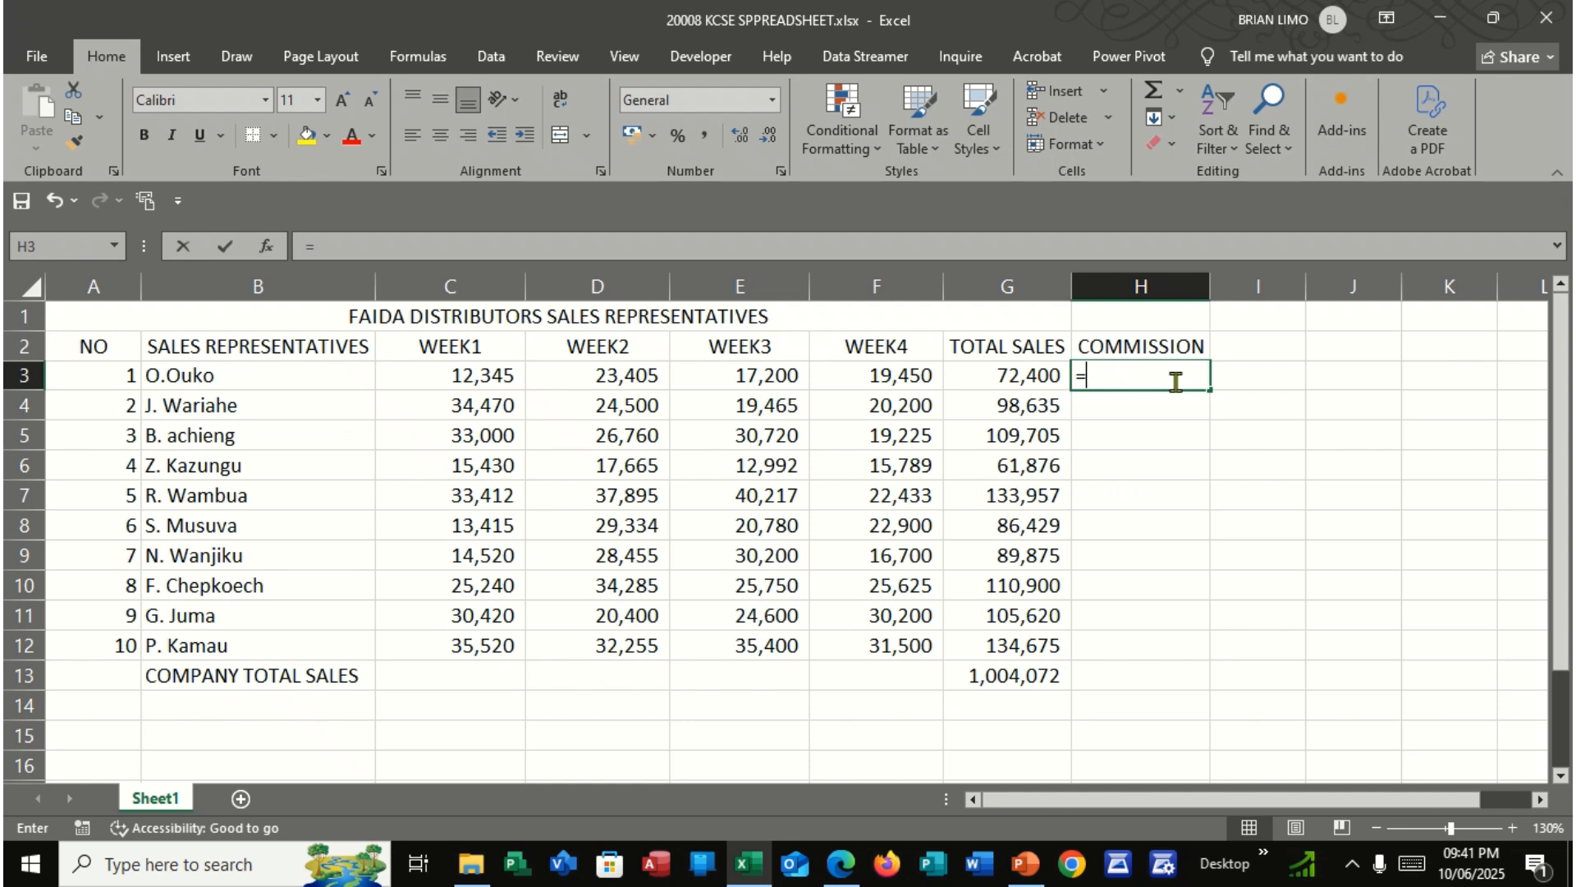
text(IF()
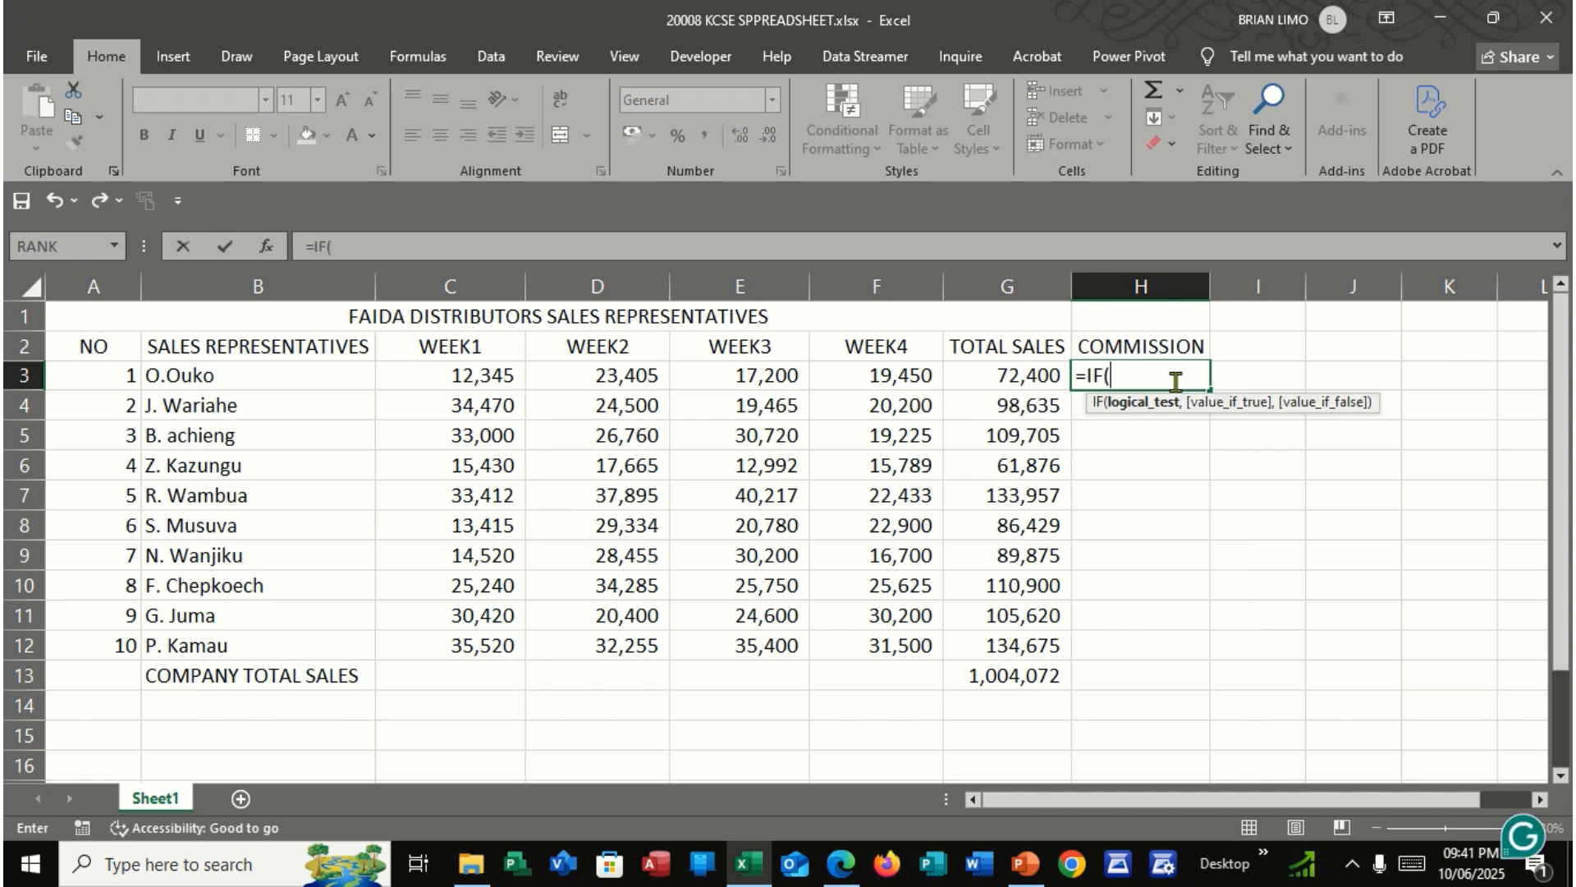
click(1010, 378)
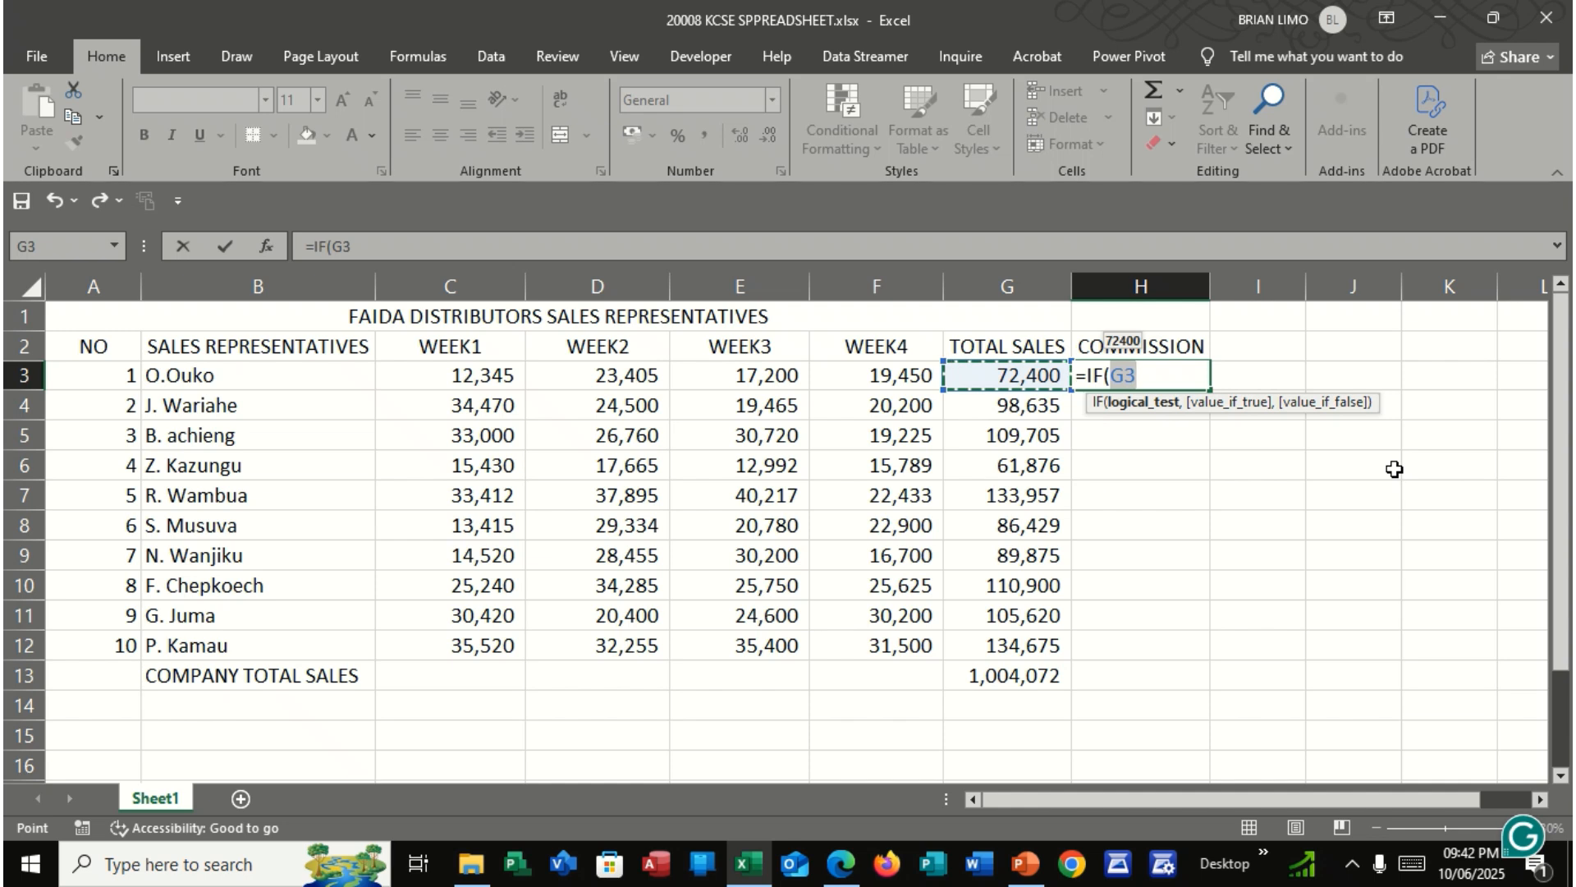
text(>)
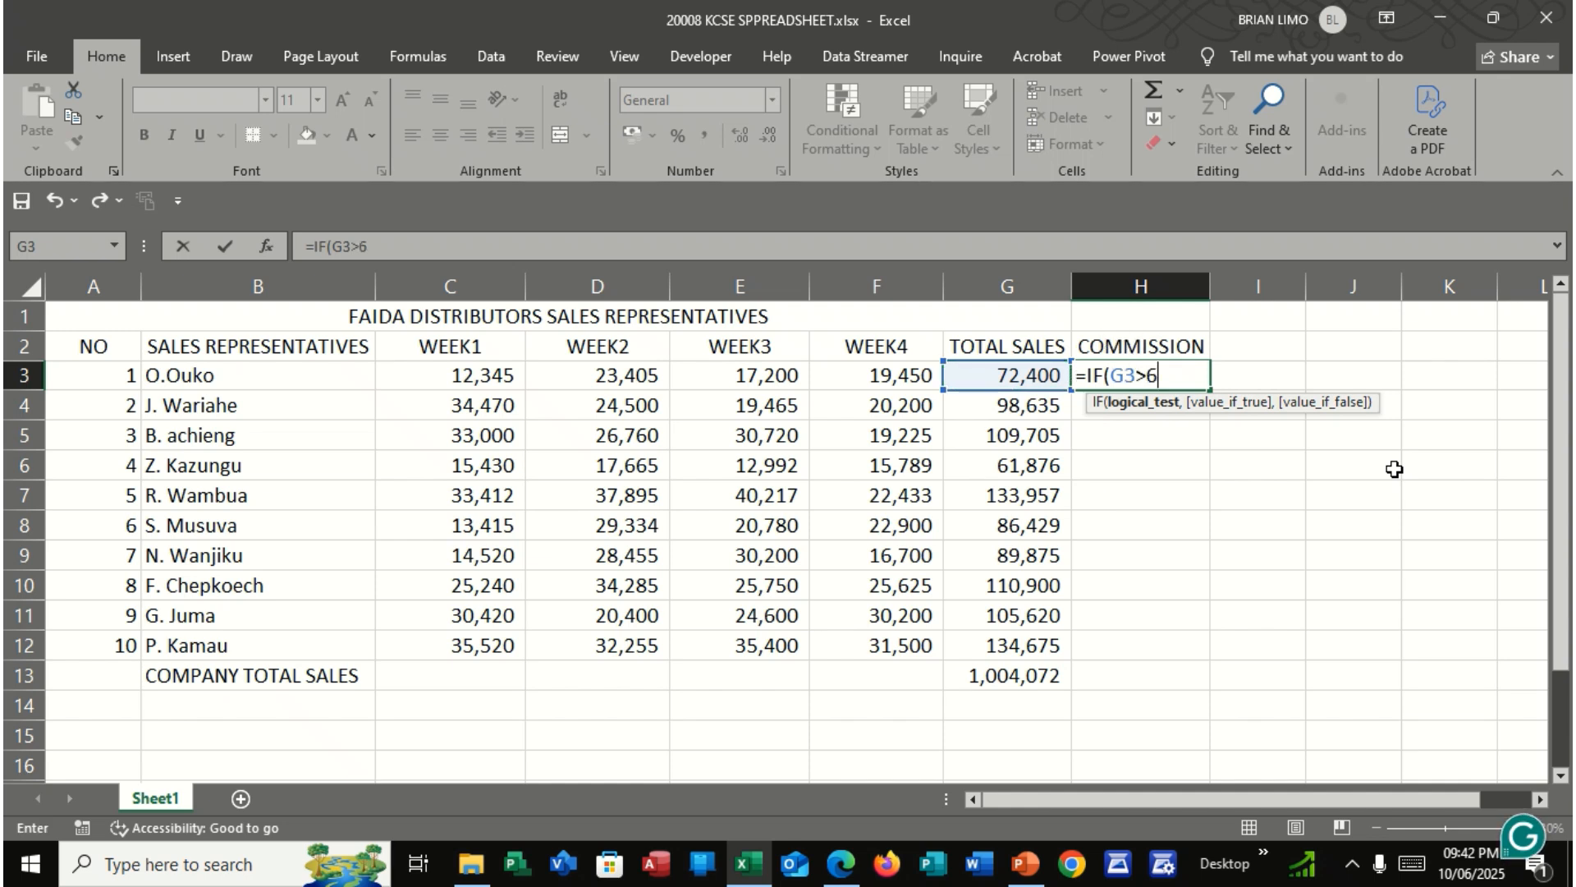
text(65000)
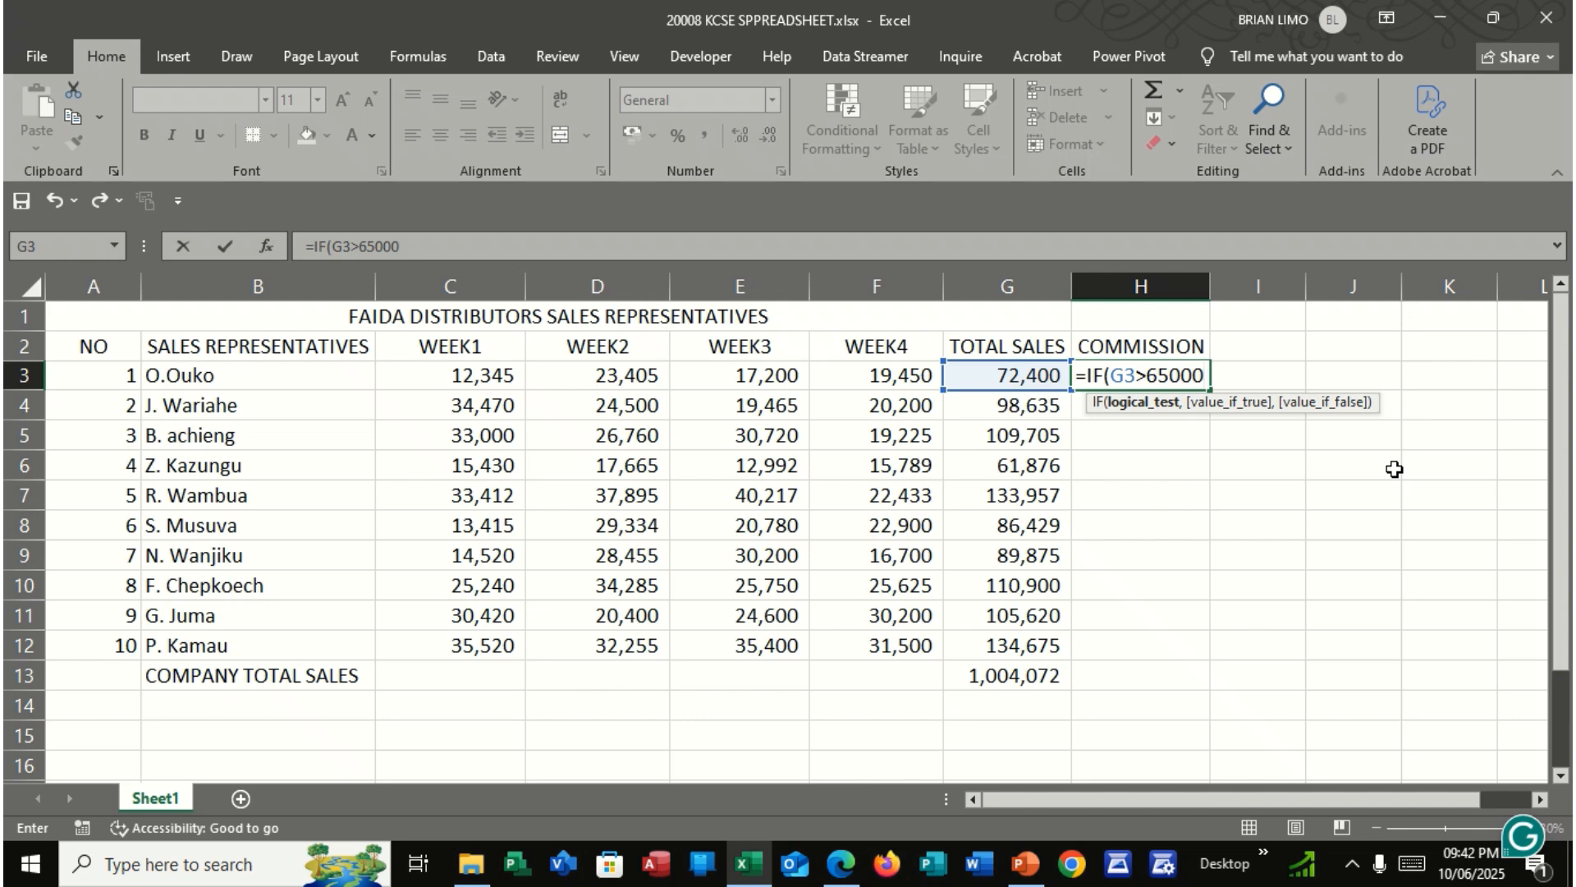
text(,)
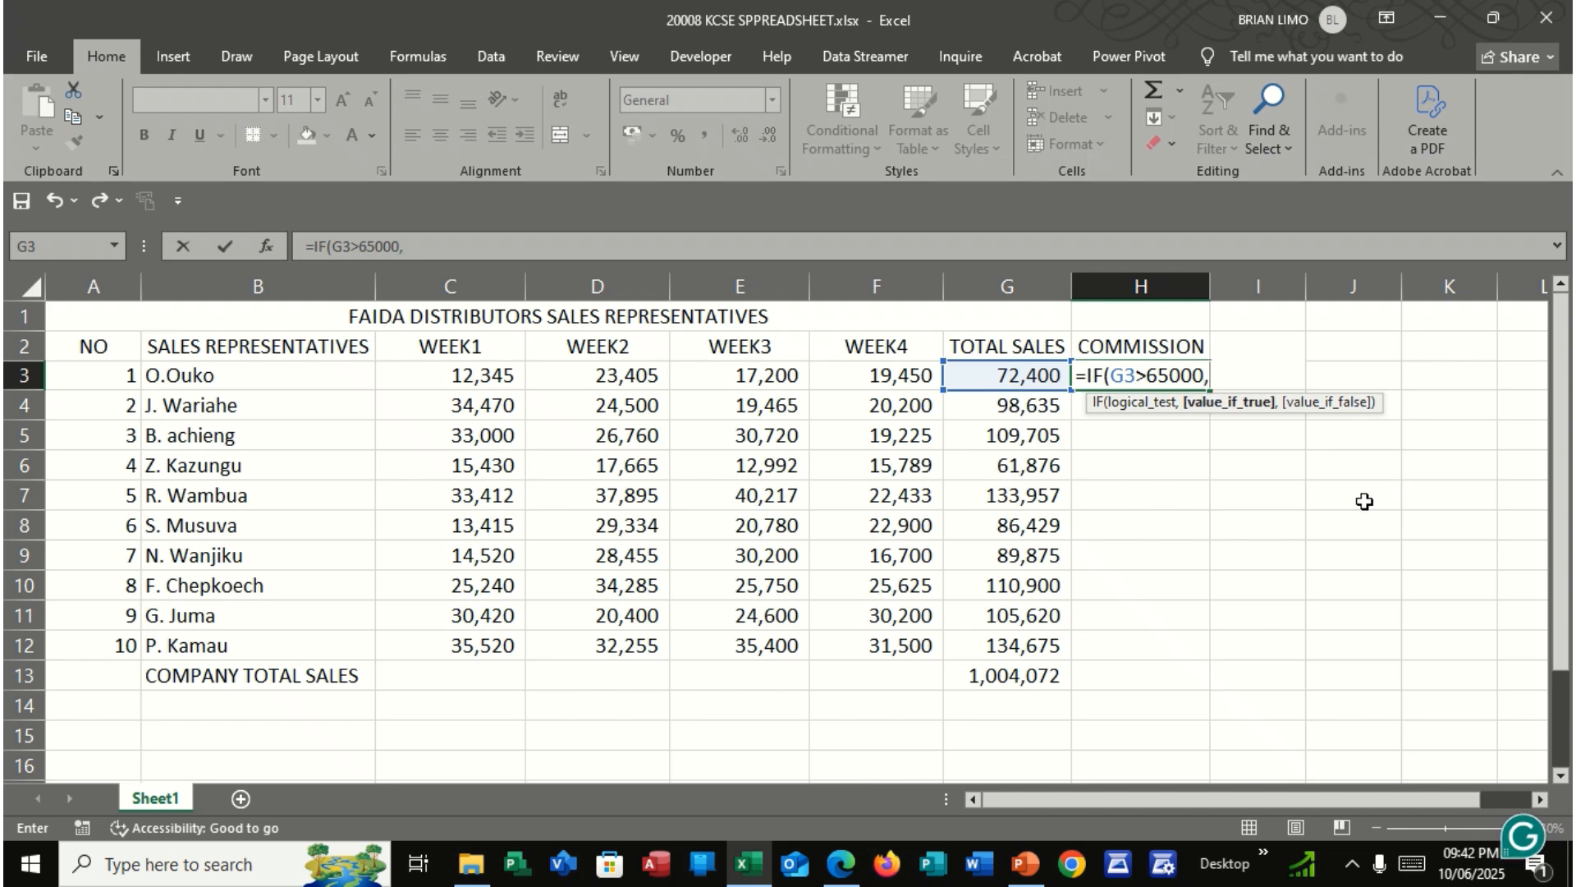
Check the commission rates in the exam PDF, then begin the H3 formula's true value with 5/100*65000
click(840, 862)
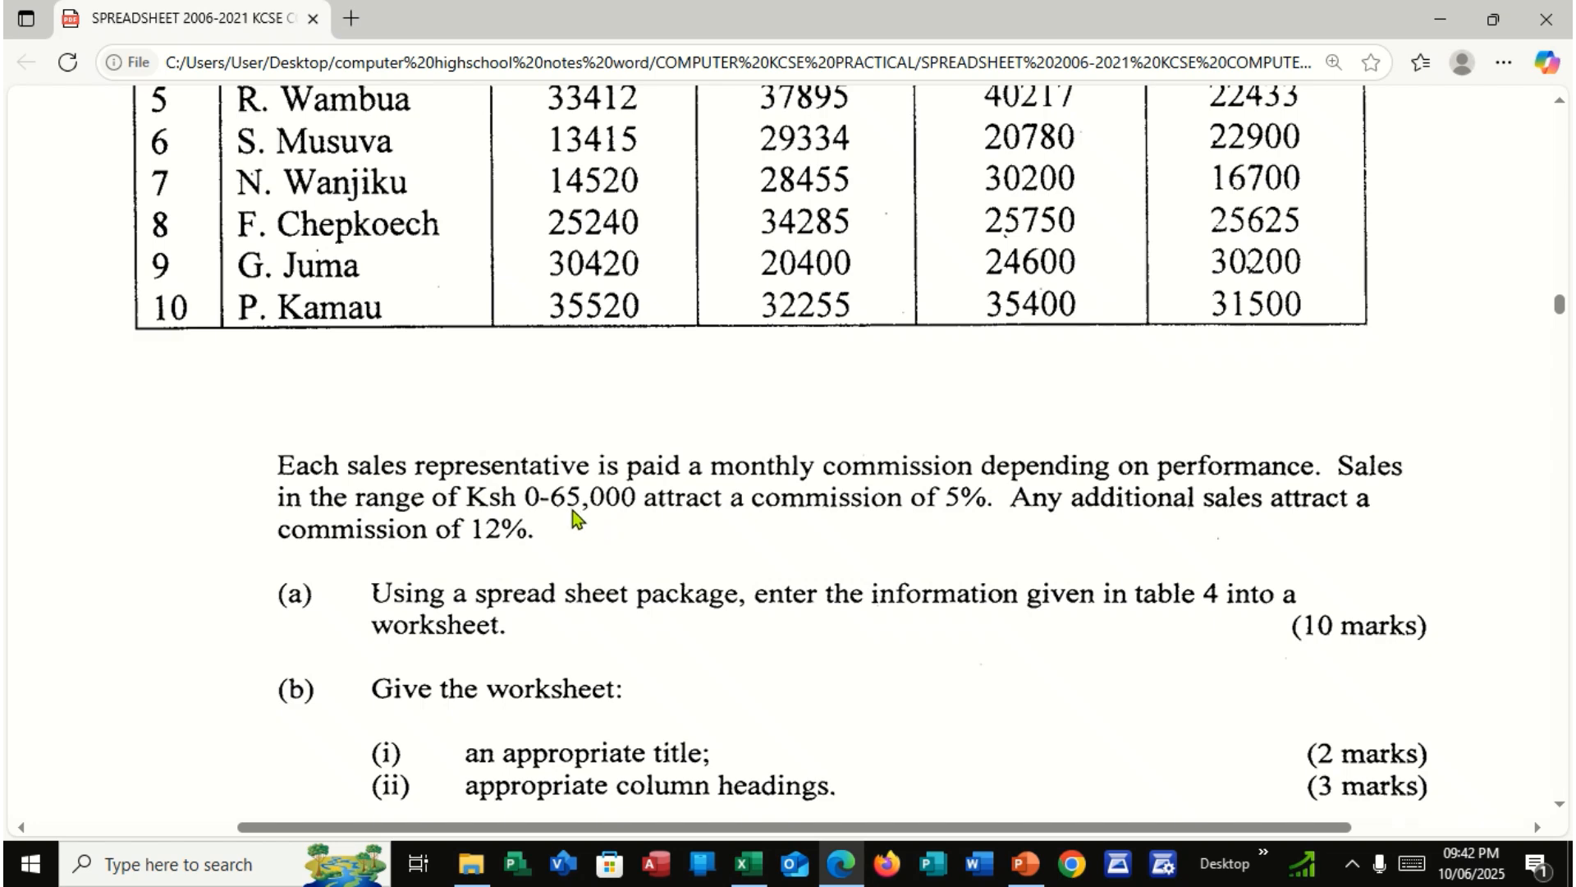
click(845, 862)
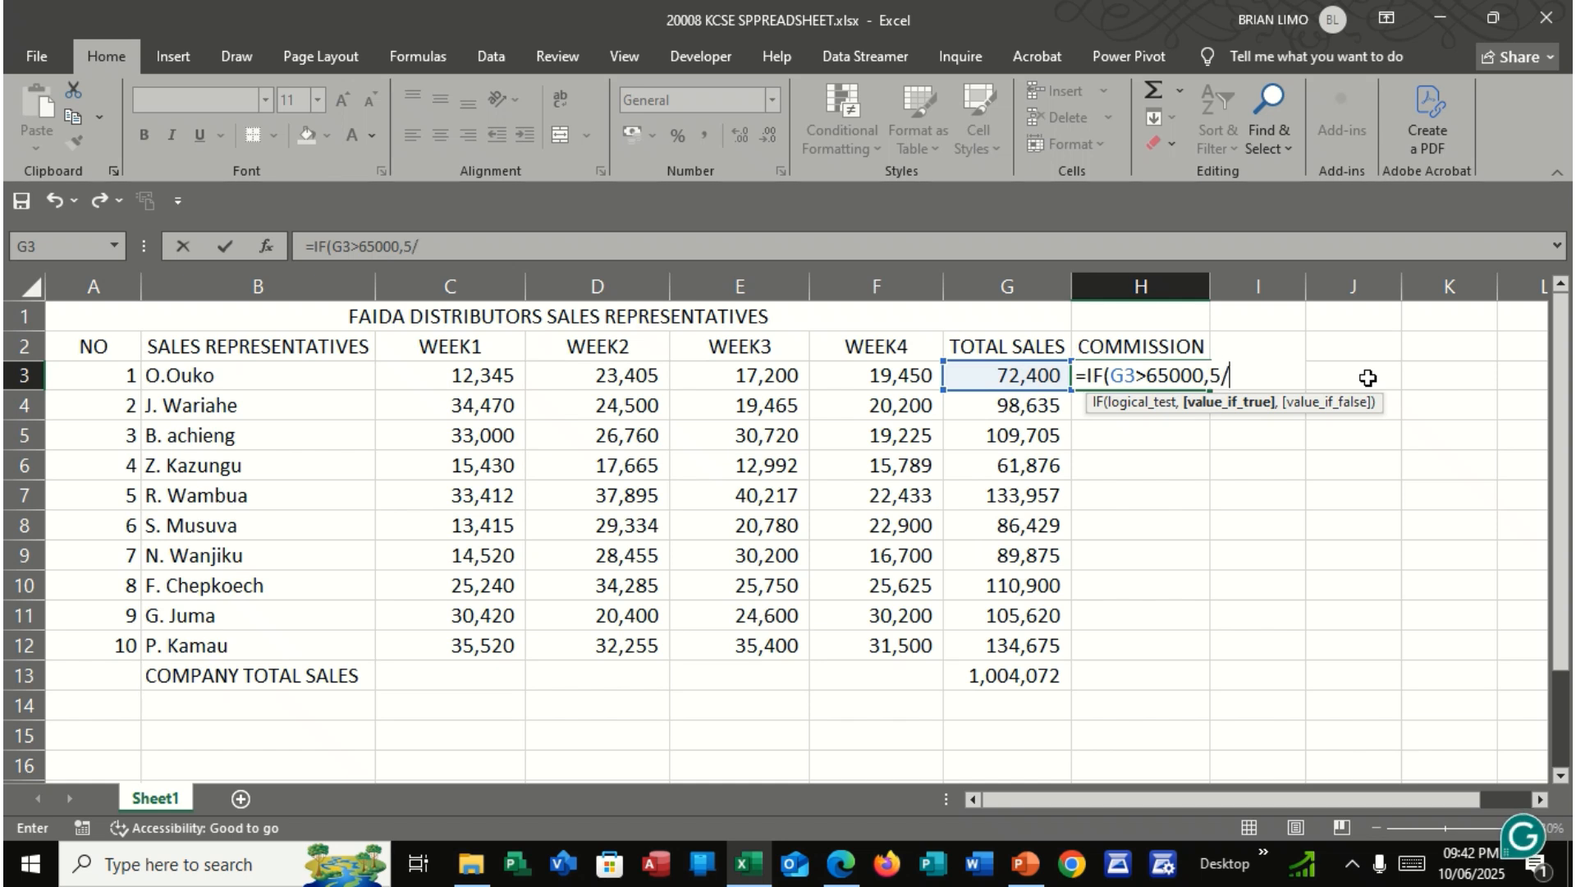
text(00)
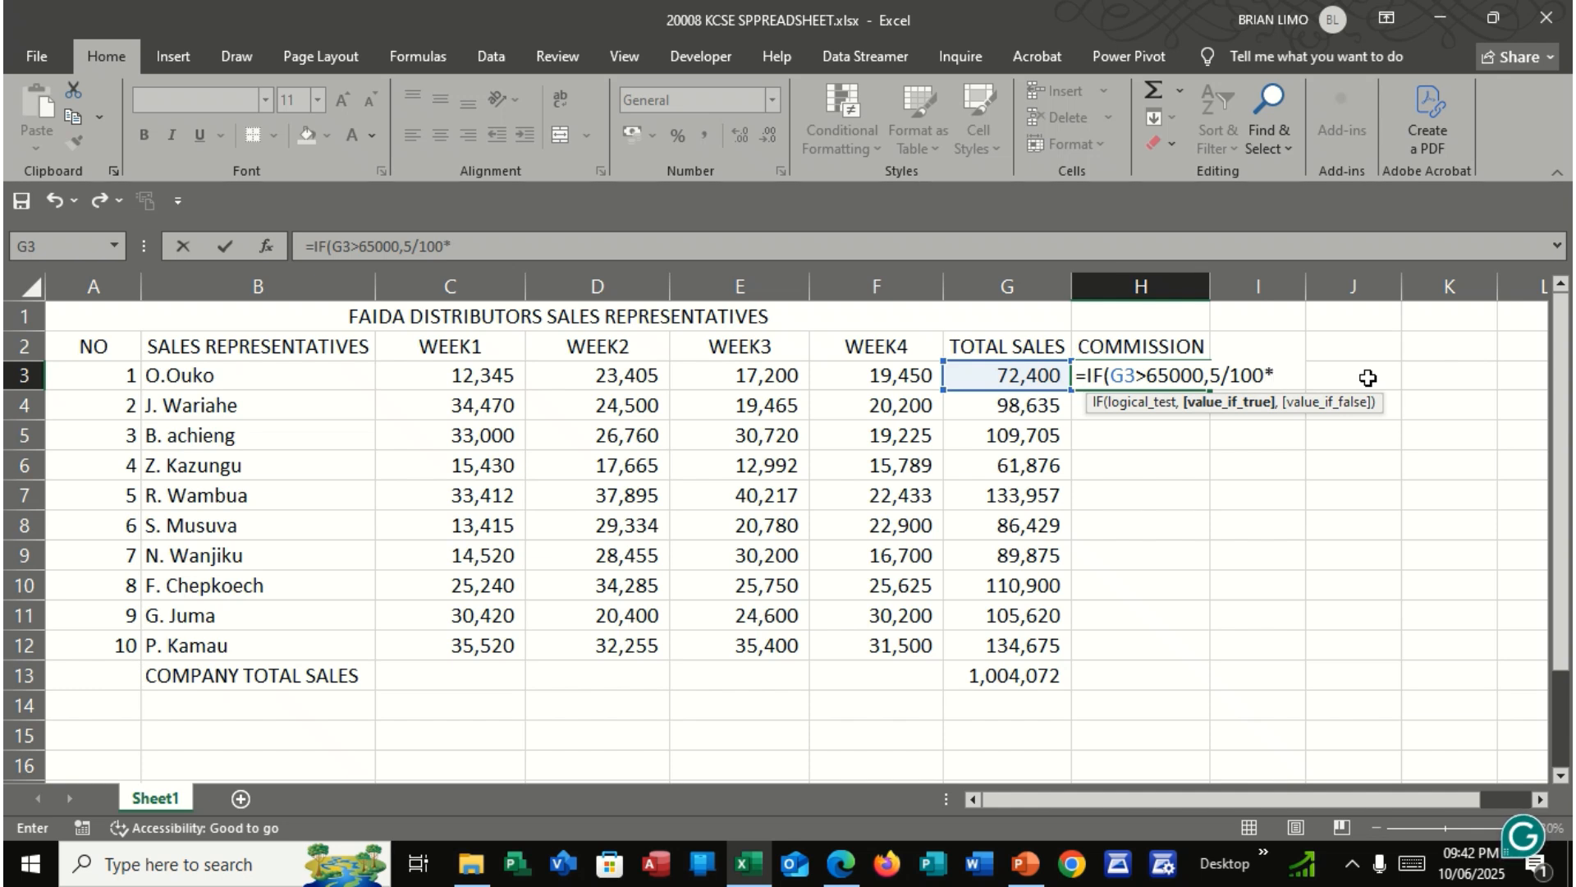
text(*6 )
text(000+()
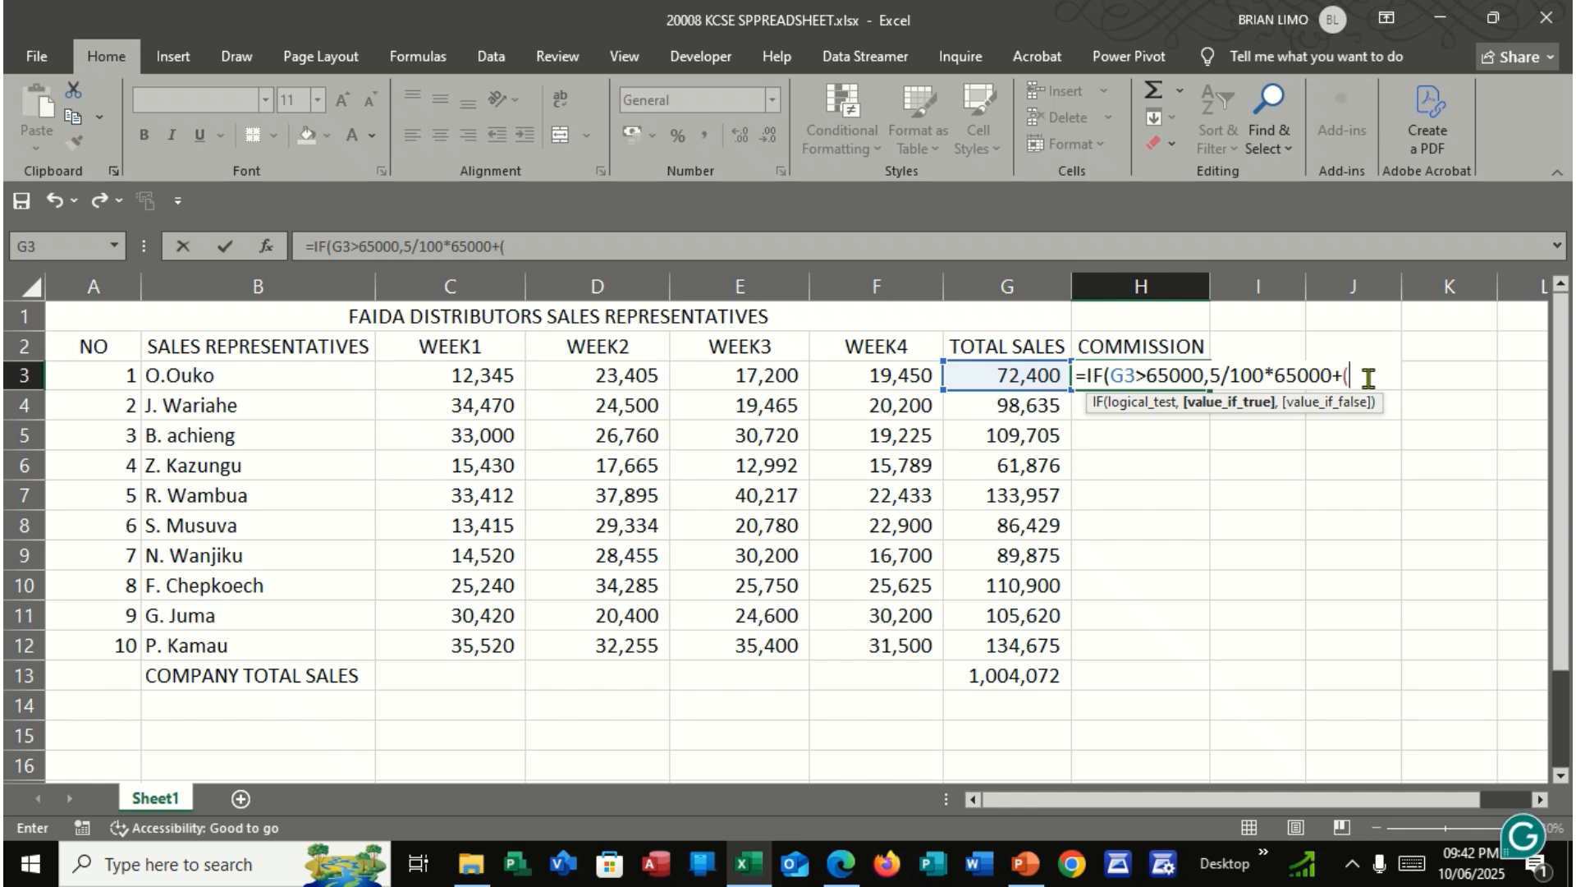
Extend the H3 formula's true value with the commission on additional sales, (G3-65000)*12/100
click(1016, 378)
text(65)
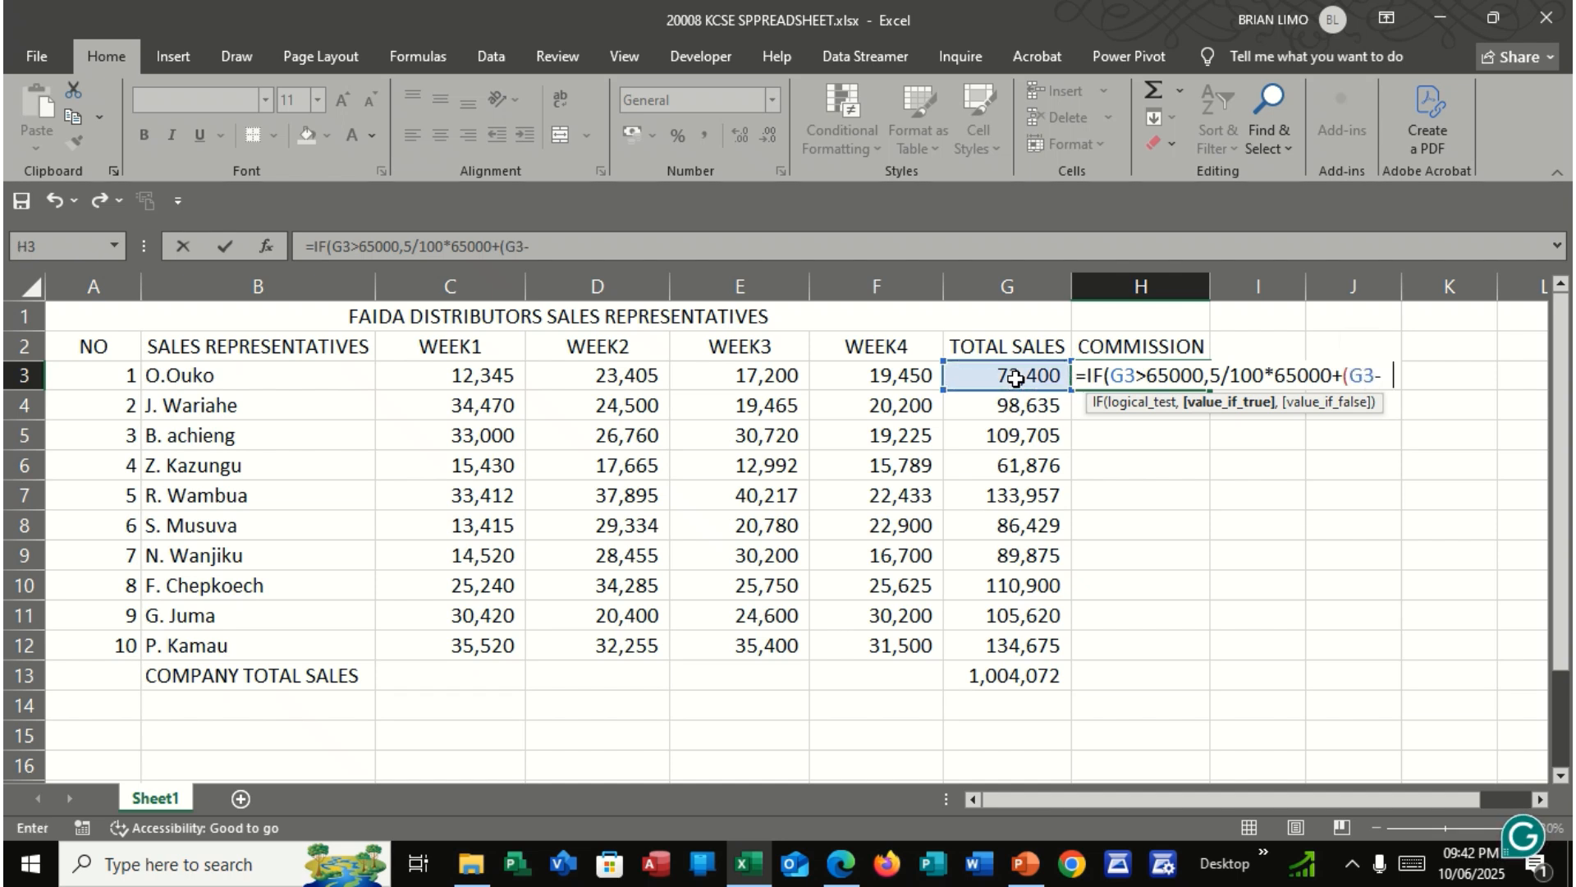
text(000)
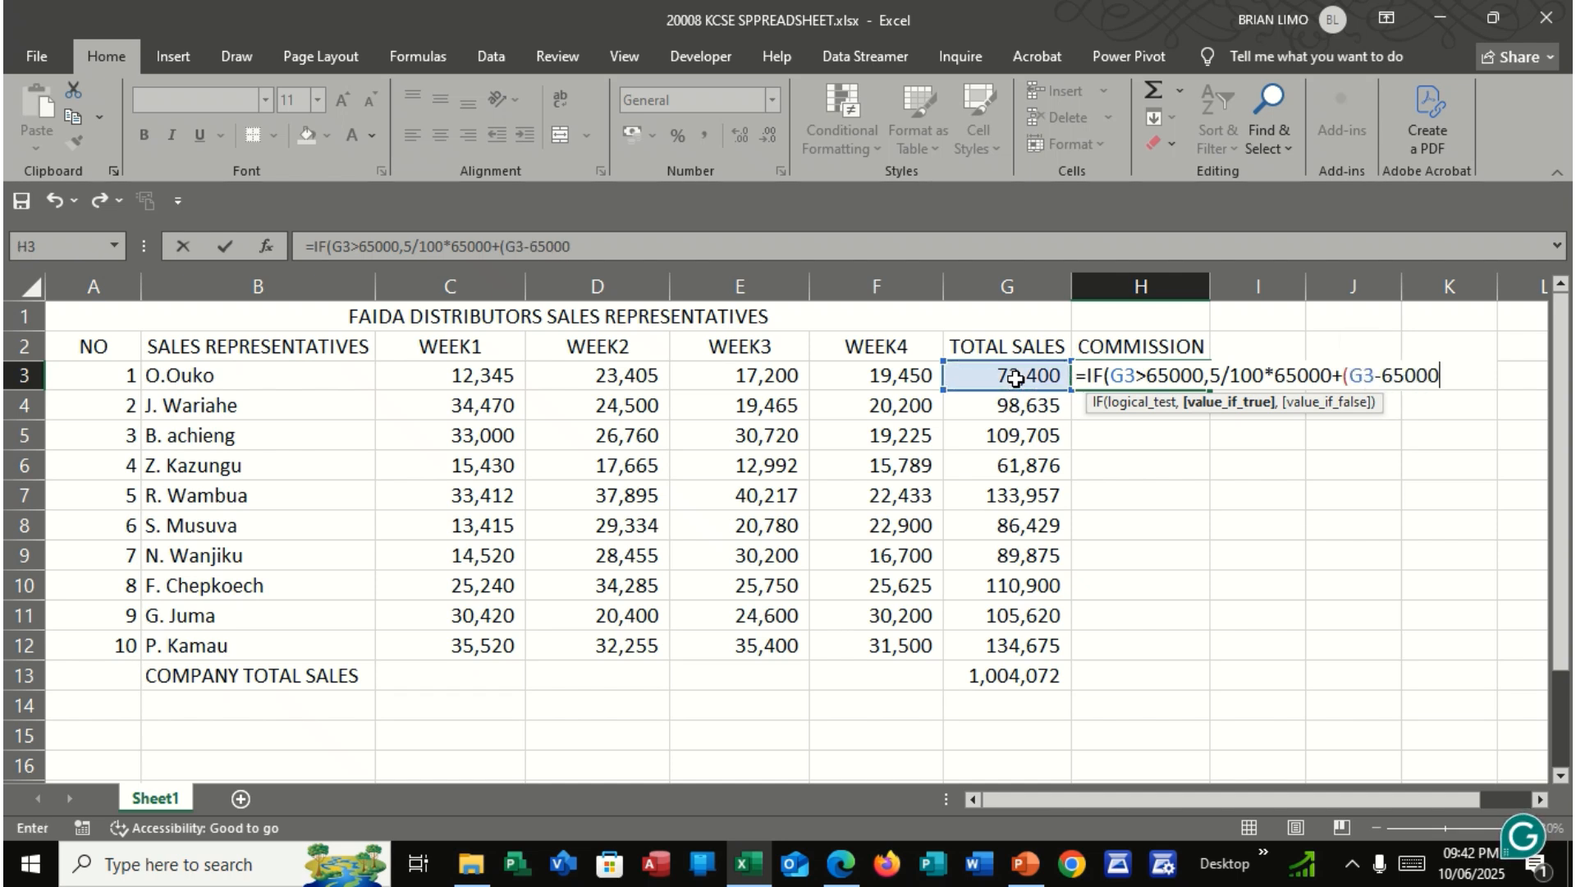
text()*12)
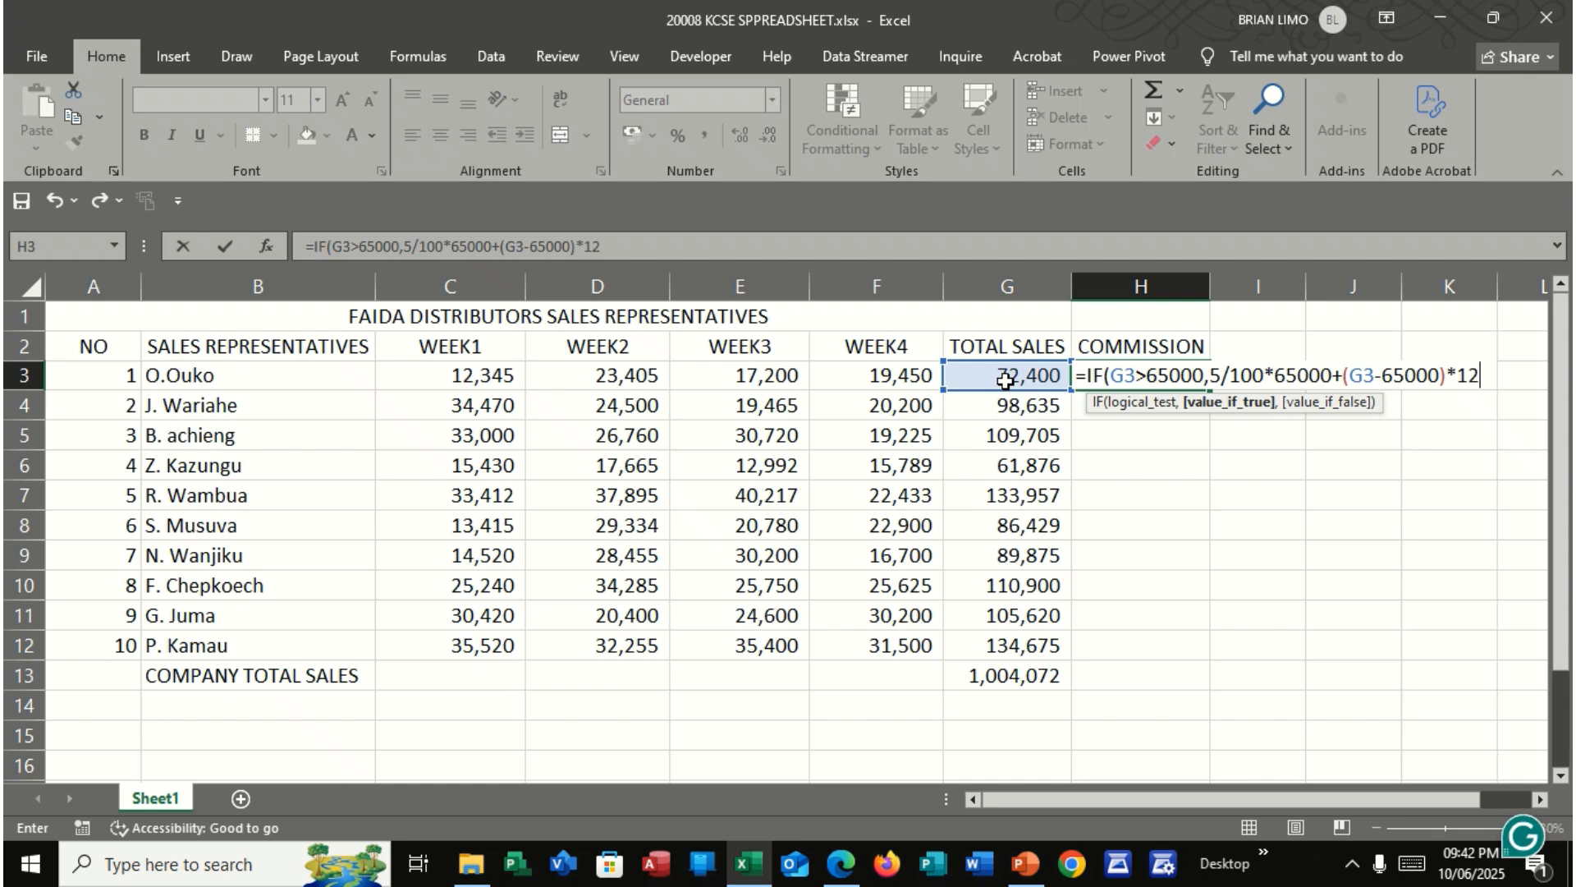
text(/100)
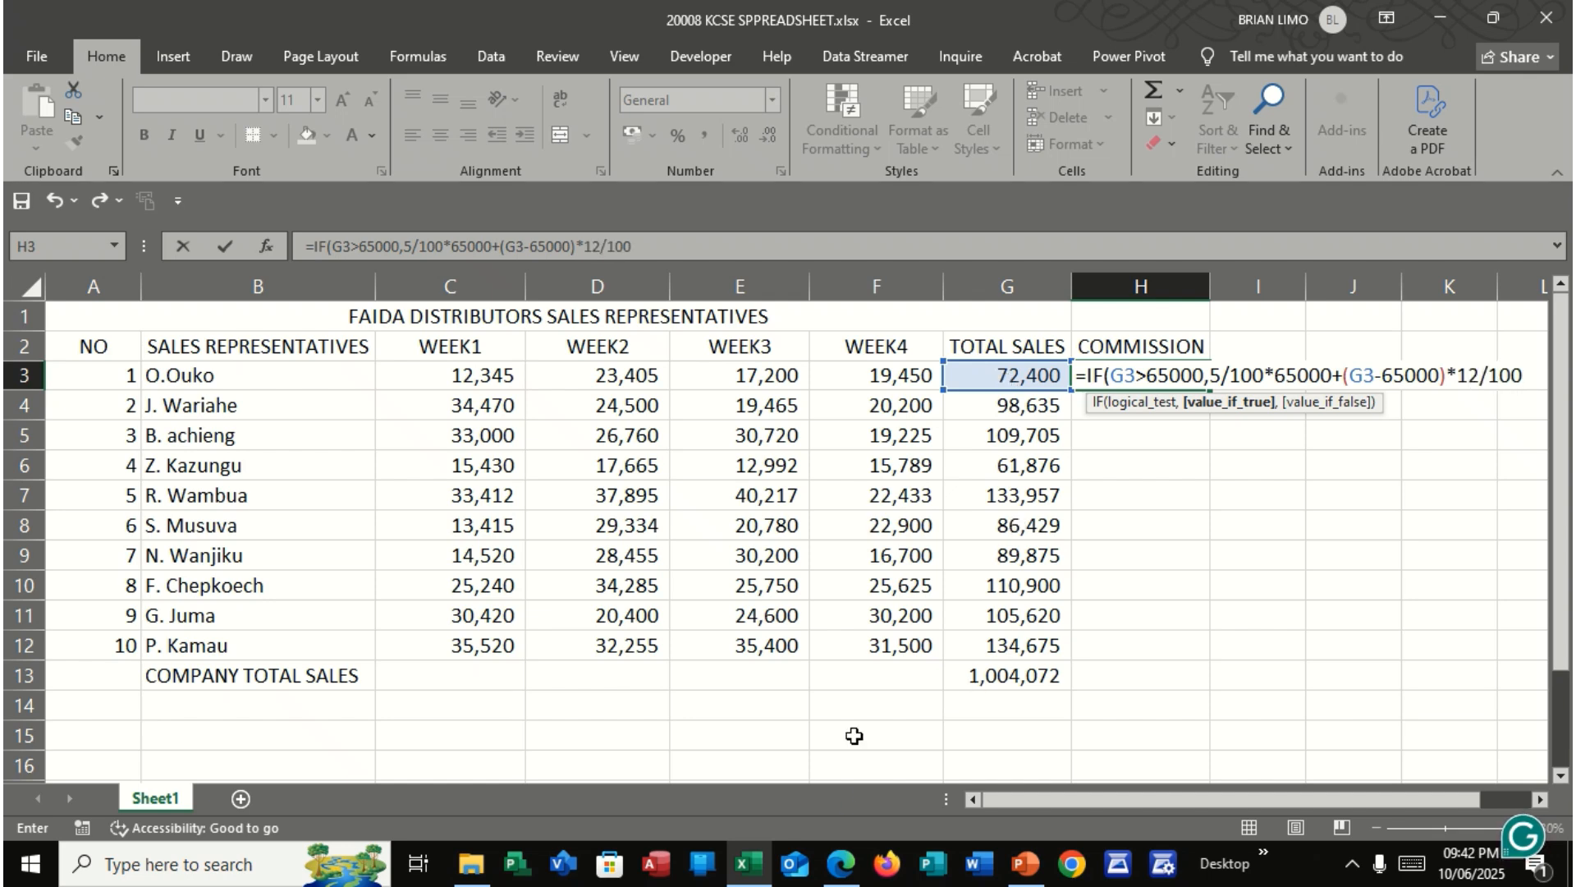
Recheck the commission paragraph in the exam PDF and add G3*5/100 as the H3 formula's false value
click(852, 863)
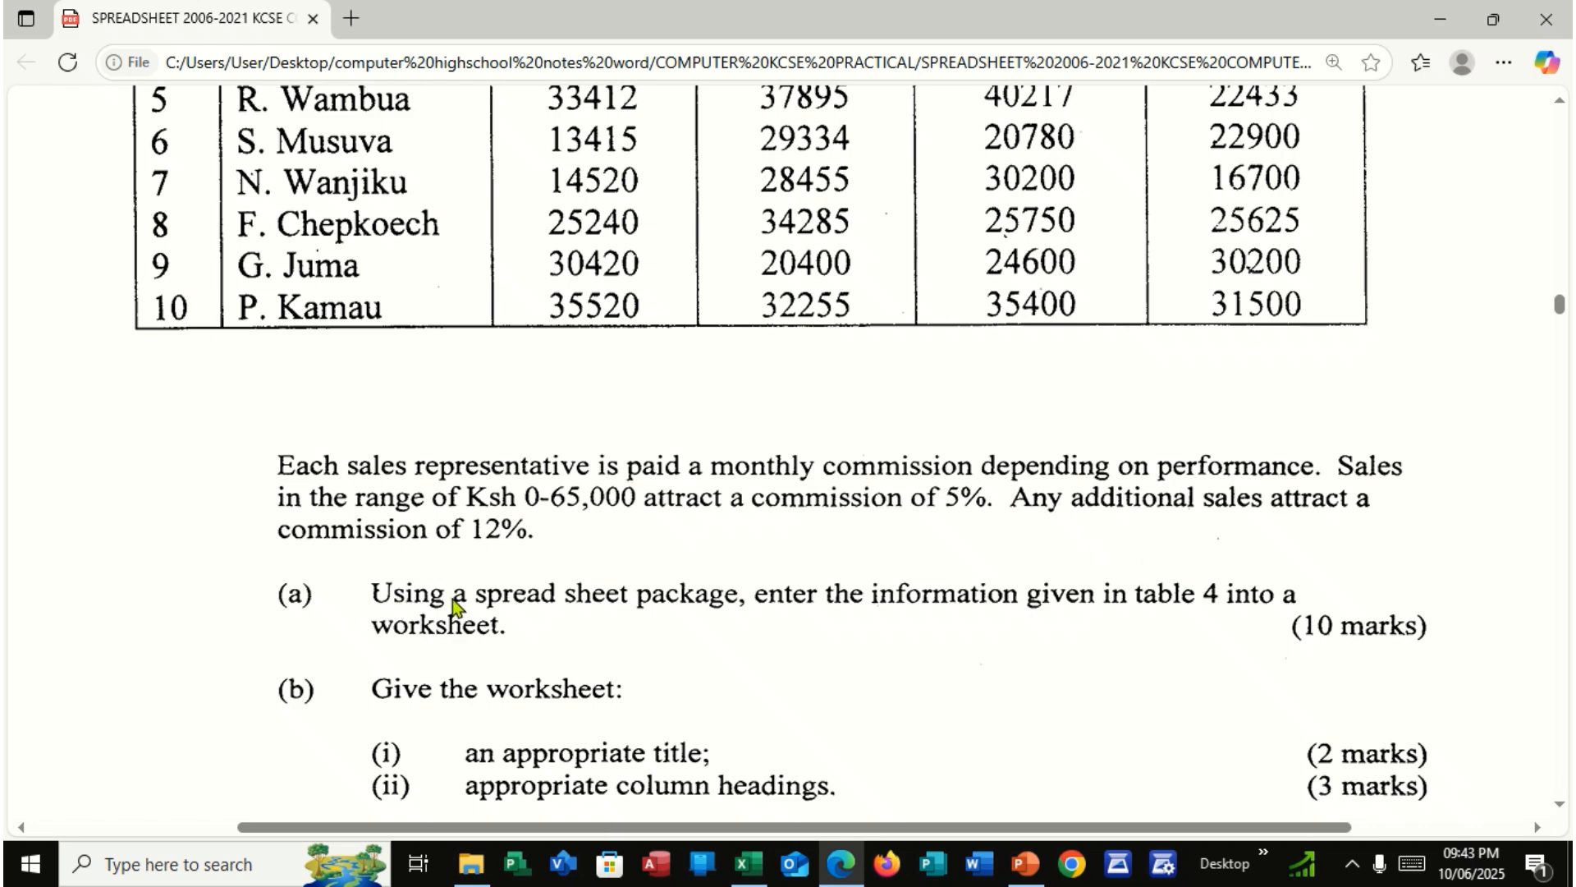
click(747, 863)
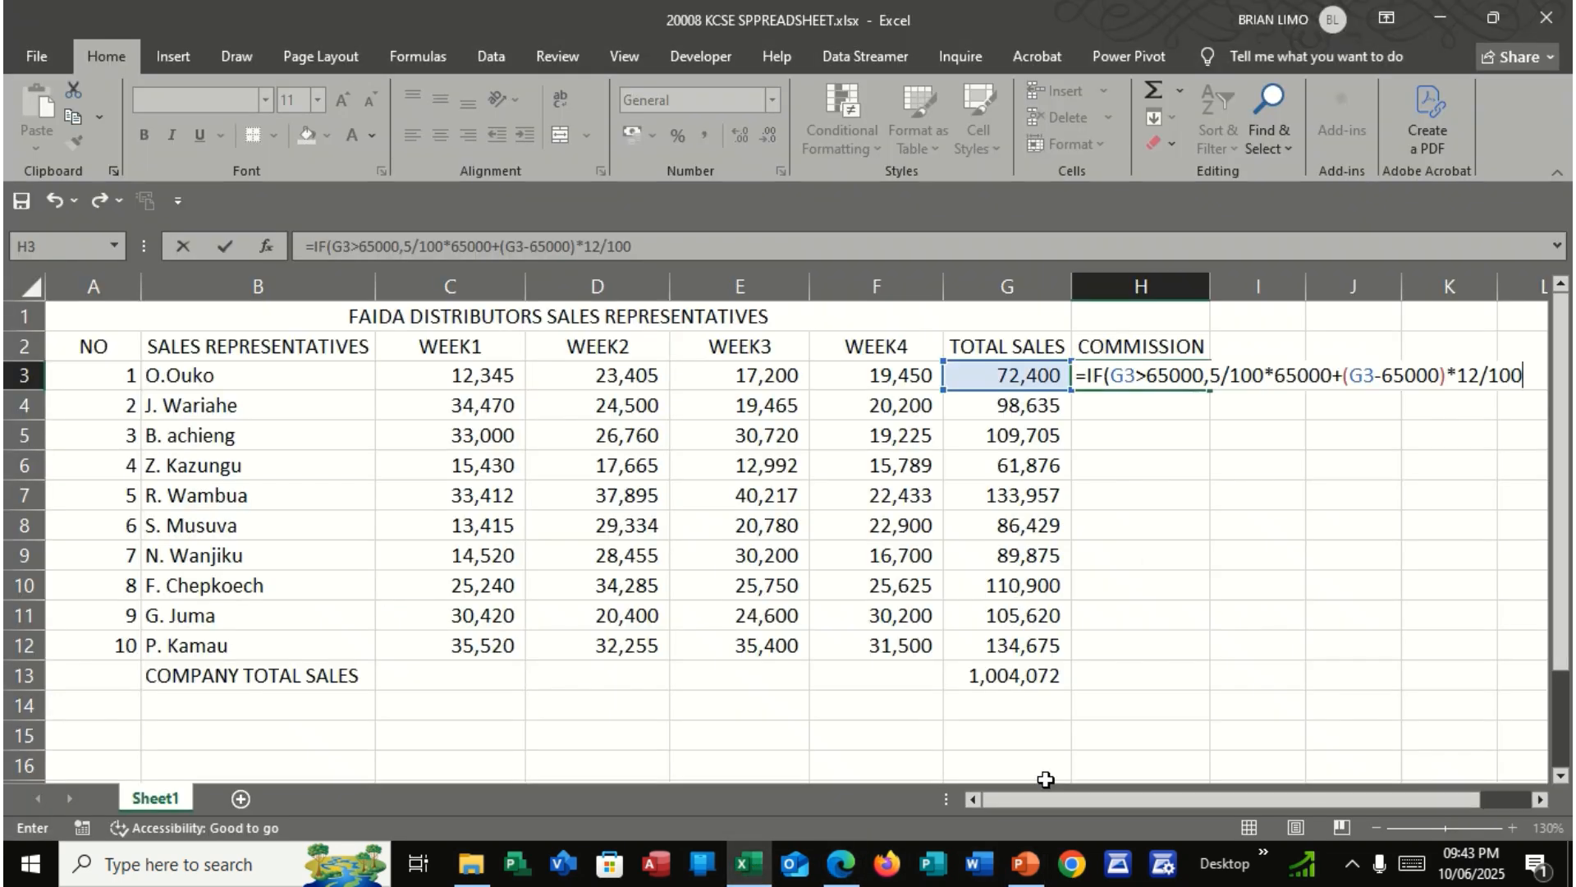
click(1526, 377)
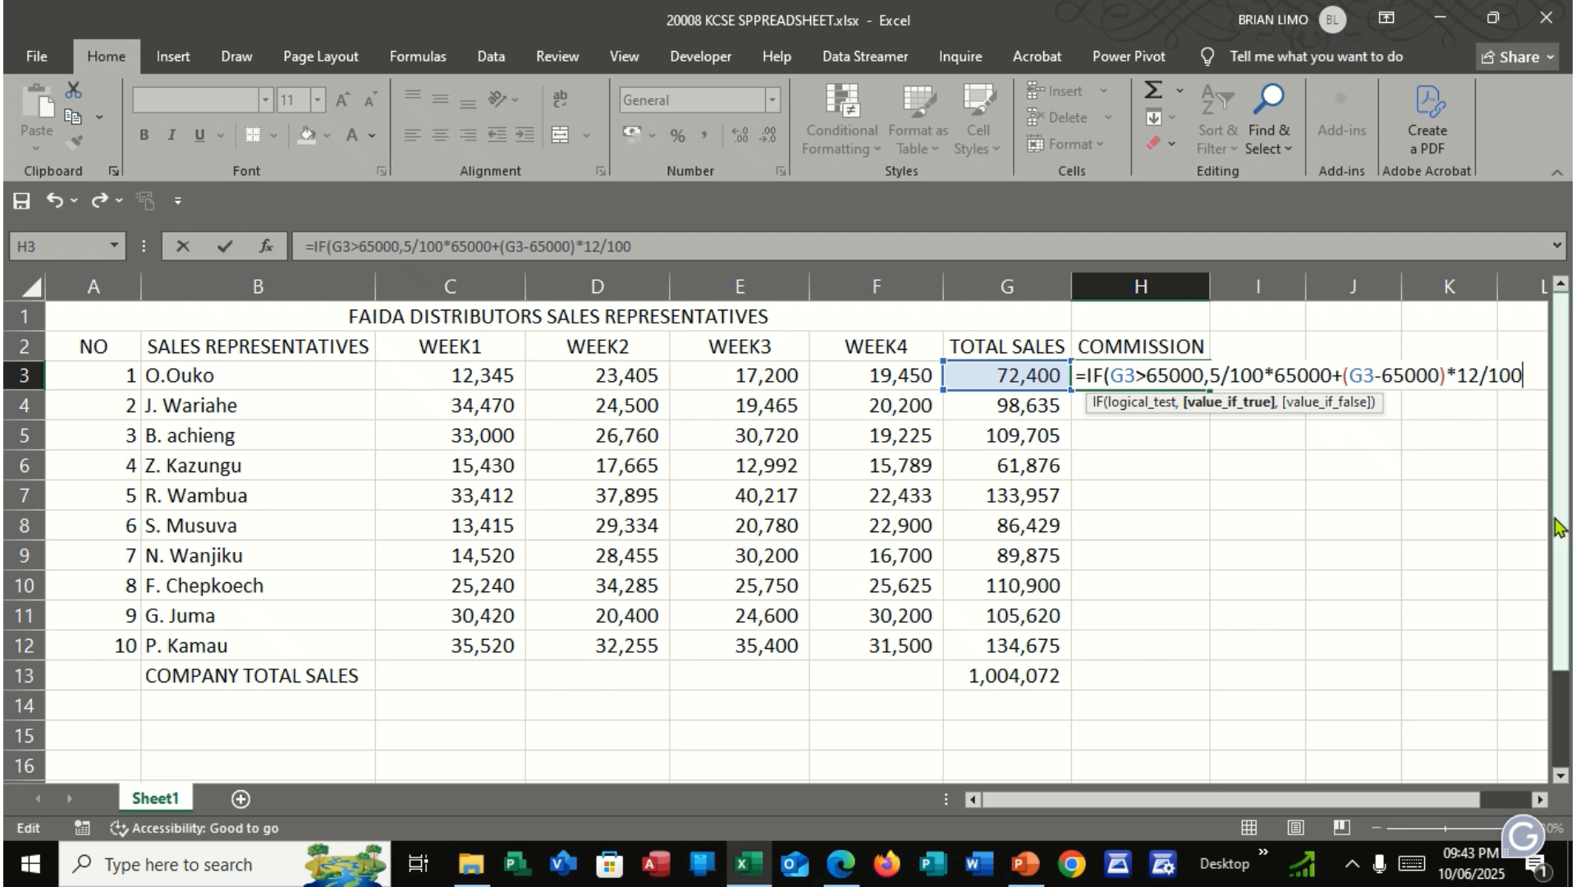
text(,)
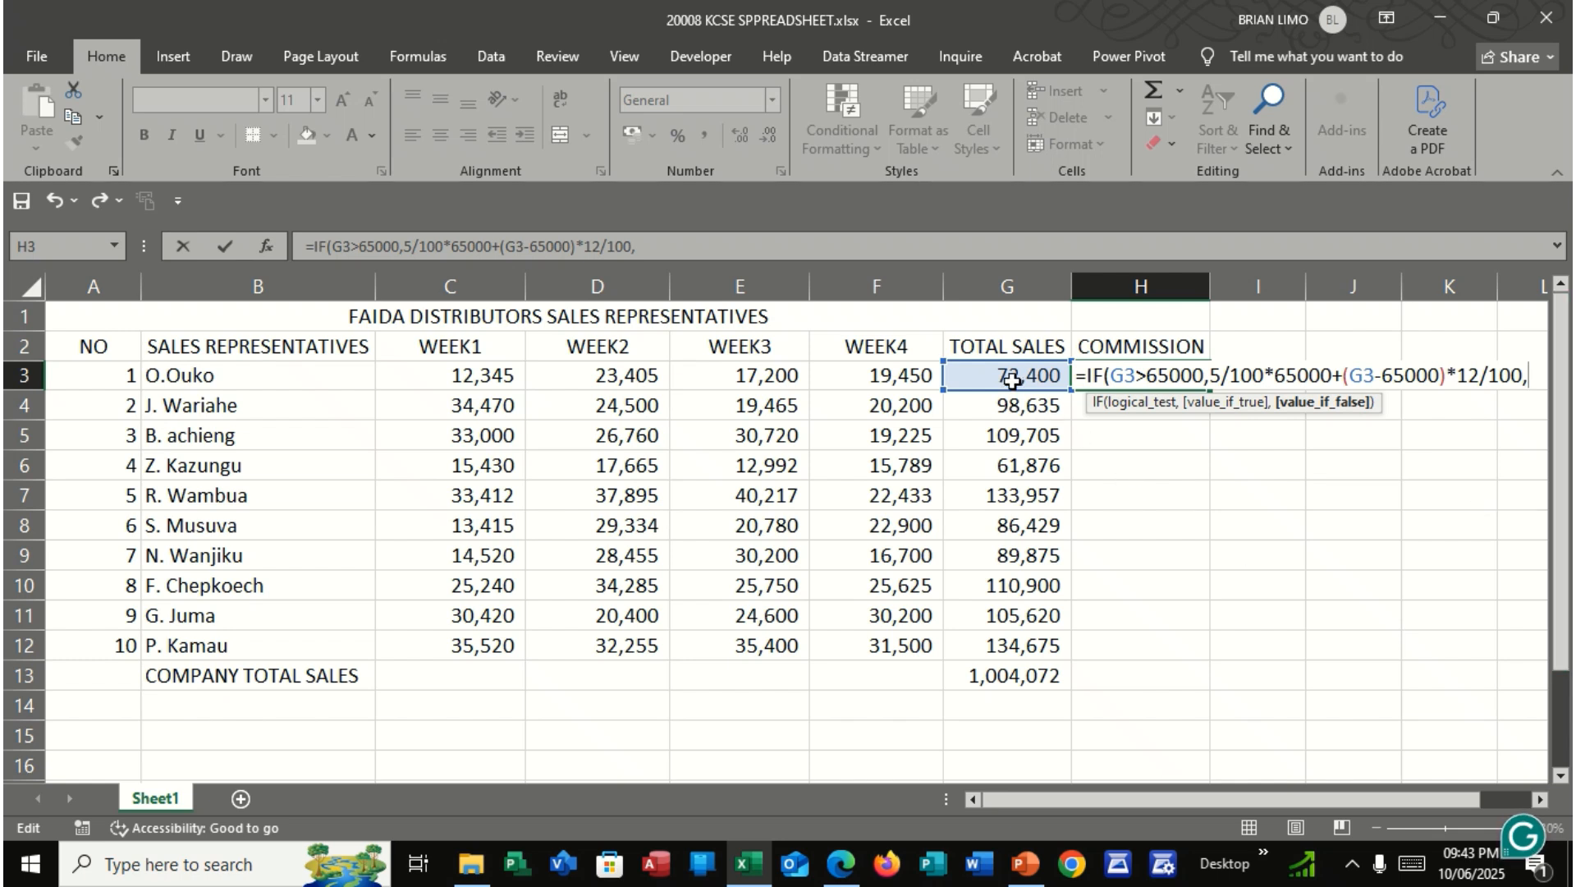
text(1)
key(BackSpace)
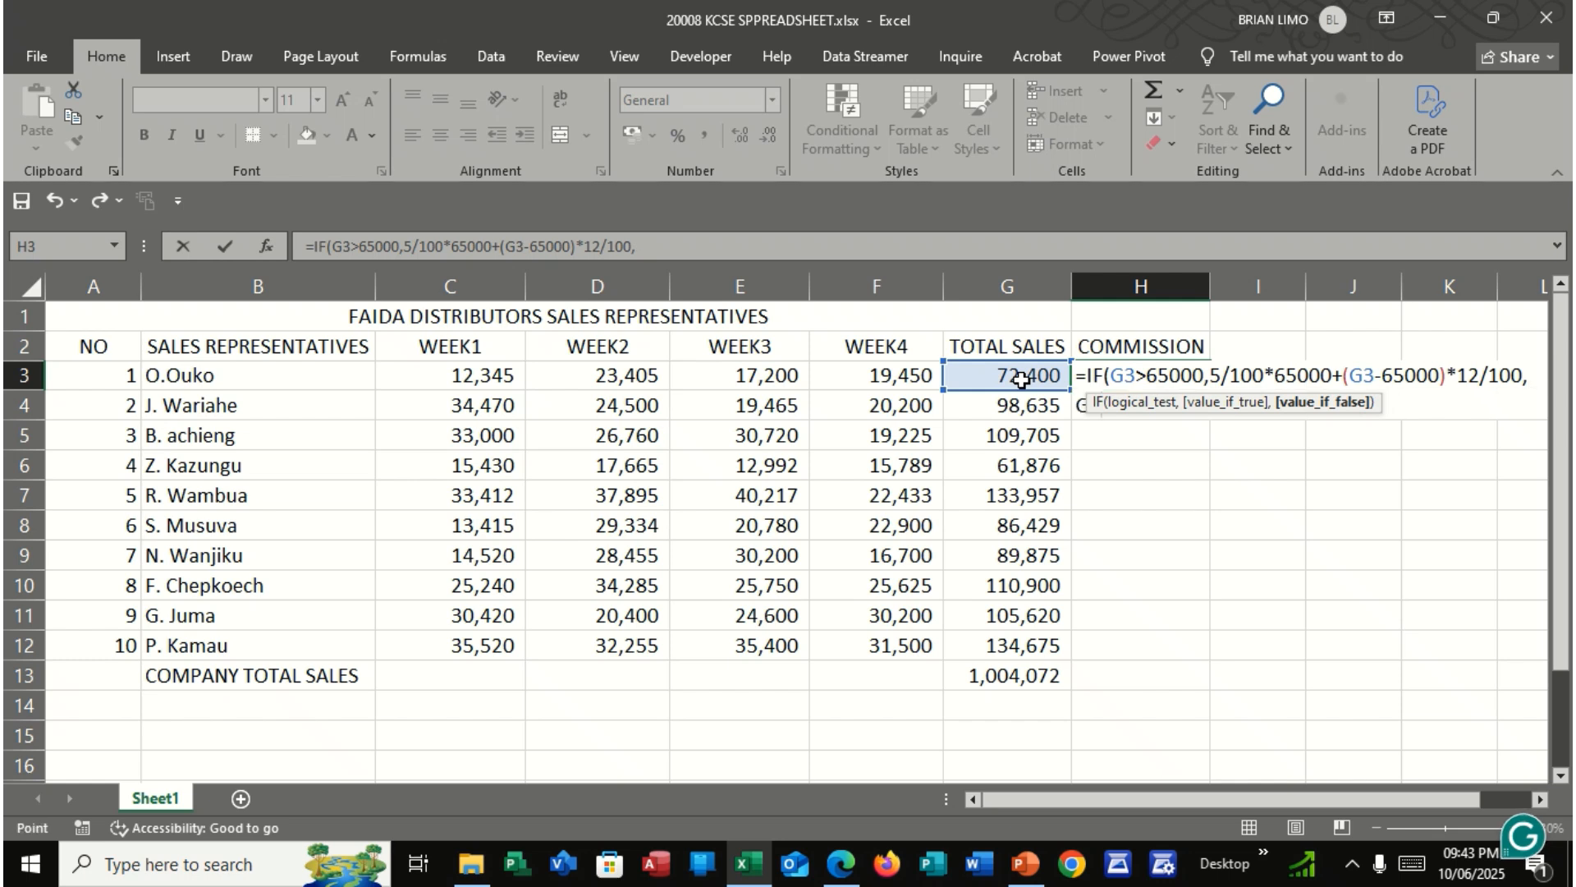
click(1020, 378)
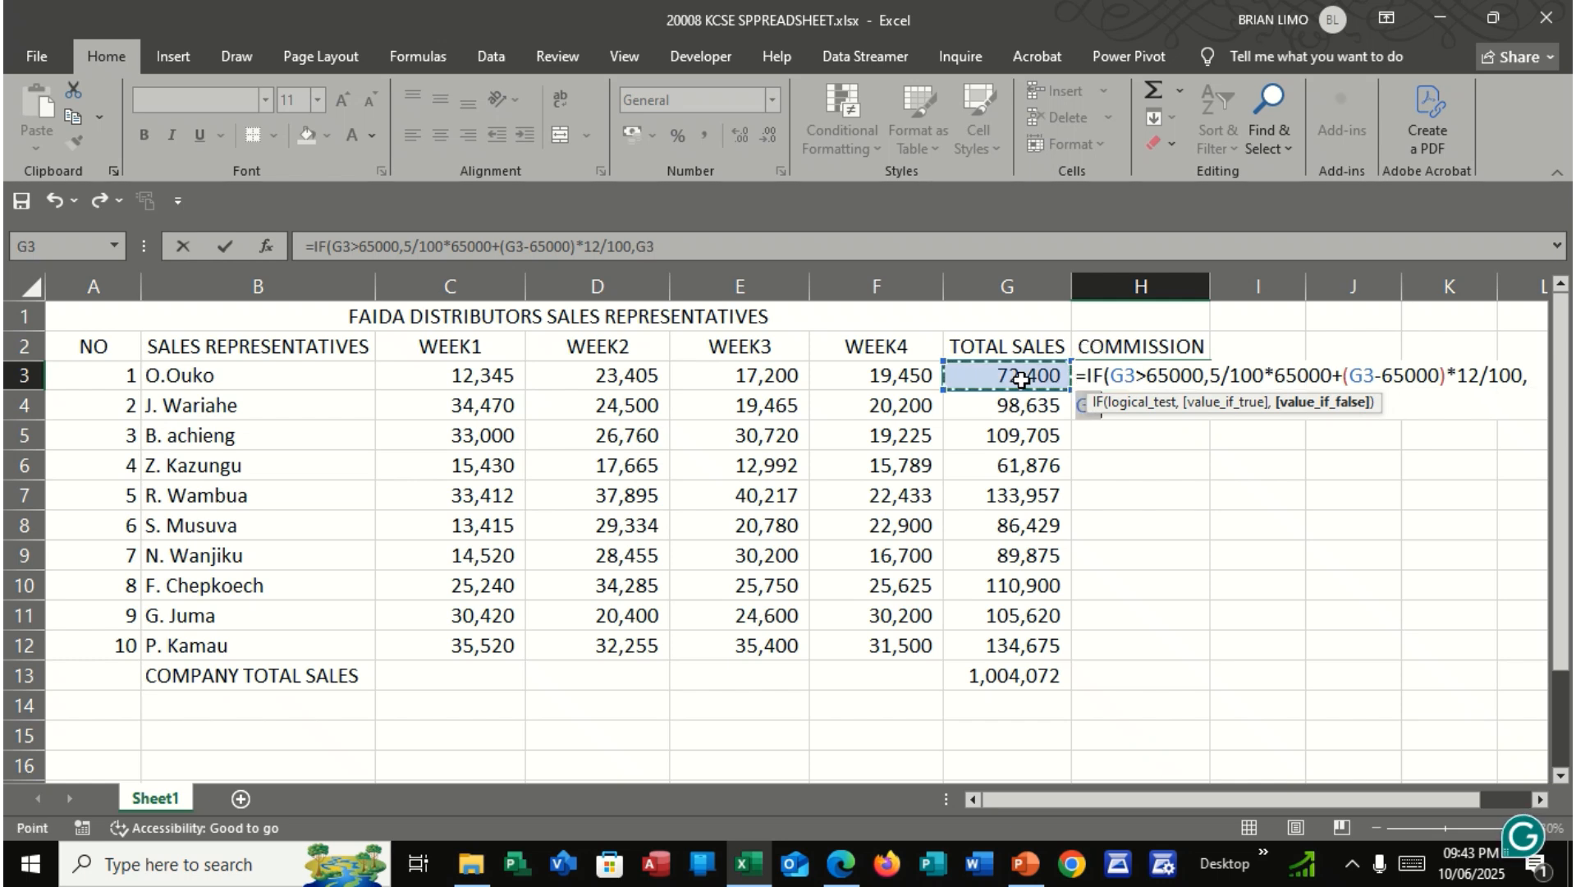
text(*)
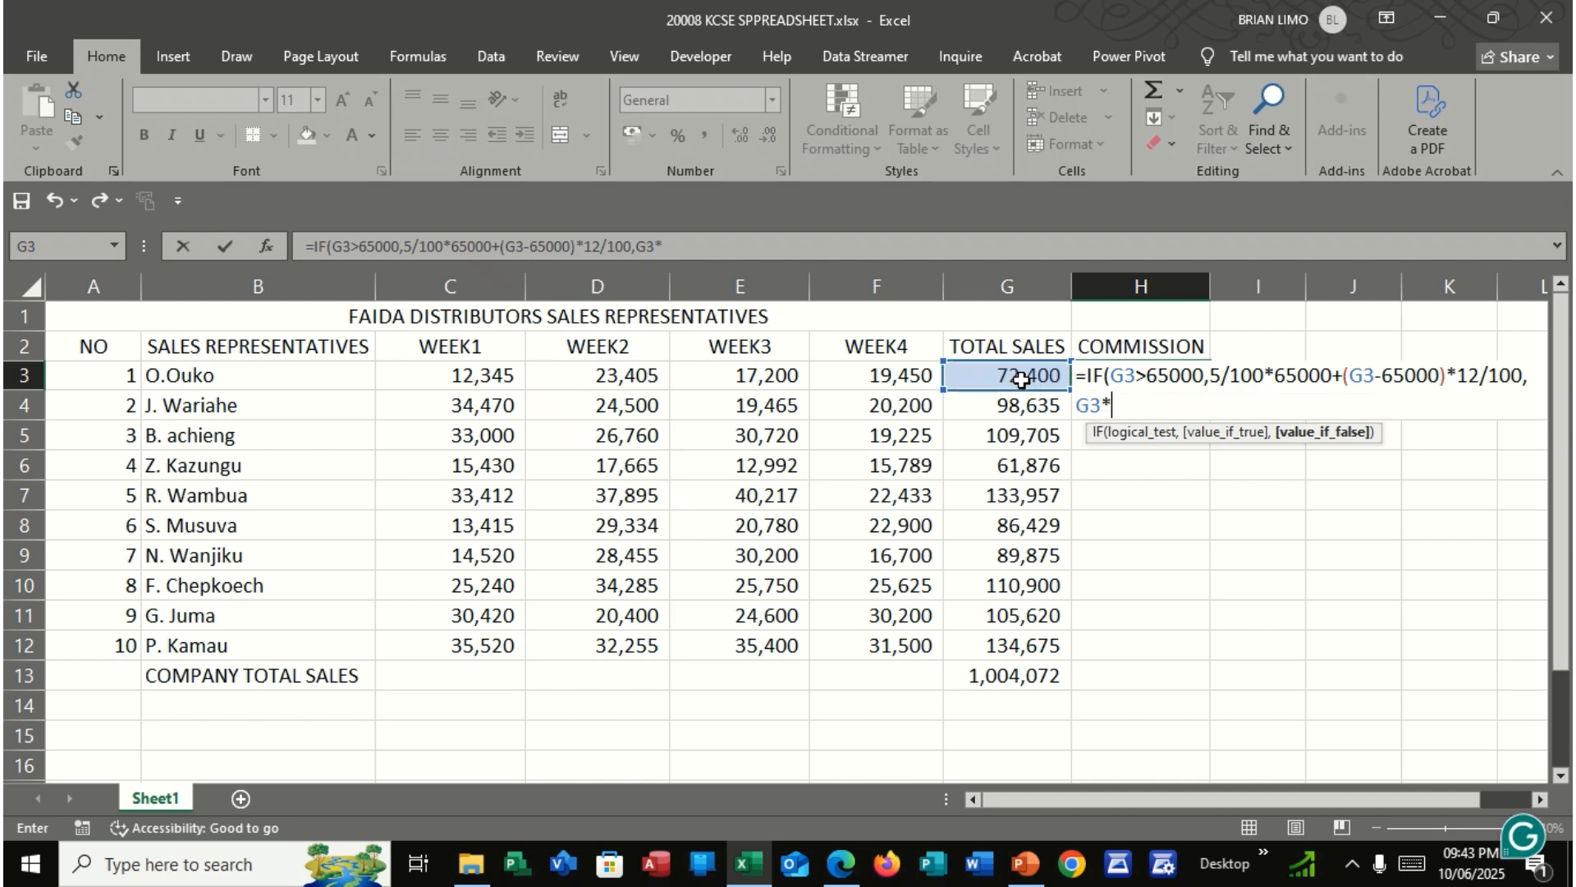
text(5/100)
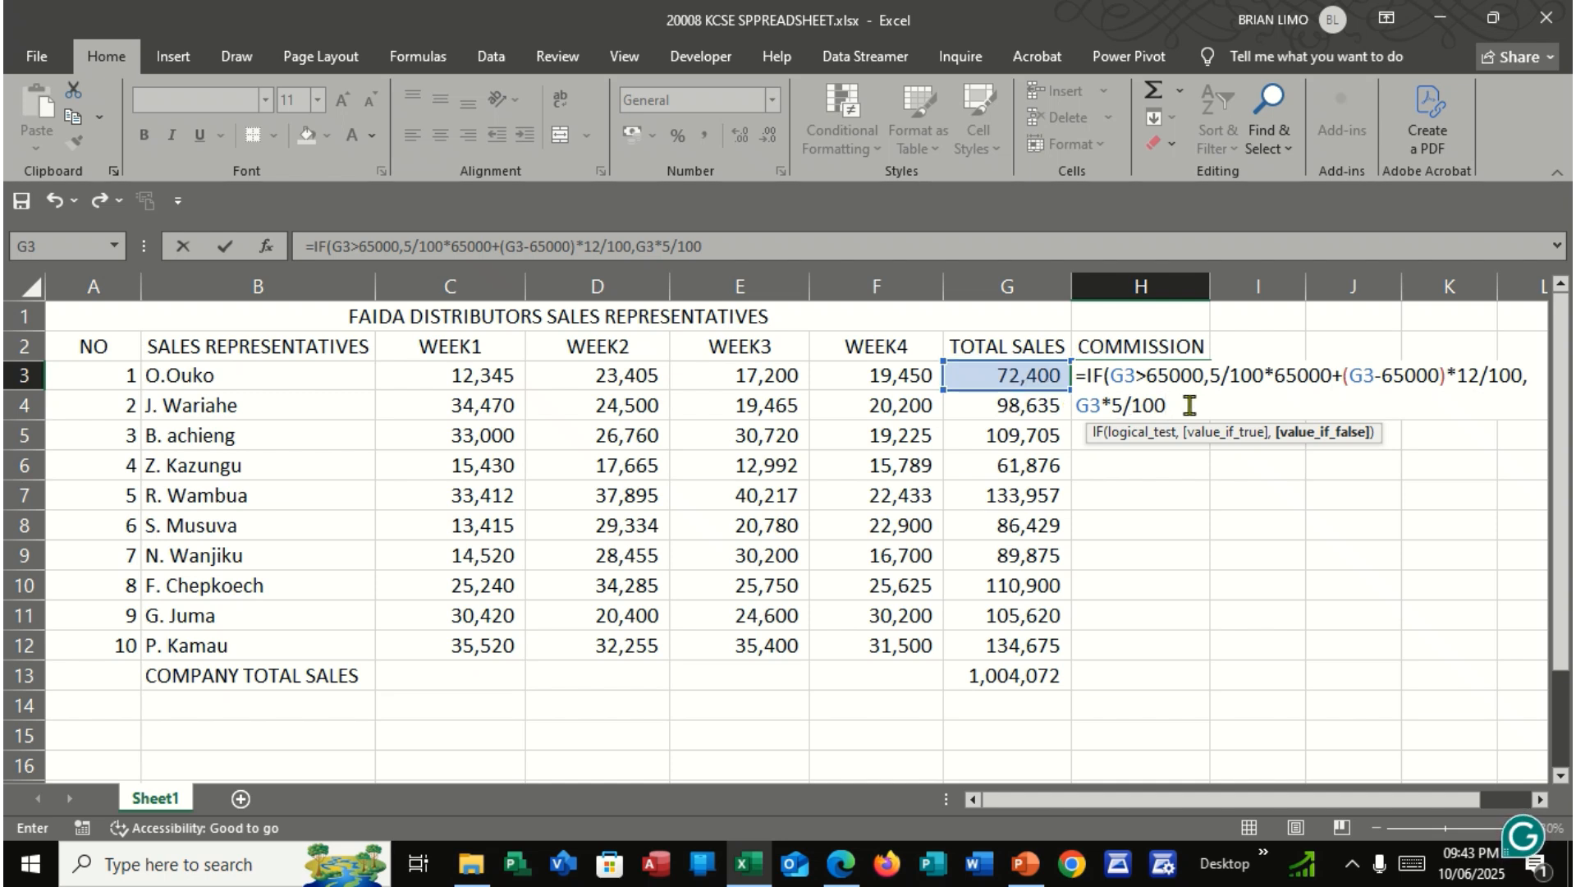
Close and confirm the IF formula in H3 and copy it down the commission column through H12
text())
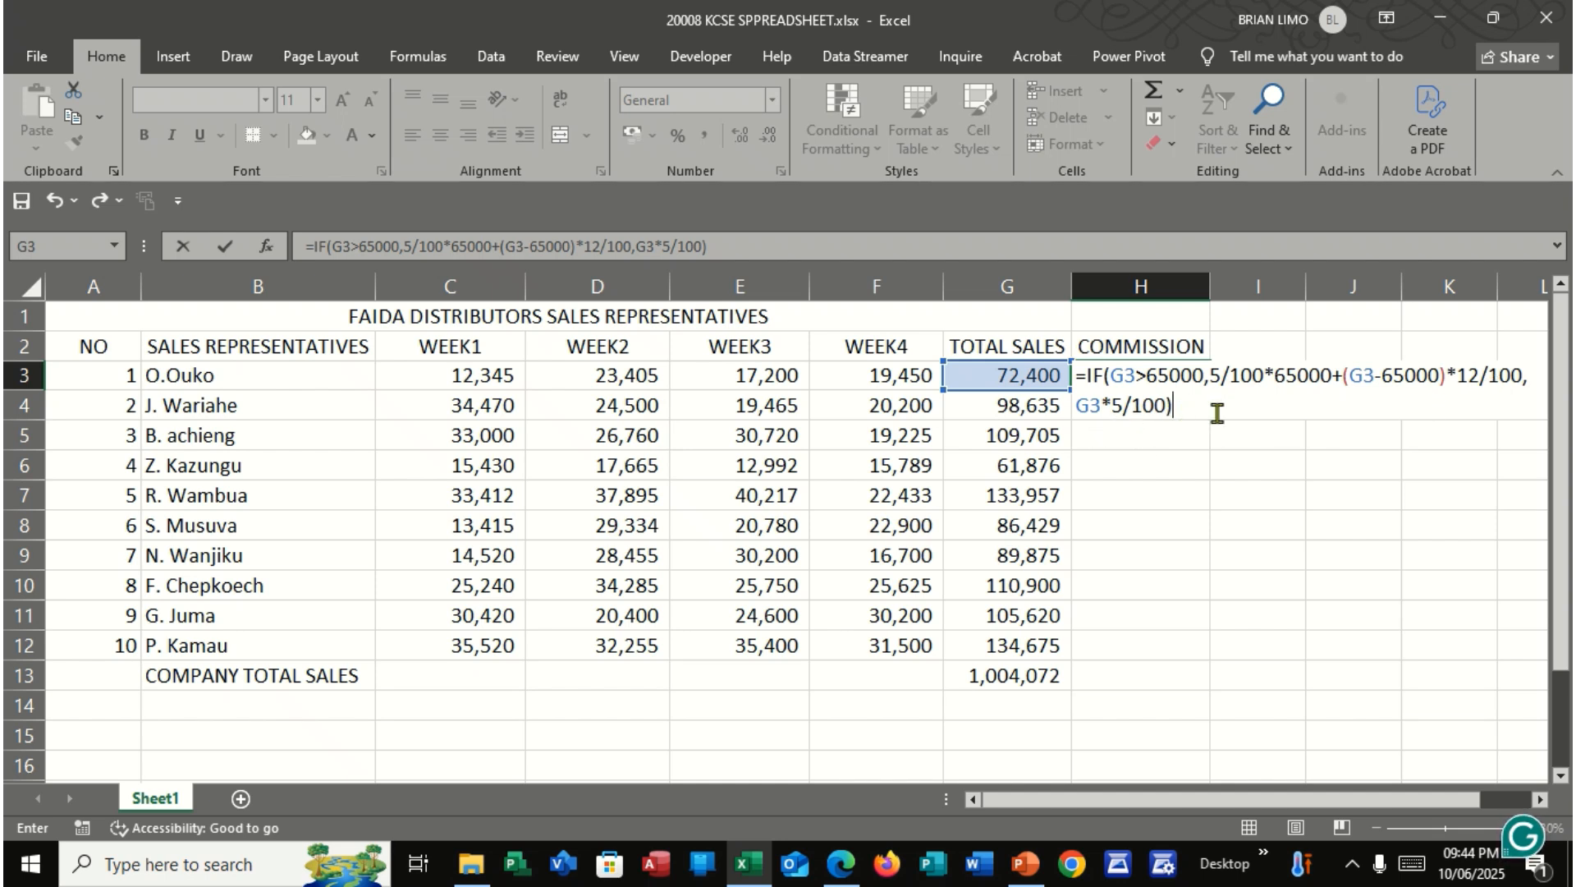
key(Return)
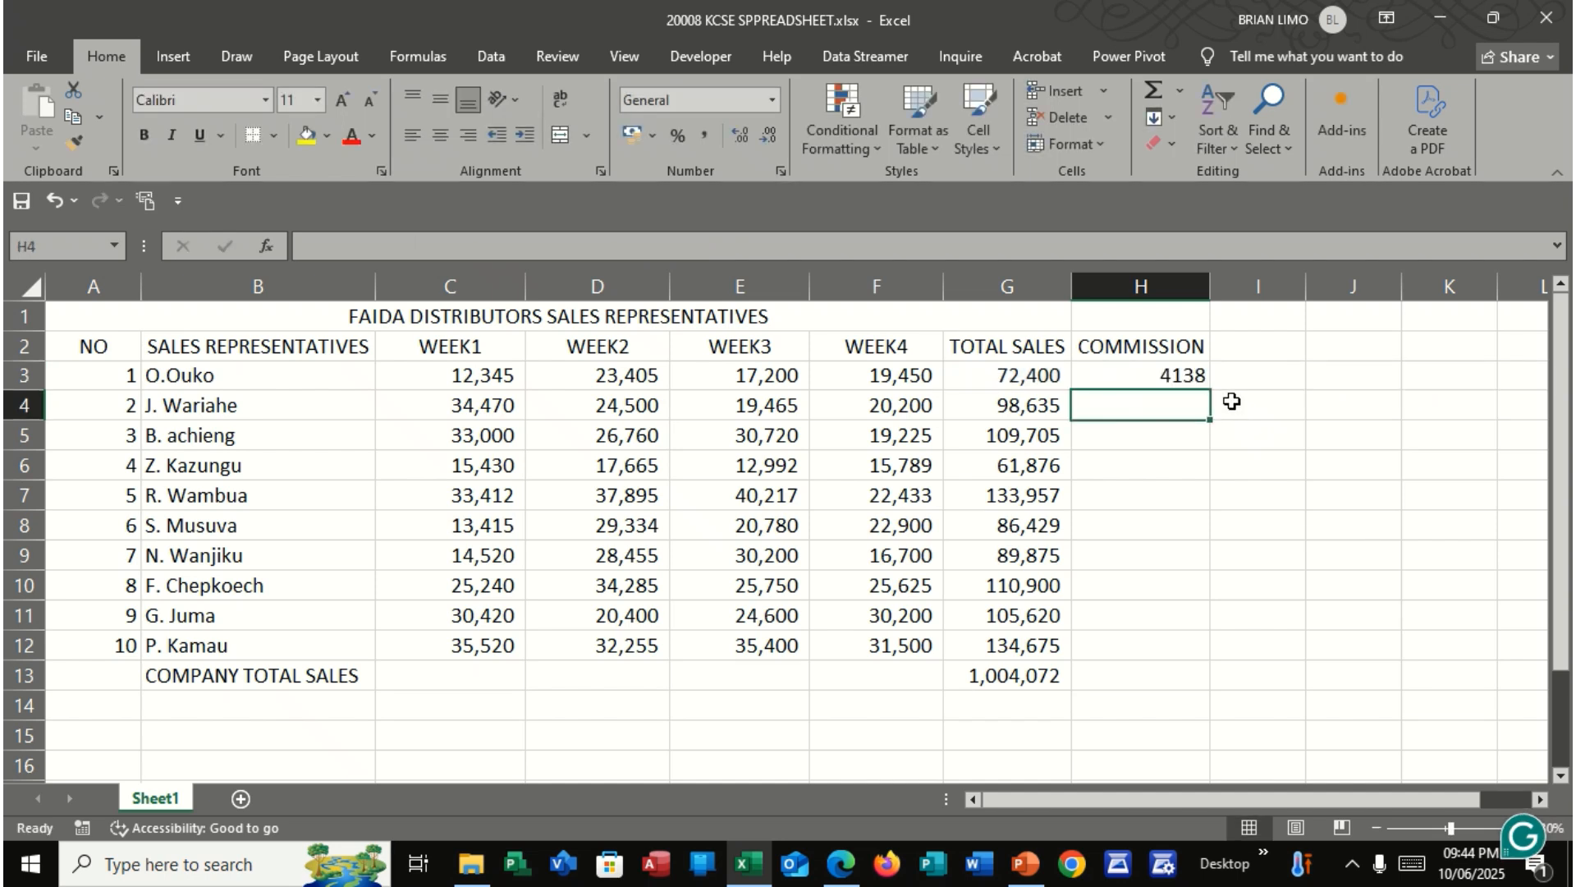
click(1168, 370)
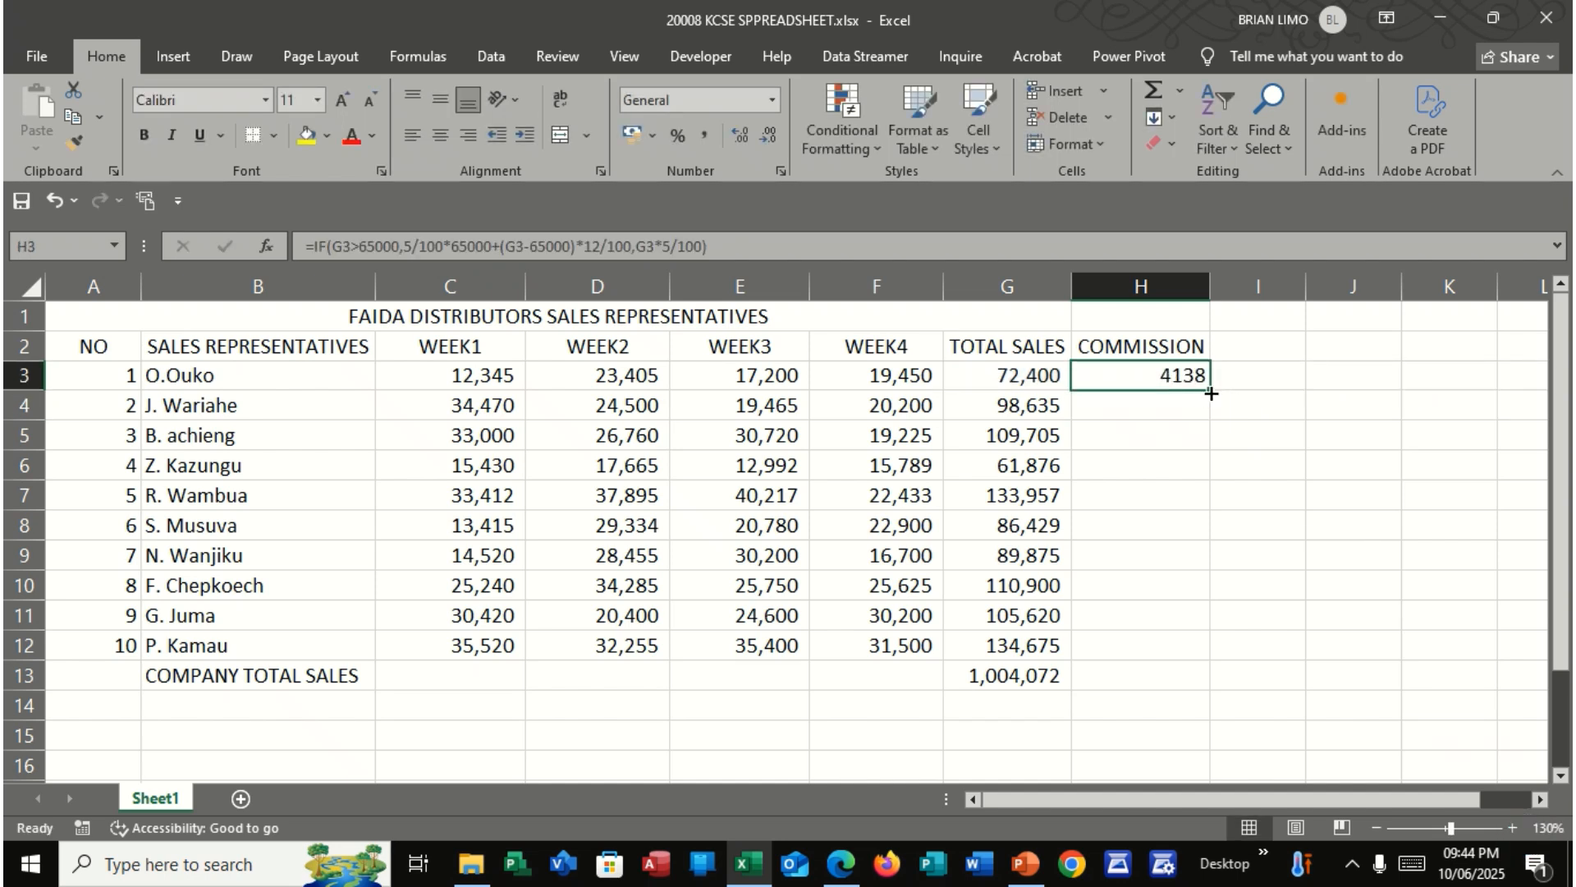
drag(1210, 397, 1221, 647)
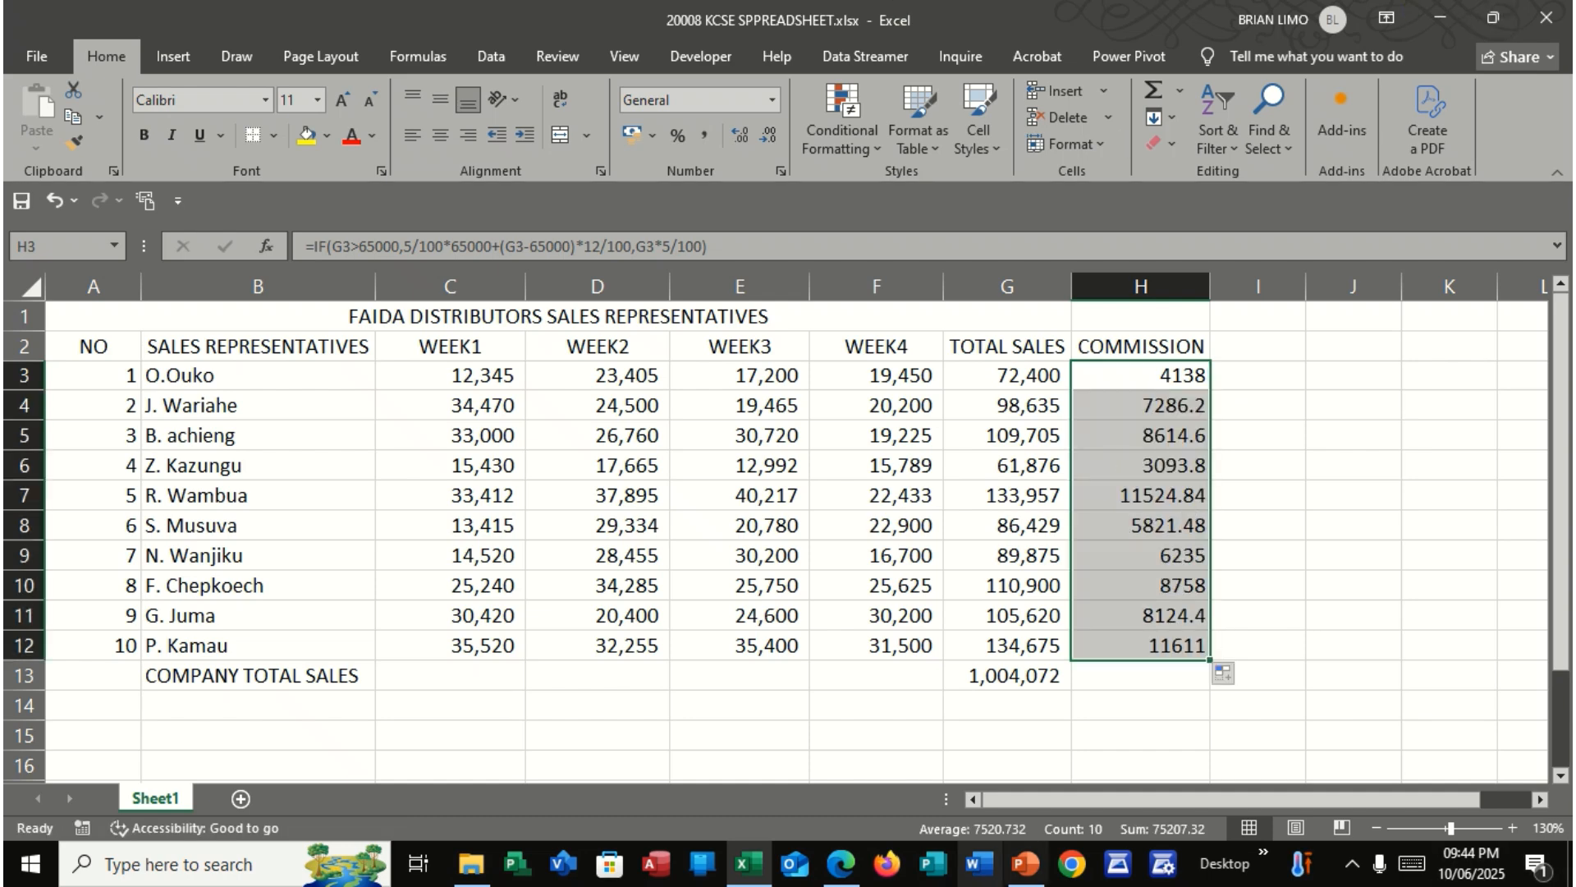
Read parts (d) to (g) of the question in the exam PDF and return to the Excel workbook
click(841, 864)
scroll(623, 598, down, 4)
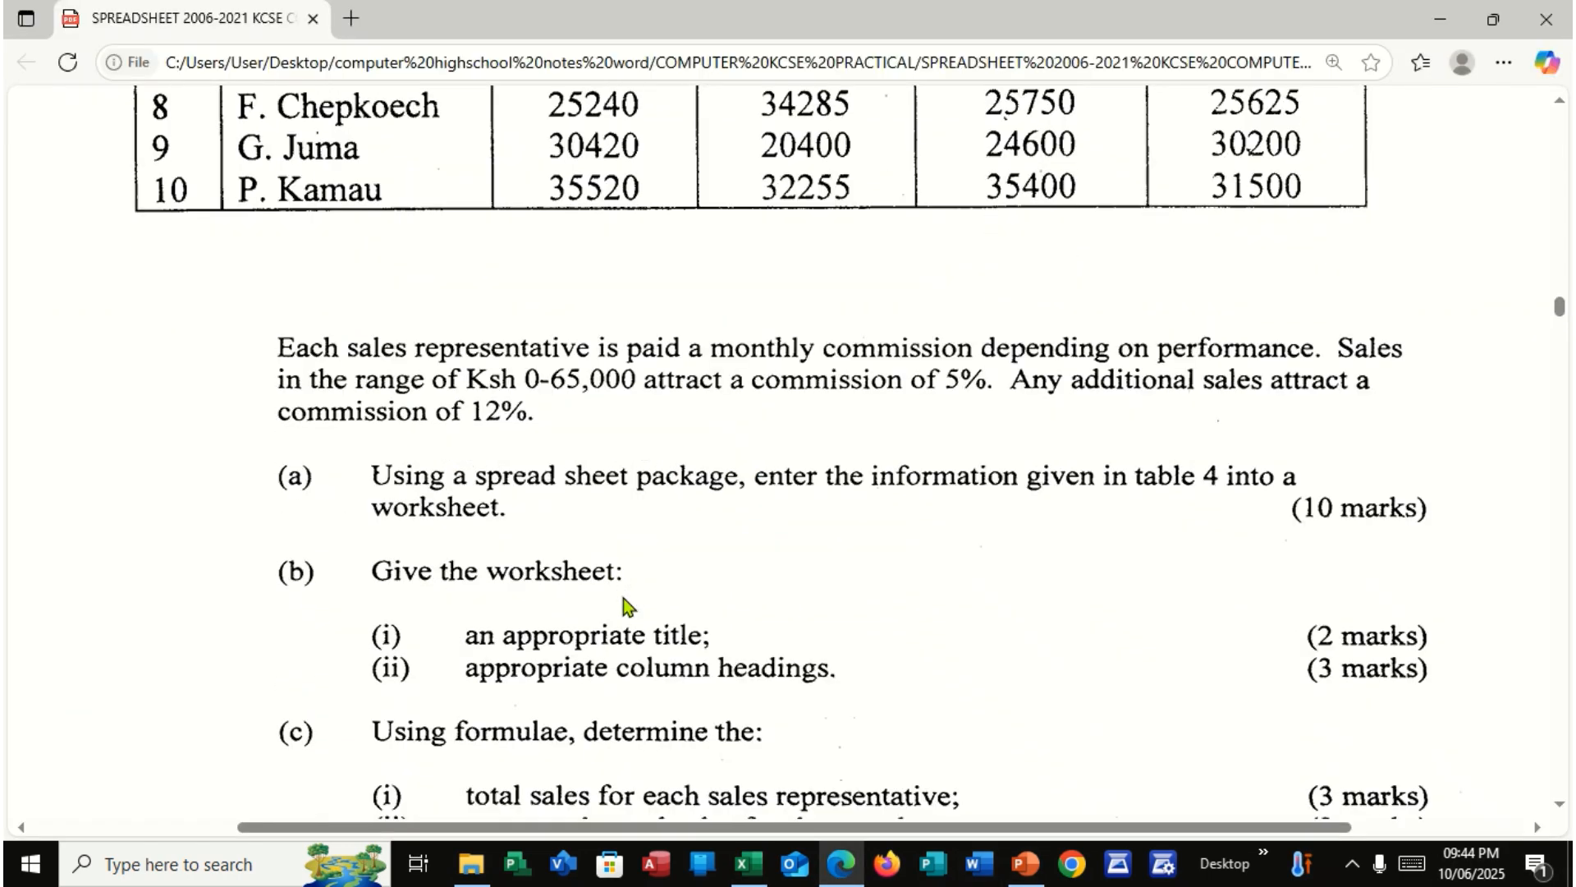
scroll(623, 597, down, 4)
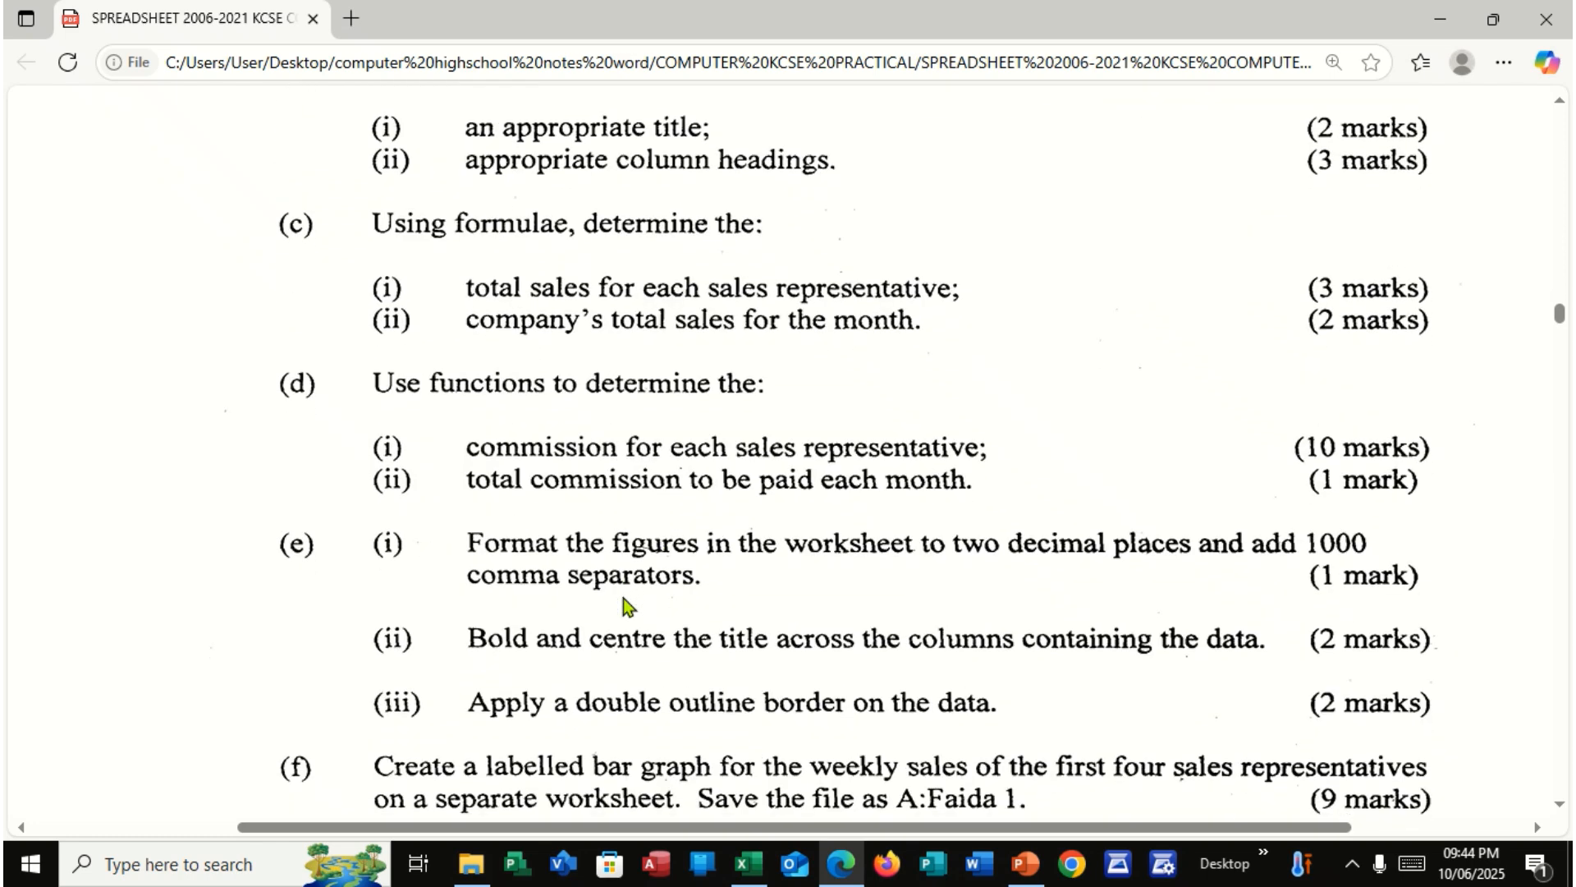
scroll(623, 597, down, 2)
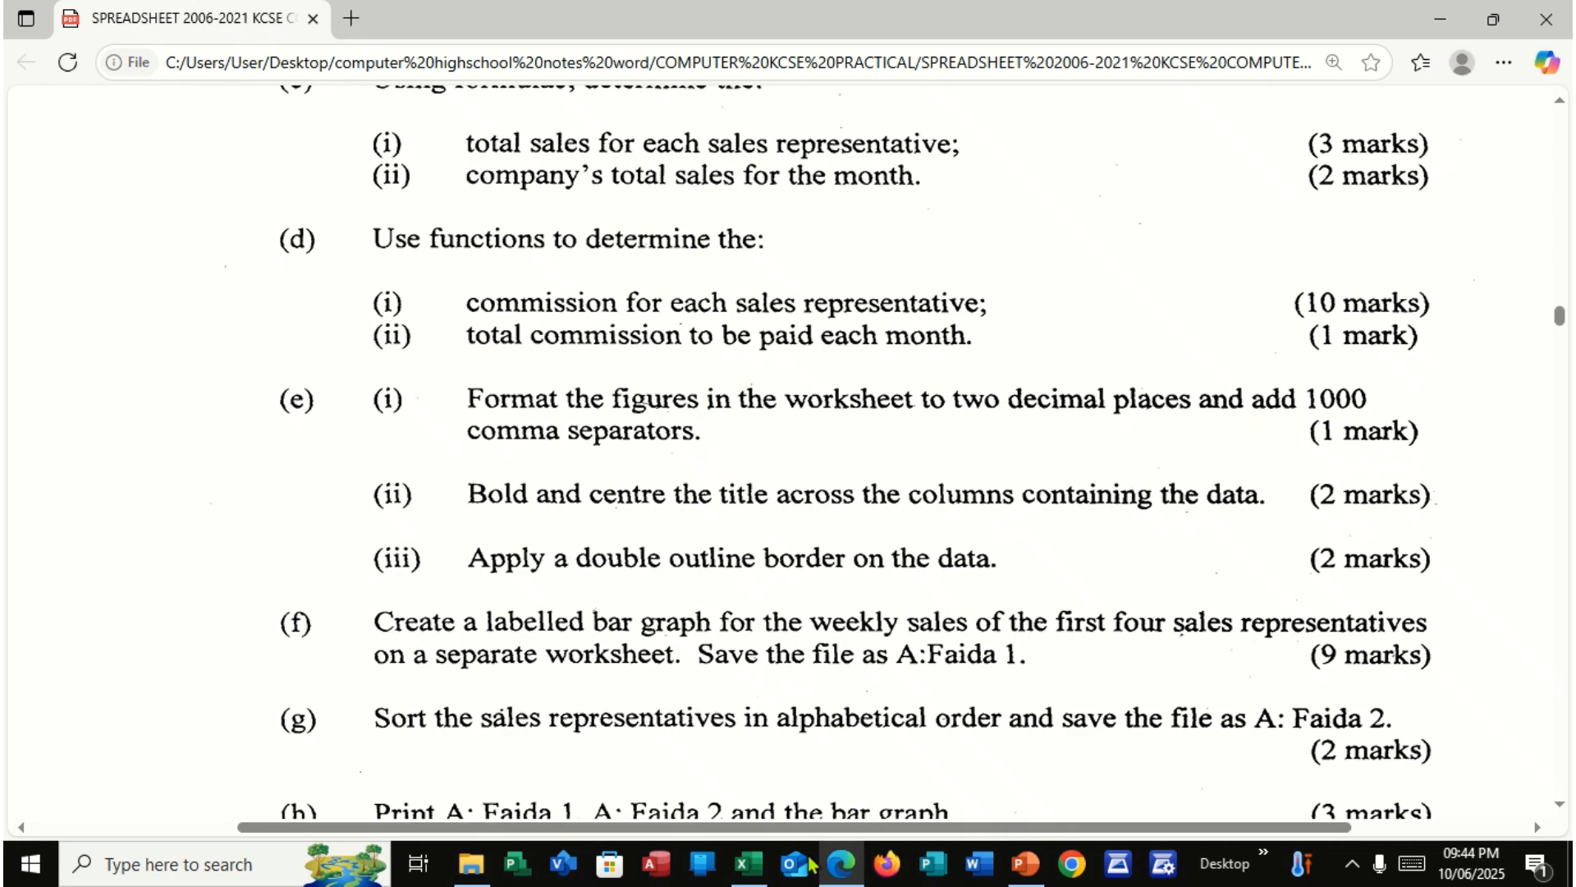
click(772, 865)
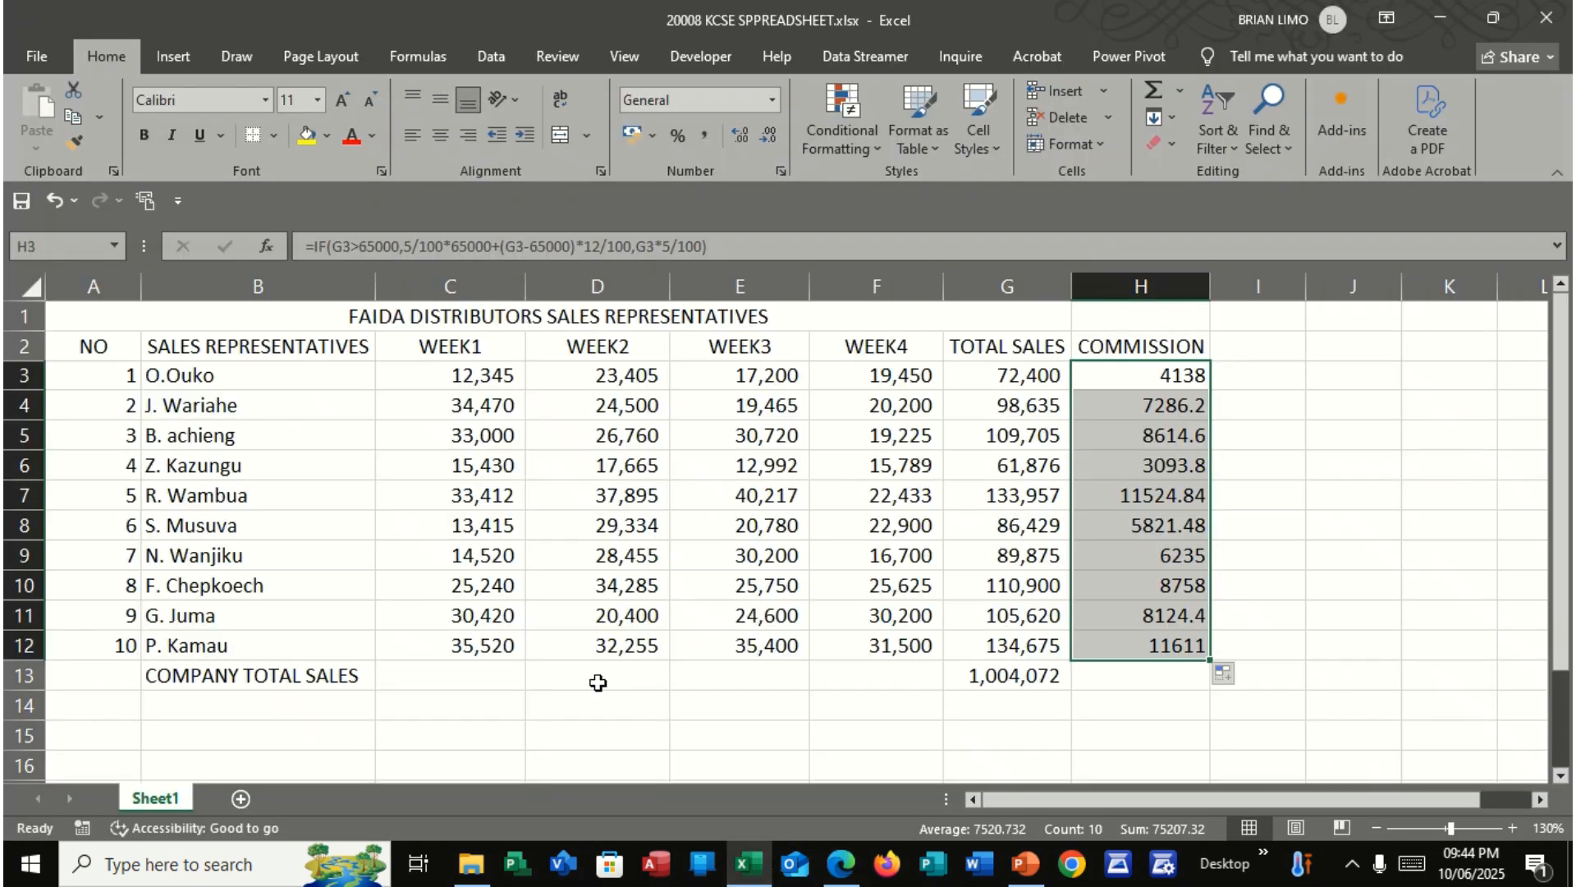
Enter the label TOTAL COMMISSION in cell B14, below COMPANY TOTAL SALES
click(285, 706)
text(TOR)
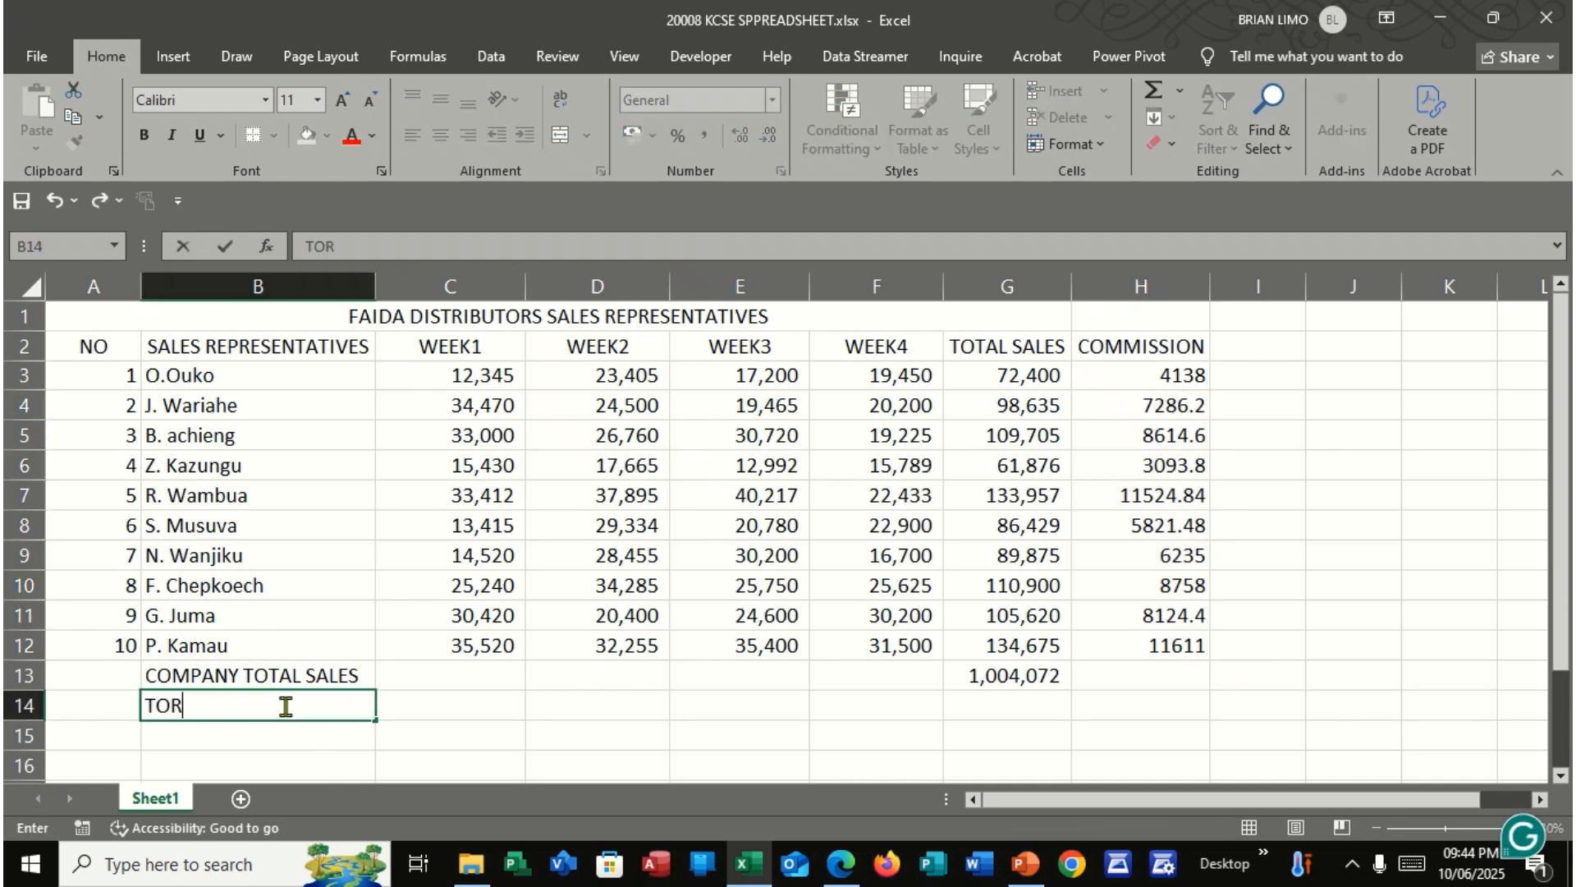
key(BackSpace)
text(A)
key(BackSpace)
text(TAK)
key(BackSpace)
text(L COMMISSION)
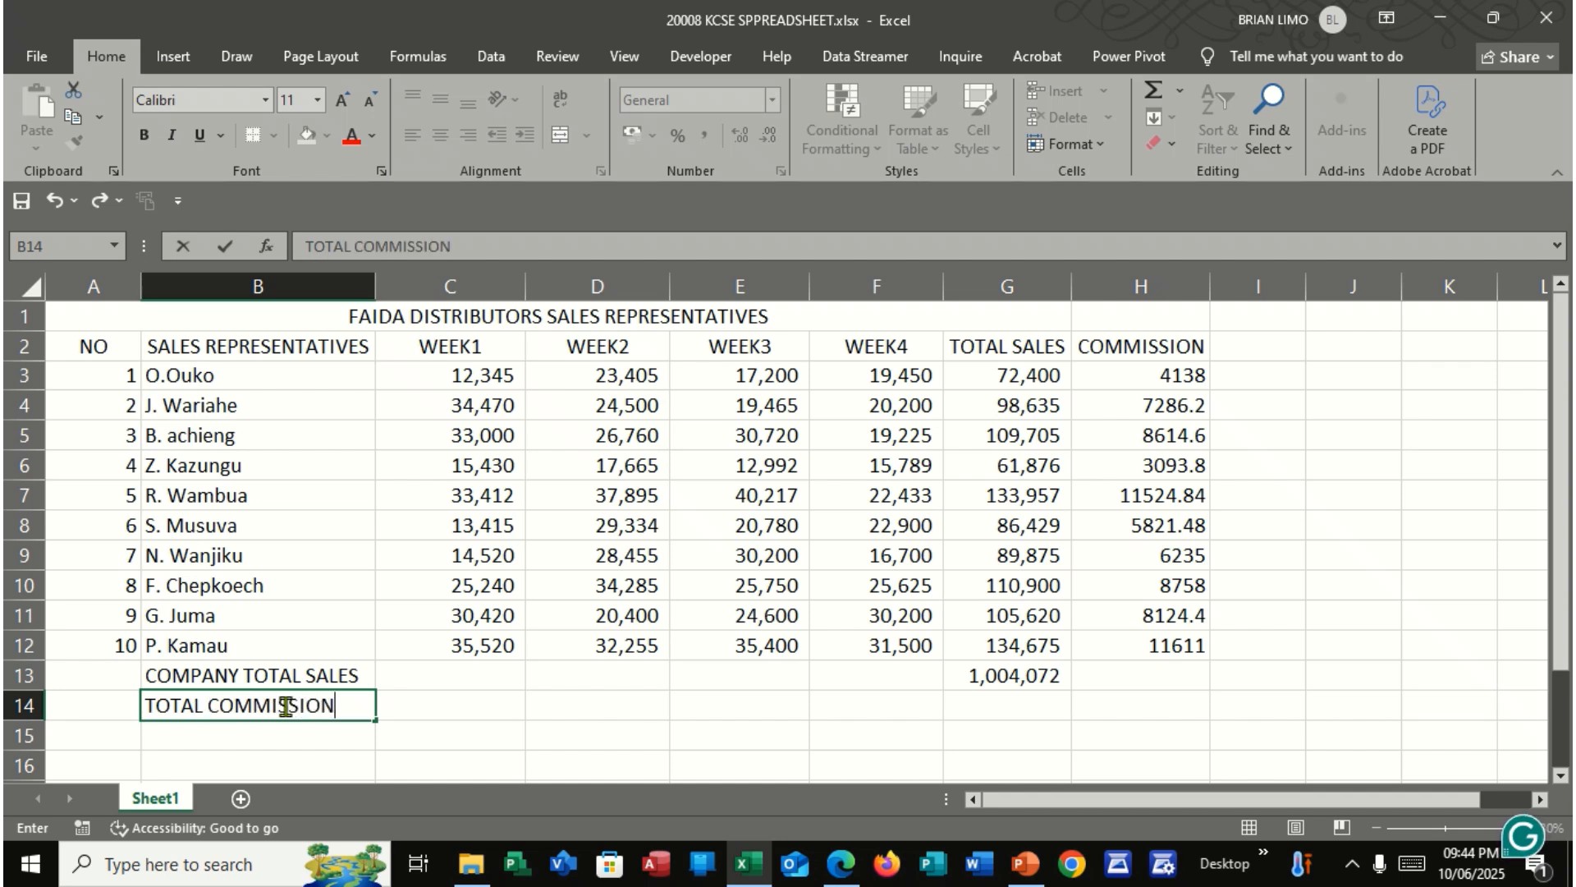
Total the commission column in H14 with the formula =SUM(H3:H12), correcting the misplaced bracket before confirming it
click(1113, 698)
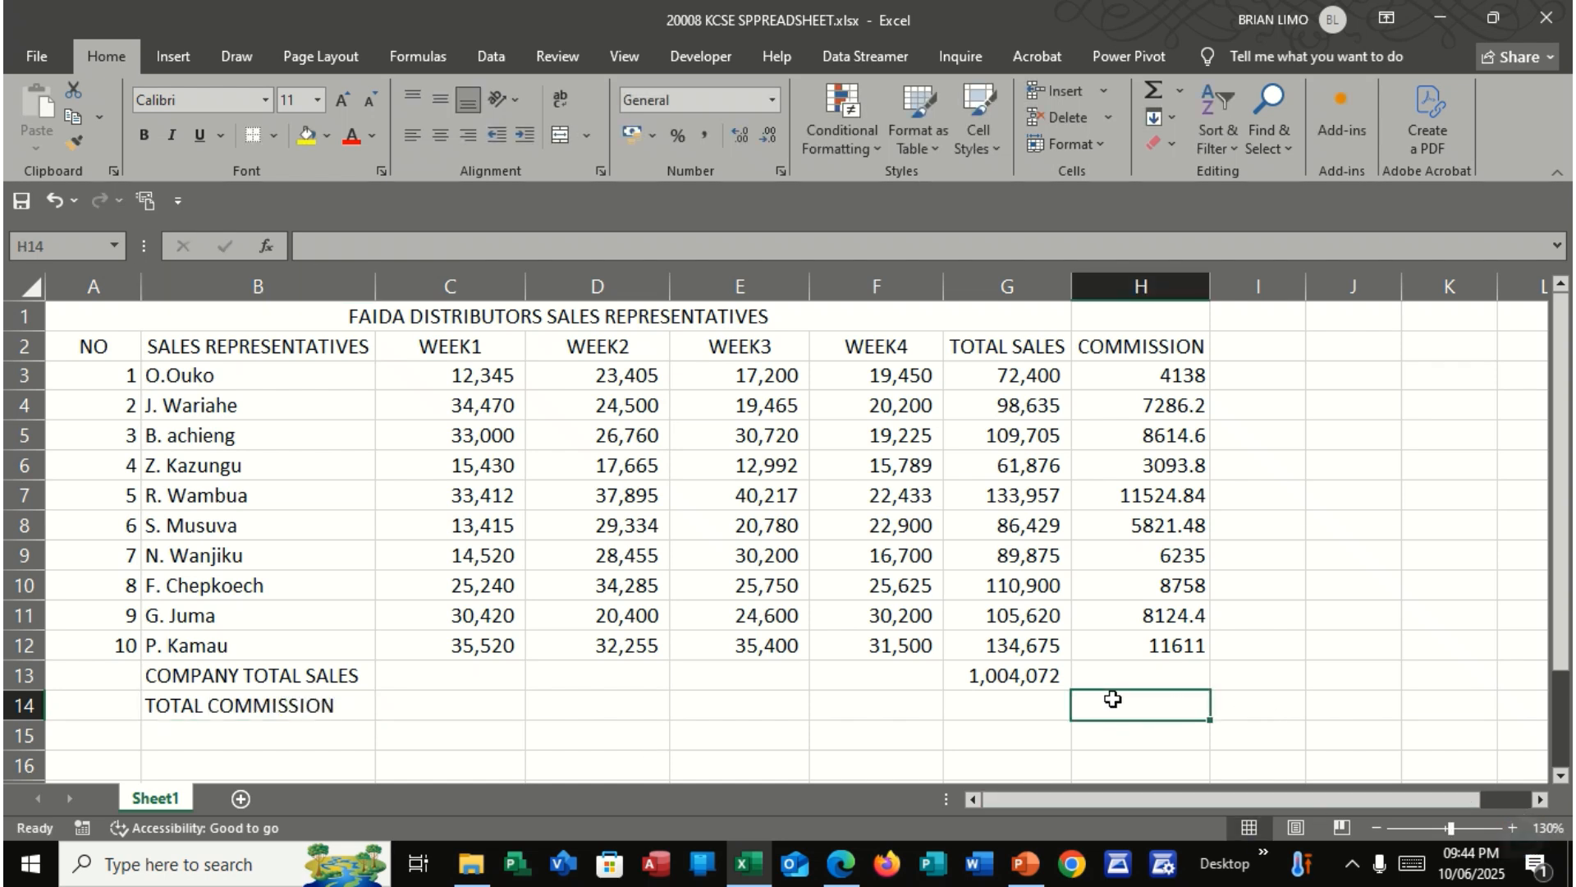
text(=S)
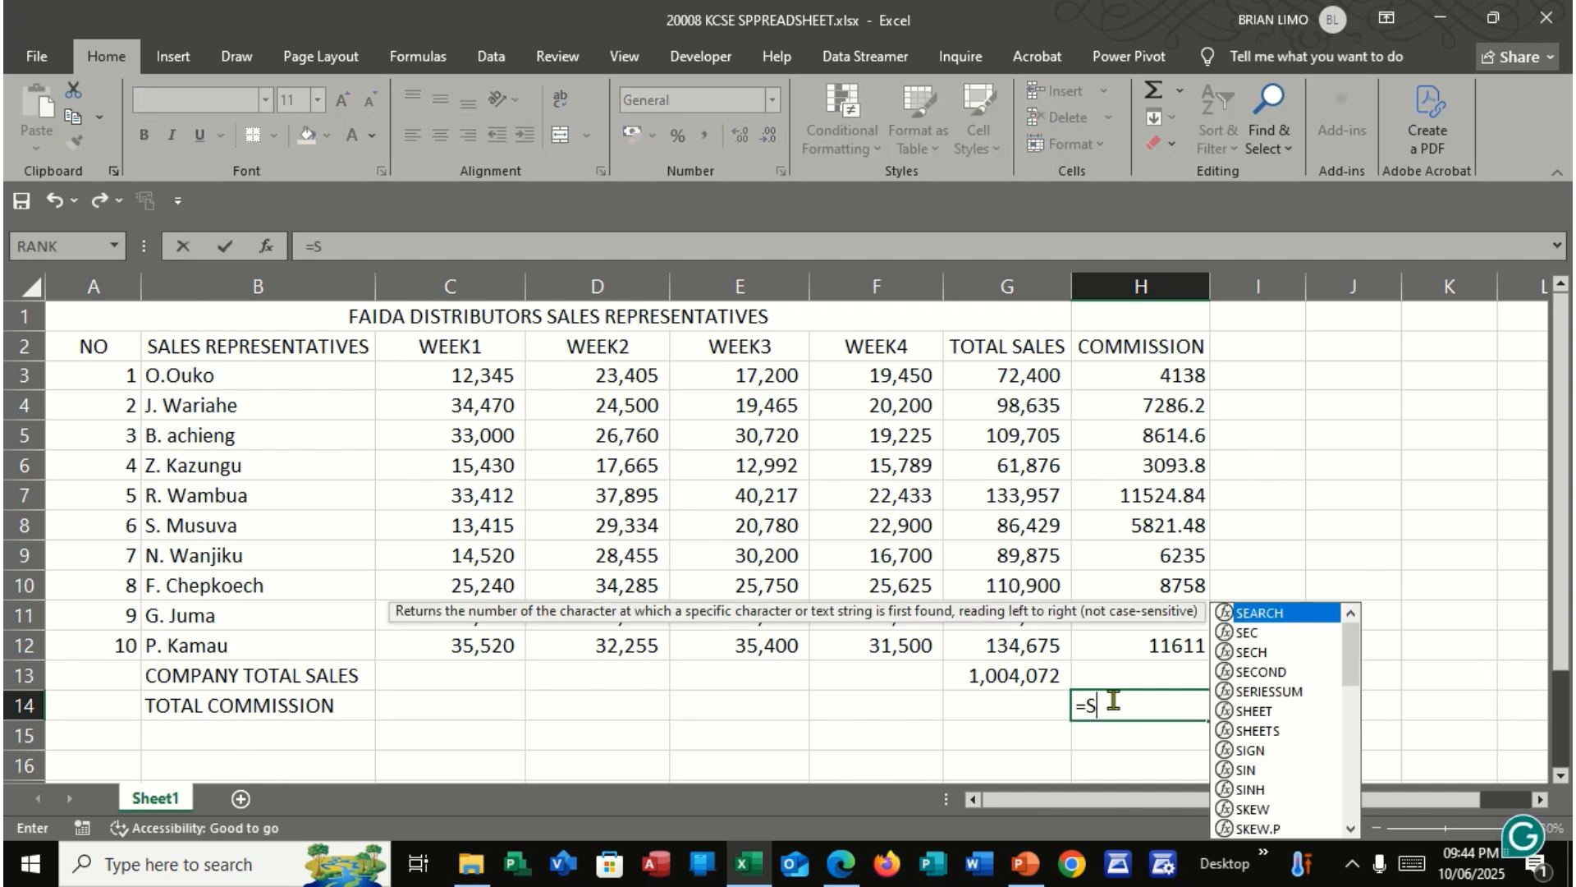
text(UM)()
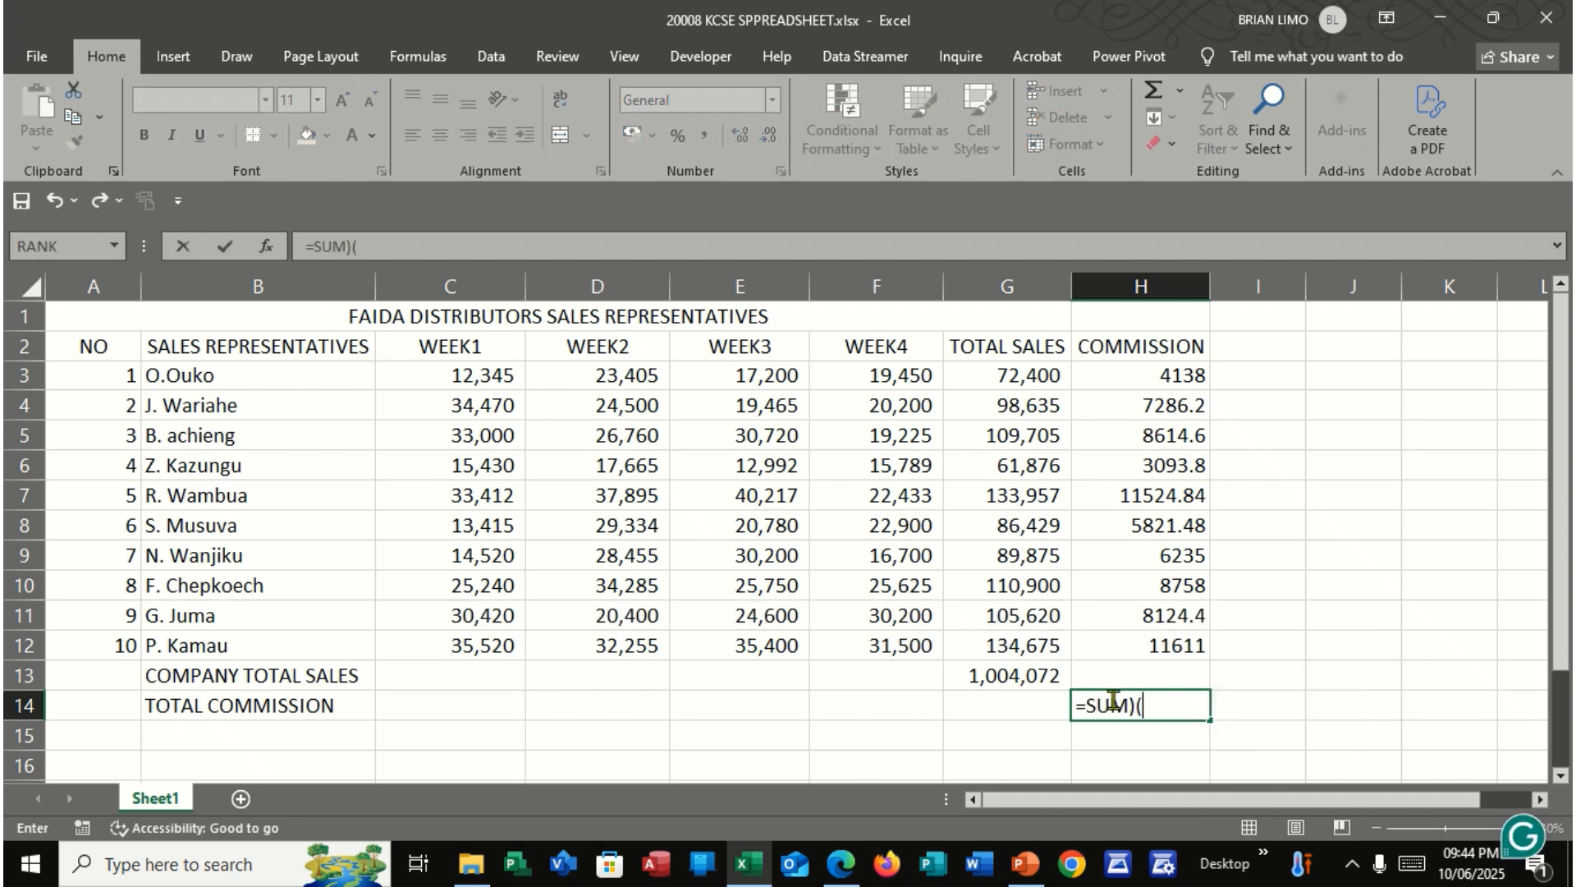
drag(1182, 376, 1167, 650)
text())
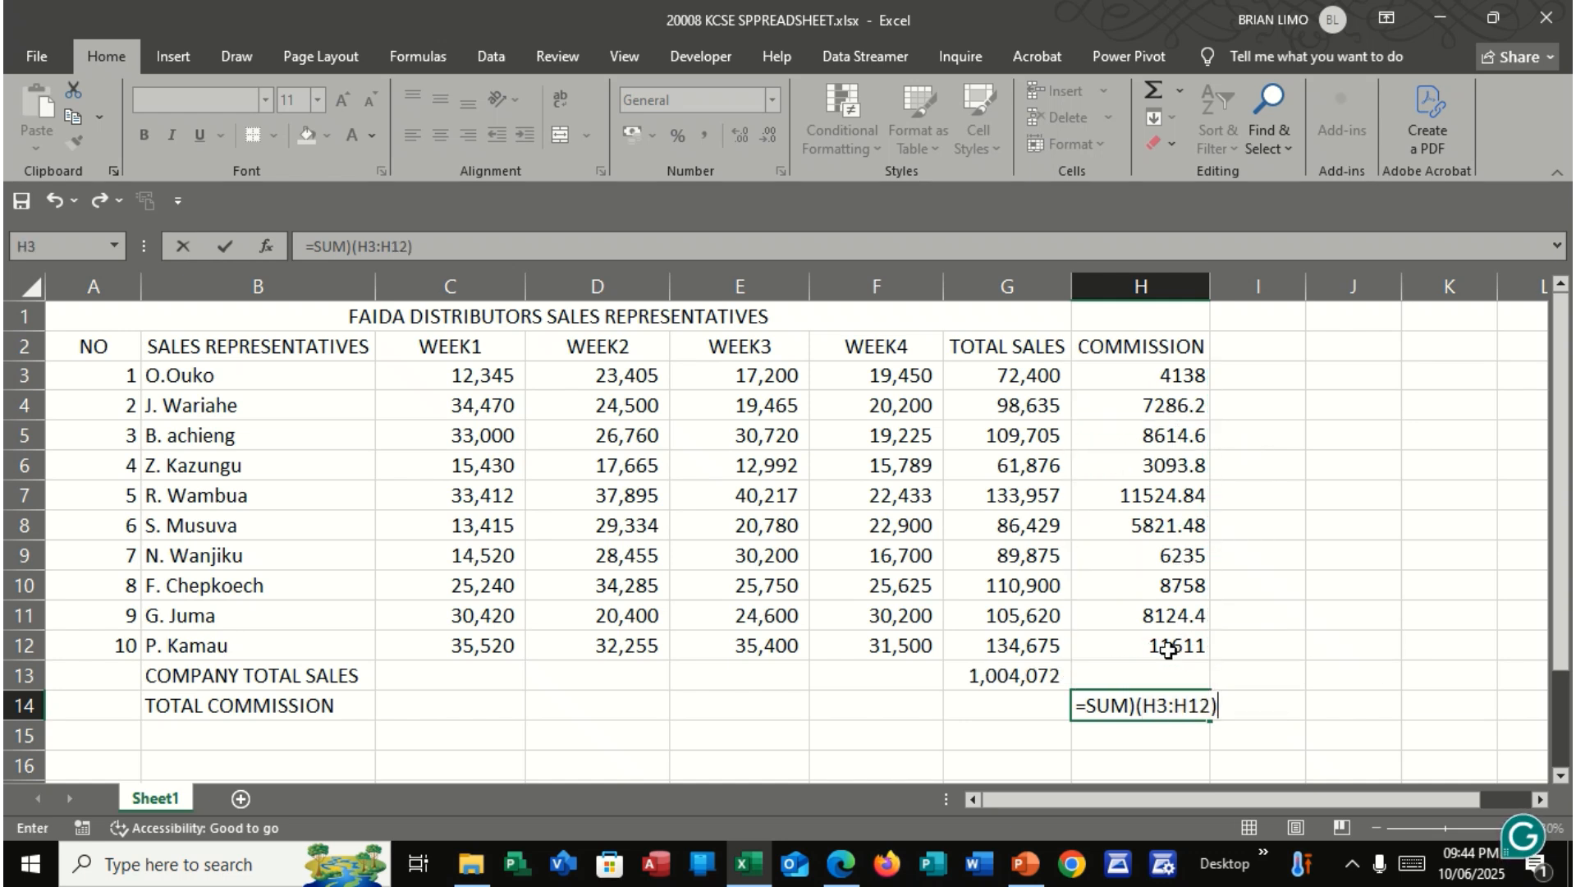
click(1139, 705)
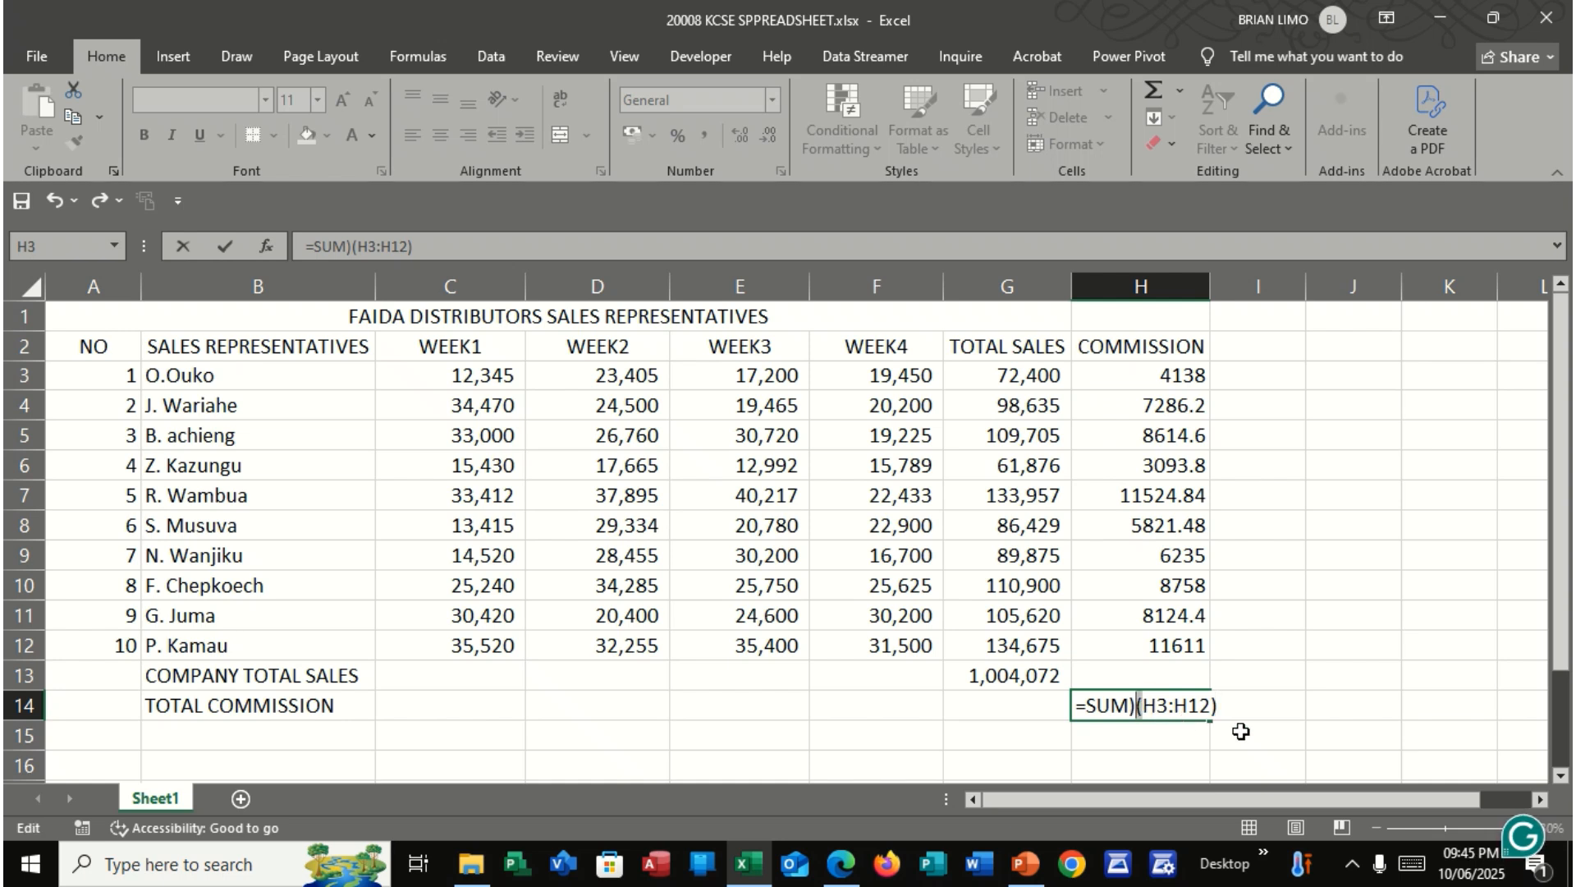
key(BackSpace)
key(Delete)
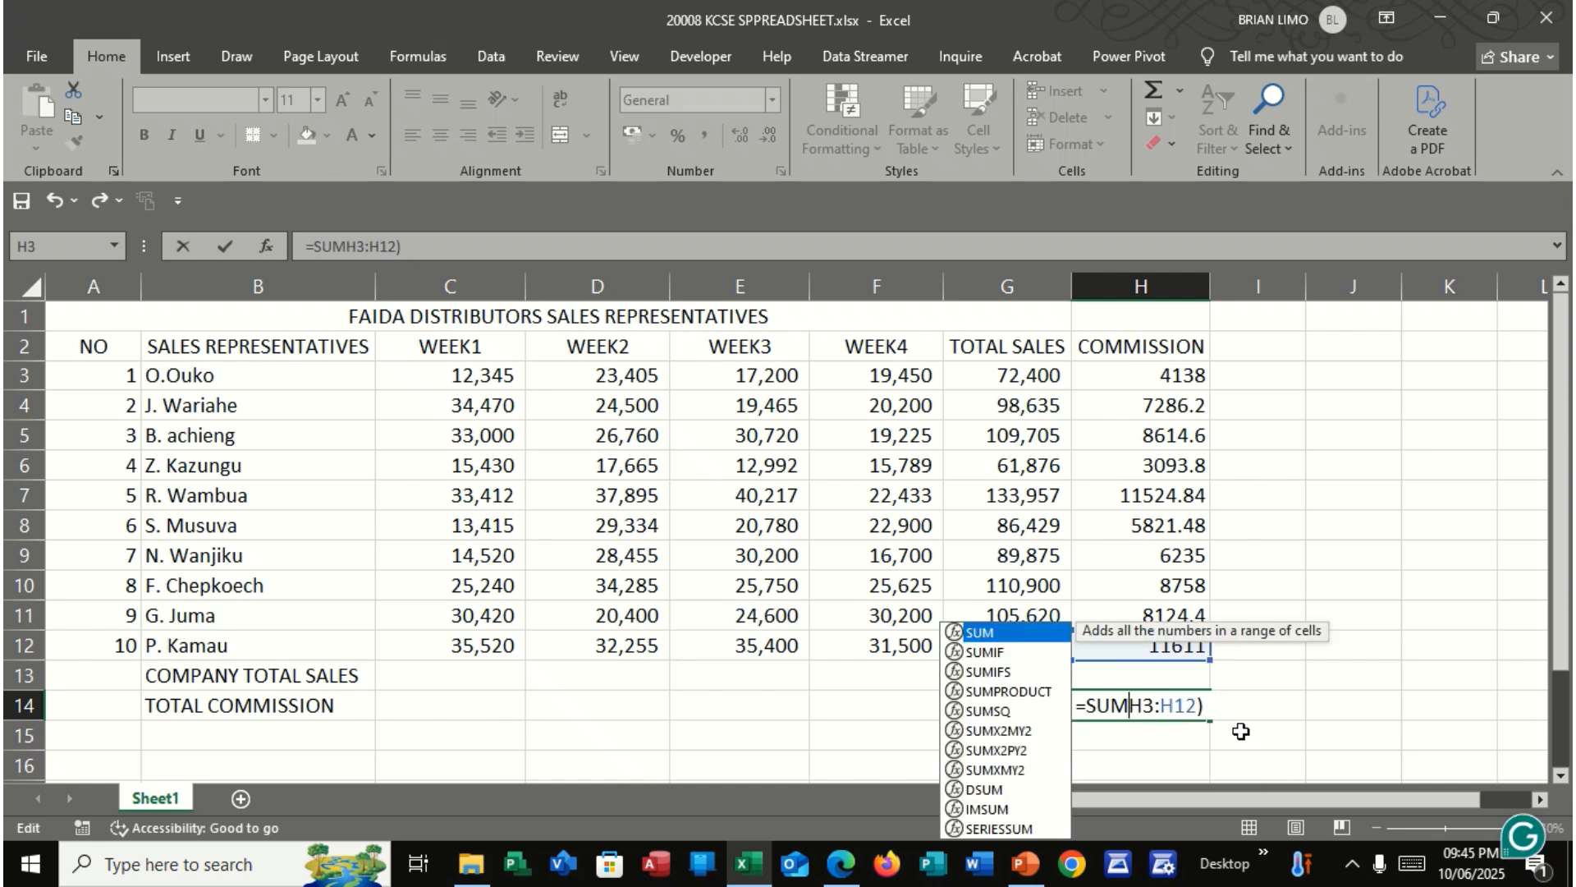
text(()
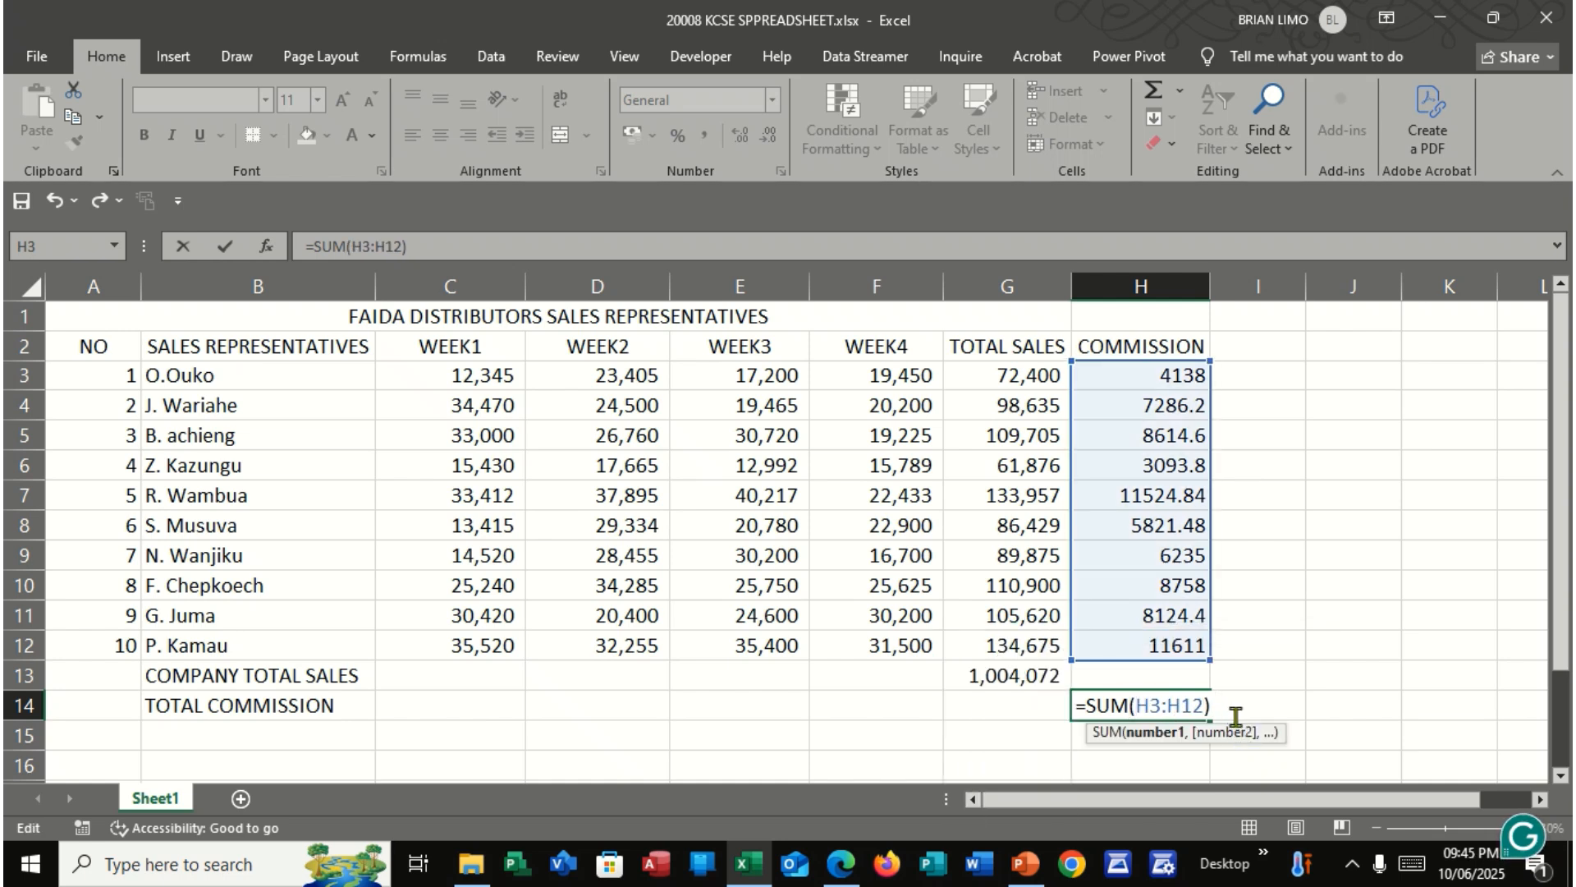
click(1229, 707)
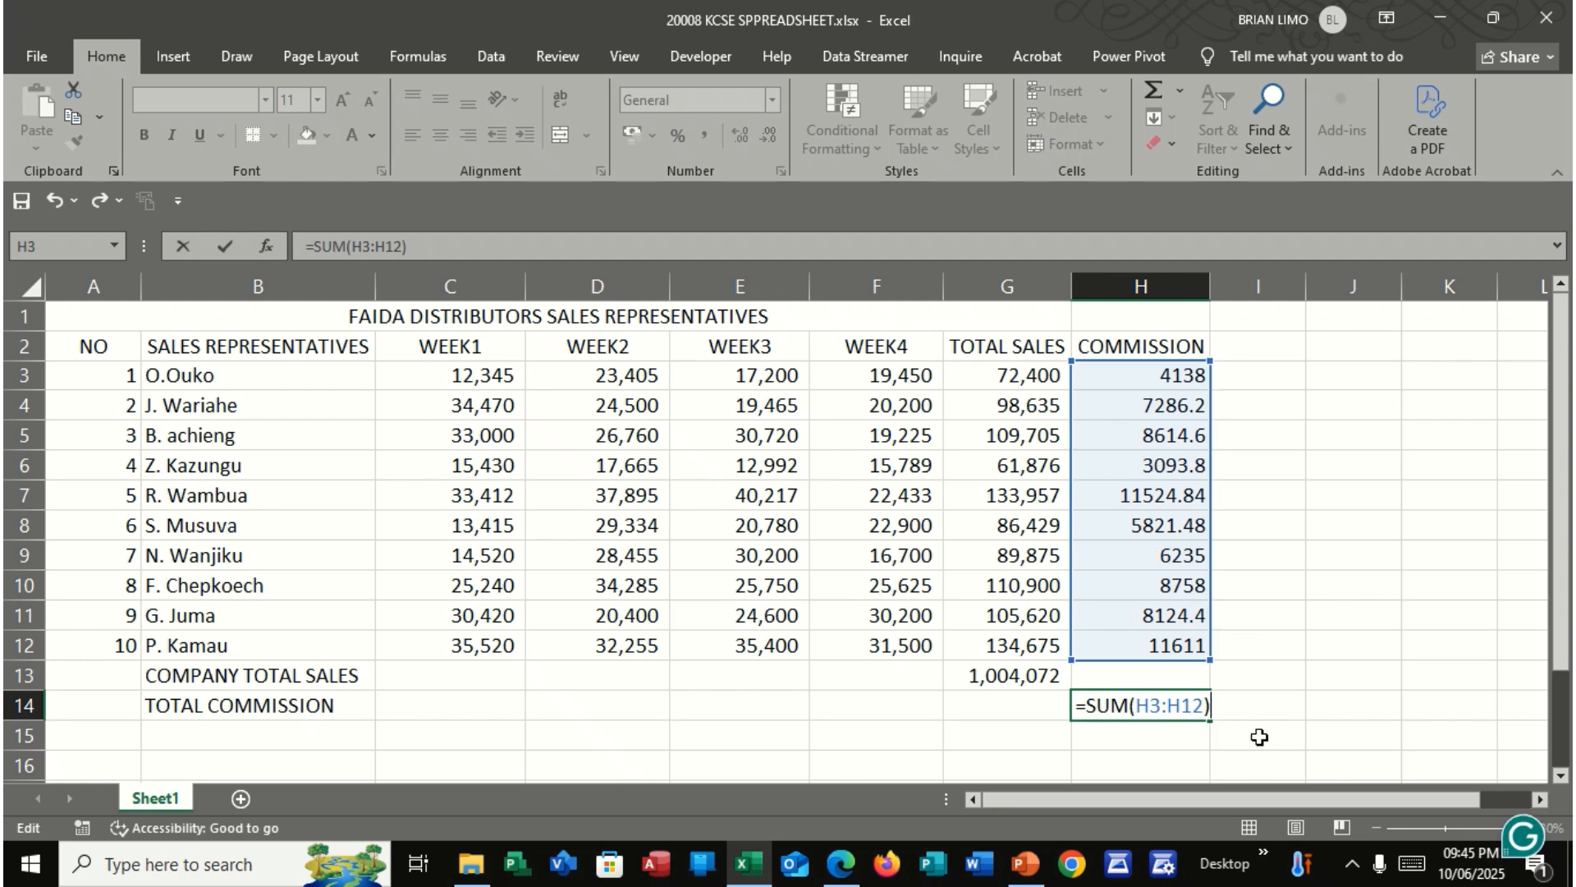
key(Return)
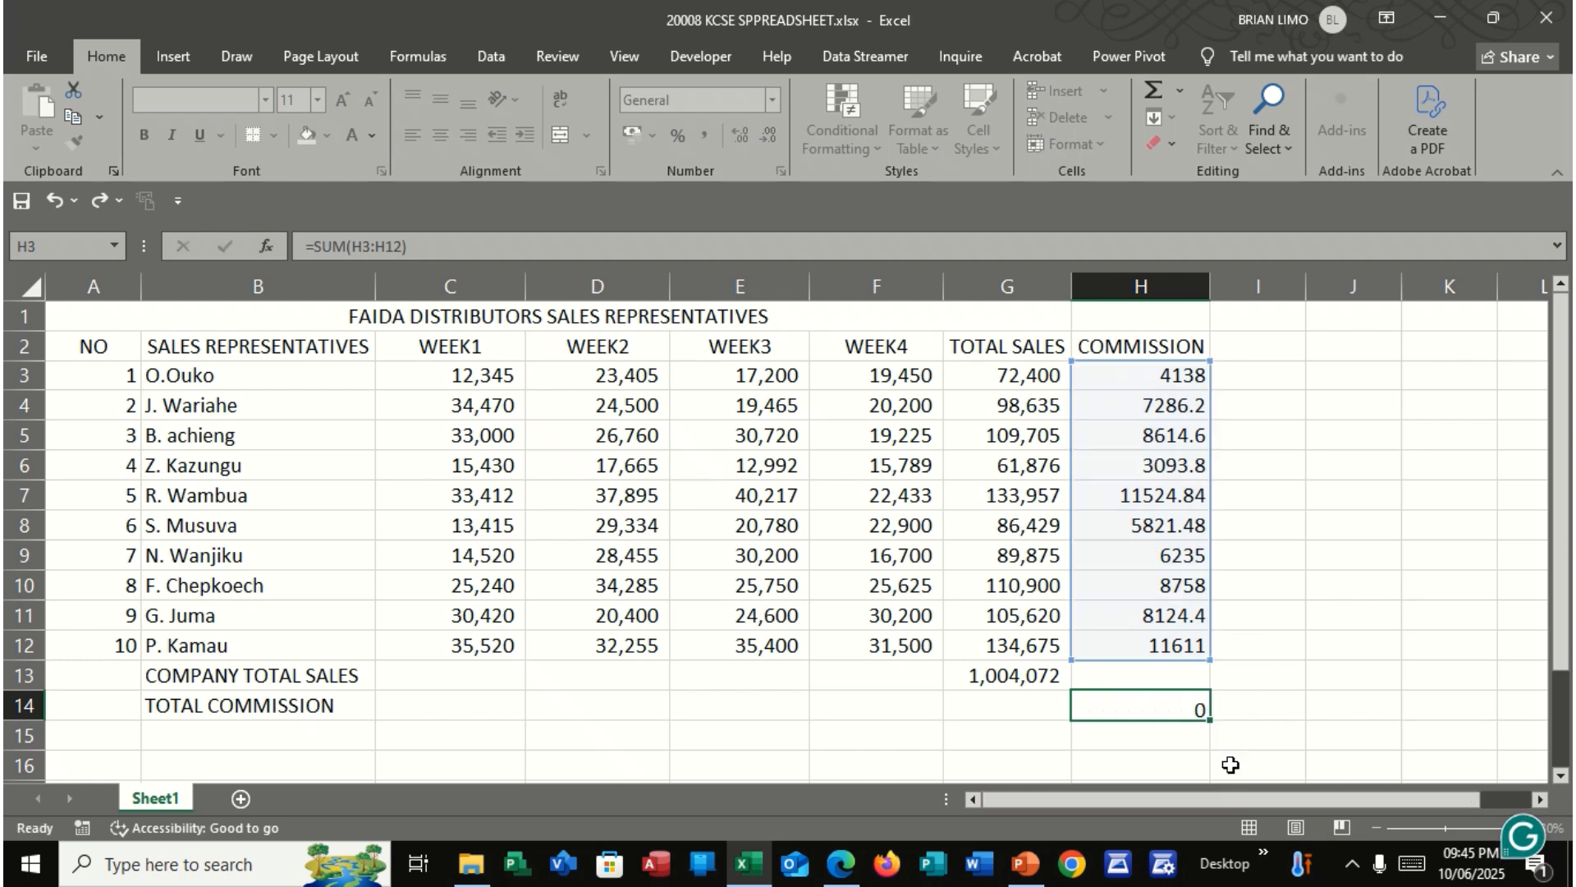
click(1179, 709)
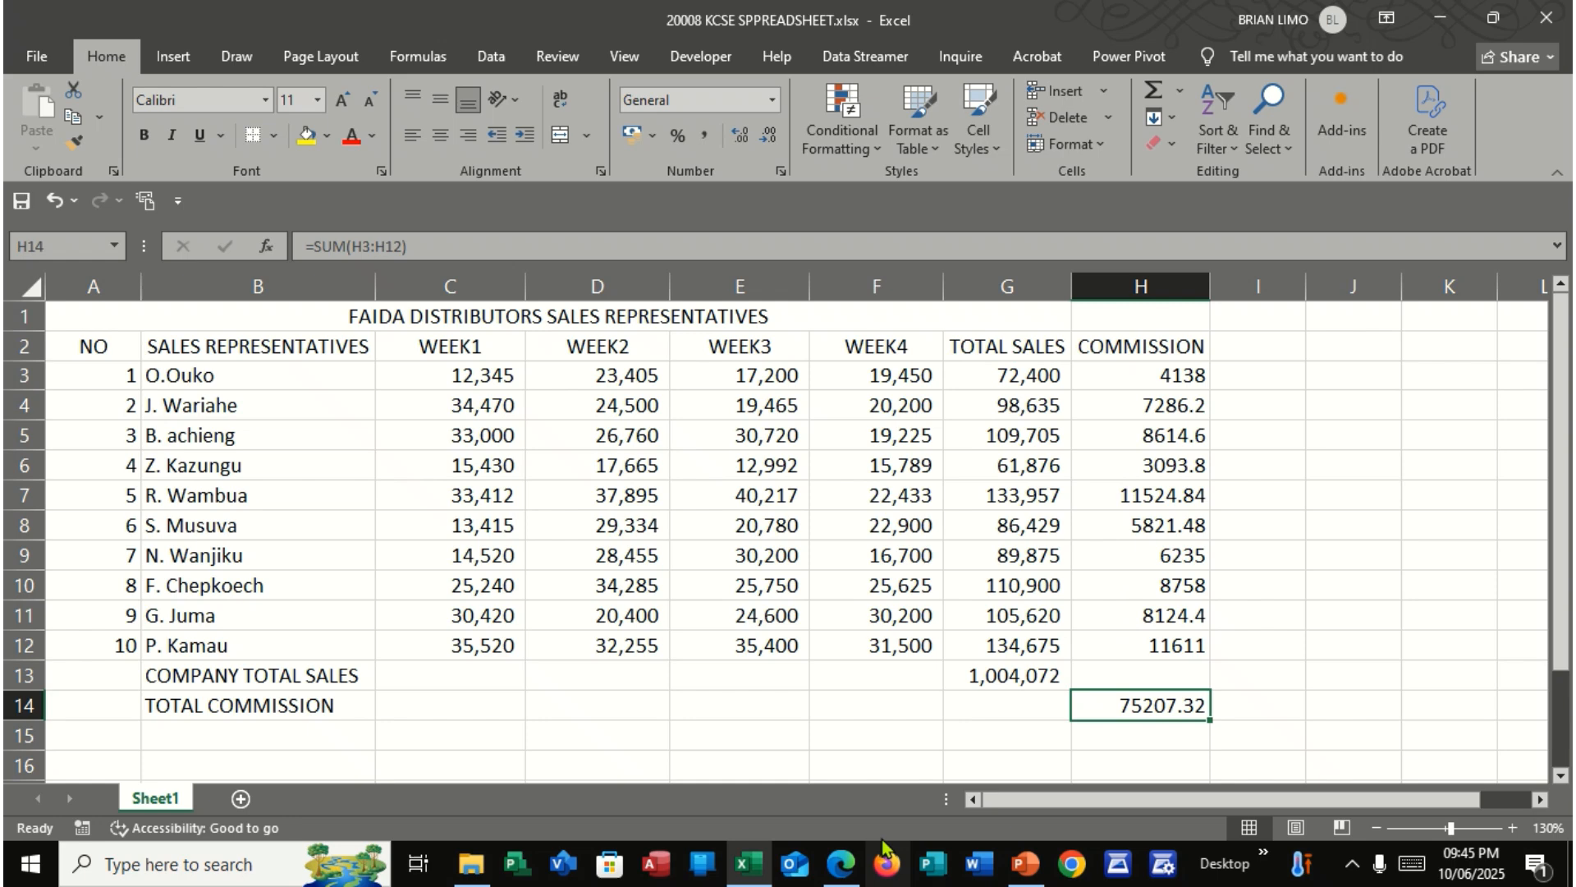
Check part (e) of the question in the exam PDF and apply Comma Style with two decimal places to C3:H14 in Excel
click(840, 864)
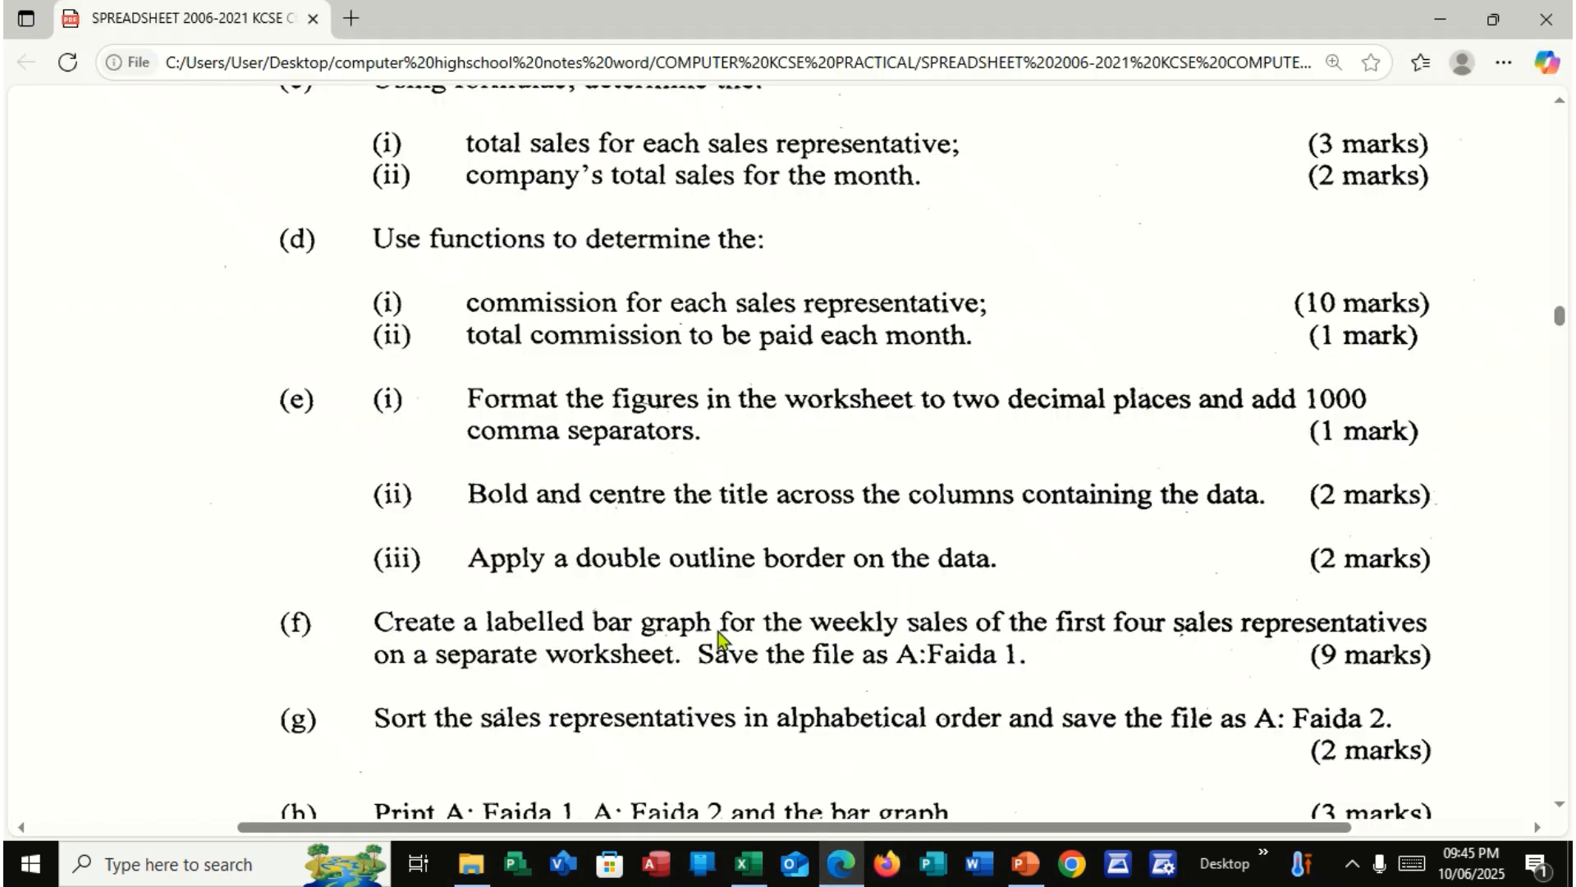
scroll(717, 638, down, 4)
scroll(711, 634, up, 2)
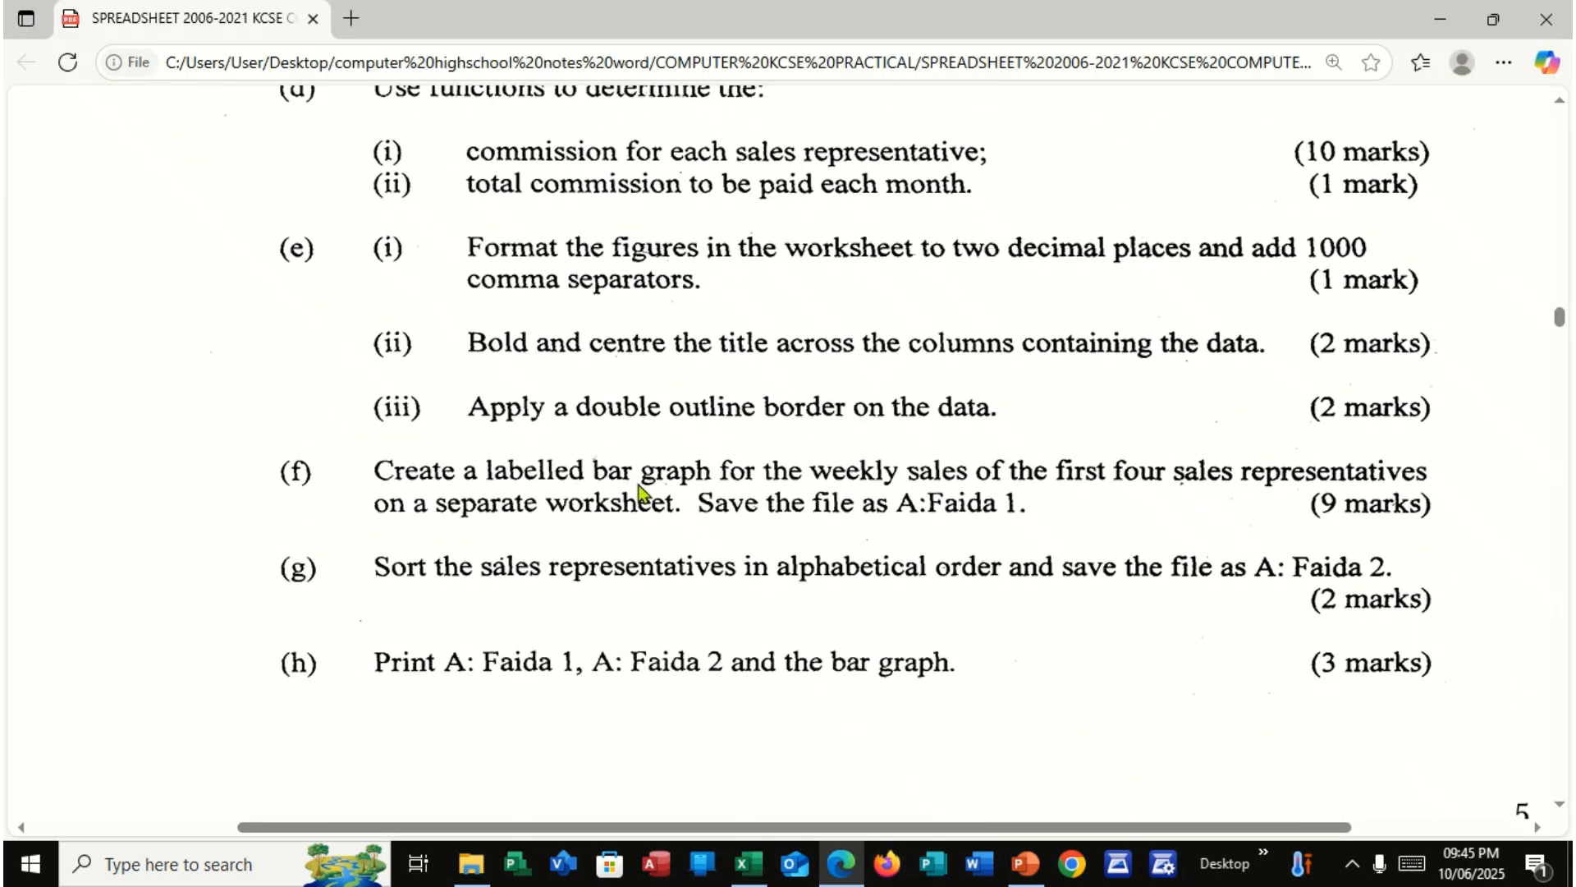
scroll(642, 493, up, 2)
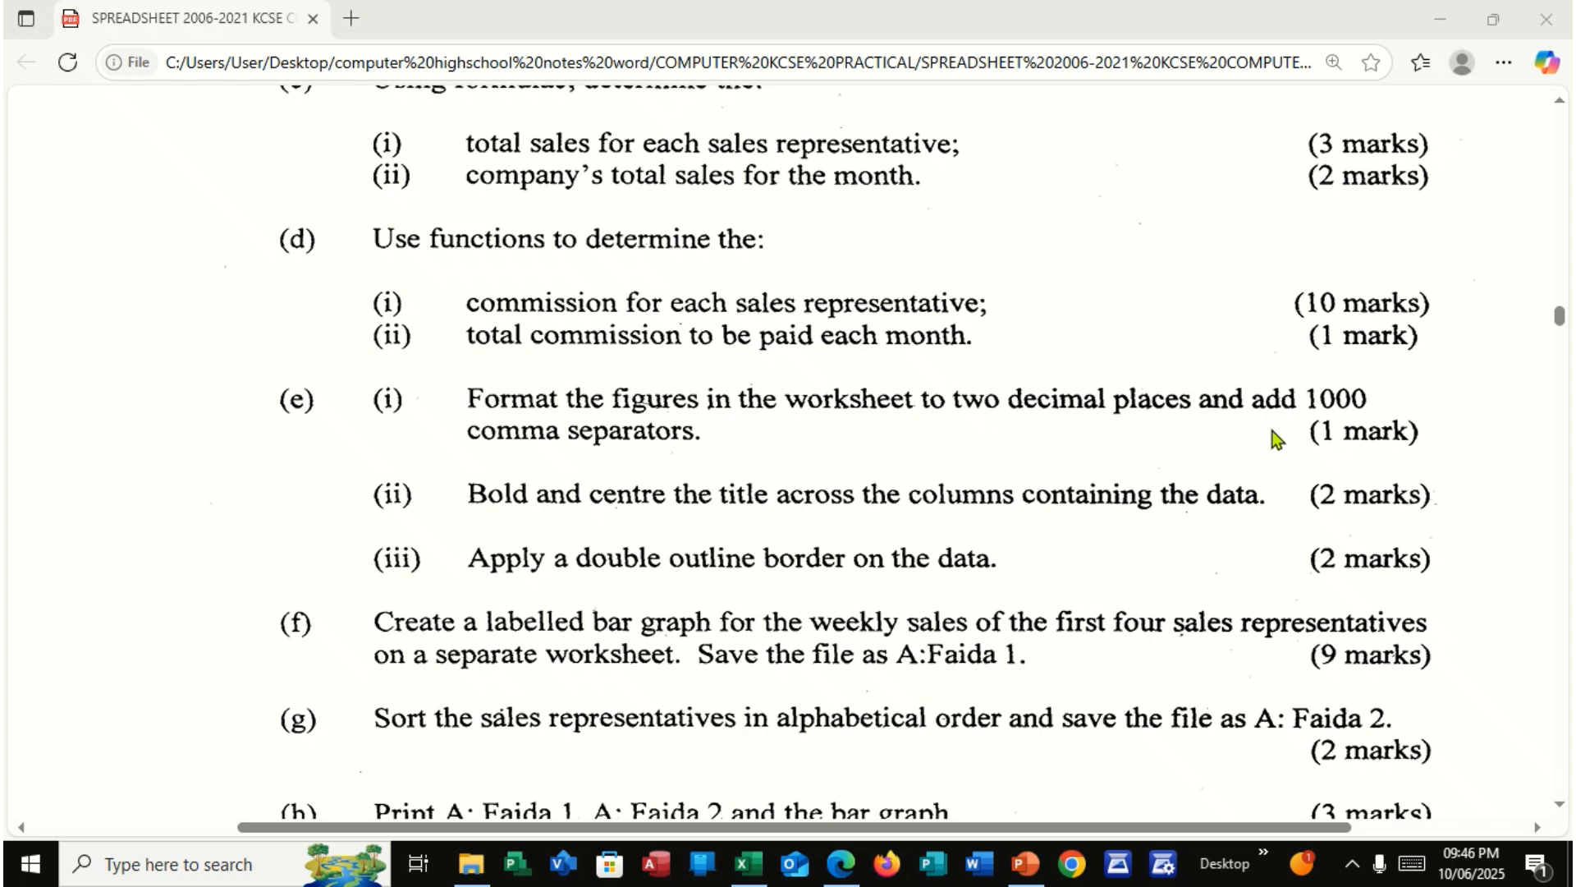
click(844, 870)
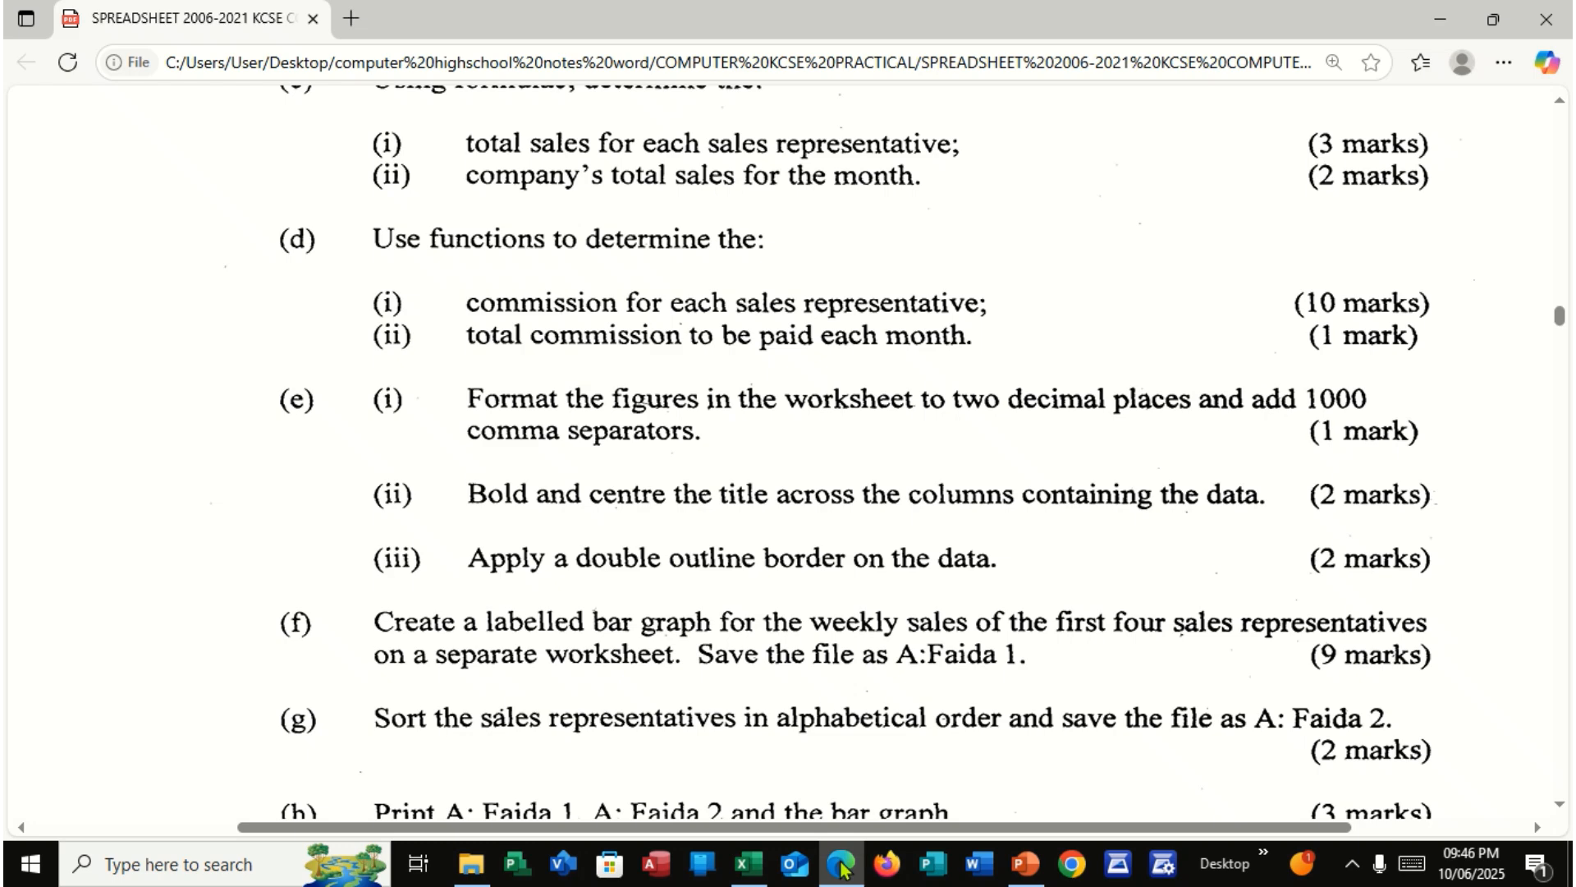
click(748, 864)
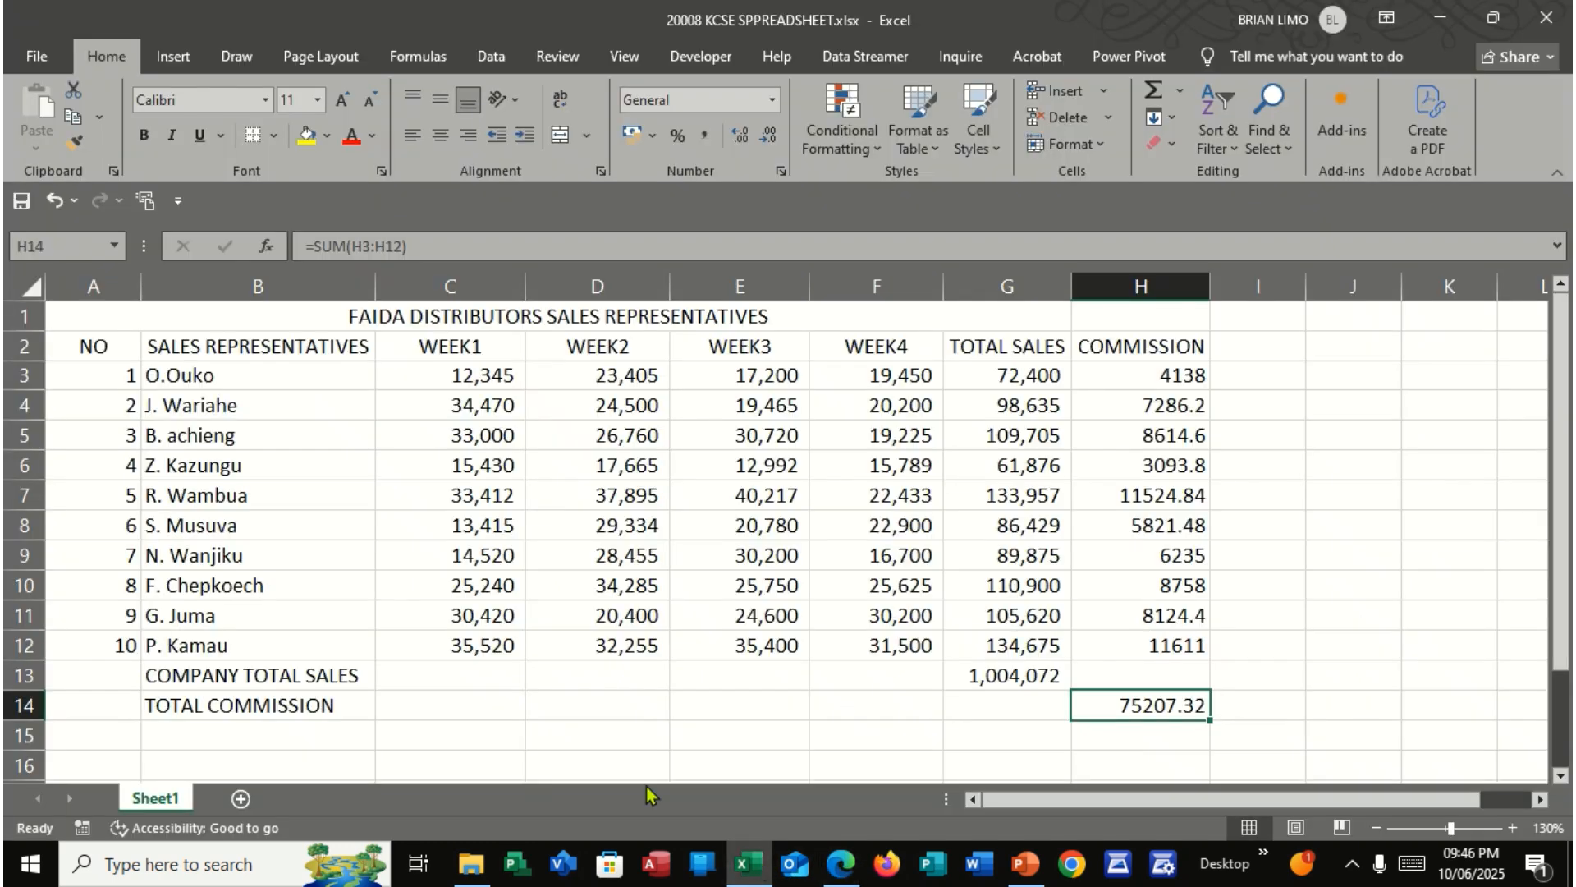
drag(492, 375, 1172, 706)
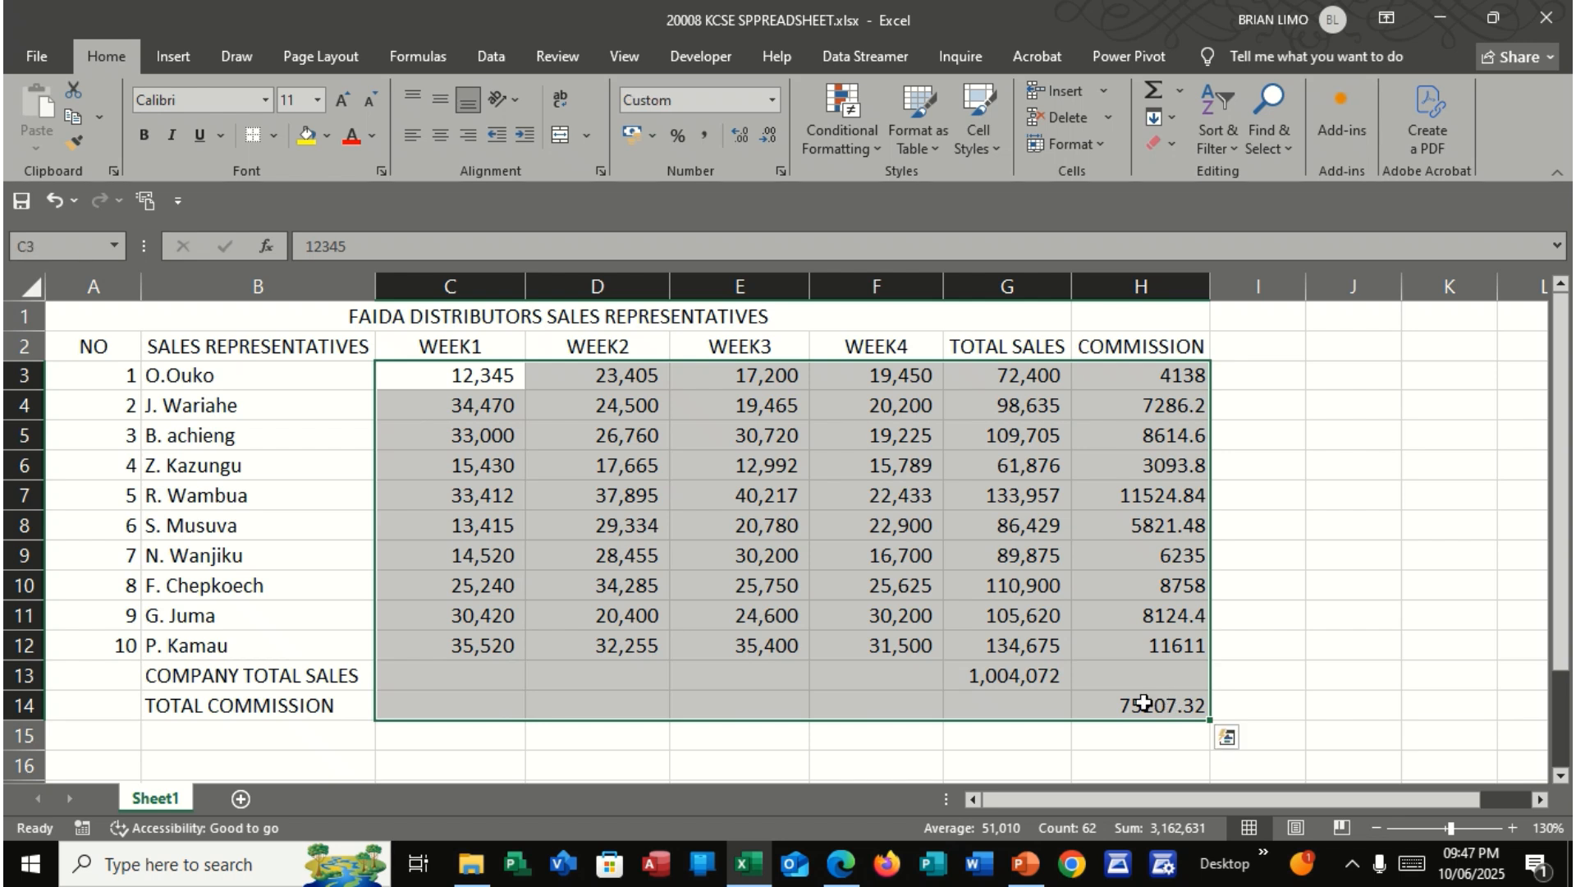
click(706, 135)
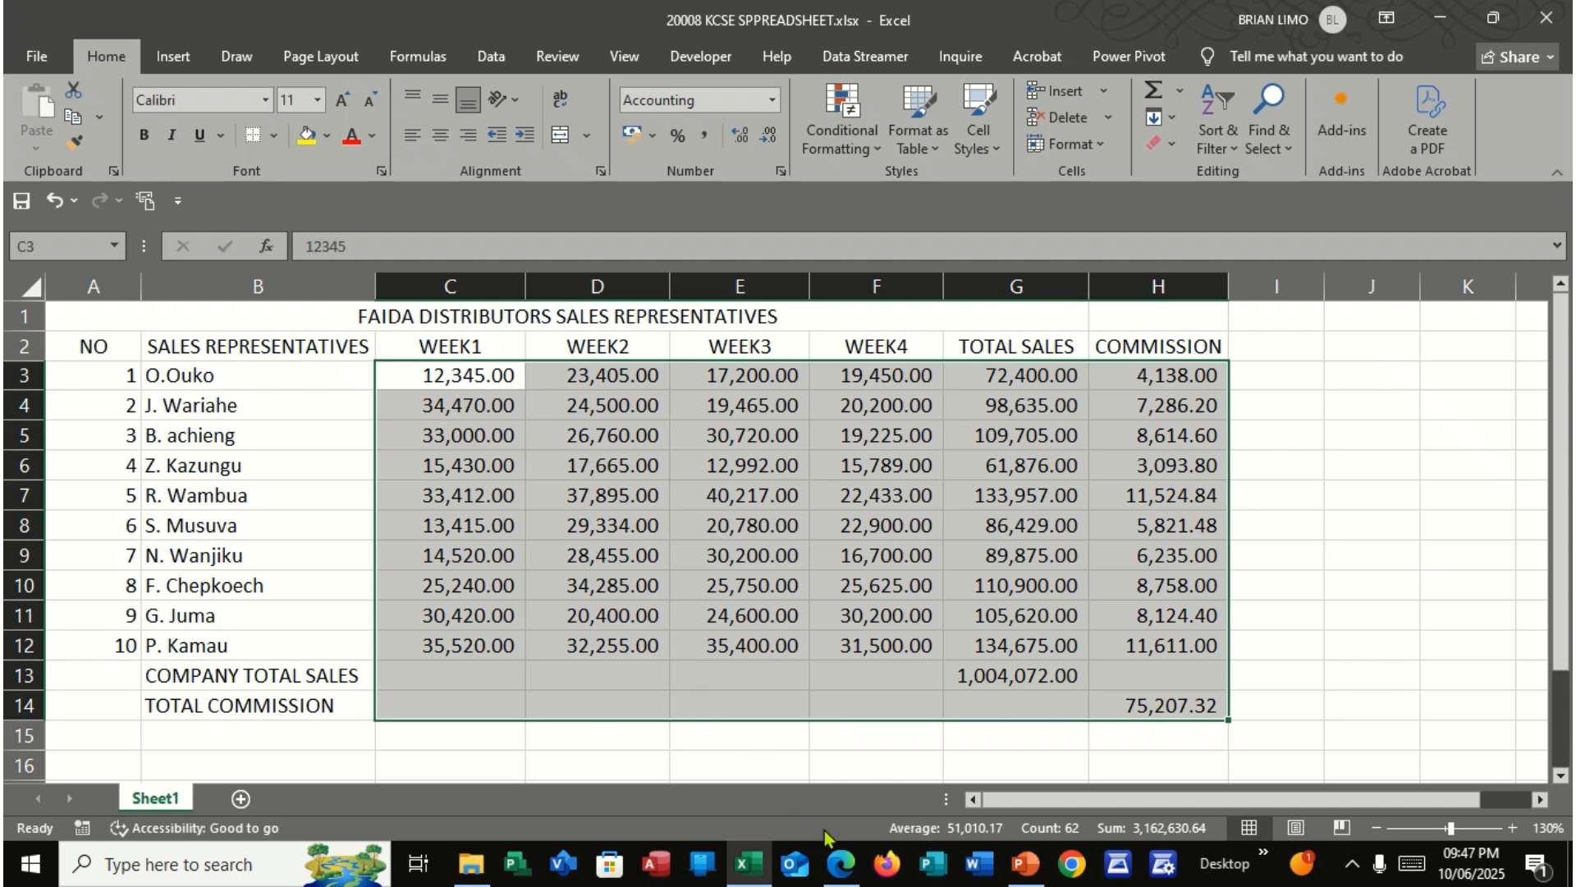
Check part (e)(ii) in the exam PDF, then merge and centre the worksheet title across A1:H1 and make it bold
click(840, 862)
scroll(721, 680, down, 1)
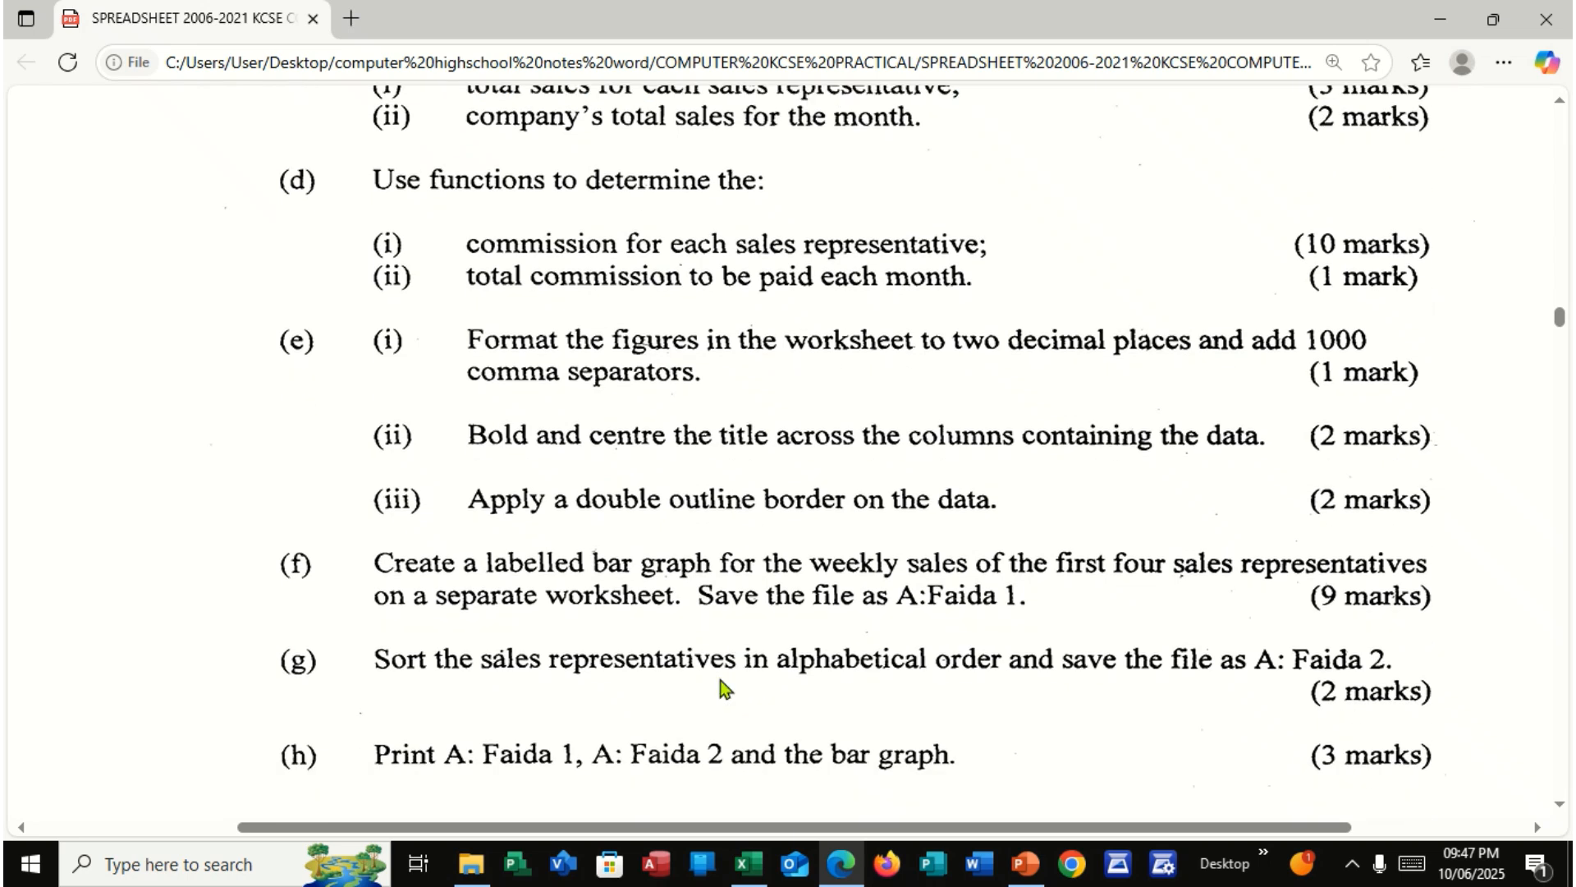
scroll(720, 679, down, 1)
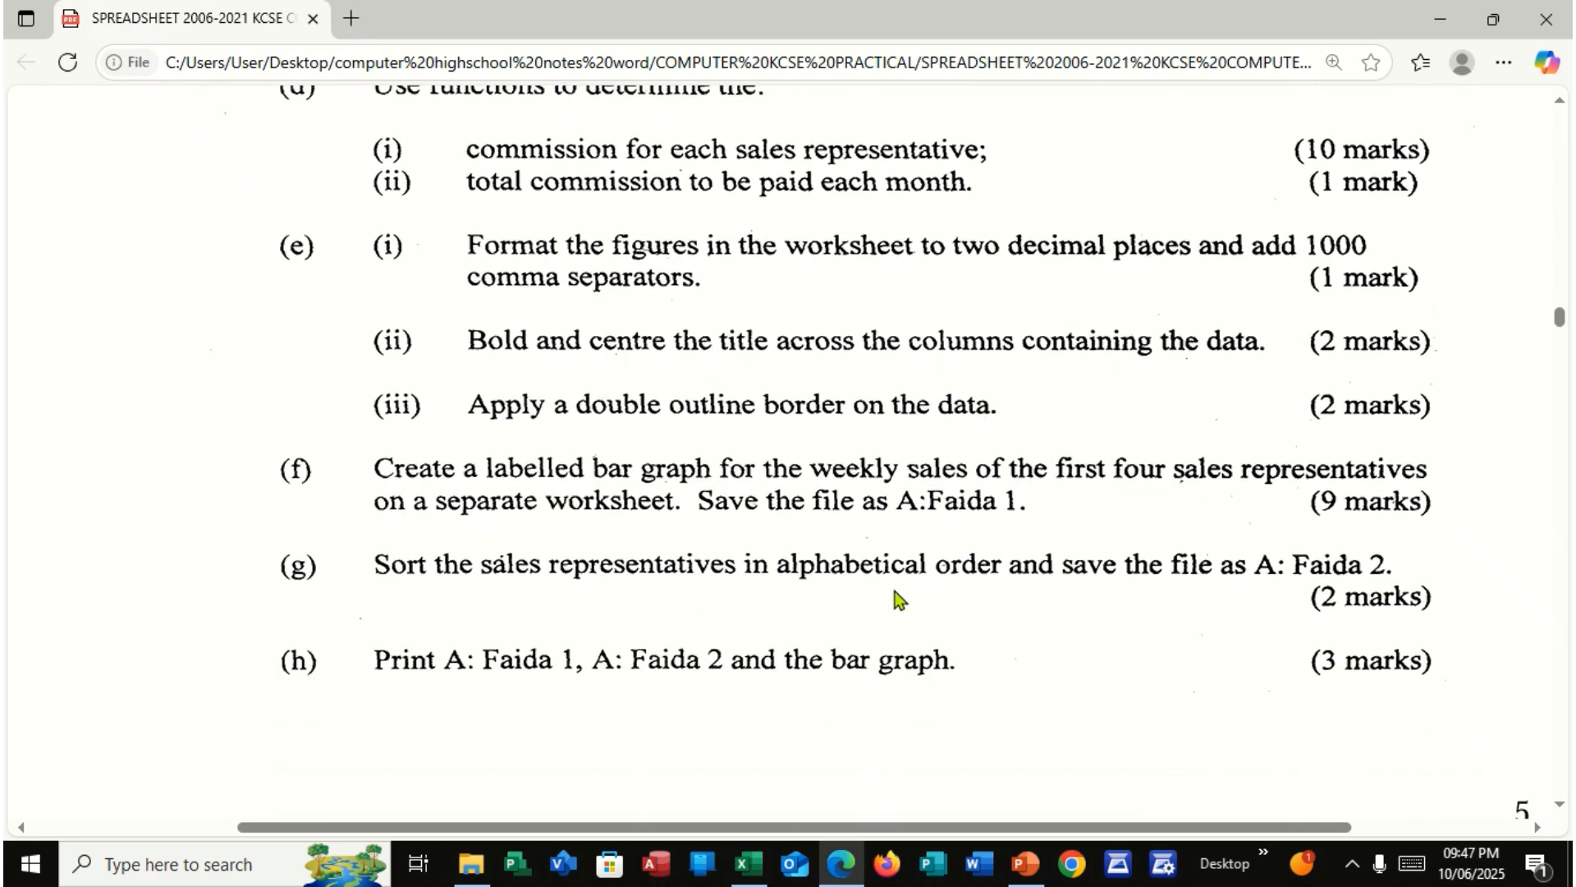
click(748, 864)
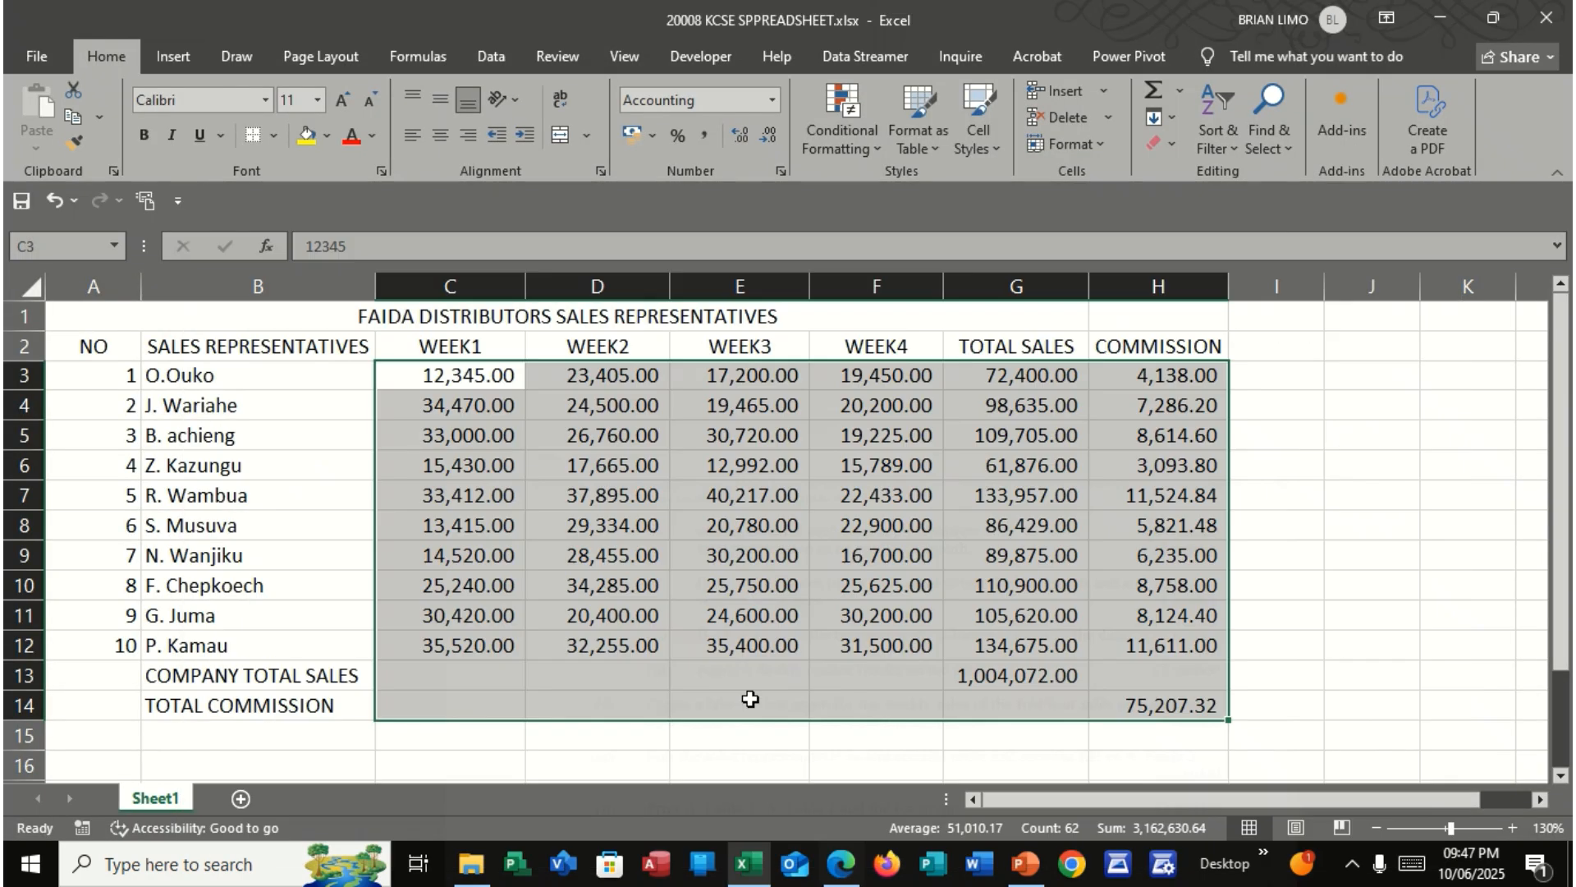
drag(194, 319, 1129, 311)
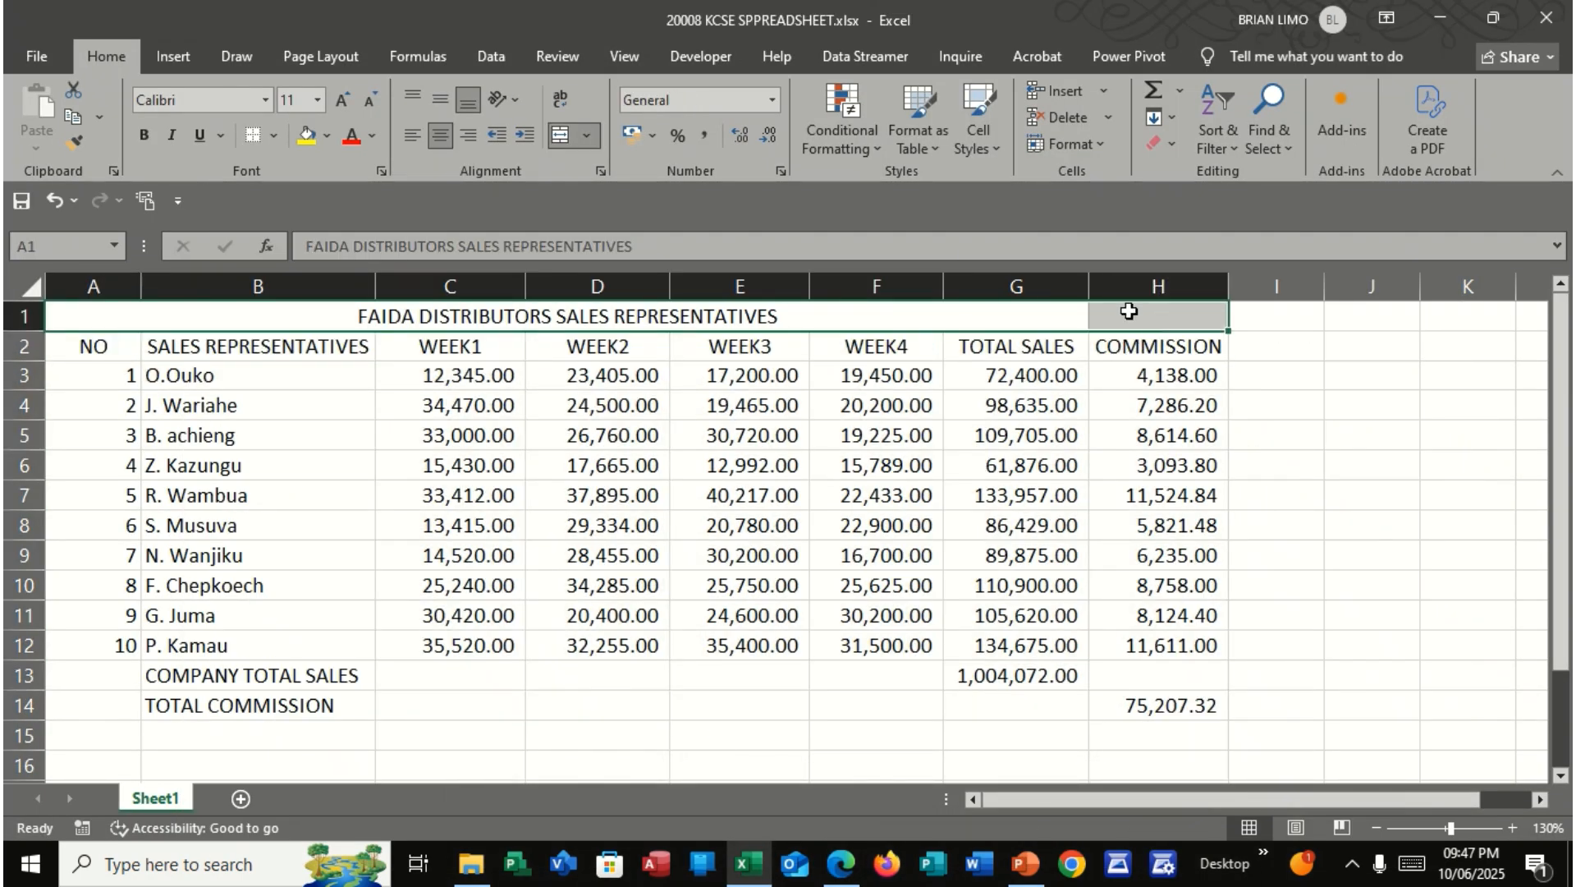
click(559, 140)
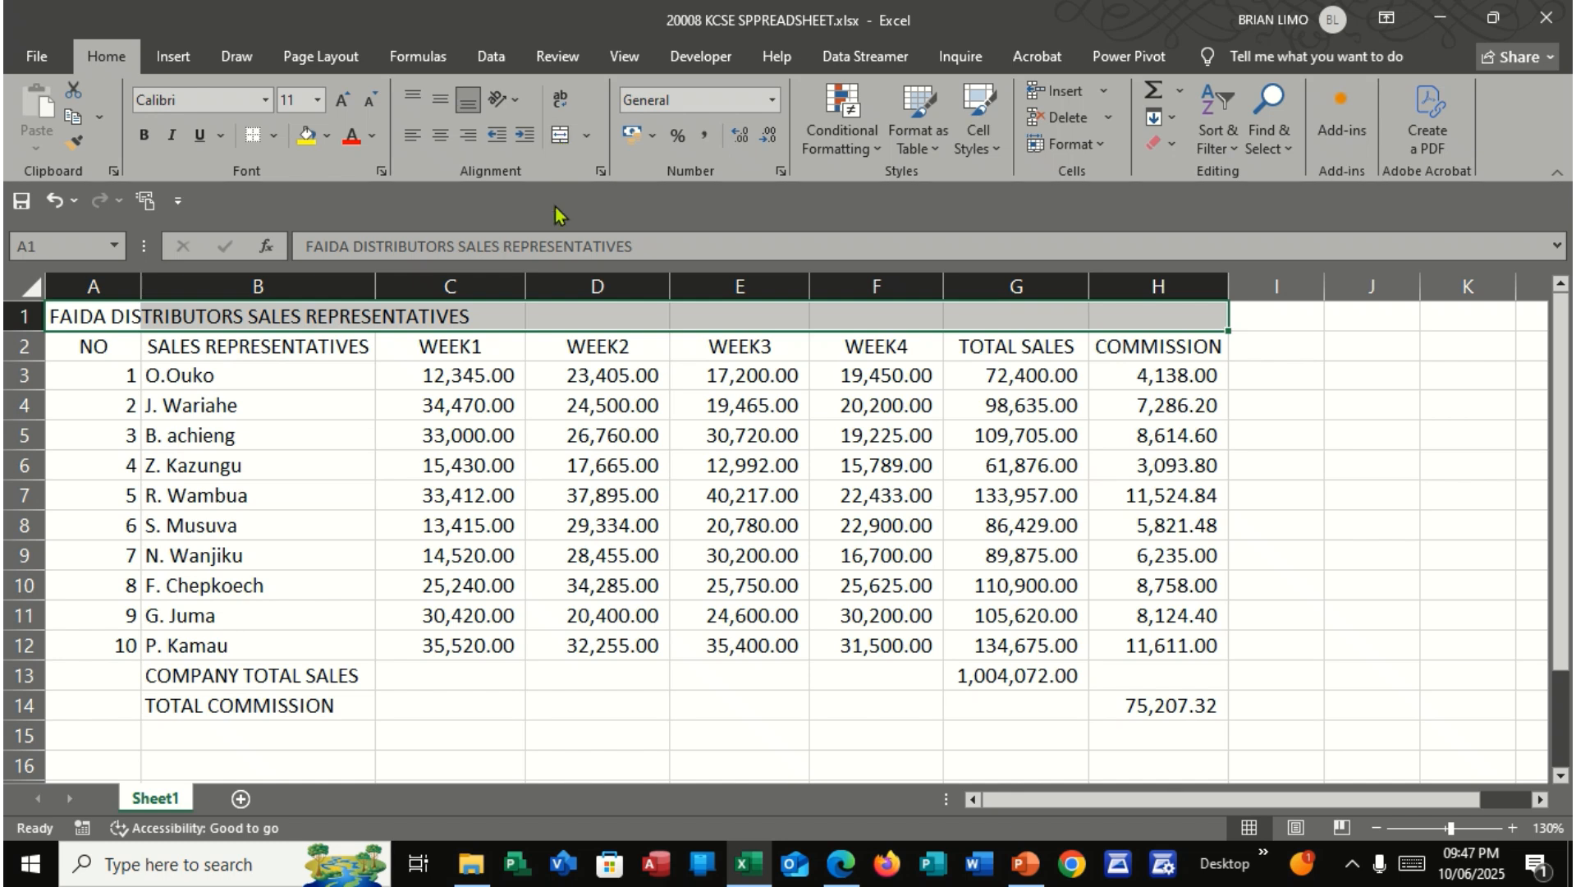
click(559, 135)
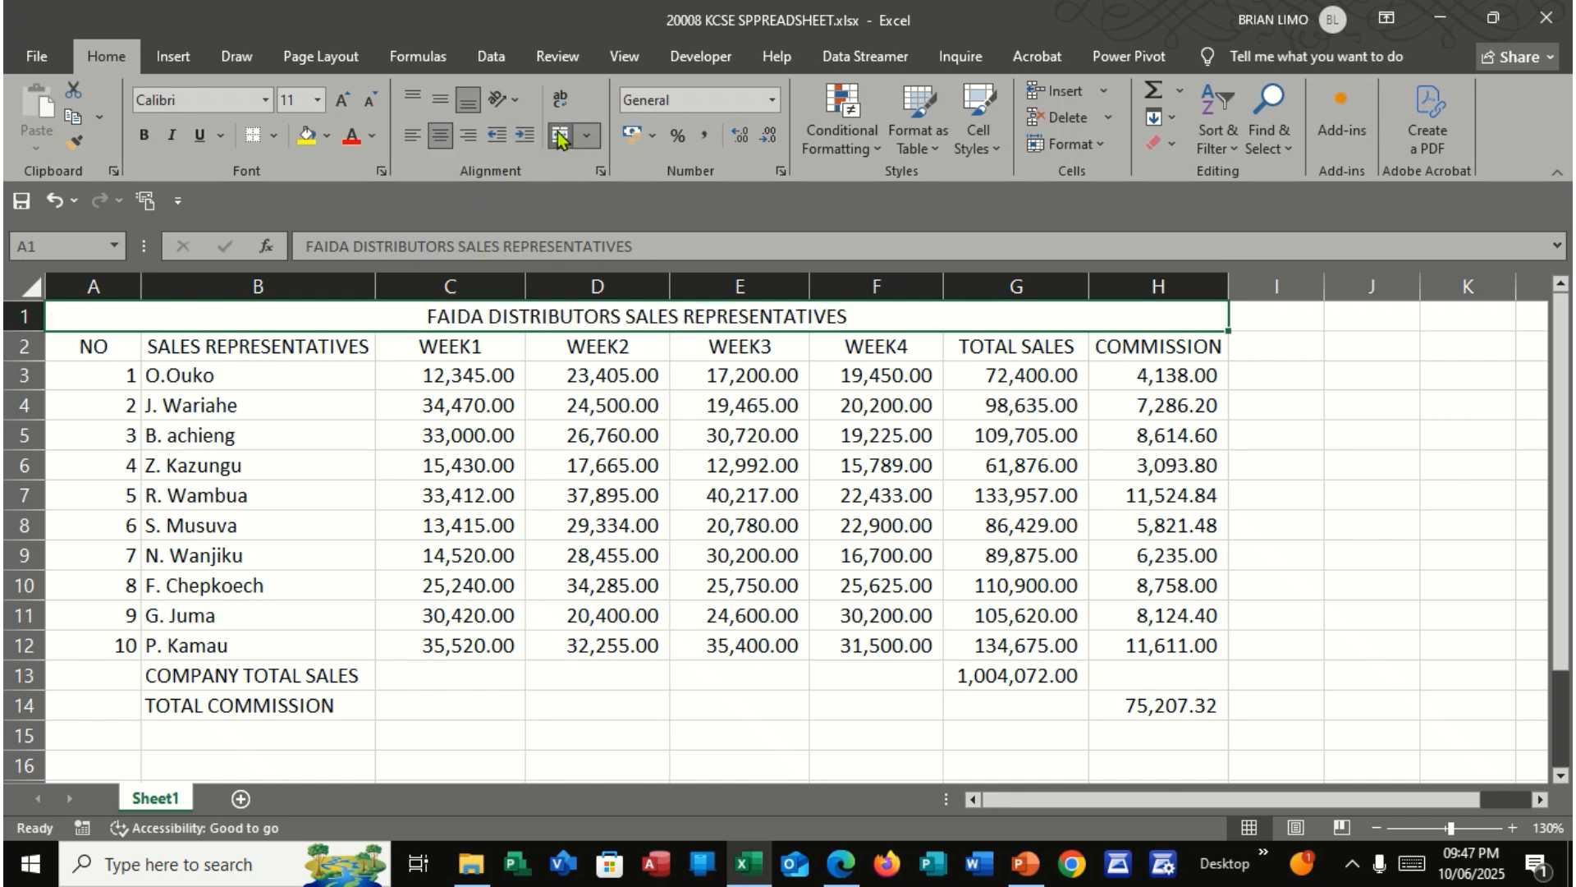
click(145, 135)
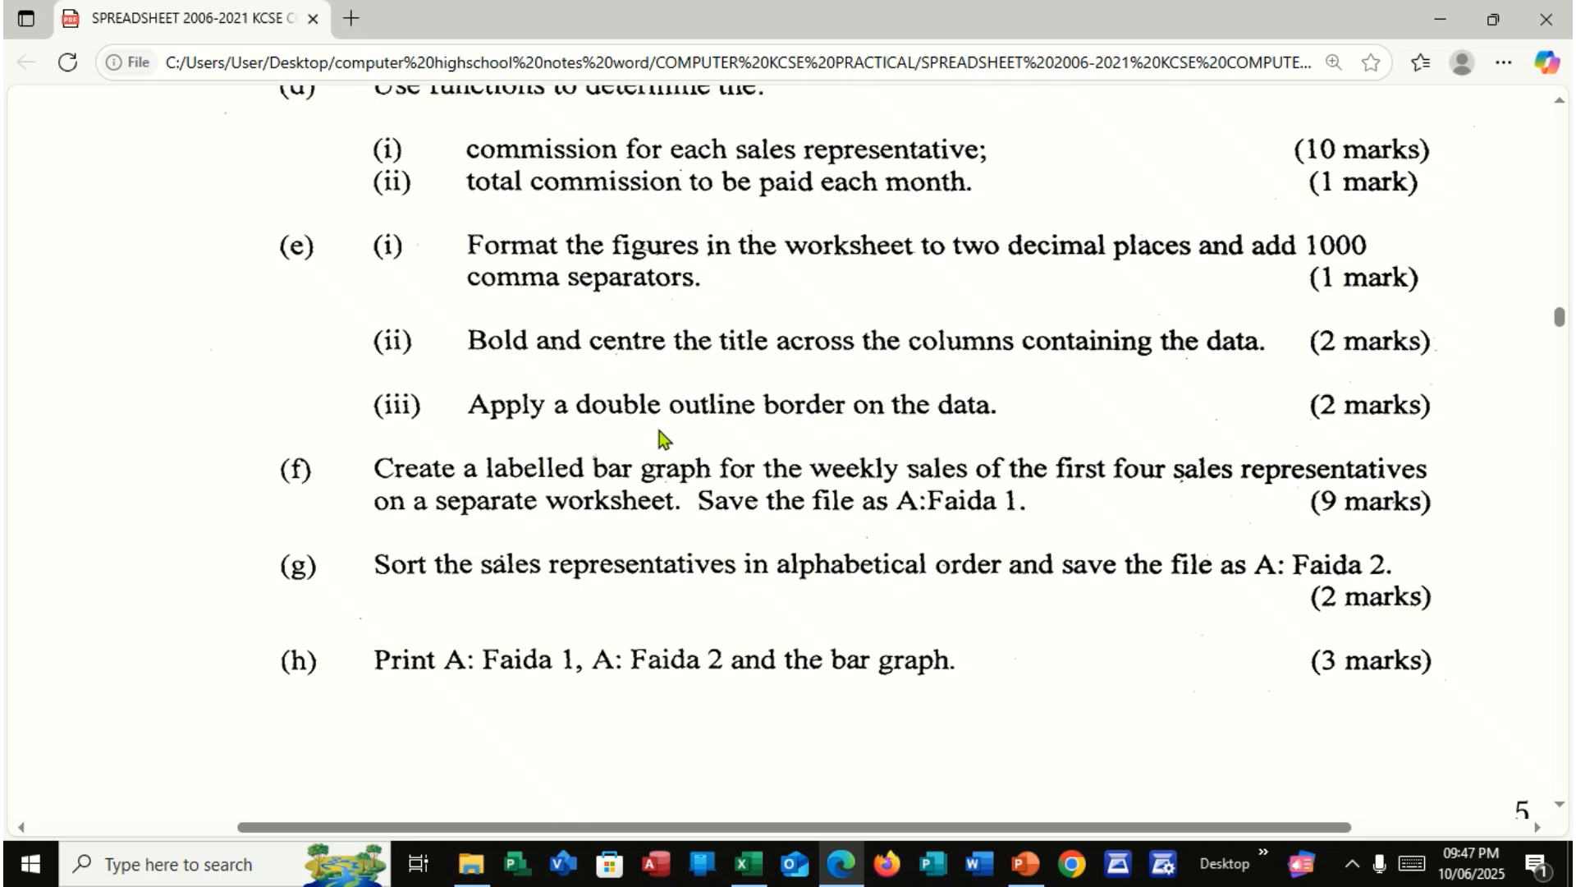
Check part (e)(iii) in the exam PDF and apply all borders to the data range A1:H14
click(842, 863)
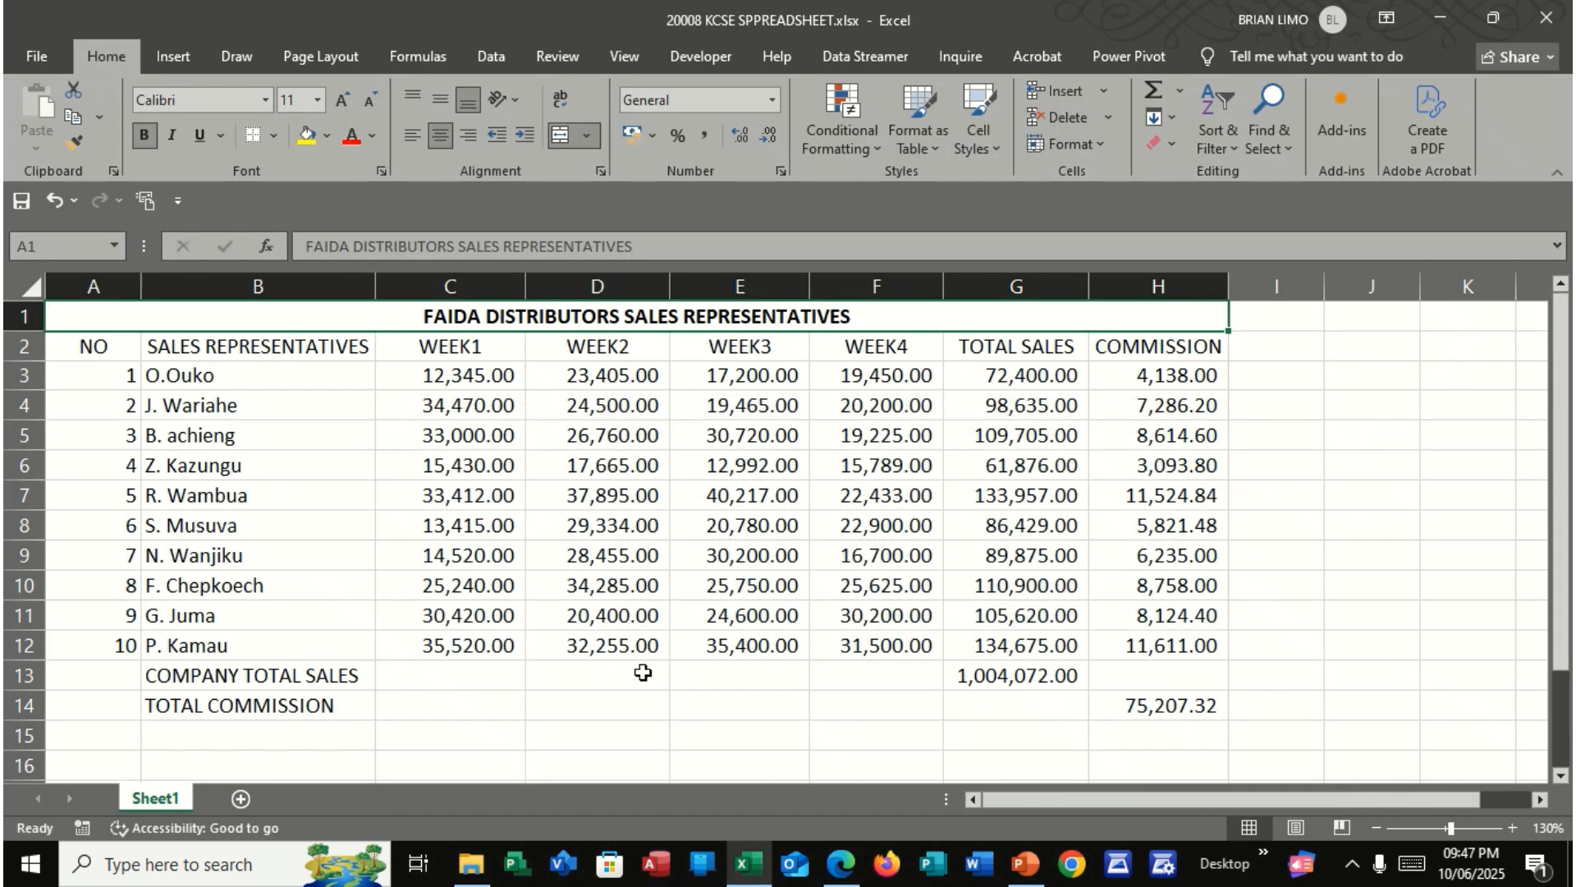
drag(130, 316, 224, 703)
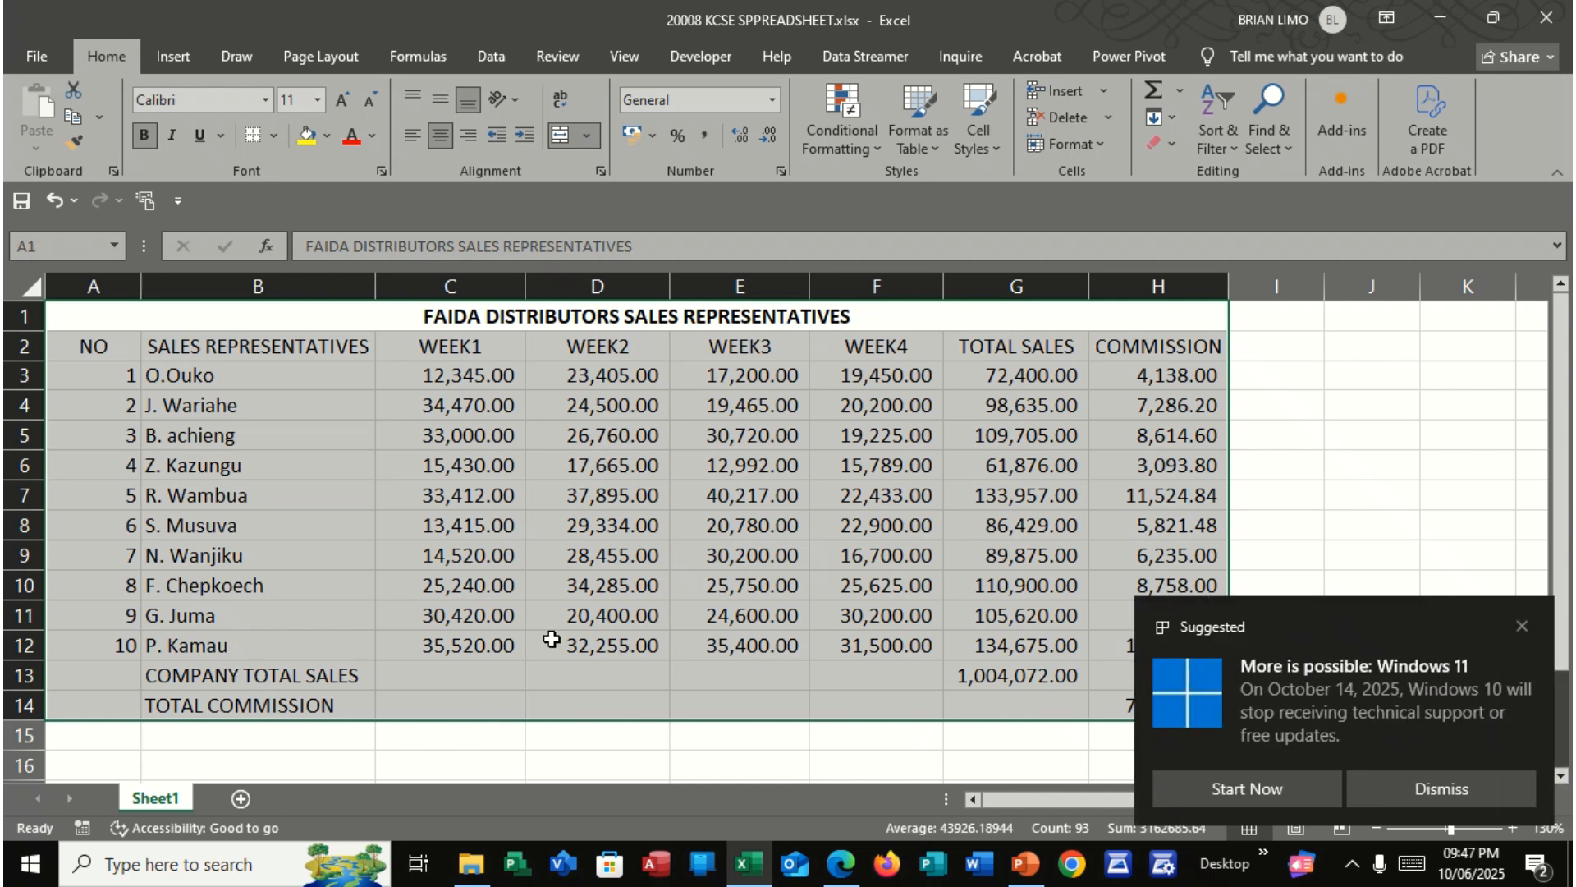
click(1523, 627)
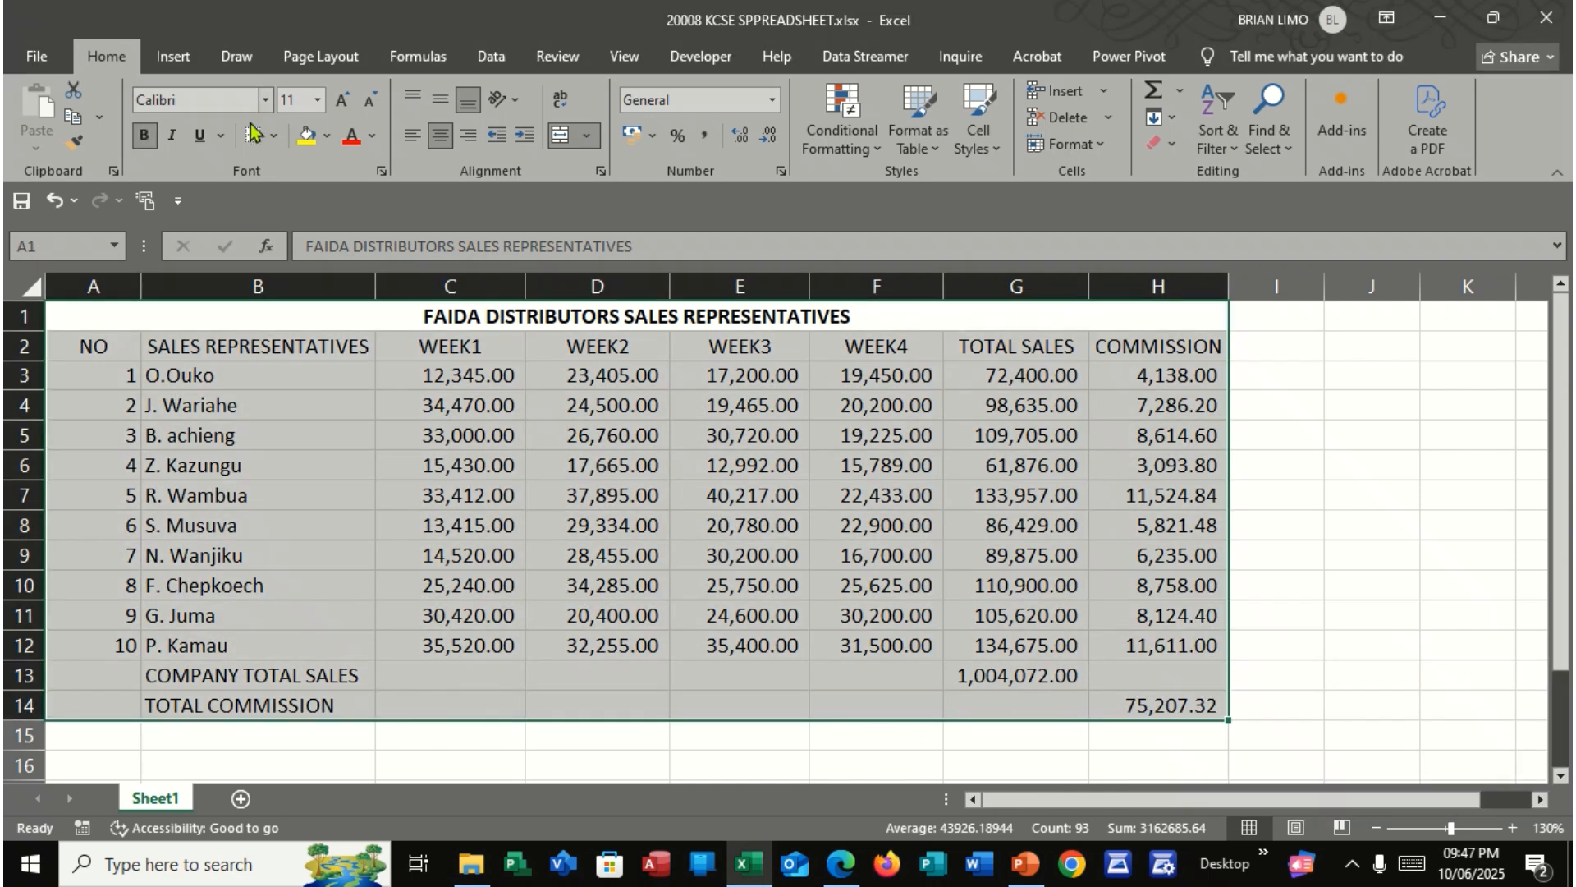
click(279, 134)
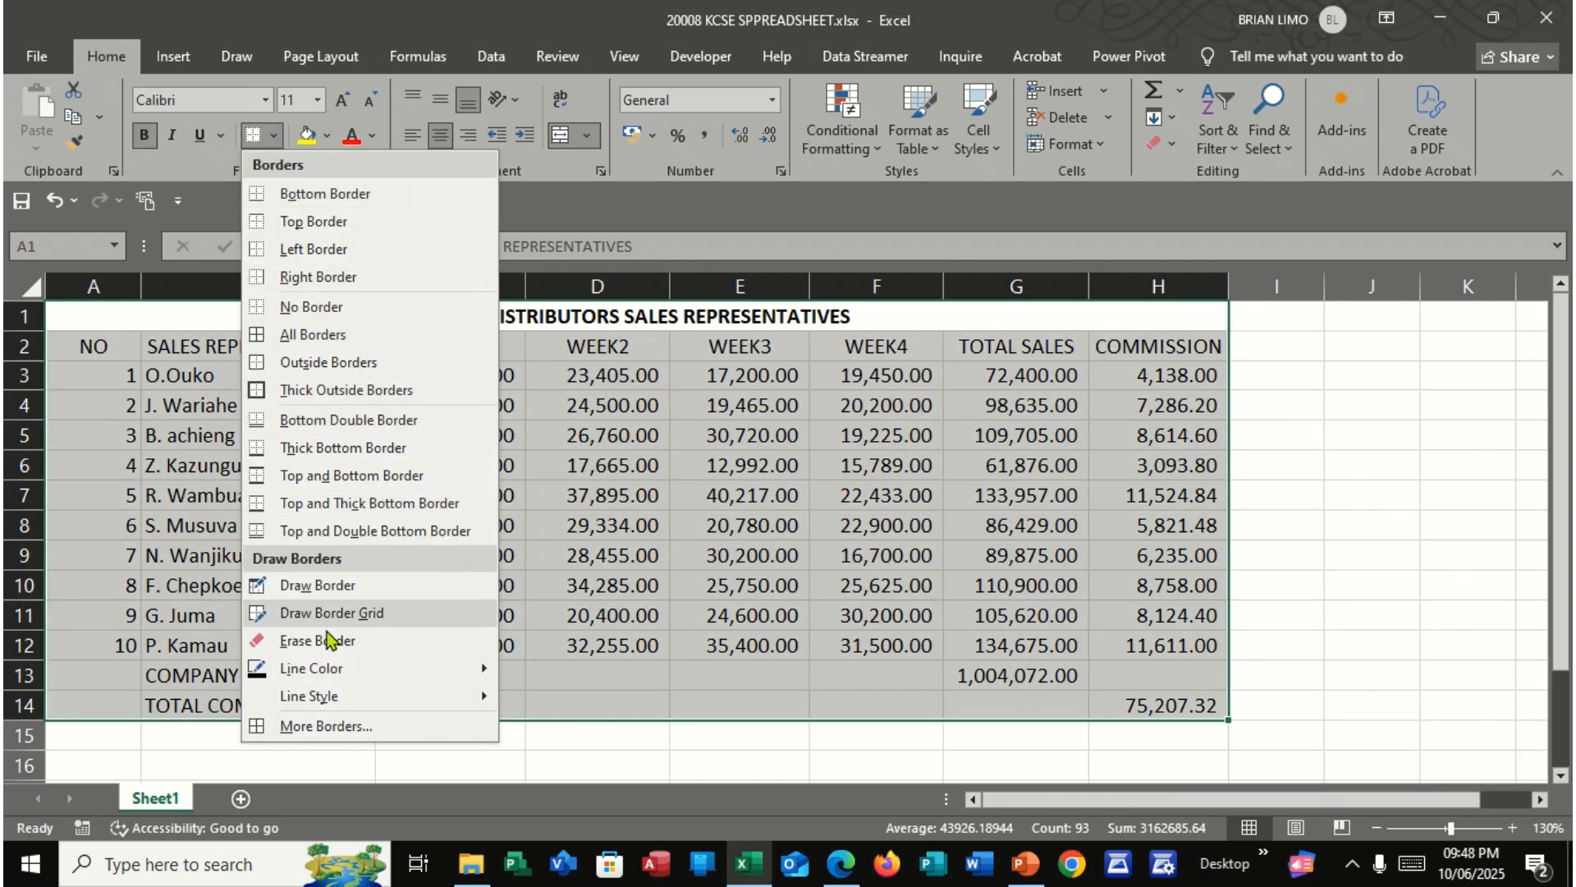
click(328, 336)
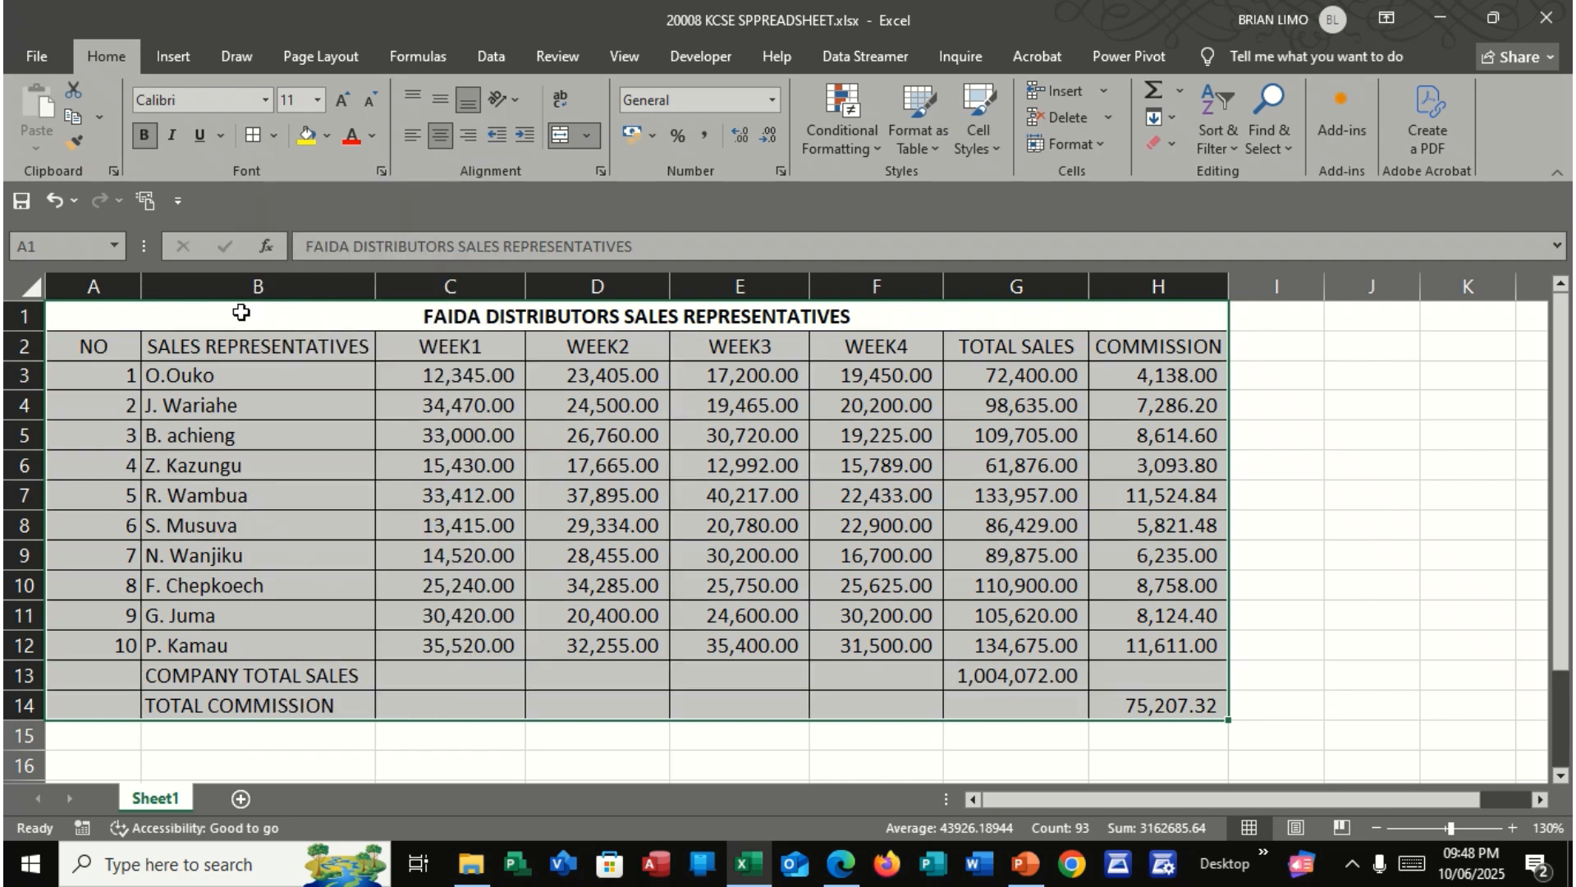
Apply a double-line outline border around the data range A1:H14
click(273, 135)
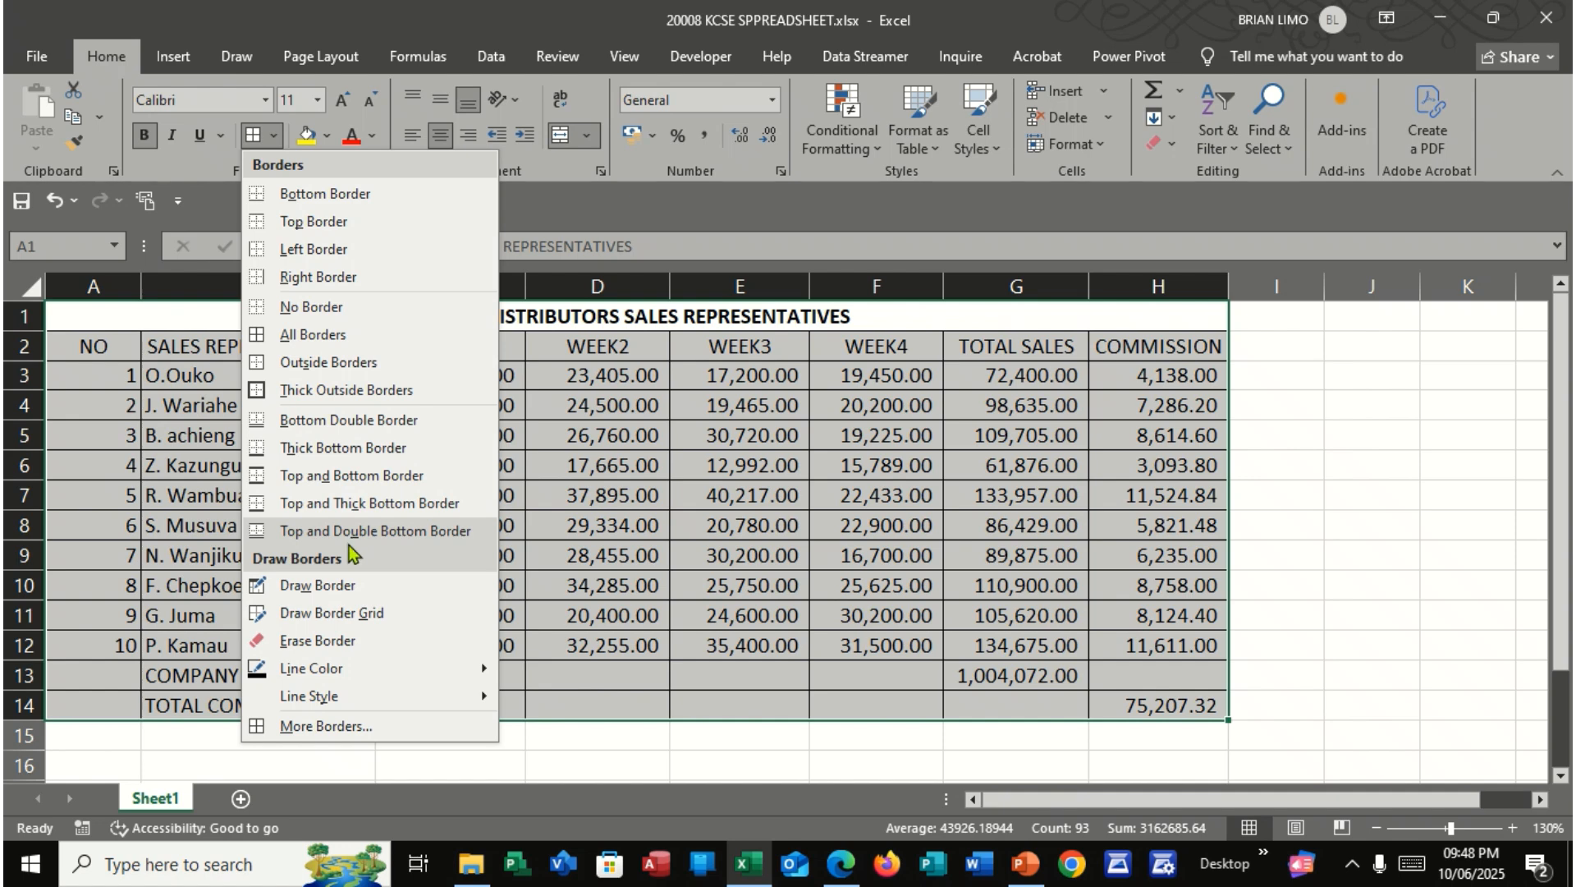
click(329, 728)
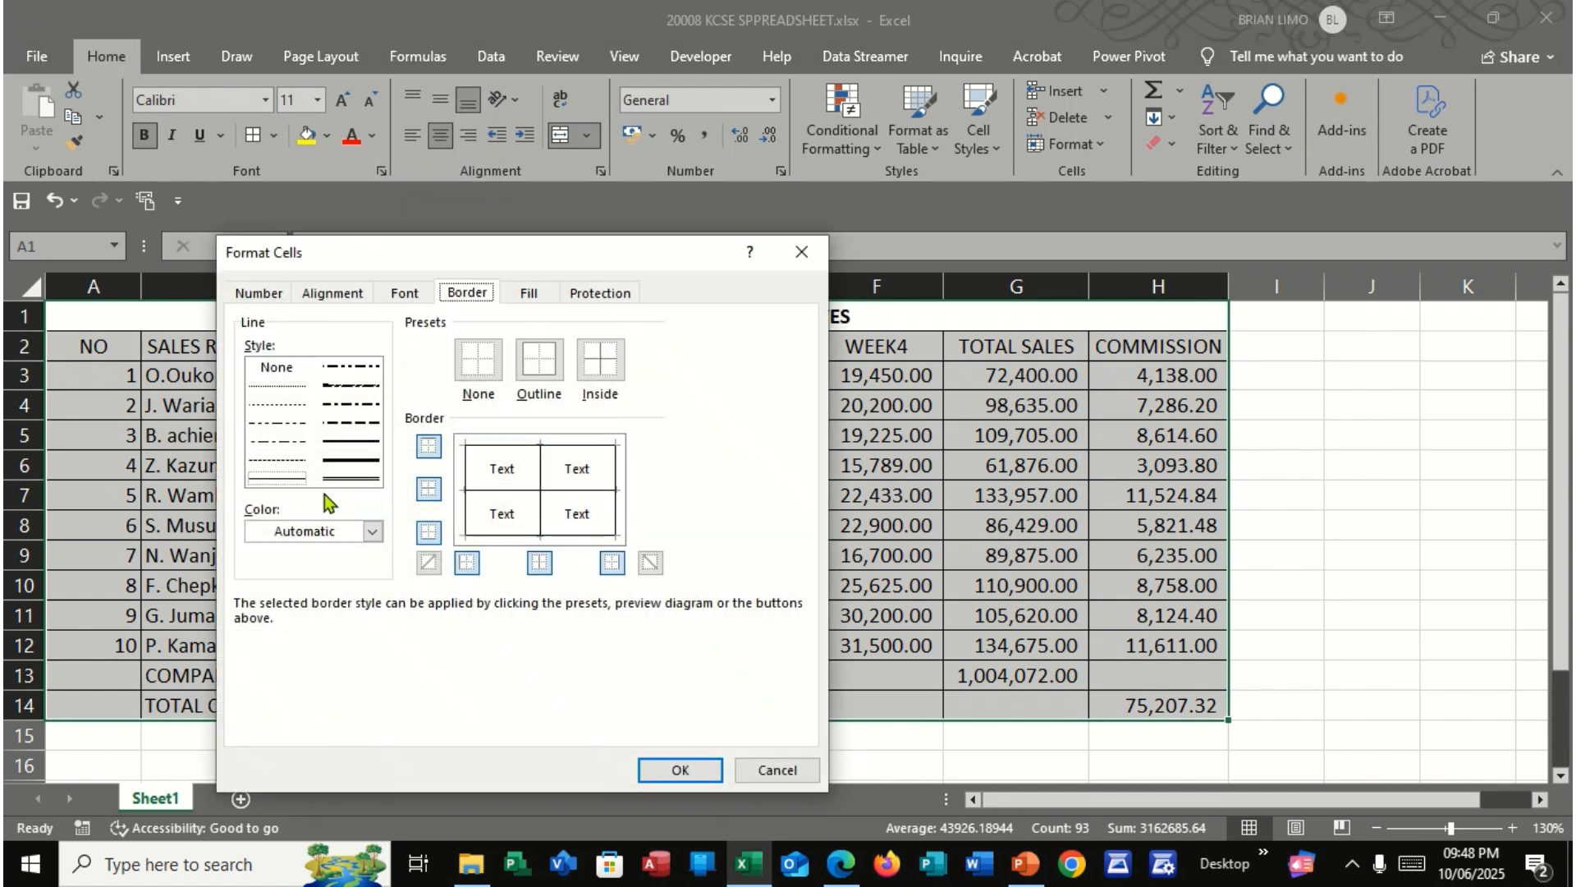
click(358, 480)
click(540, 372)
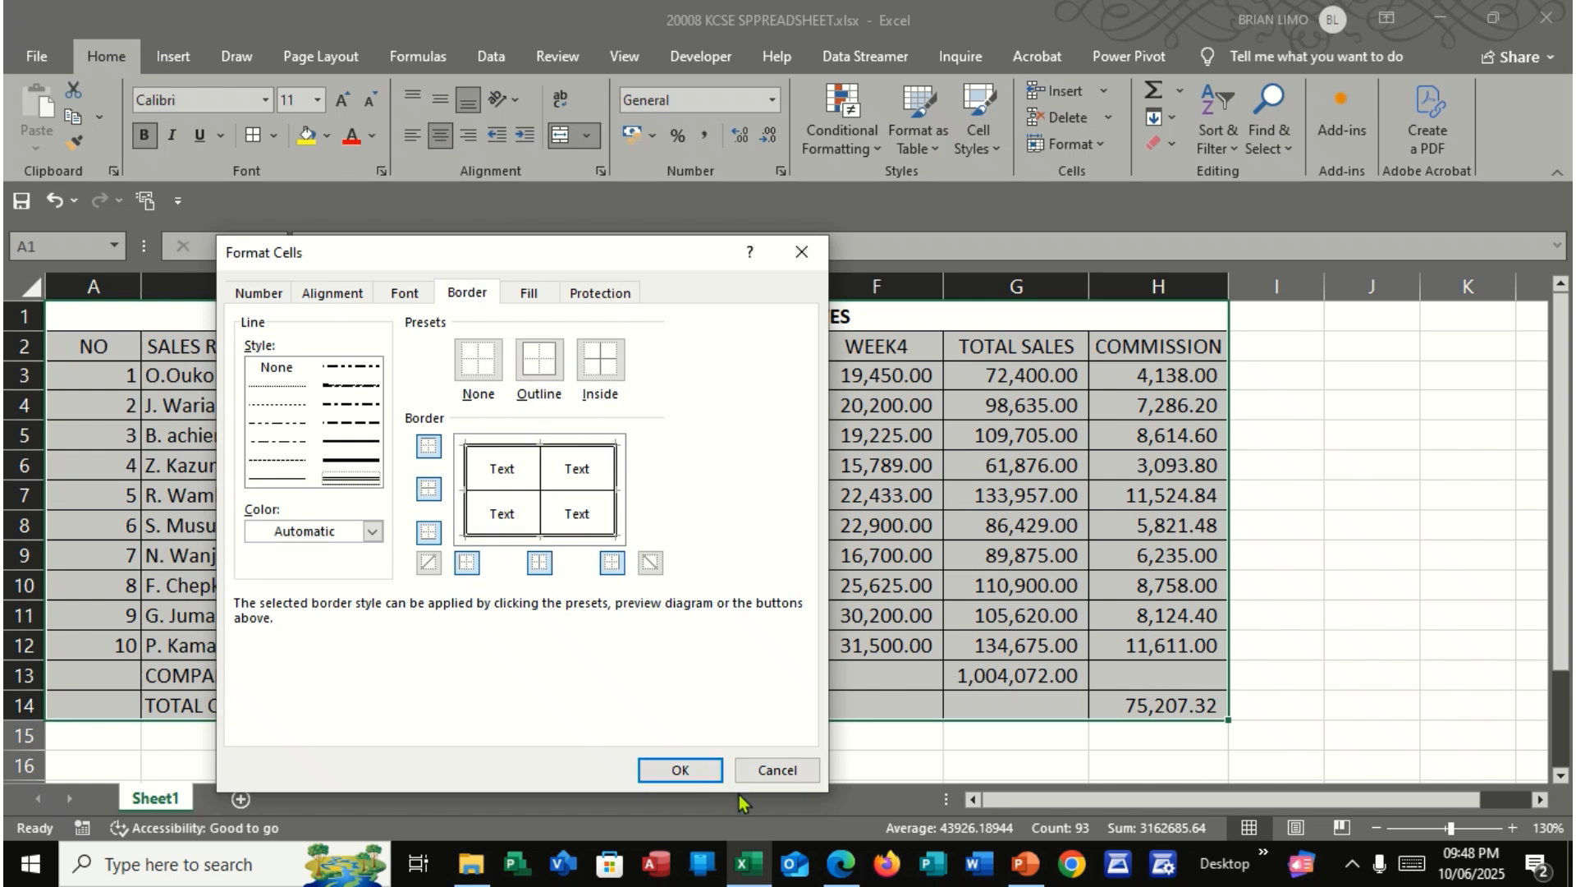
click(681, 771)
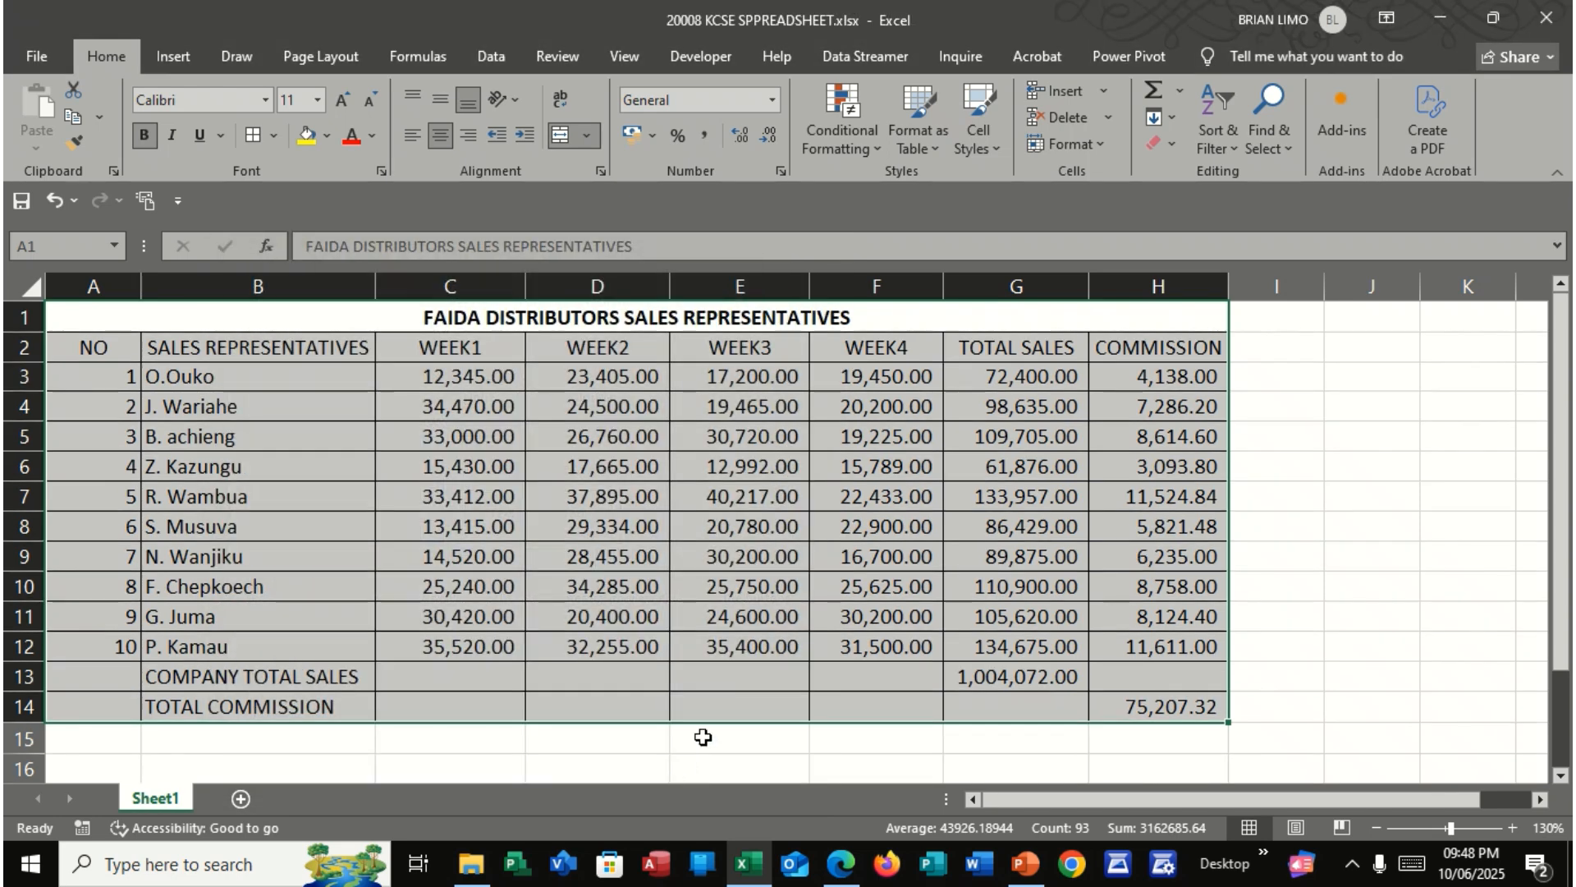
click(1289, 508)
click(1465, 704)
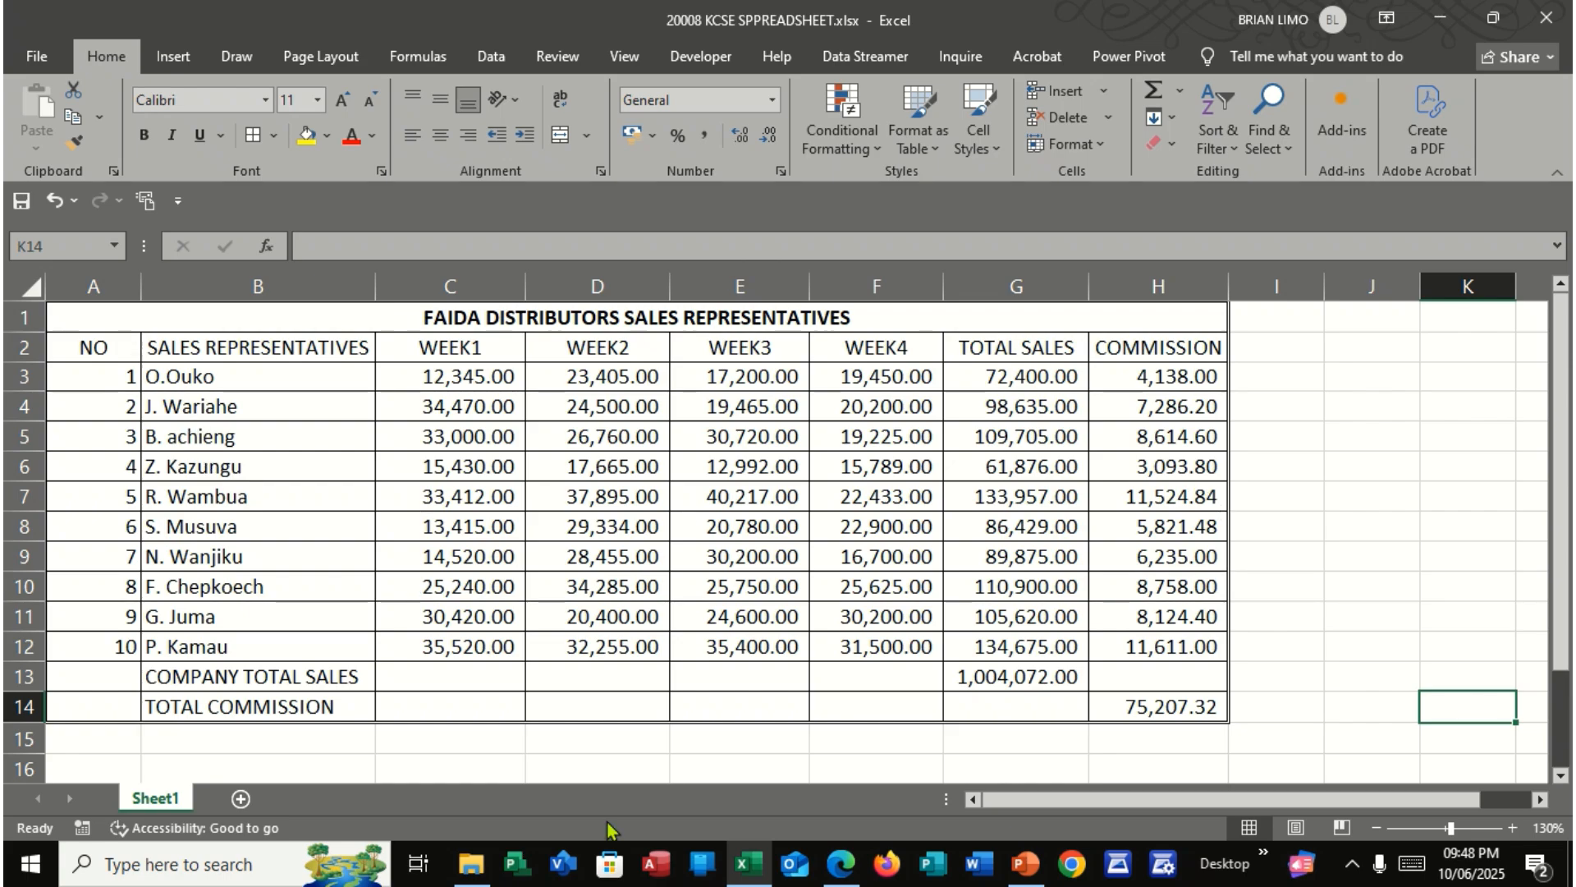
Check part (f) of the question in the exam PDF, then insert a 2-D clustered bar chart from B2:F6 in Excel
click(841, 862)
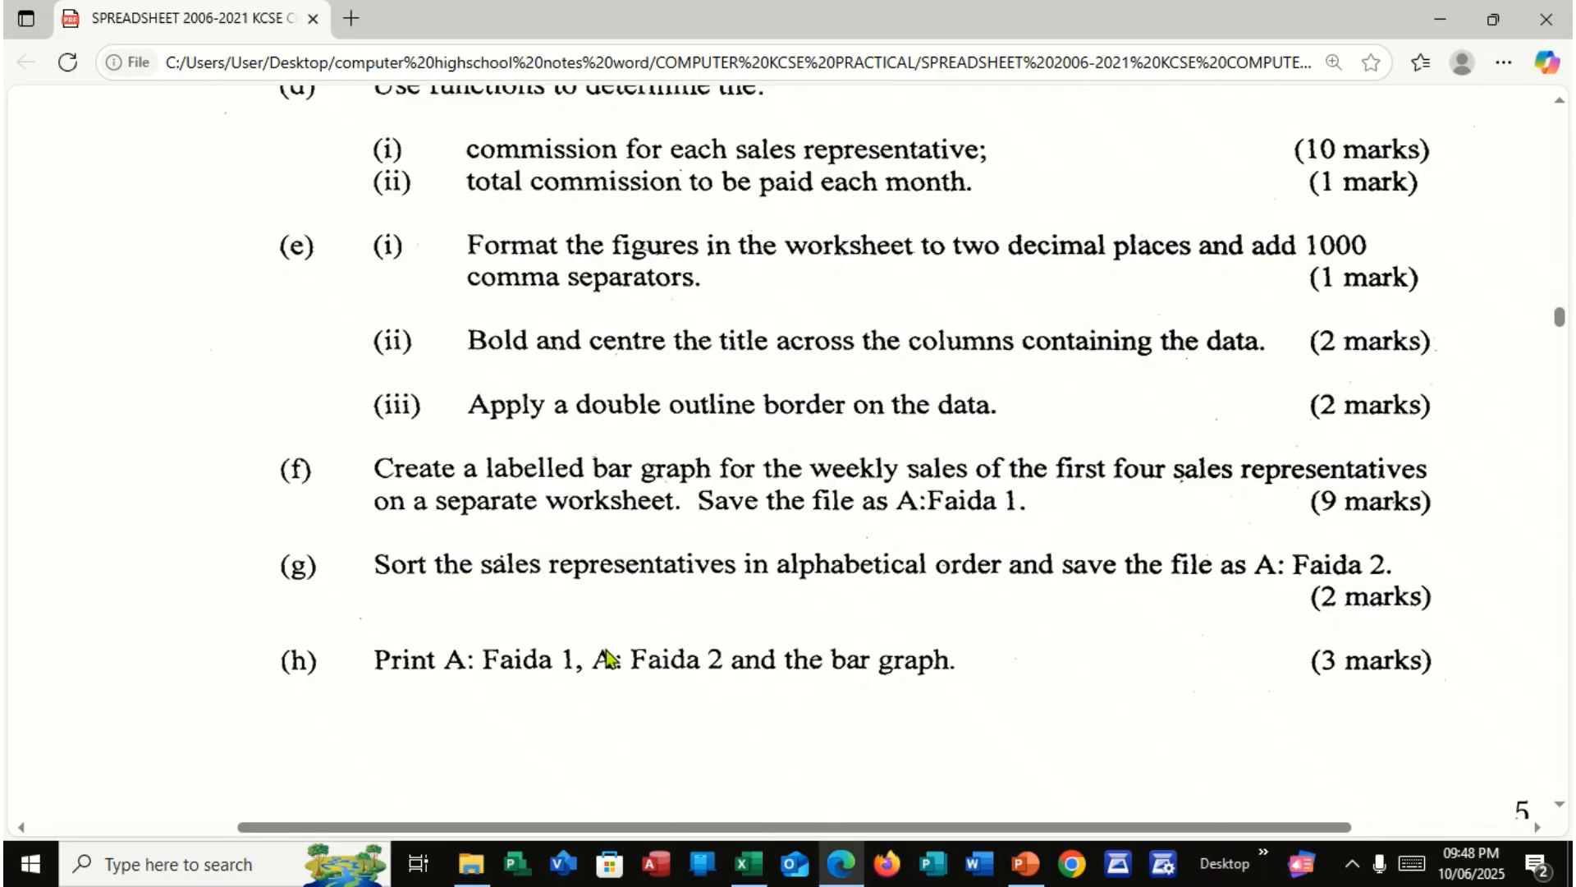
scroll(606, 654, down, 1)
scroll(605, 654, down, 1)
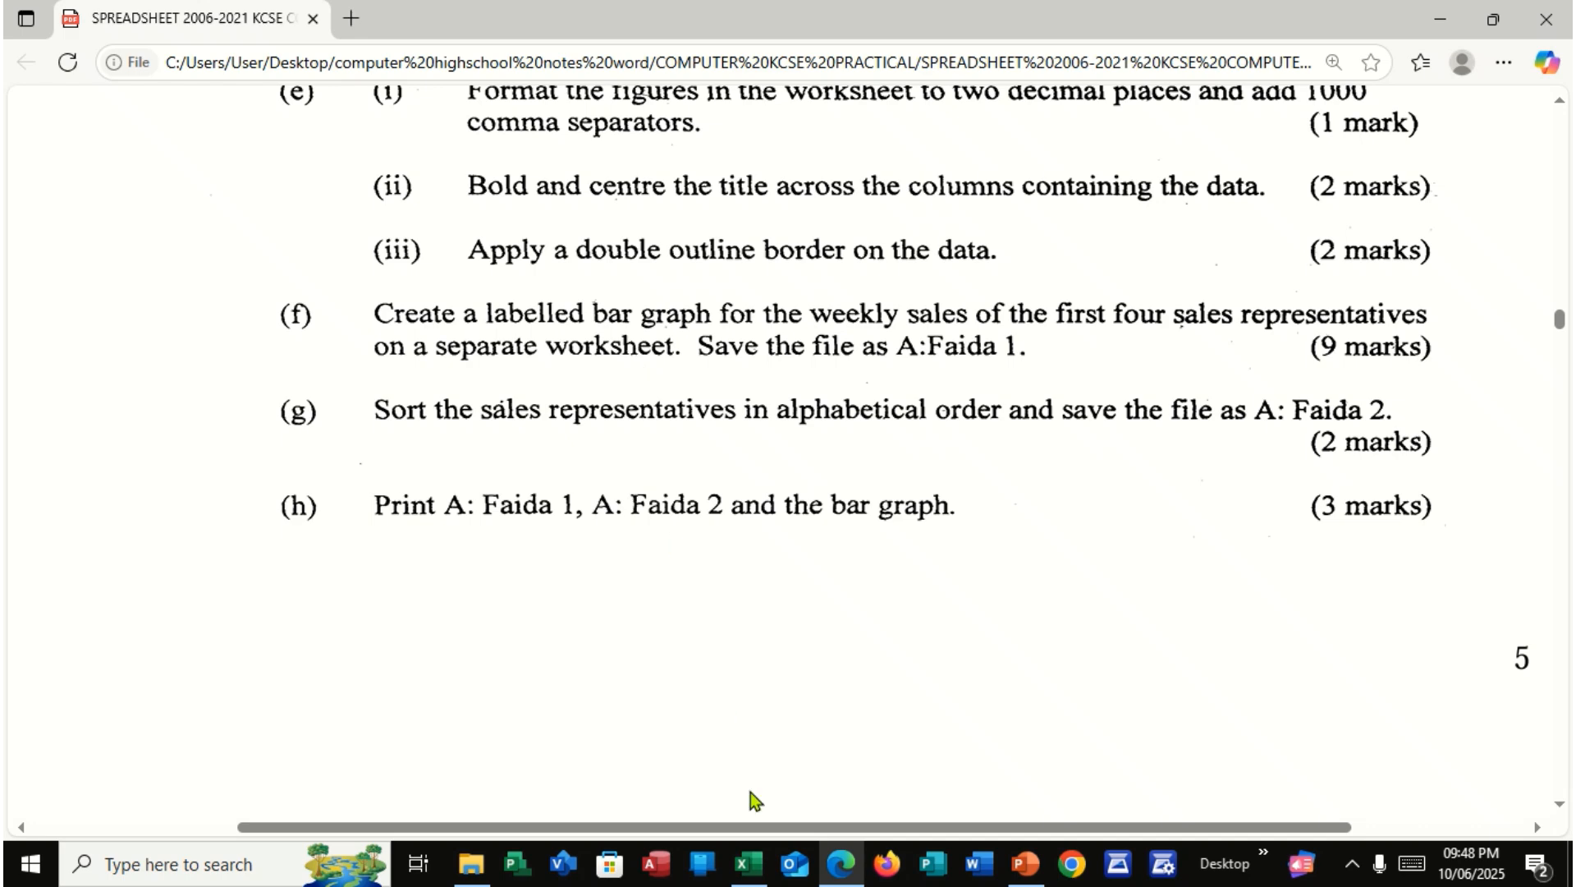
click(749, 863)
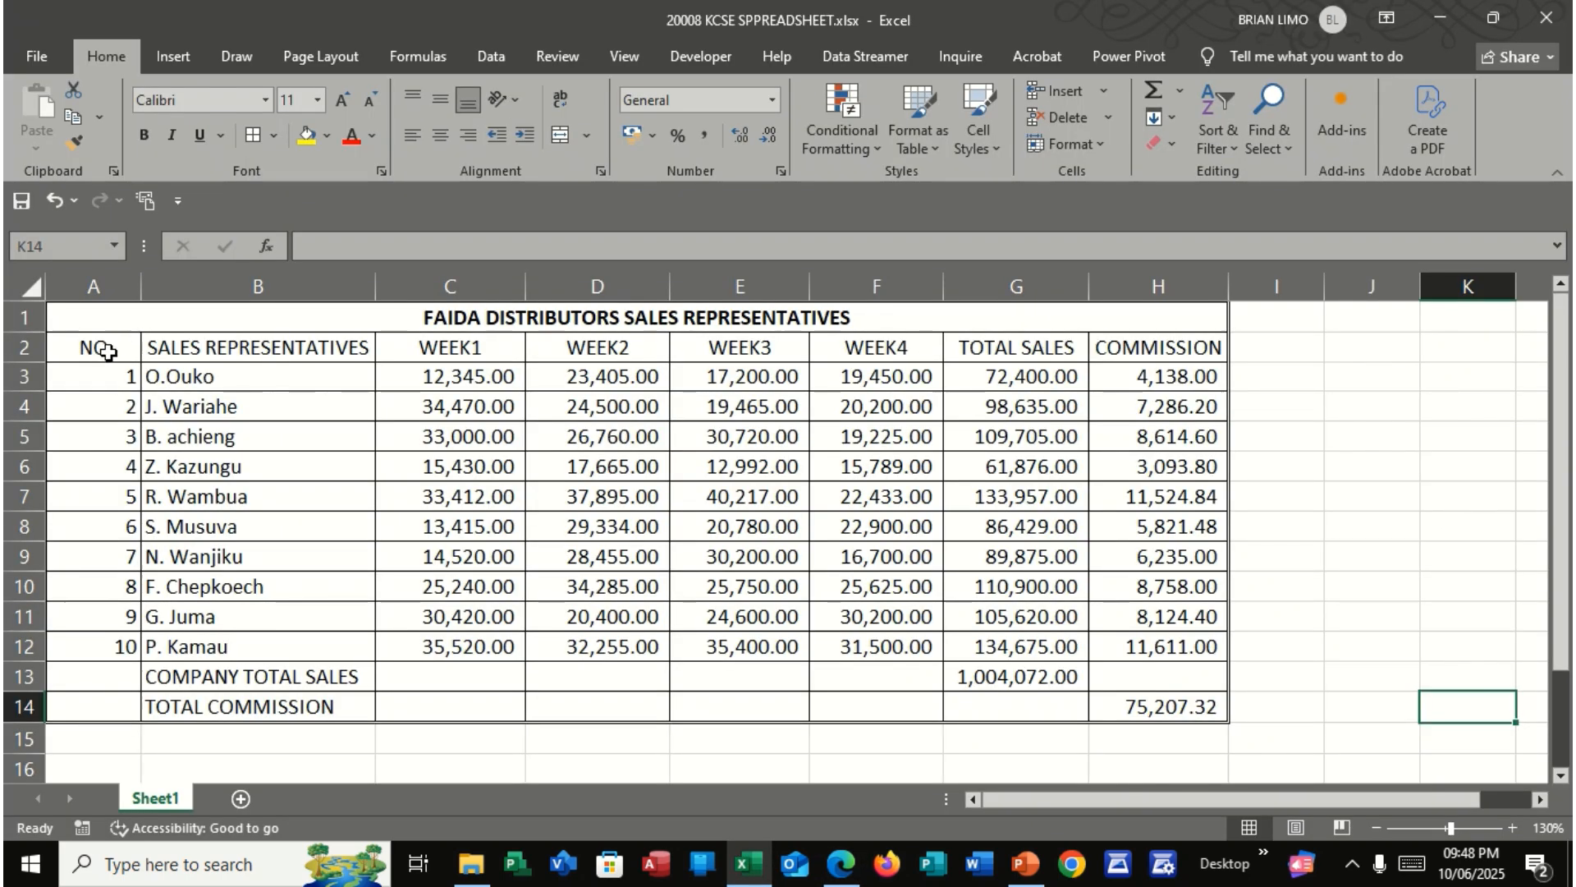
click(105, 350)
drag(130, 358, 164, 368)
click(279, 369)
drag(261, 350, 843, 466)
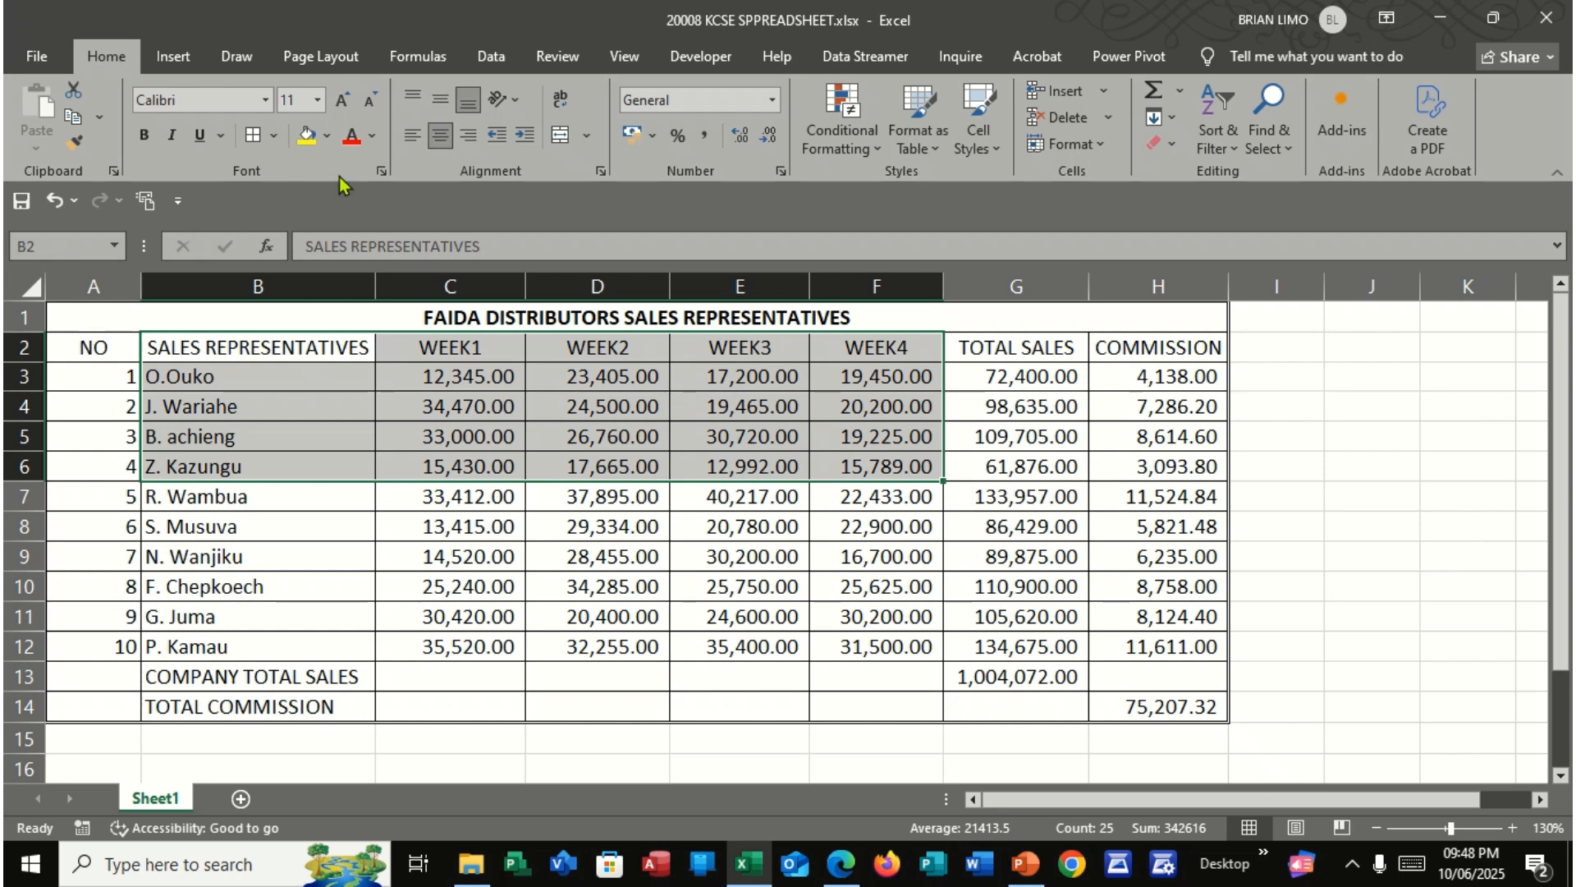
click(187, 59)
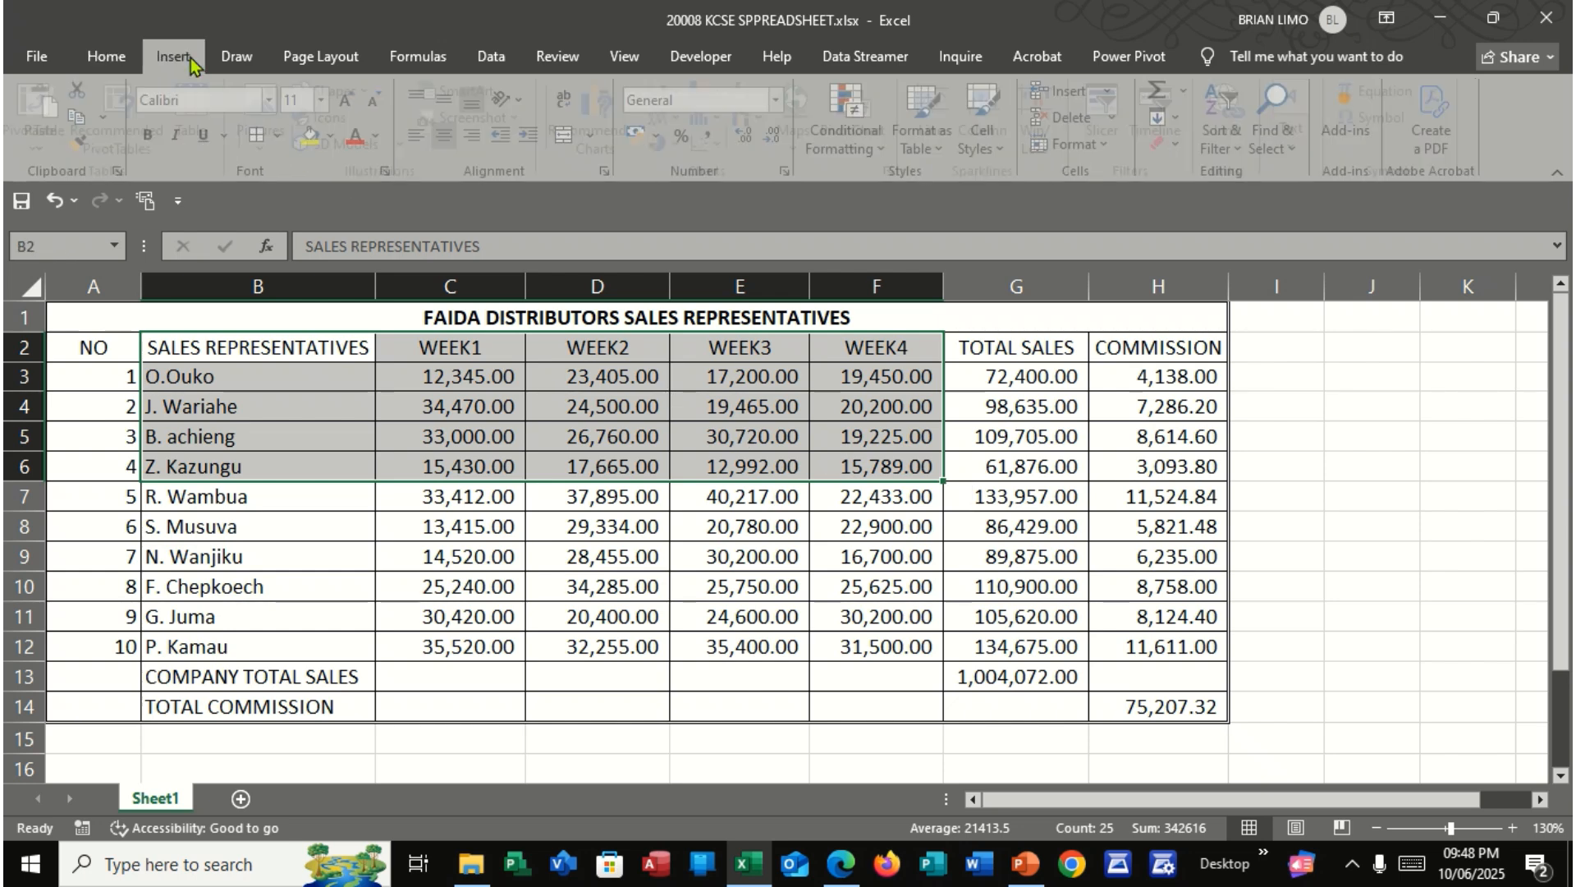
click(687, 95)
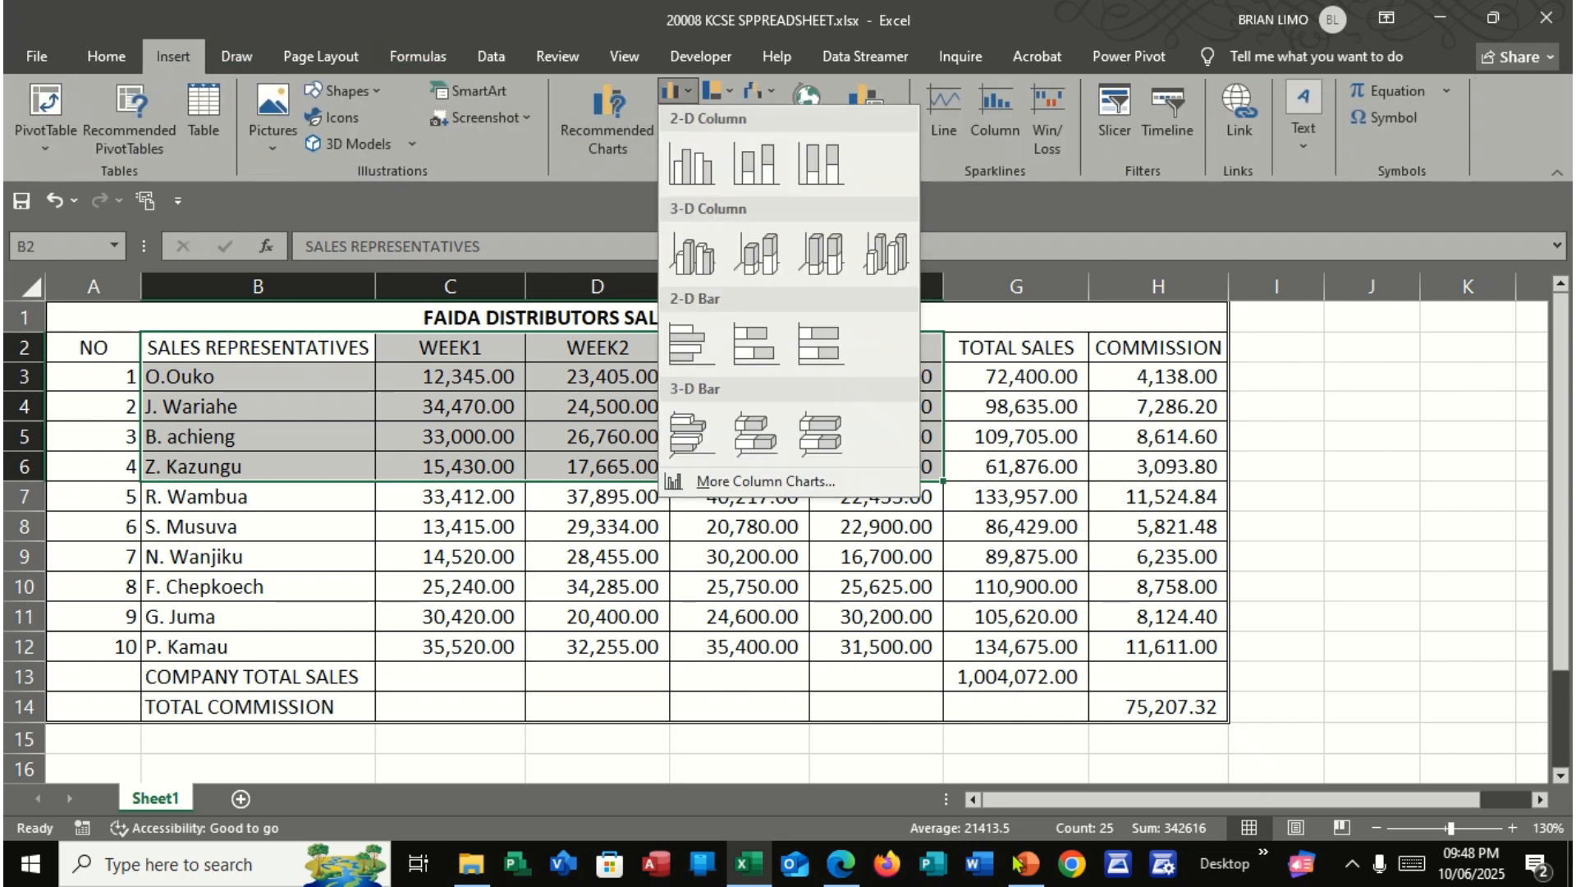
click(841, 862)
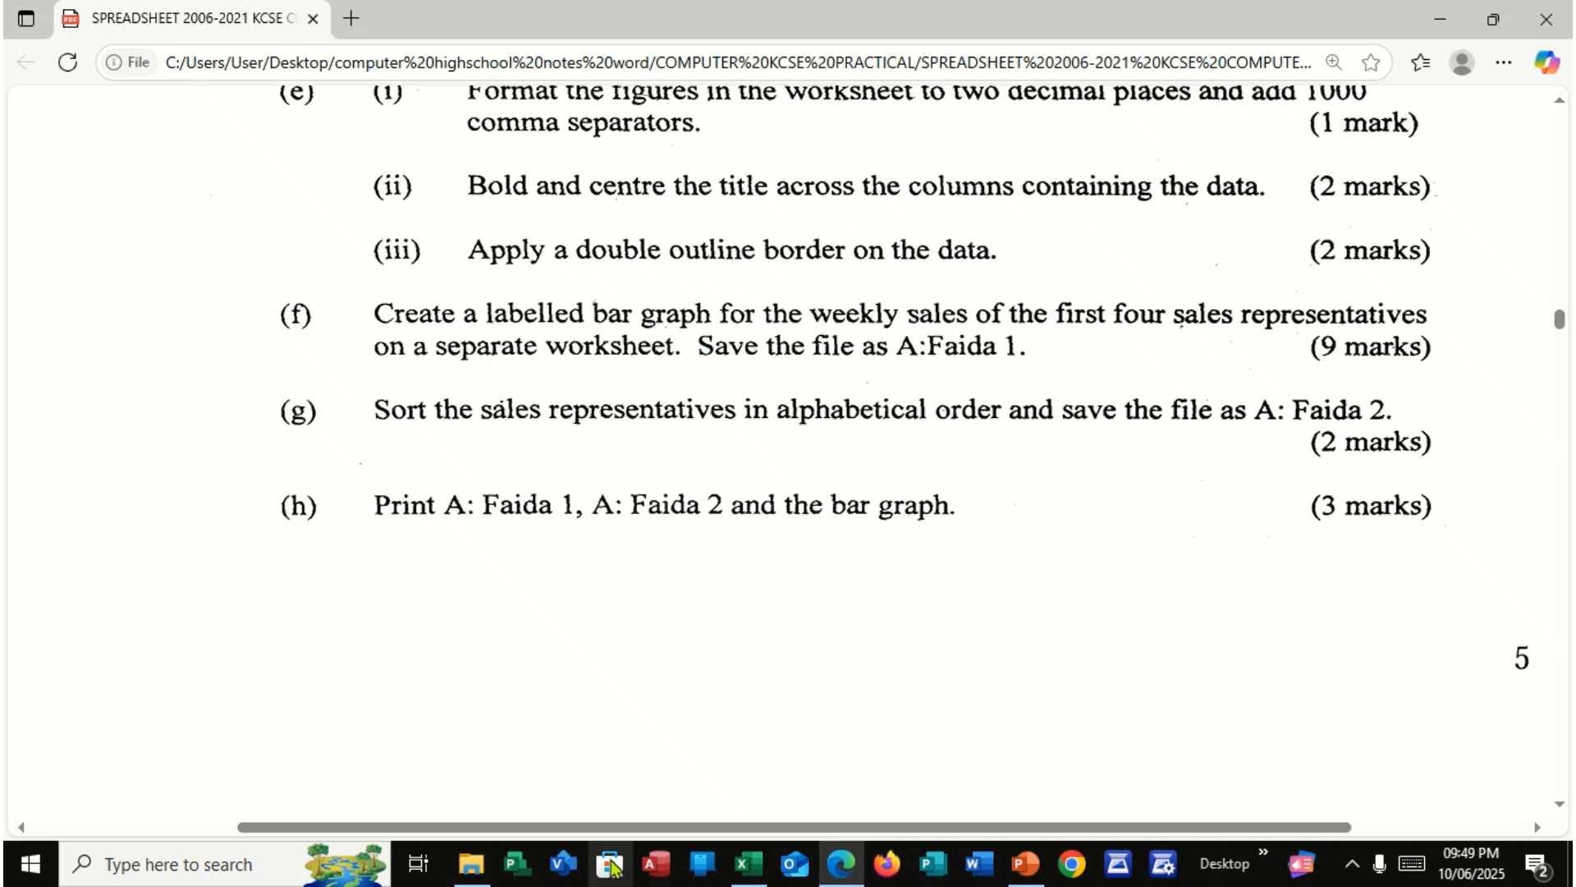
click(749, 862)
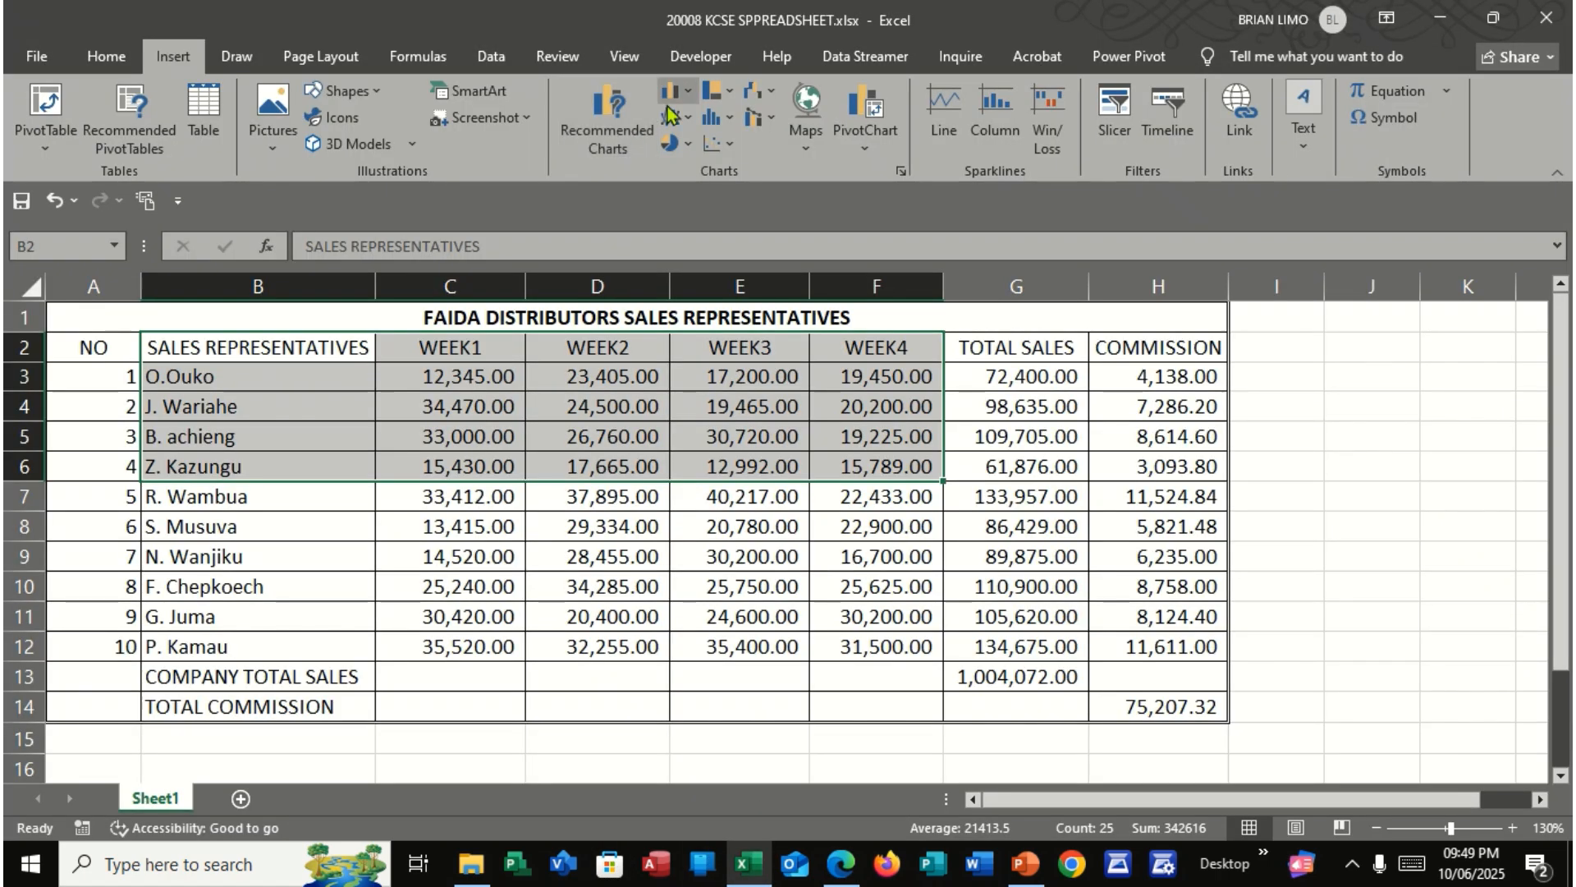
click(686, 91)
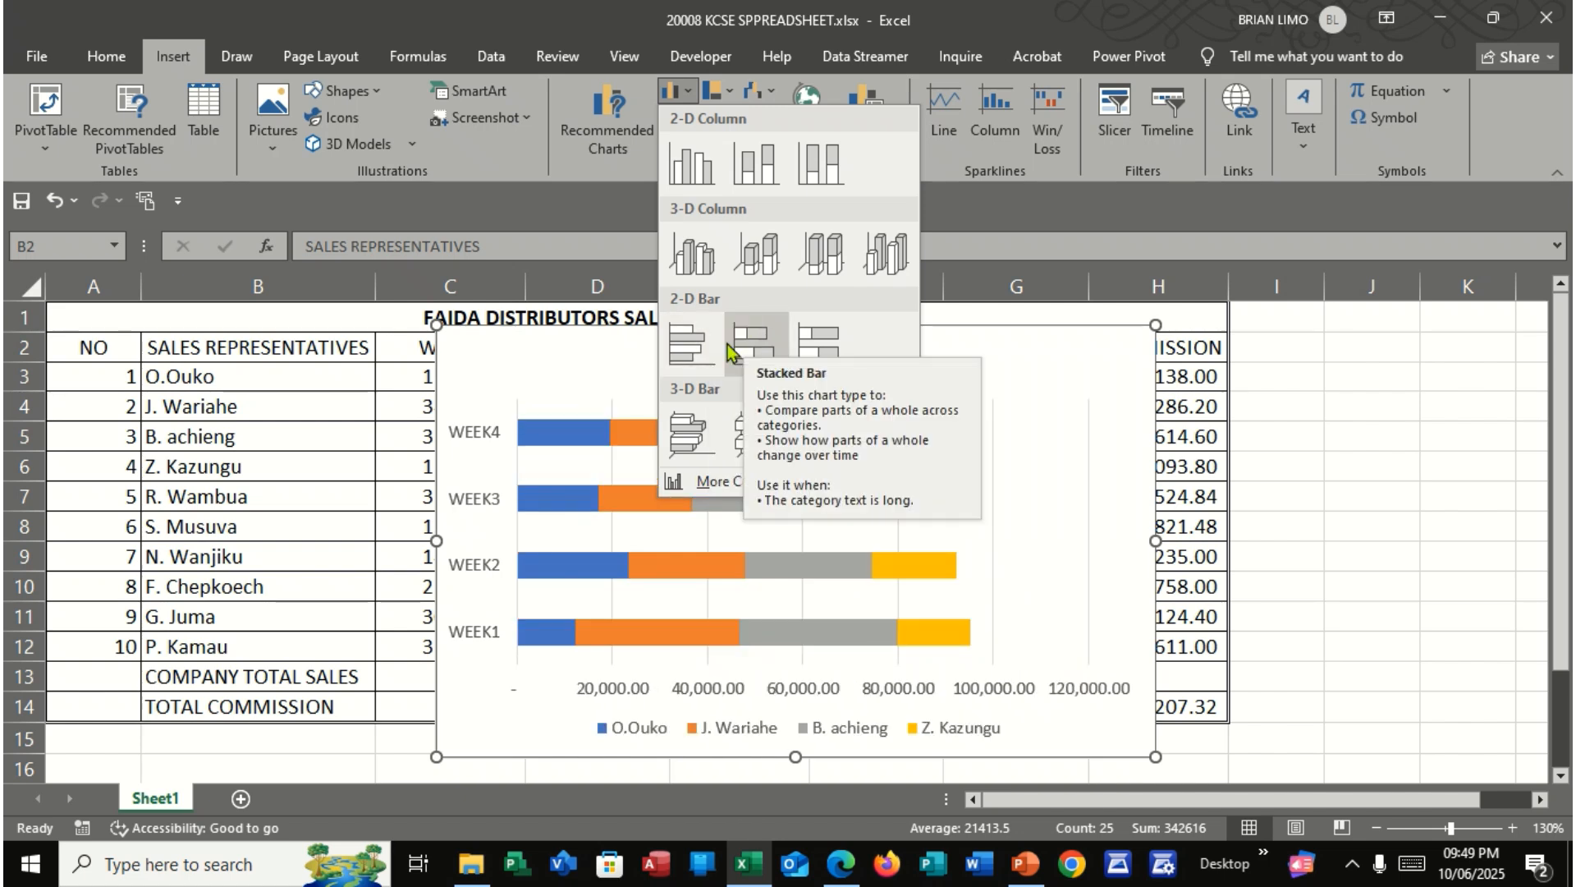
click(688, 361)
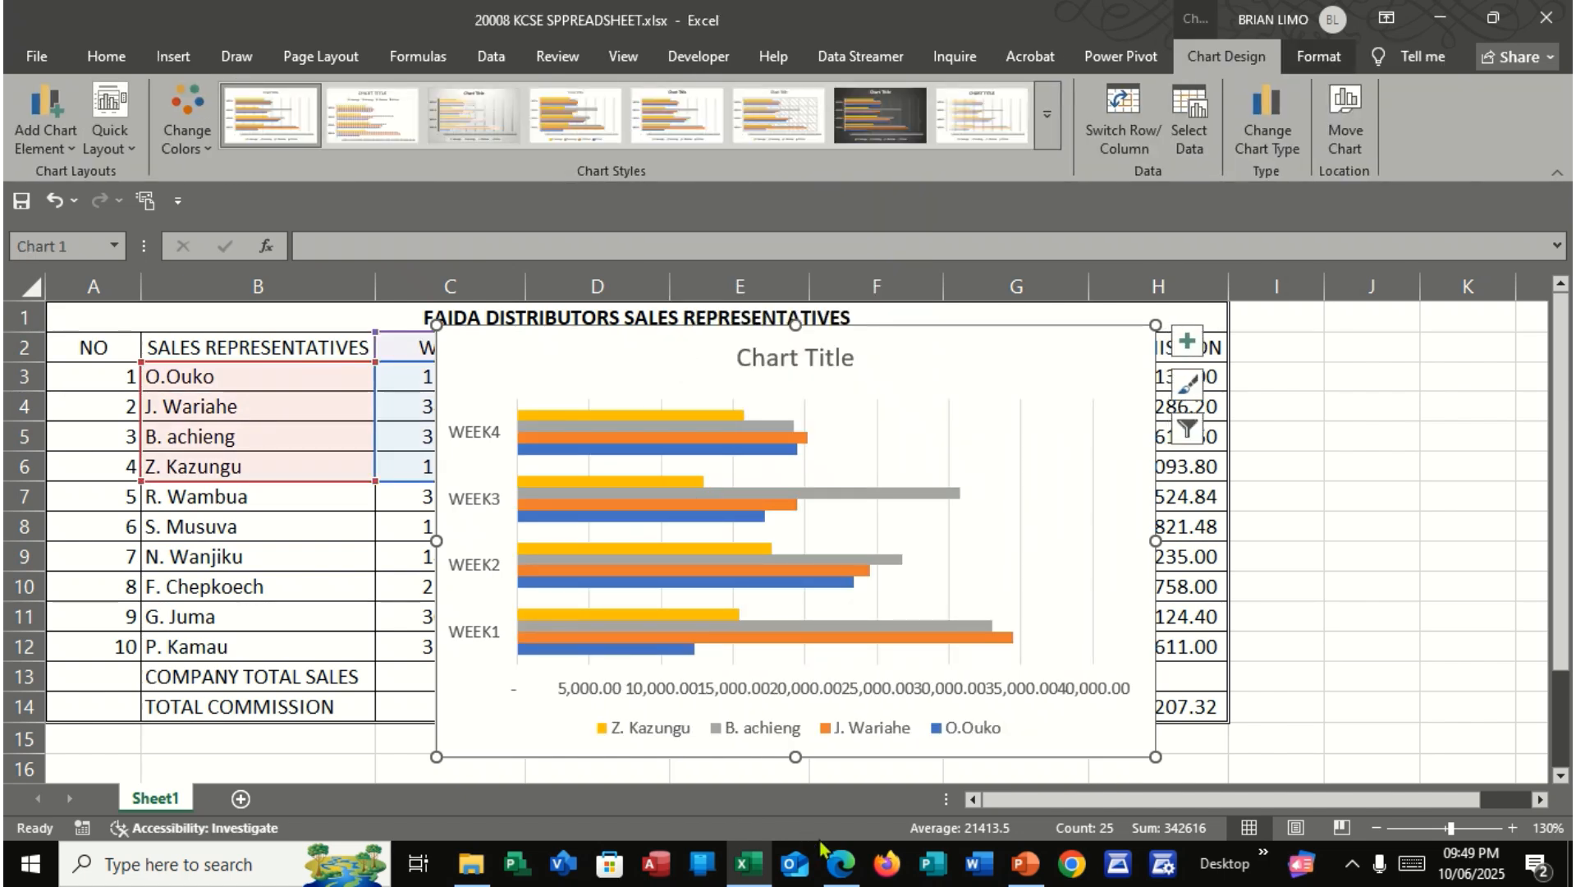
Recheck part (f) in the exam PDF, then give the bar chart in Excel a quick layout with both axis titles and a right-hand legend
click(842, 864)
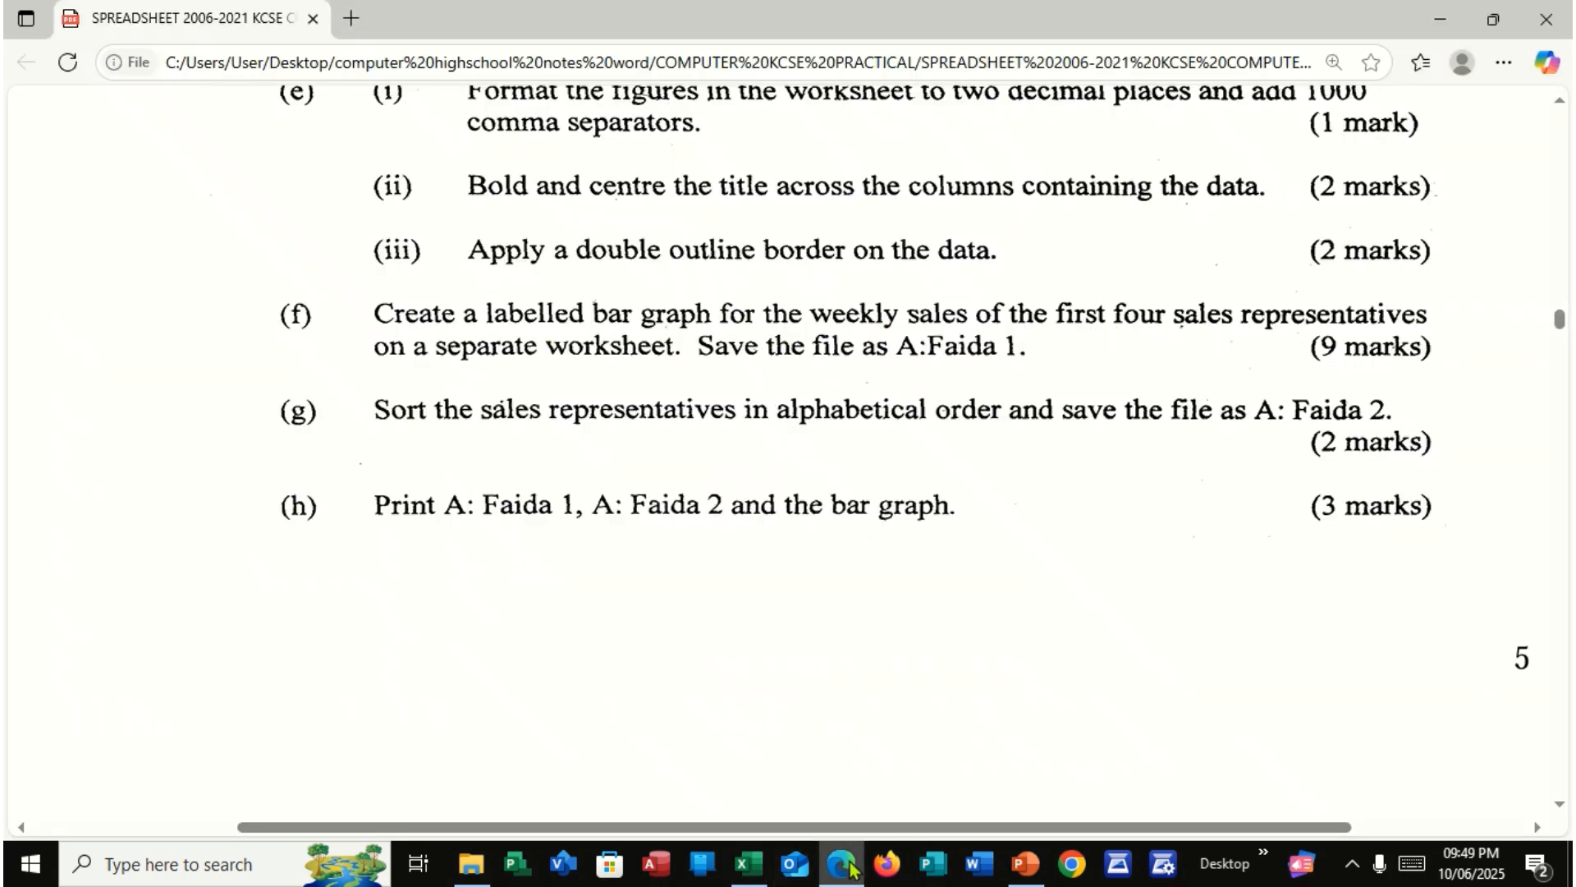
click(747, 864)
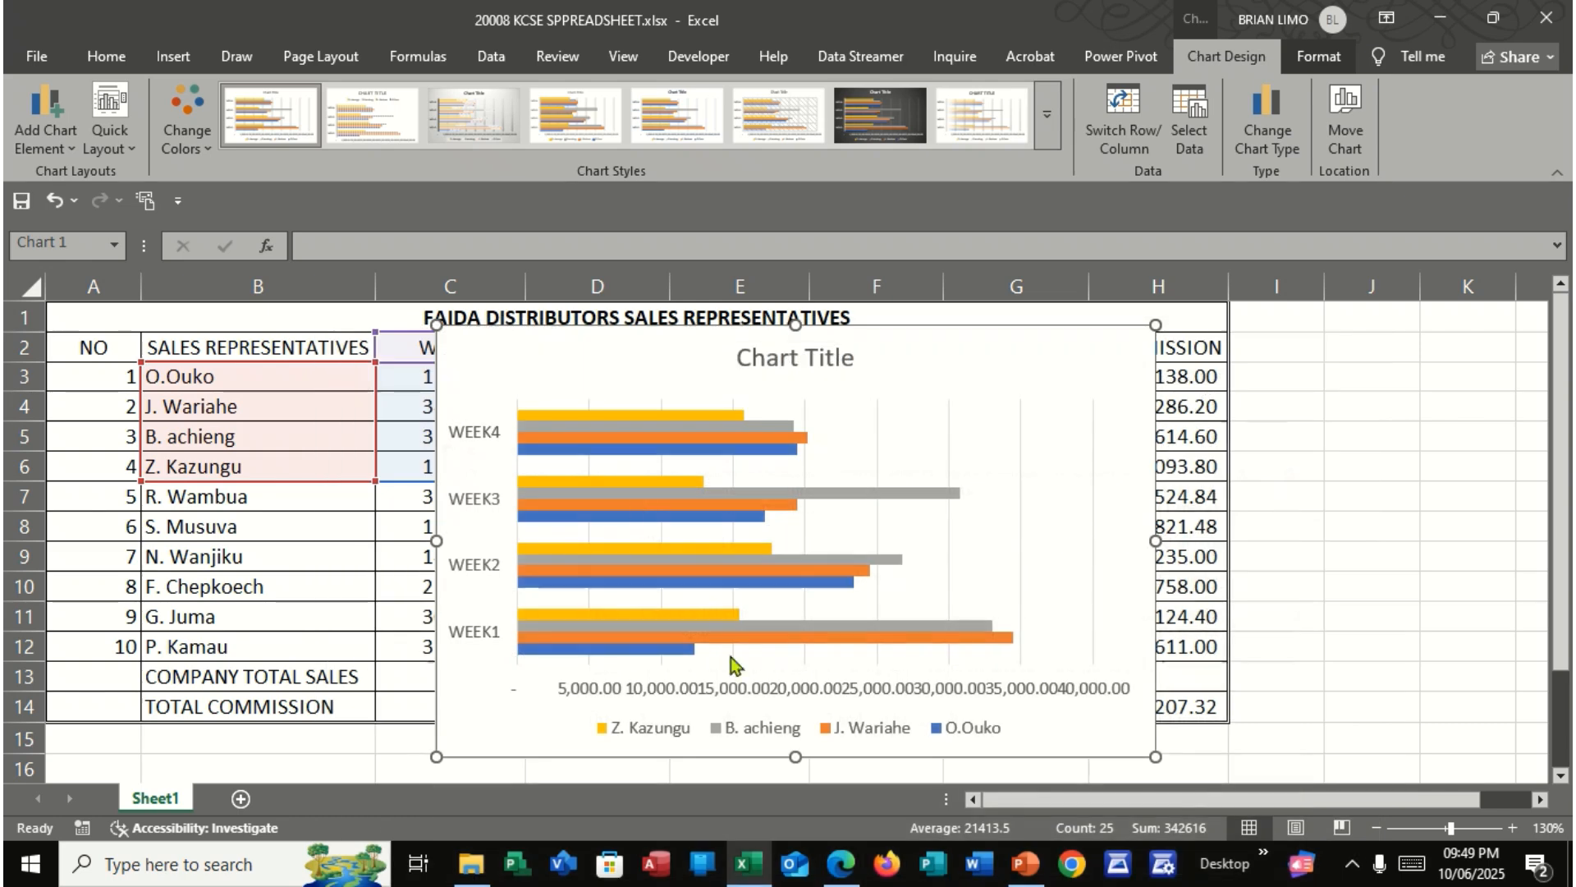
click(115, 140)
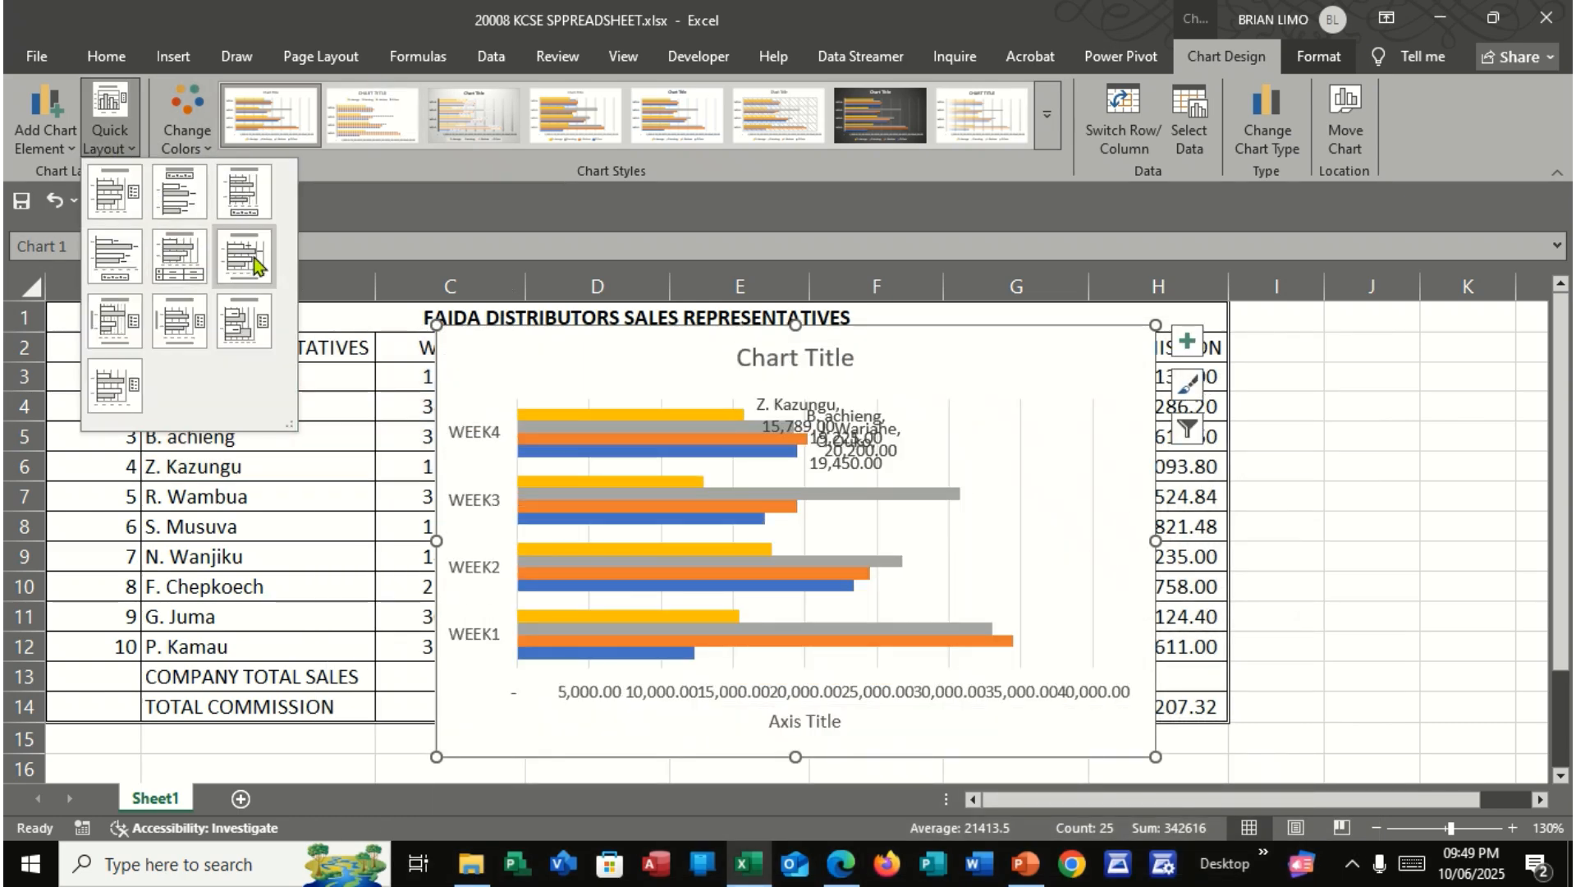
click(184, 333)
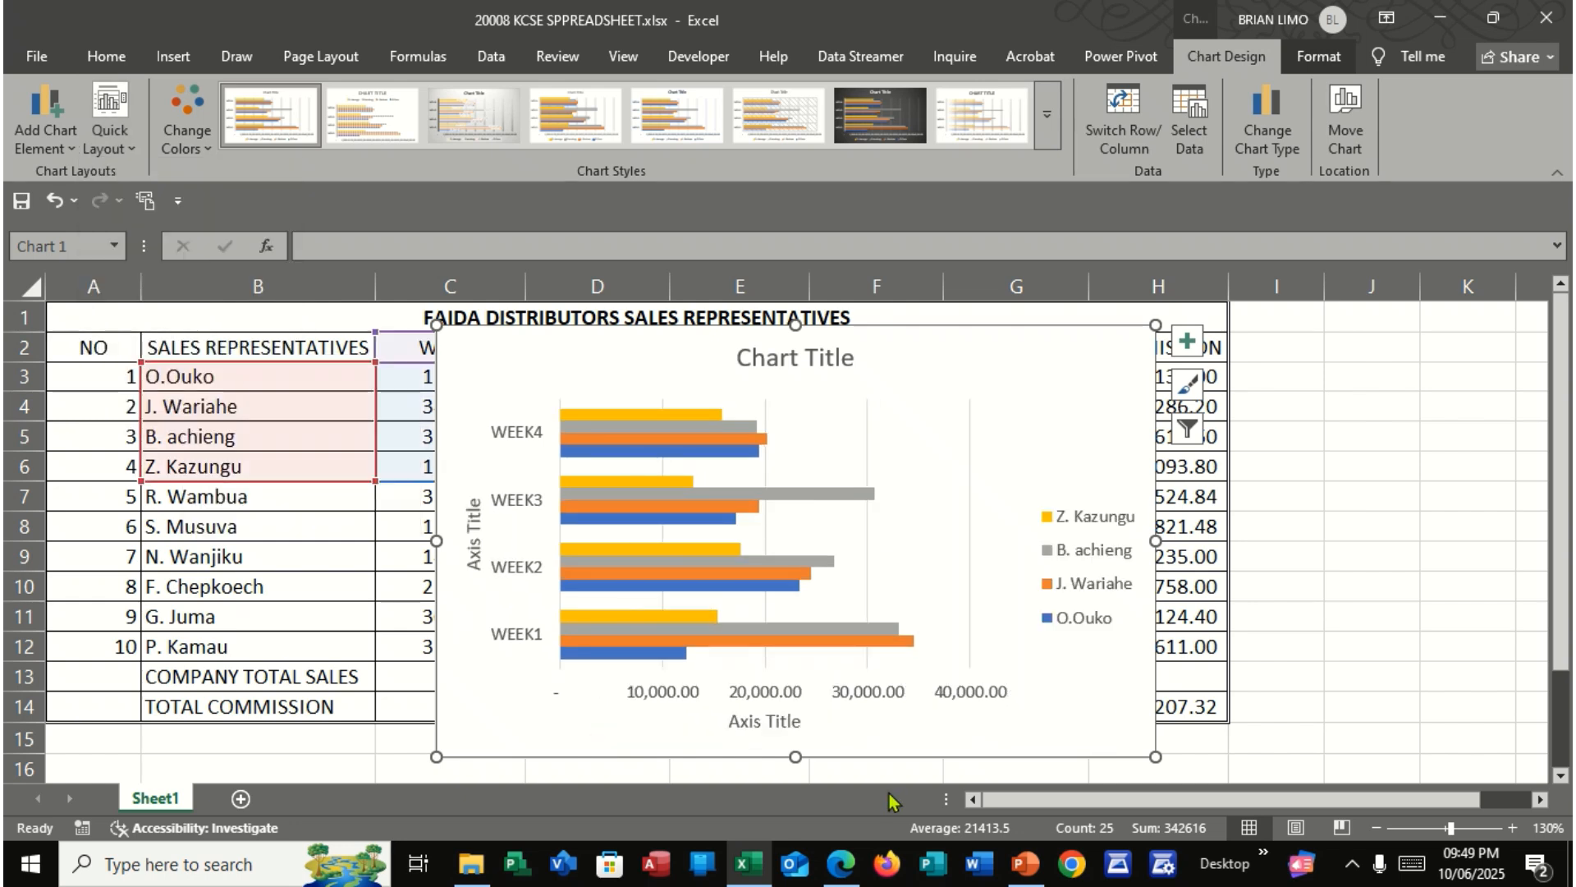
Change the chart's horizontal axis title to SALES
double_click(749, 722)
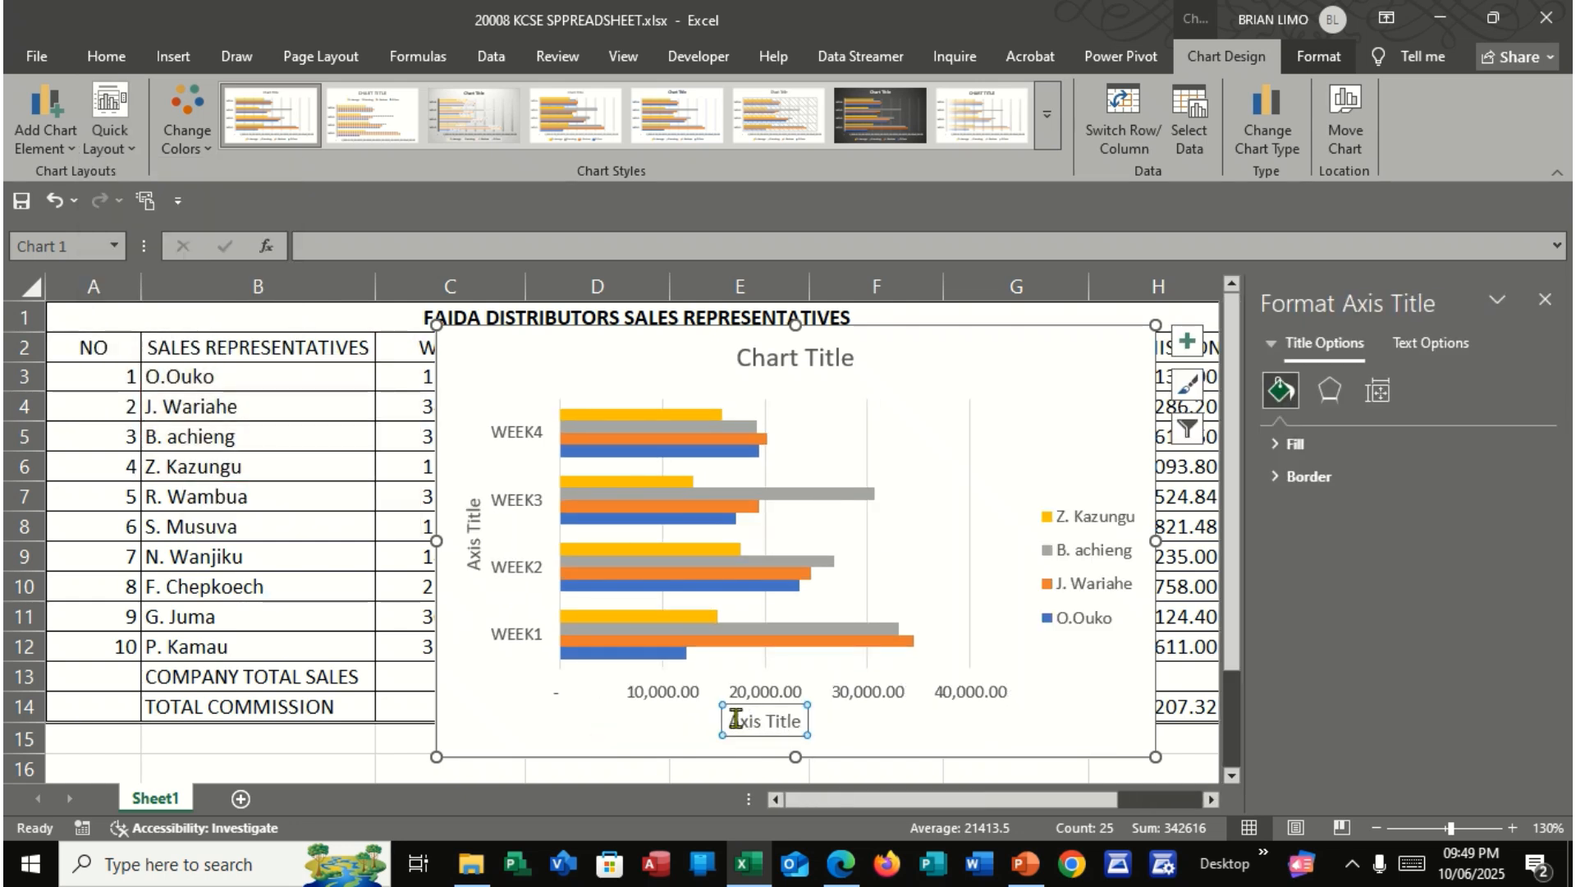
text(SA;)
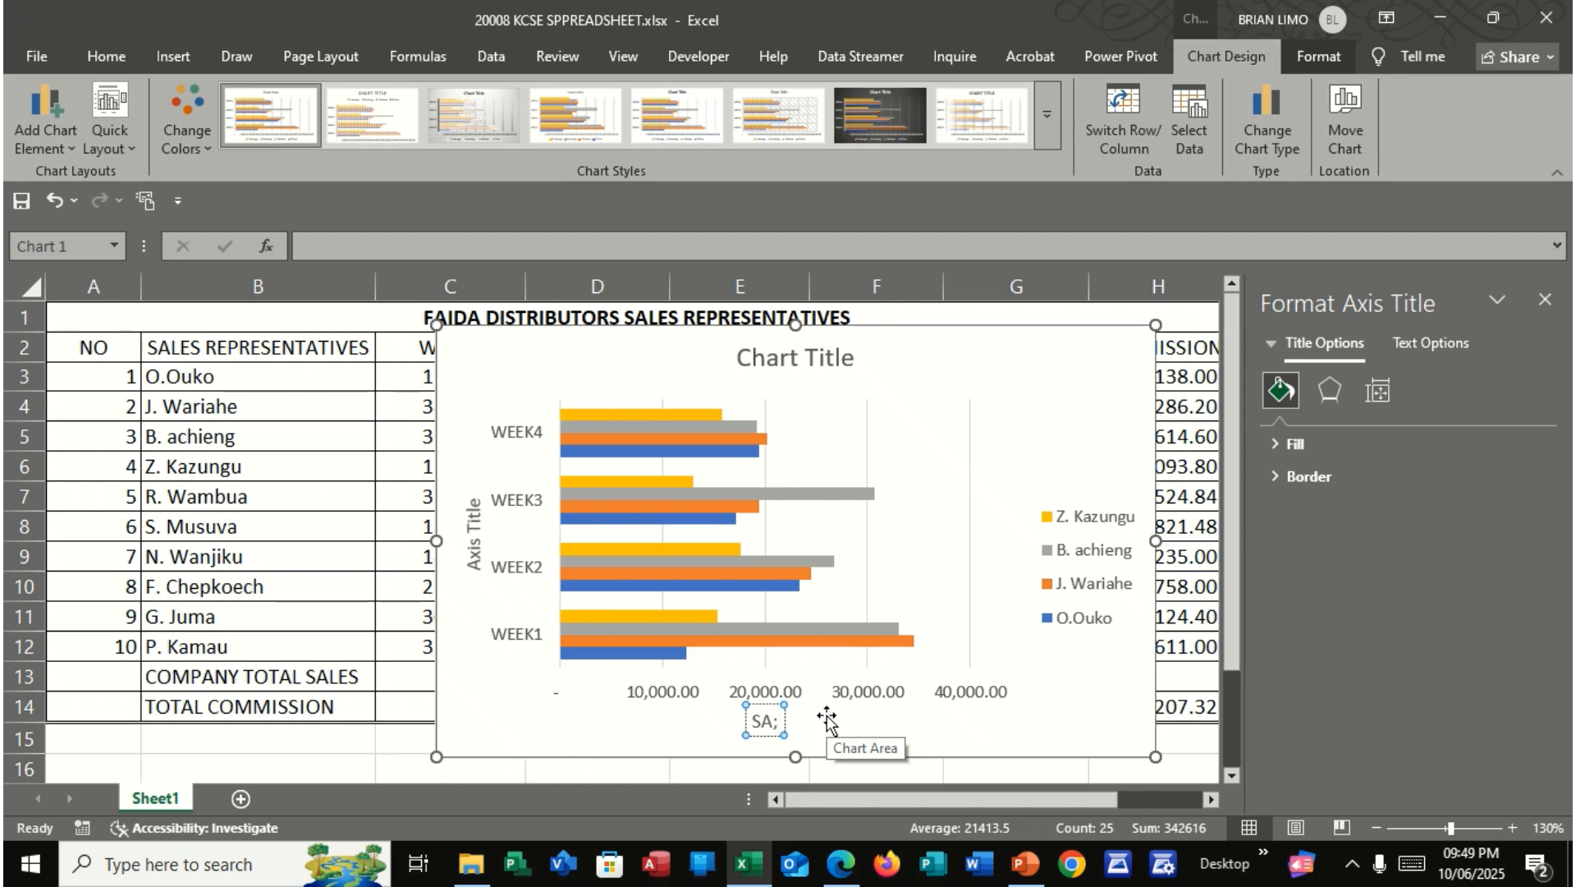
key(BackSpace)
text(LES)
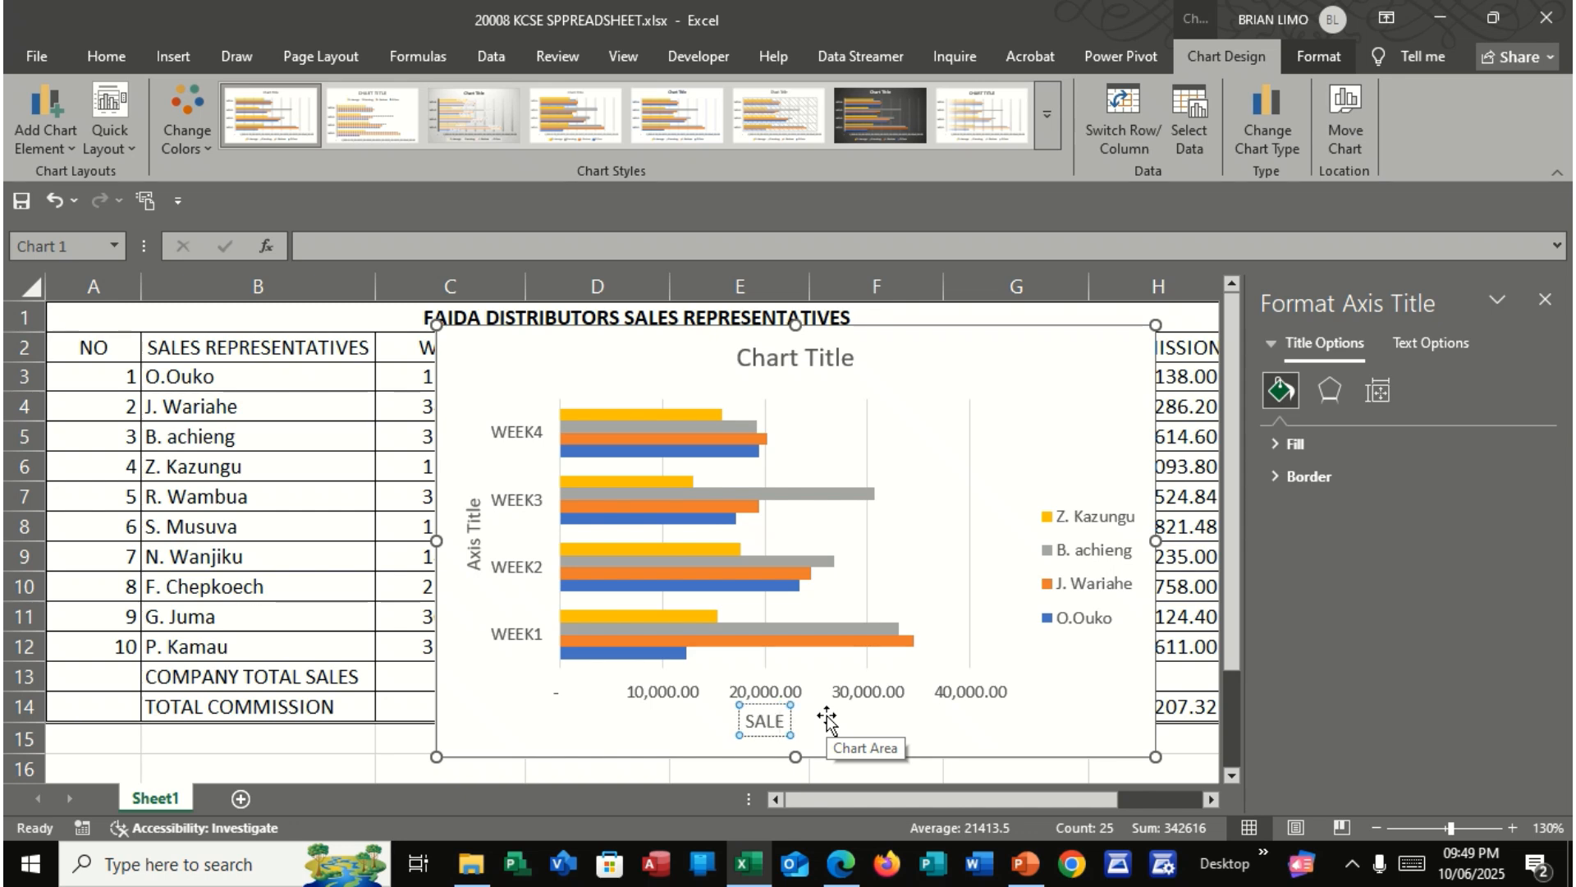
Replace the whole vertical axis title of the chart with WEEKS
click(472, 550)
double_click(472, 550)
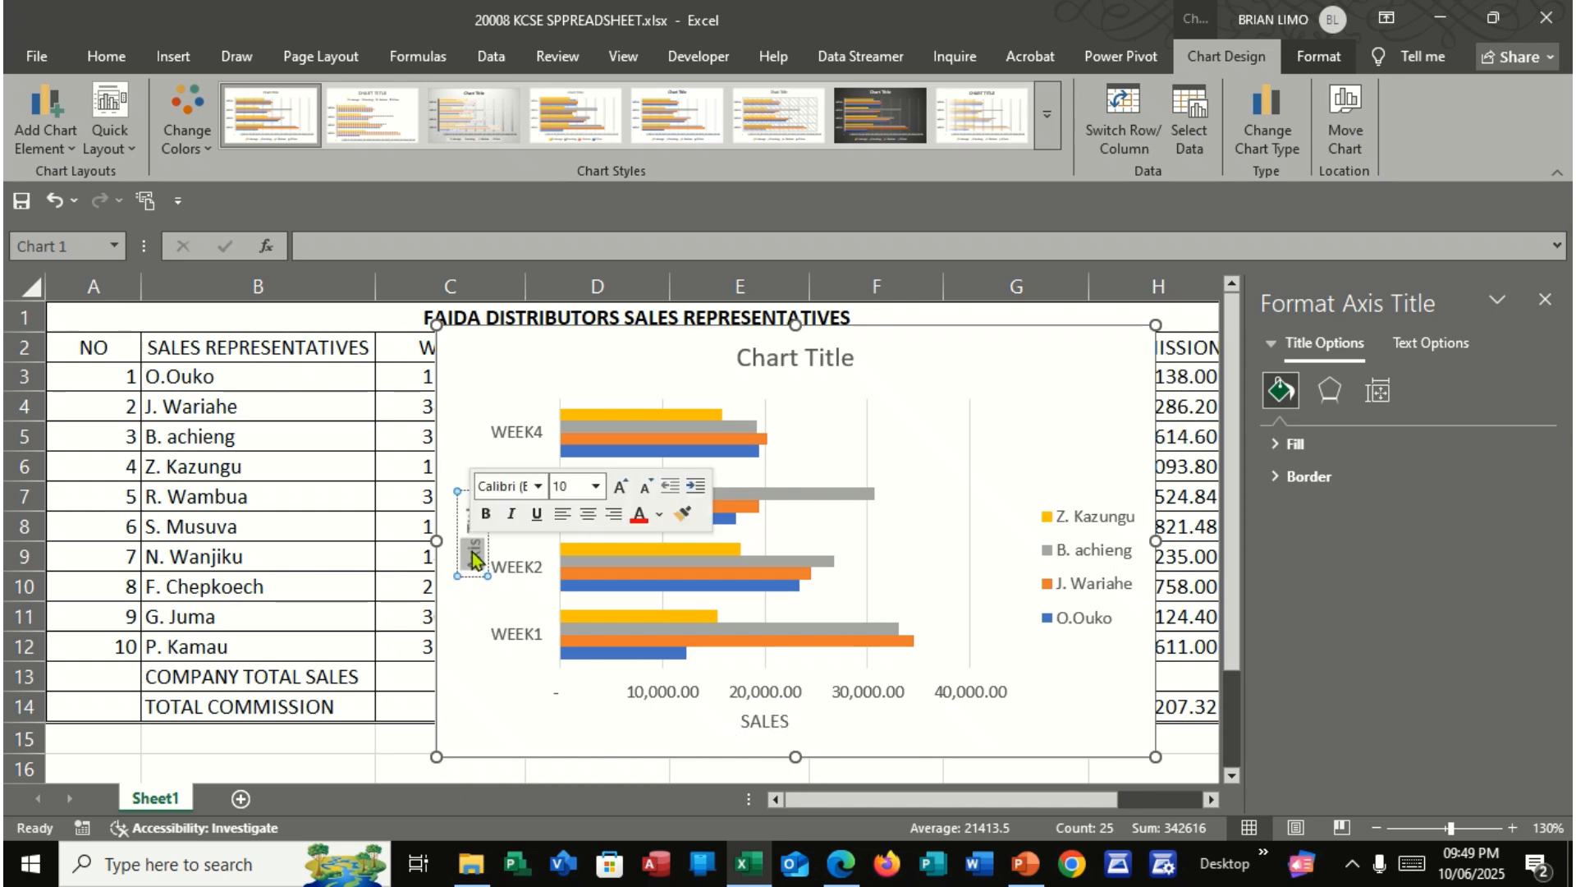
text(WEEK)
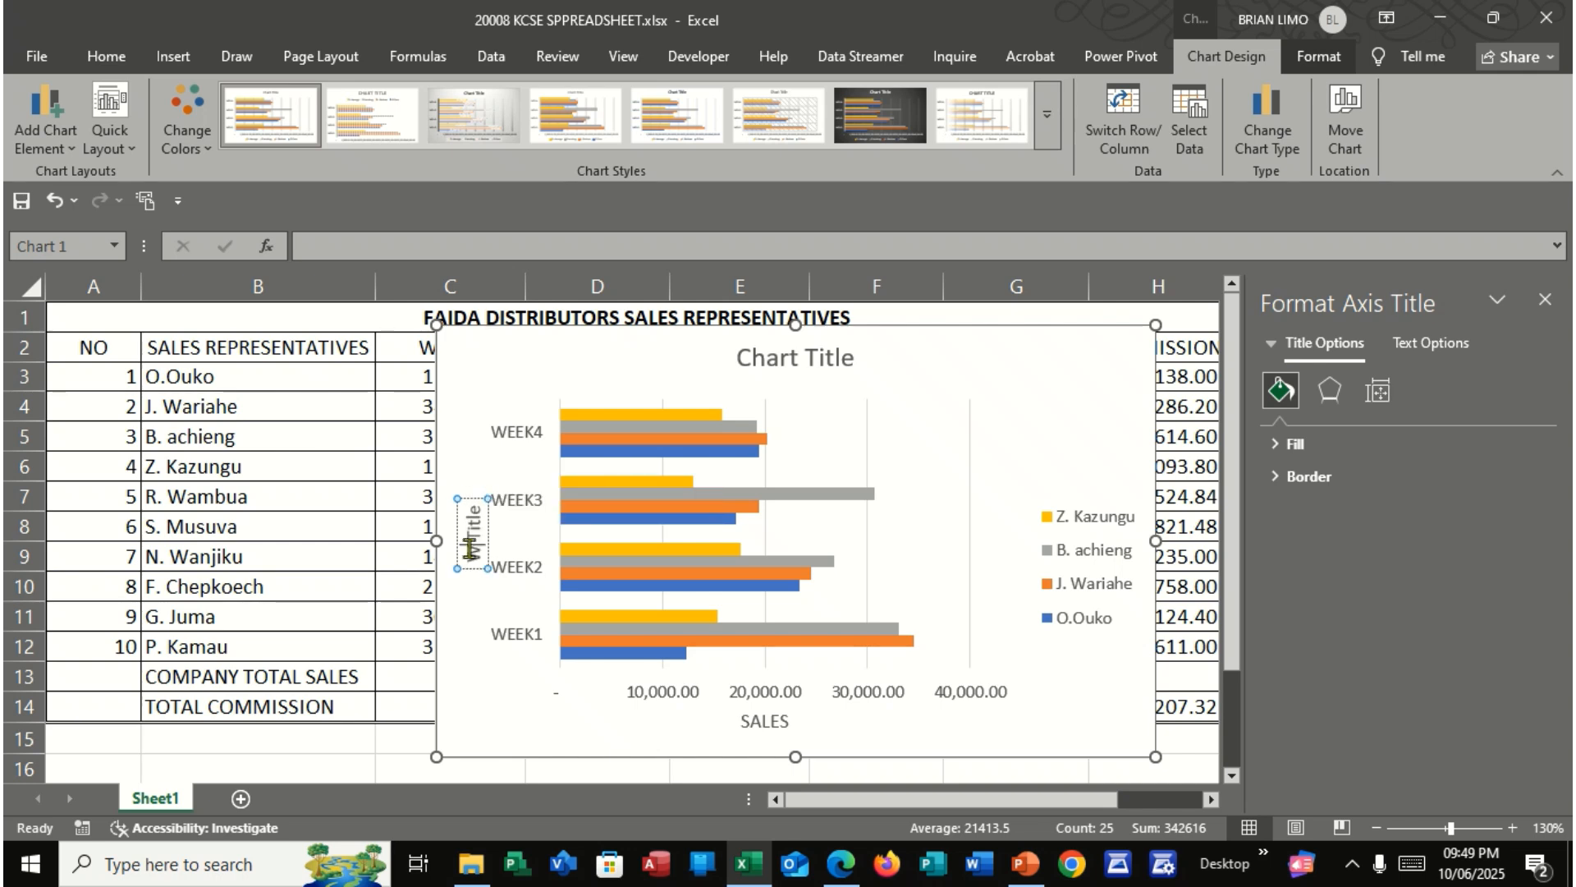
text(S)
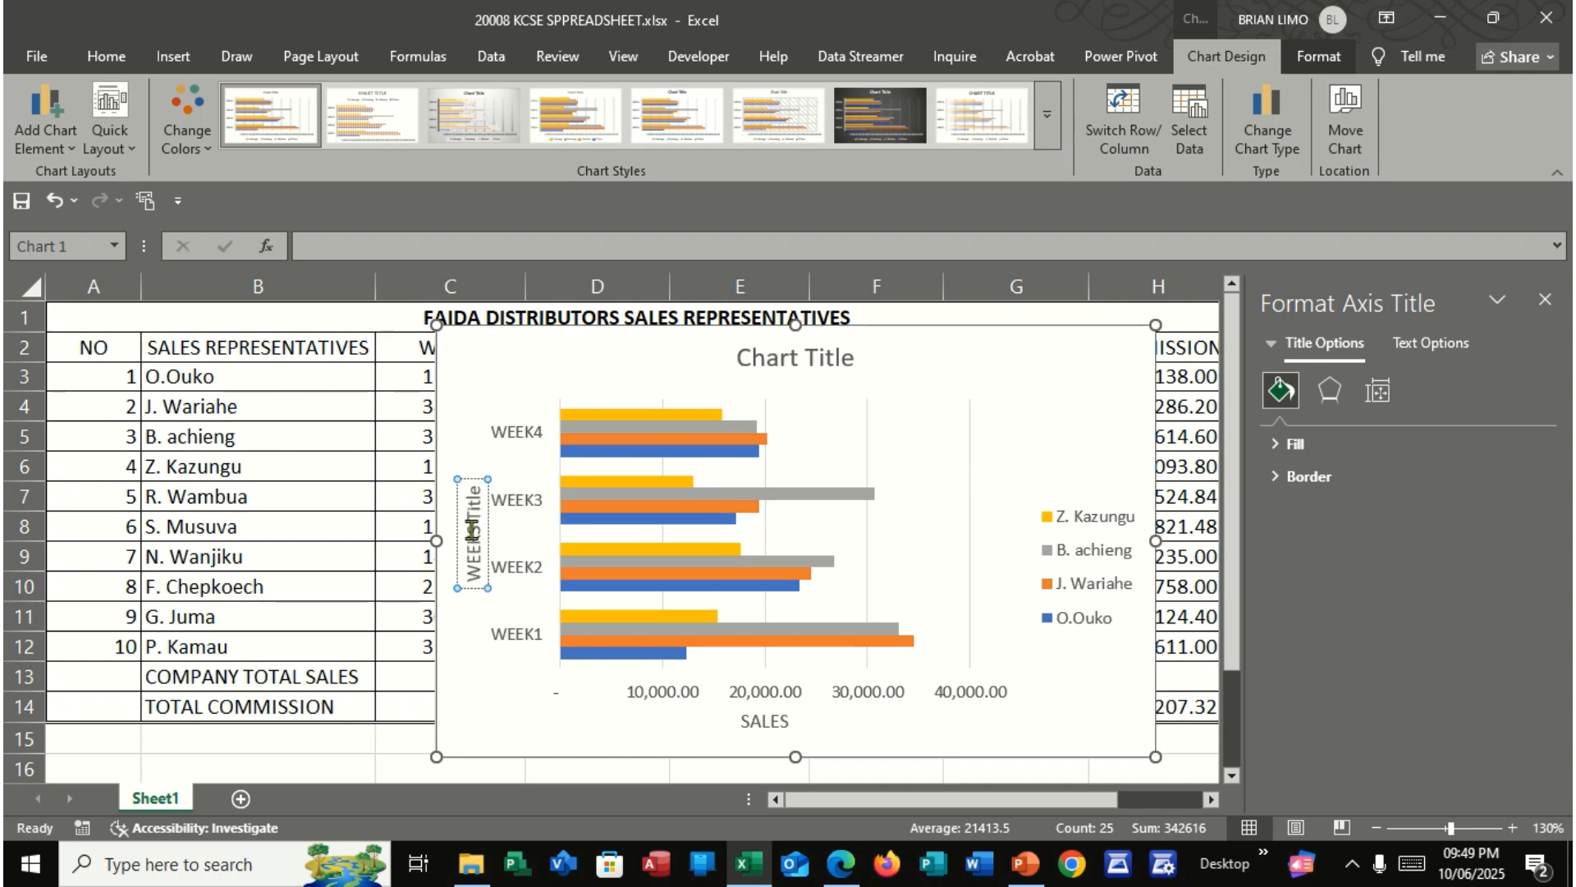
triple_click(477, 514)
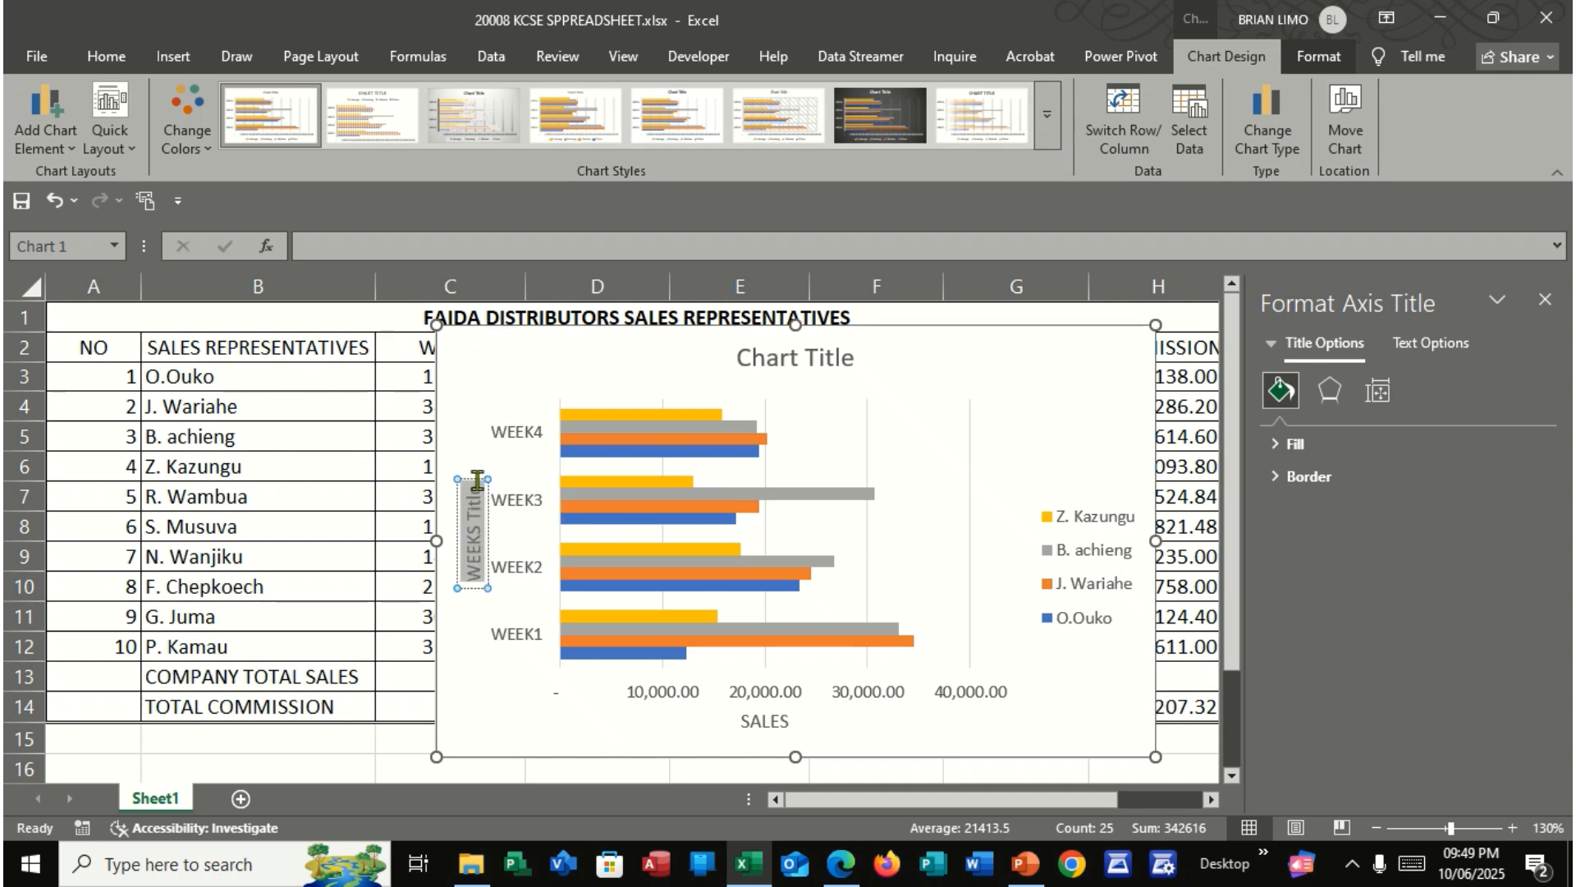
text(WEEKS)
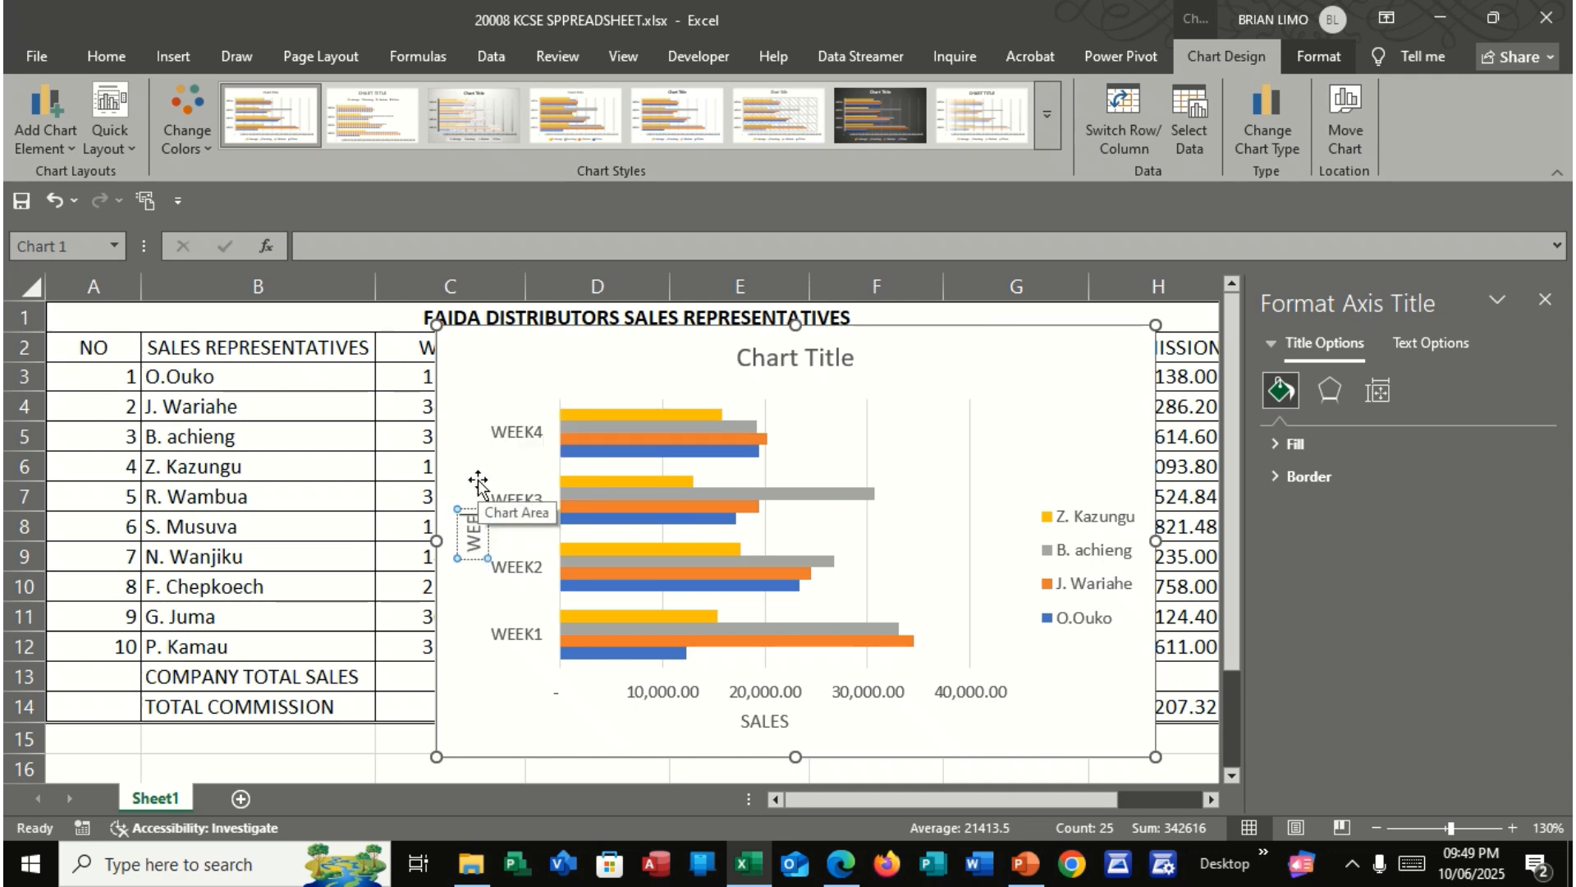
Replace the bar chart's title with FAIDA SALES DISTRIBUTORS
click(788, 374)
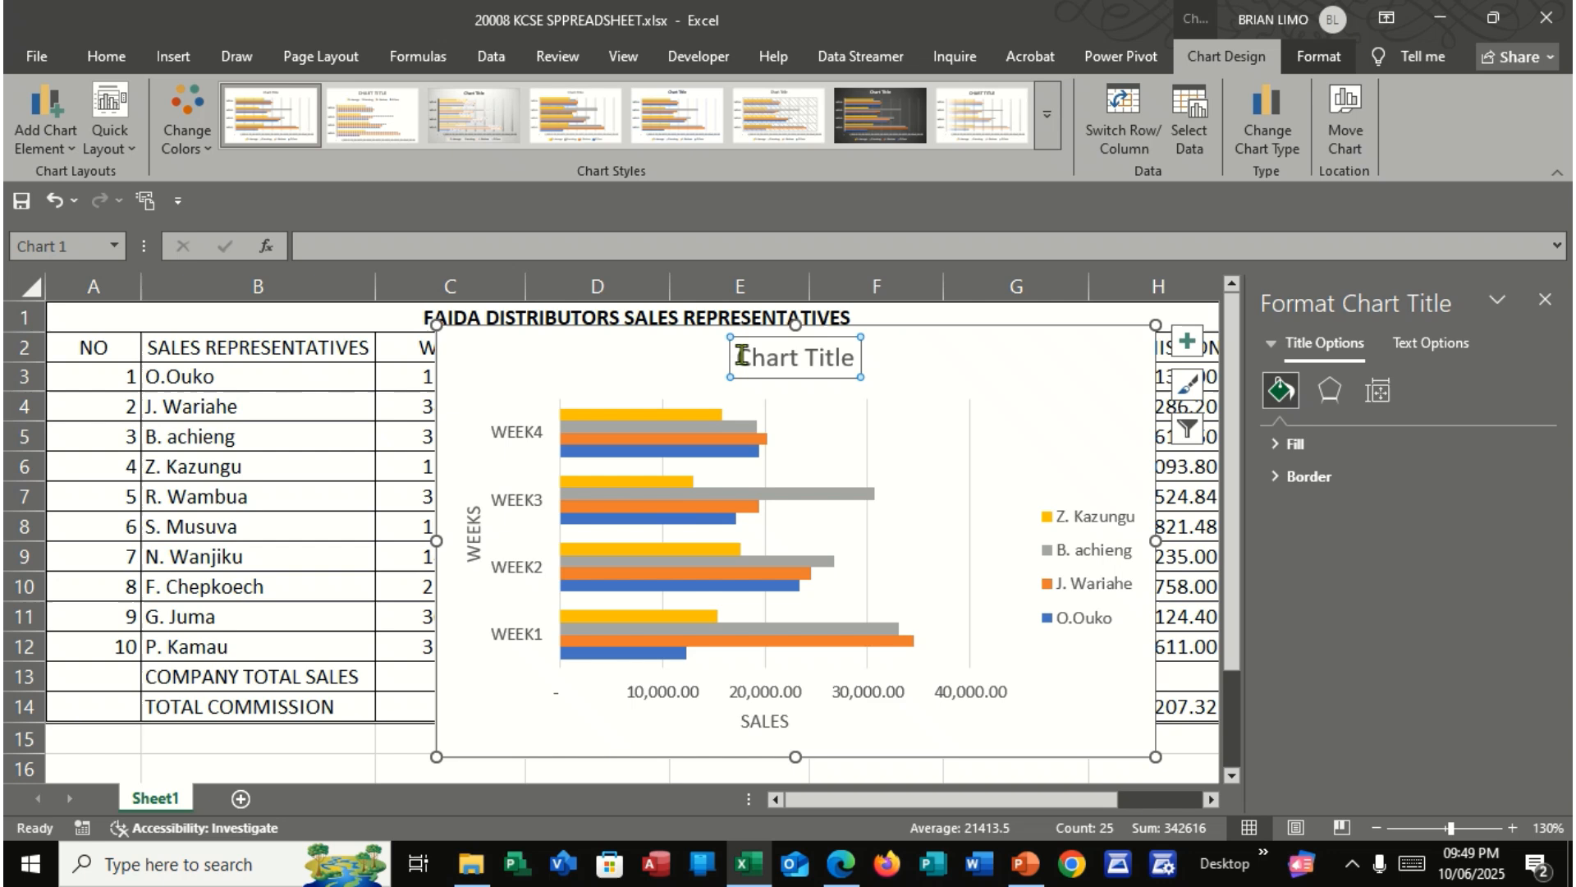
drag(737, 358, 855, 353)
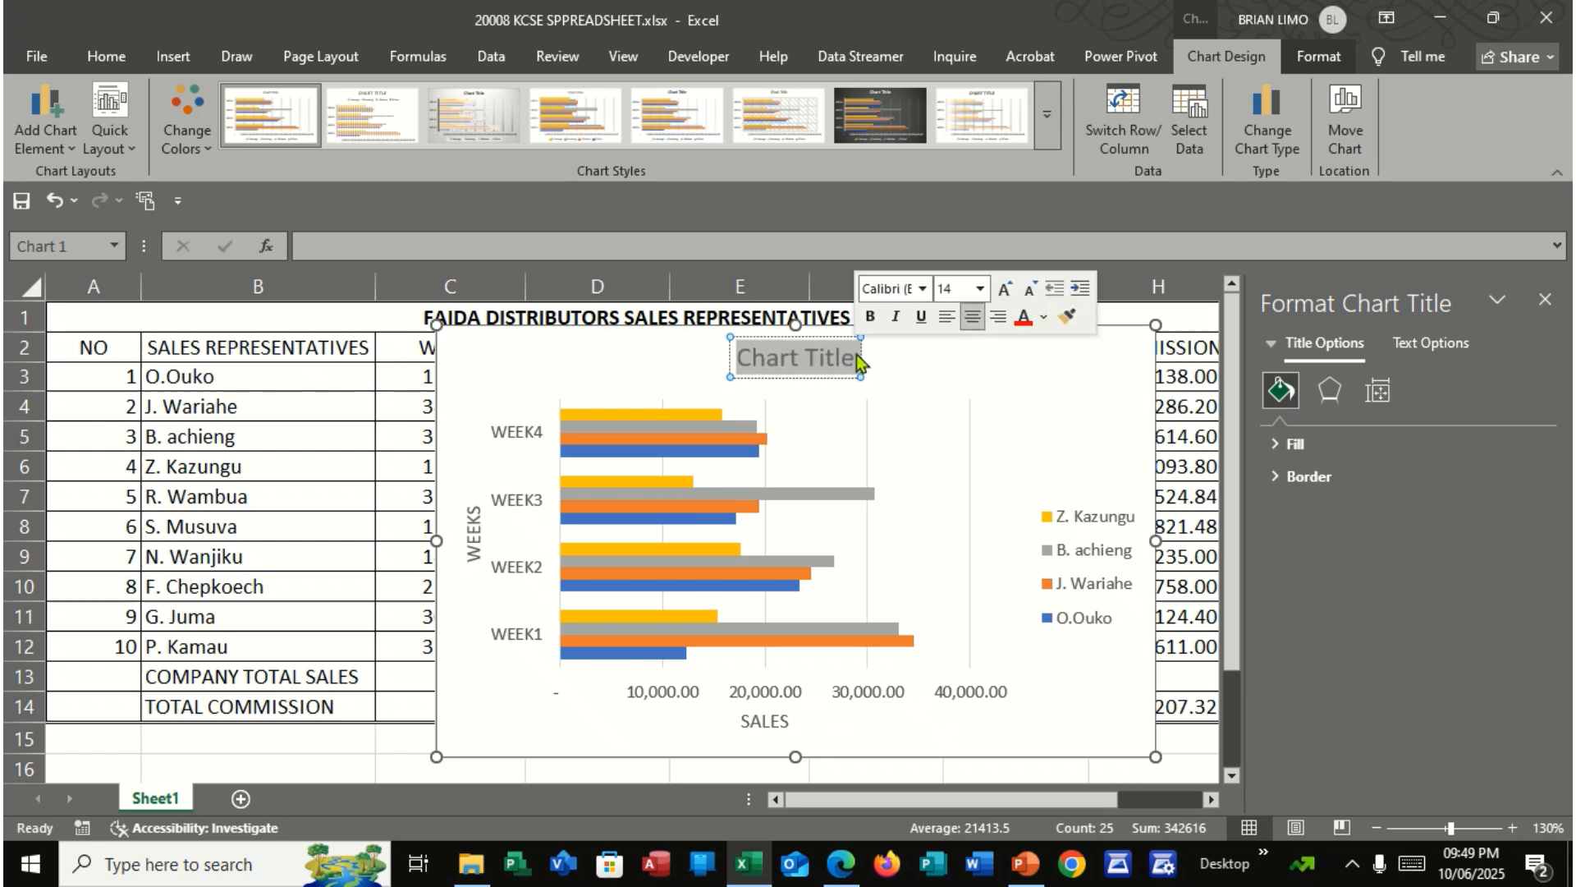
text(FAISA)
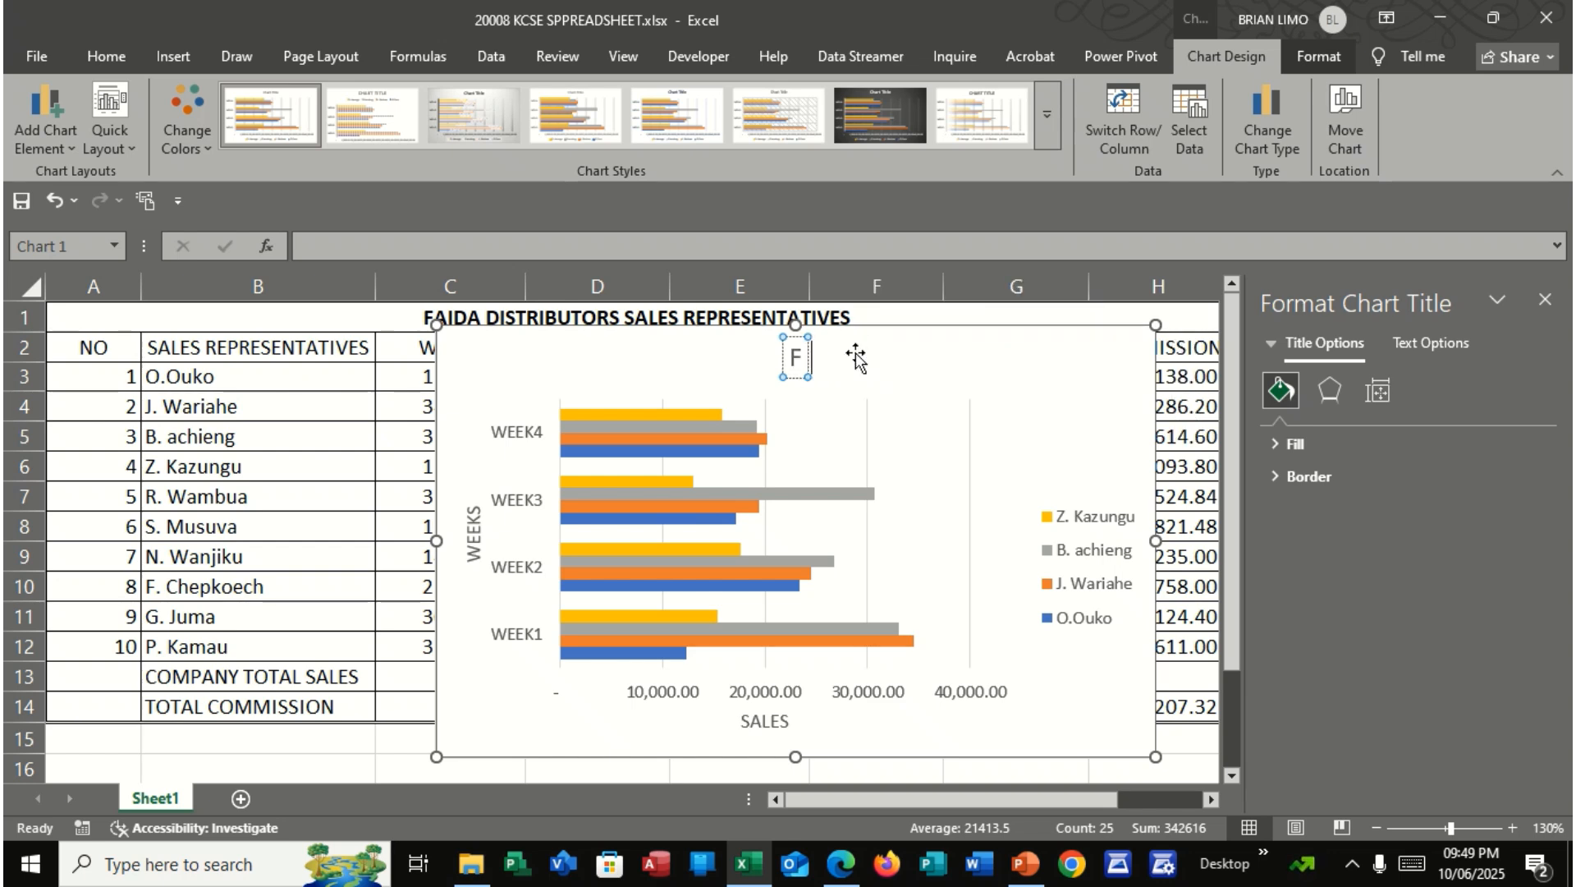
key(BackSpace)
key(BackSpace)
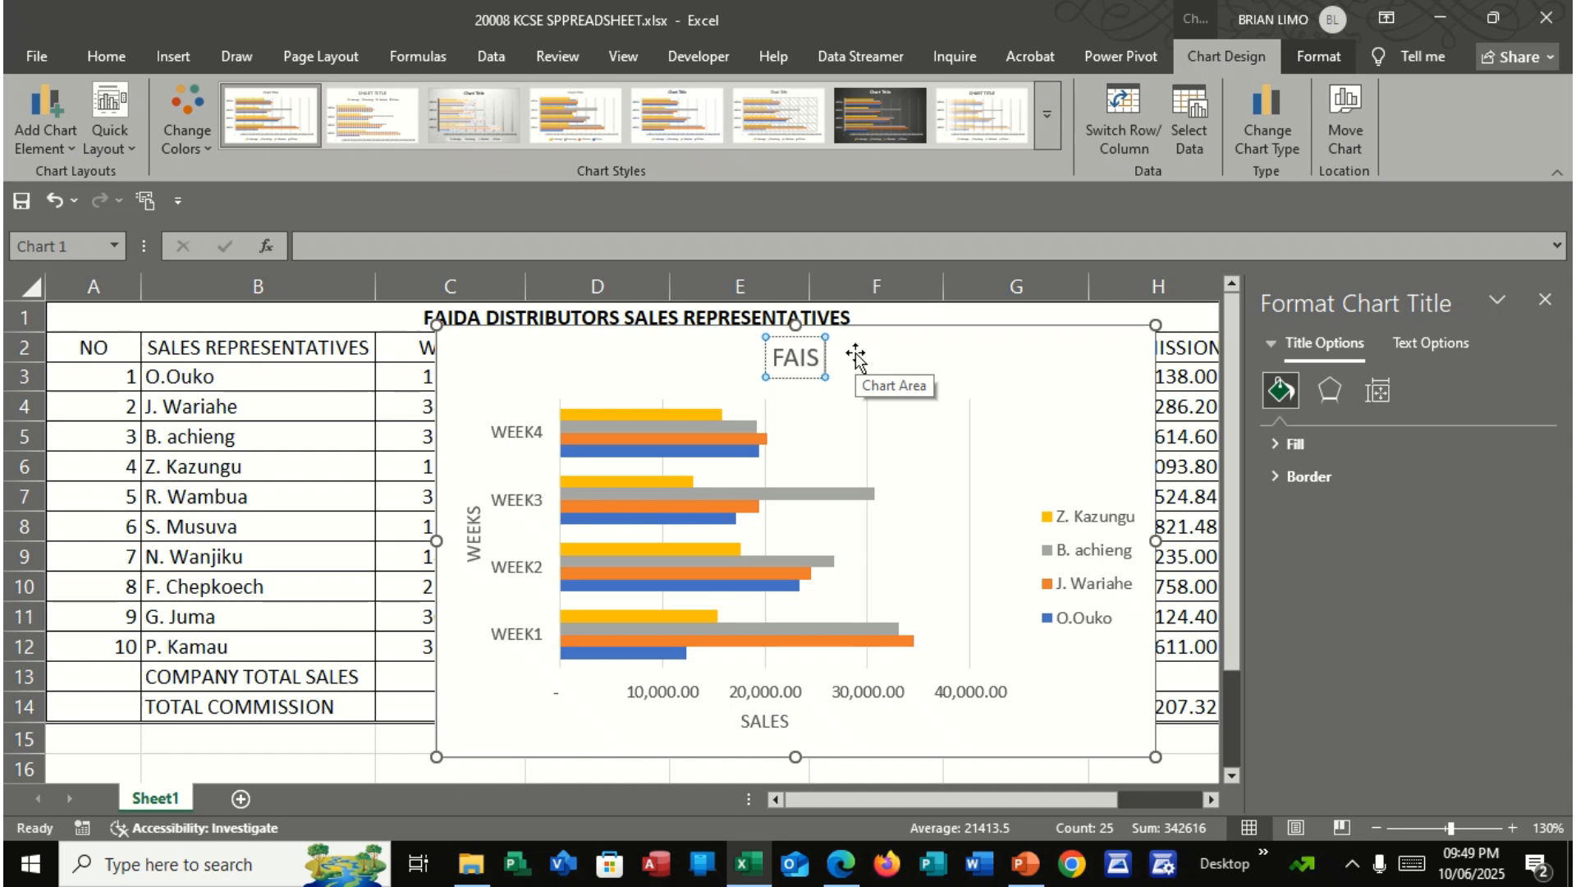
text(DA SA)
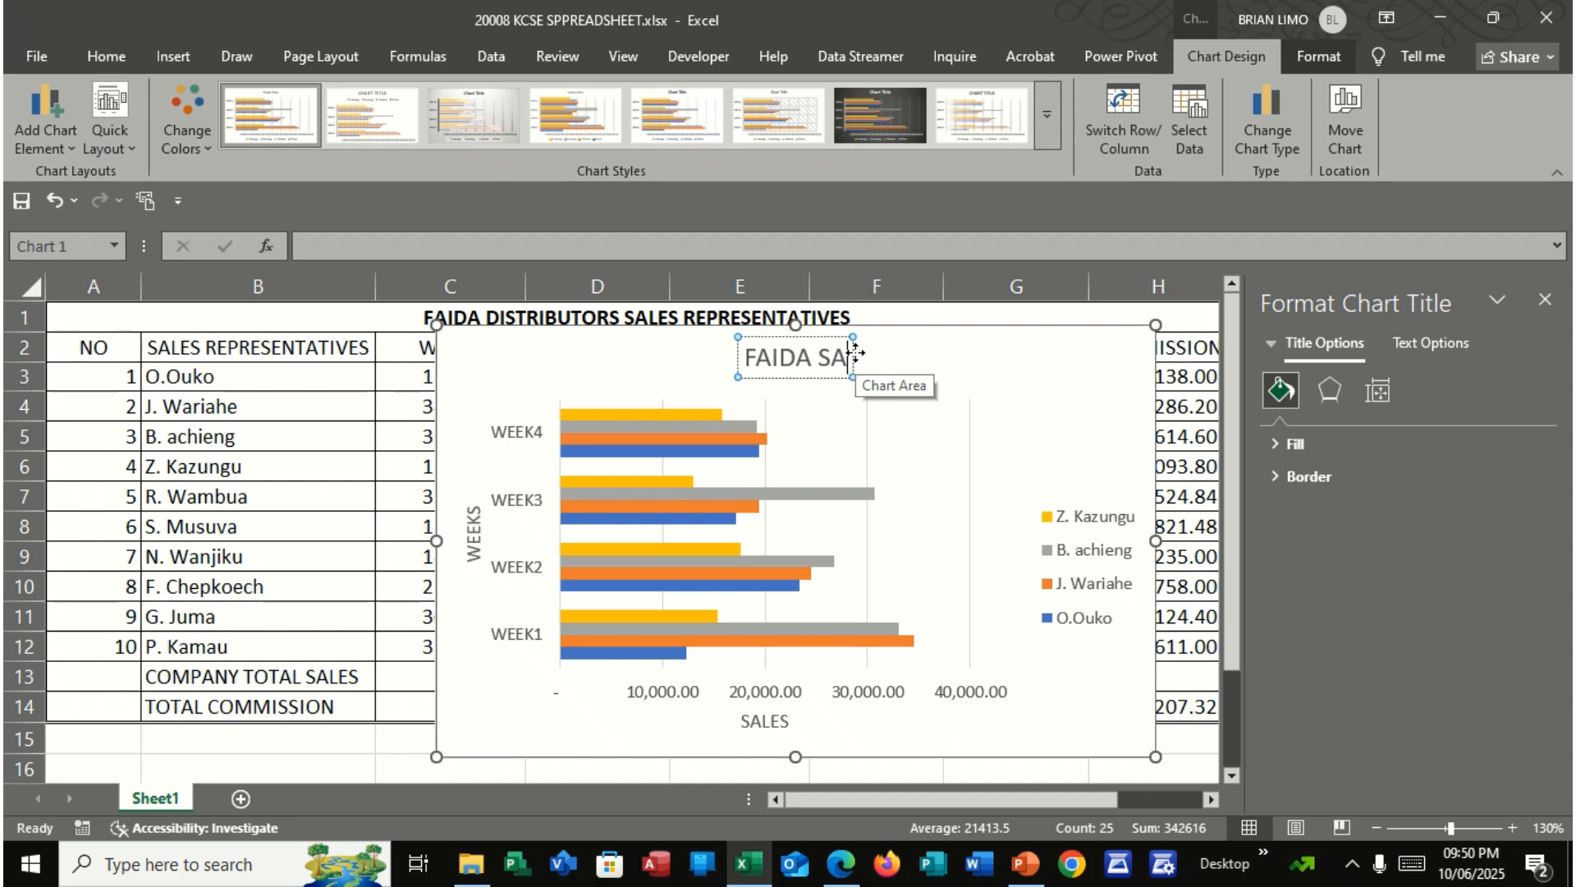
text(LES DIS)
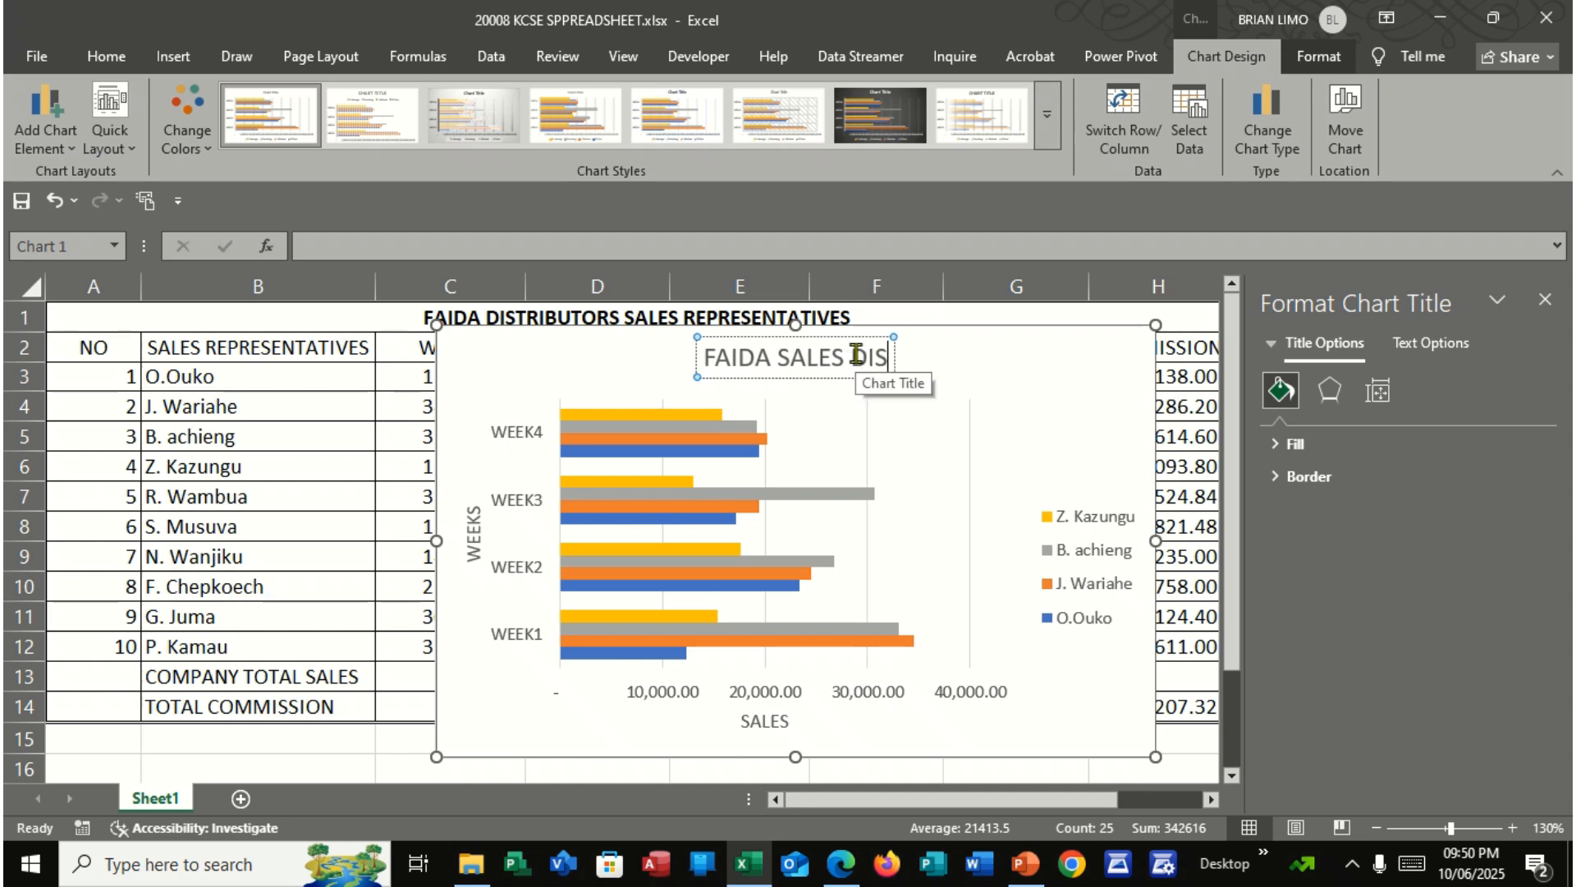
text(TRIBUTO)
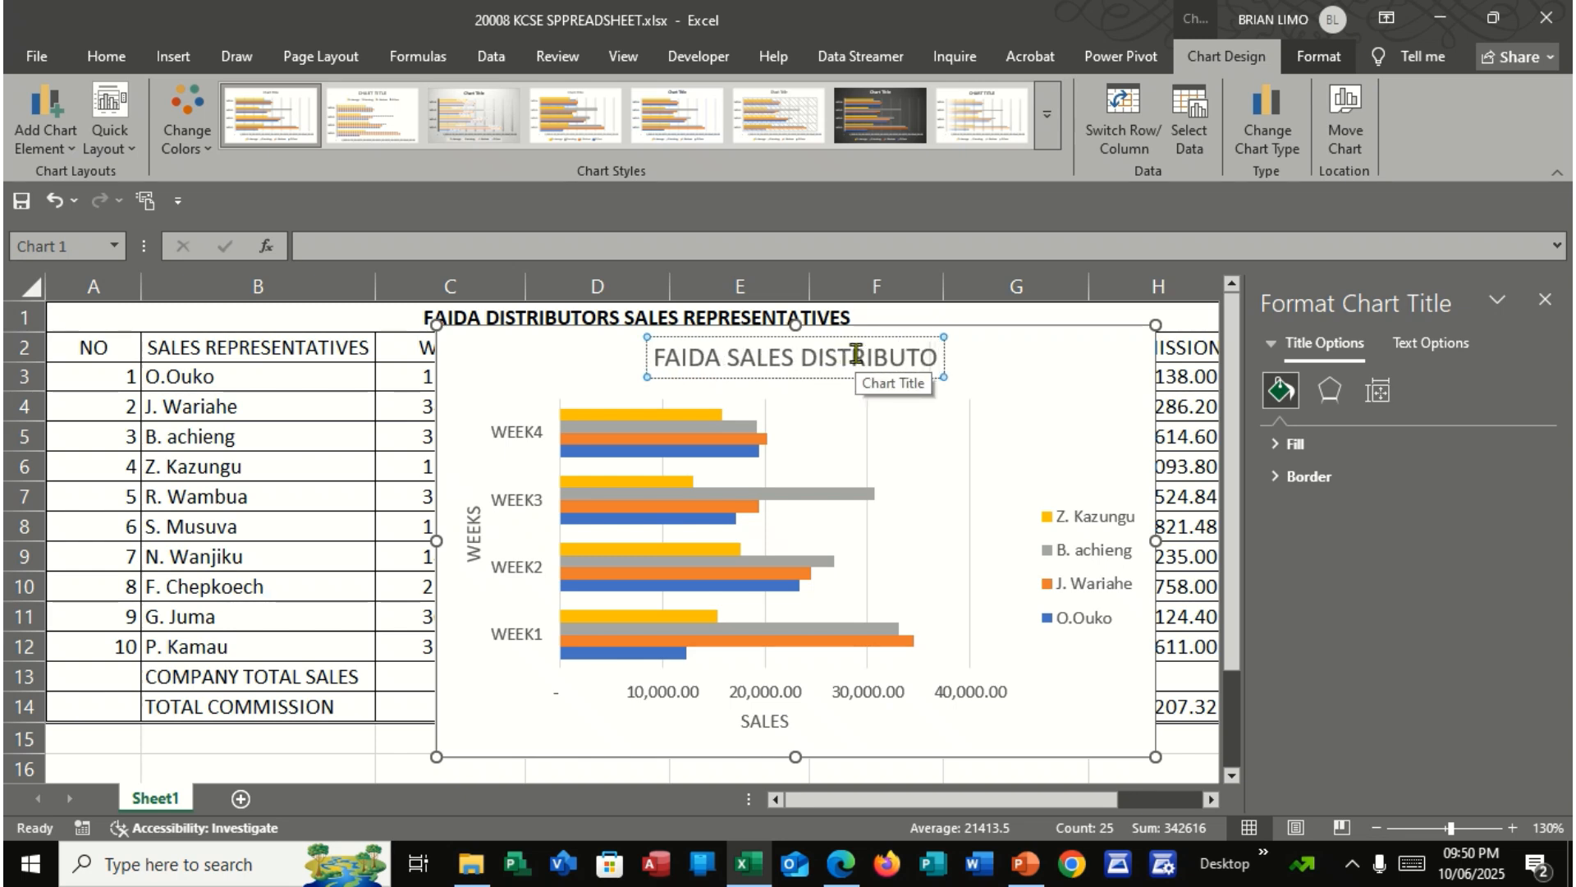
text(RS)
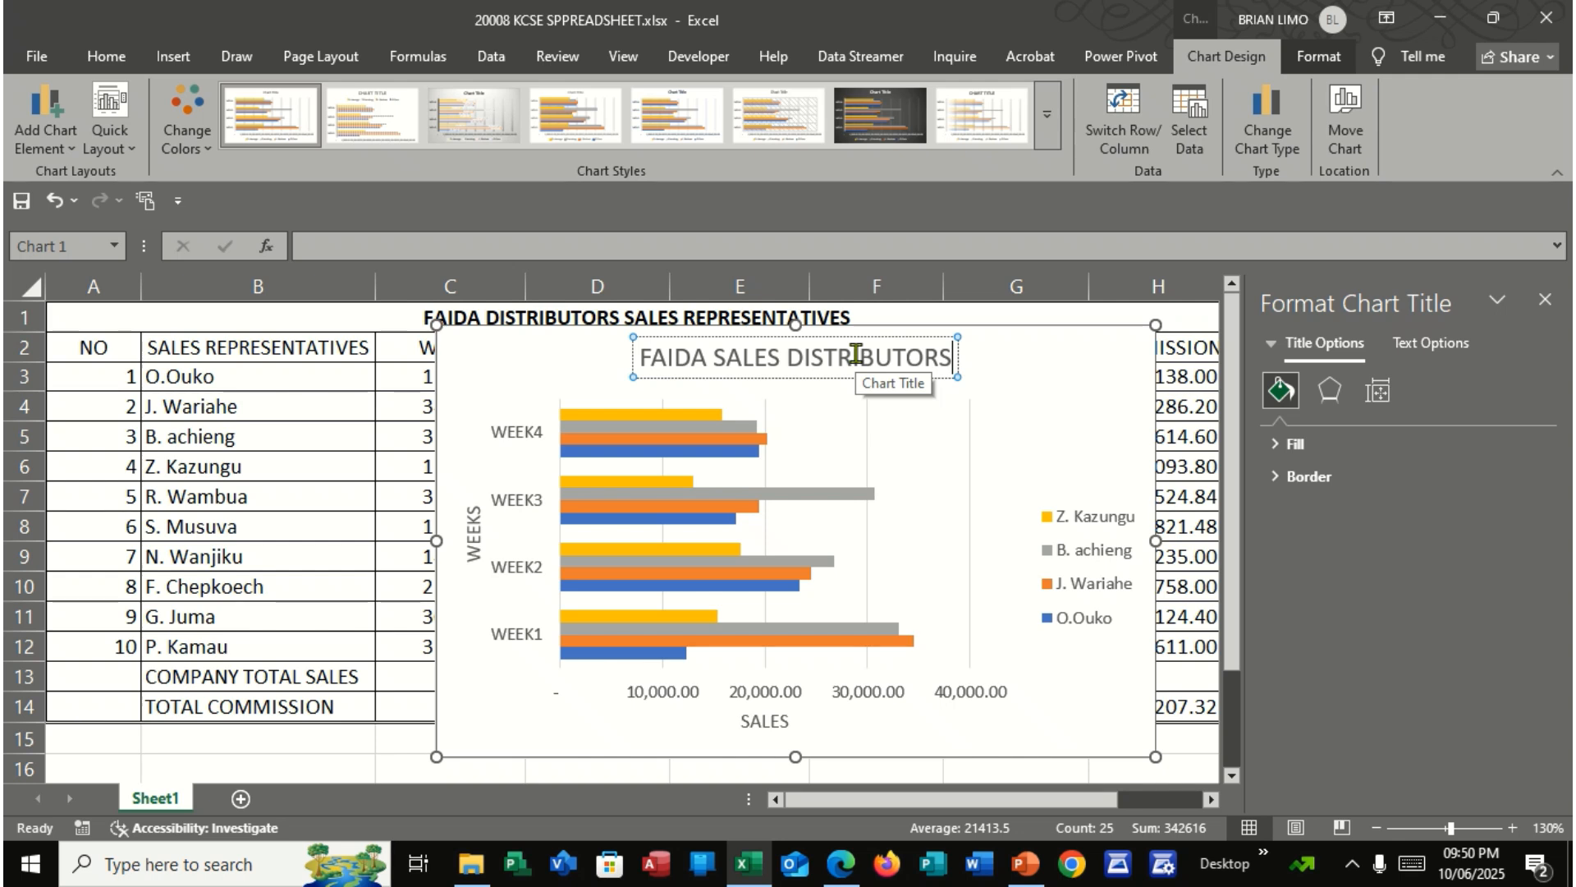
click(1018, 519)
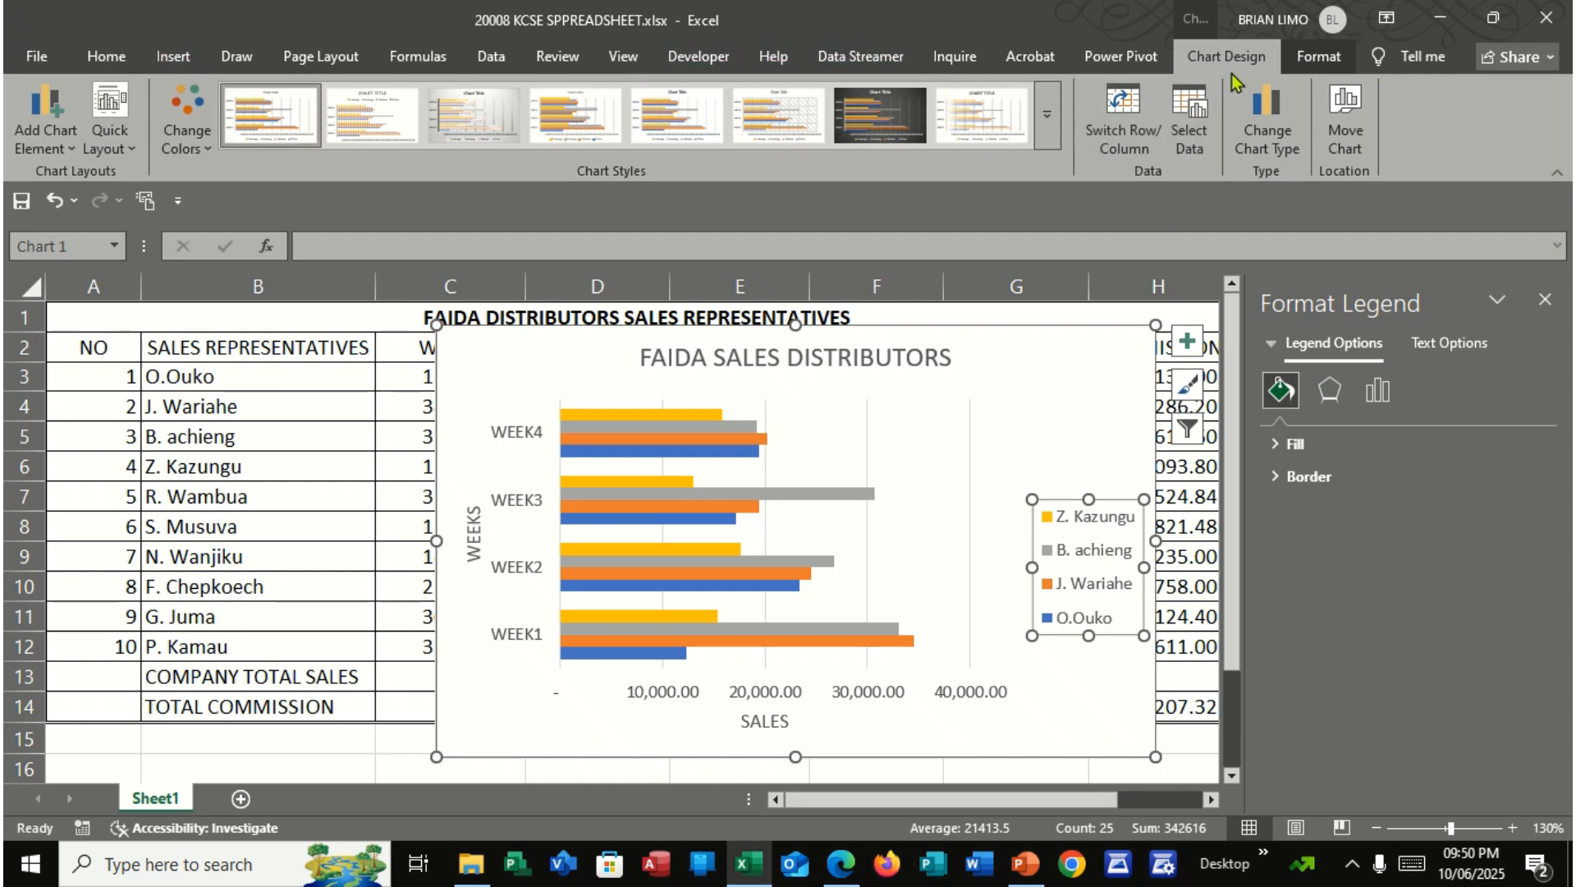
Move the chart to a new sheet named FAIDA 1, checking part (f) in the exam PDF for the name
click(1344, 123)
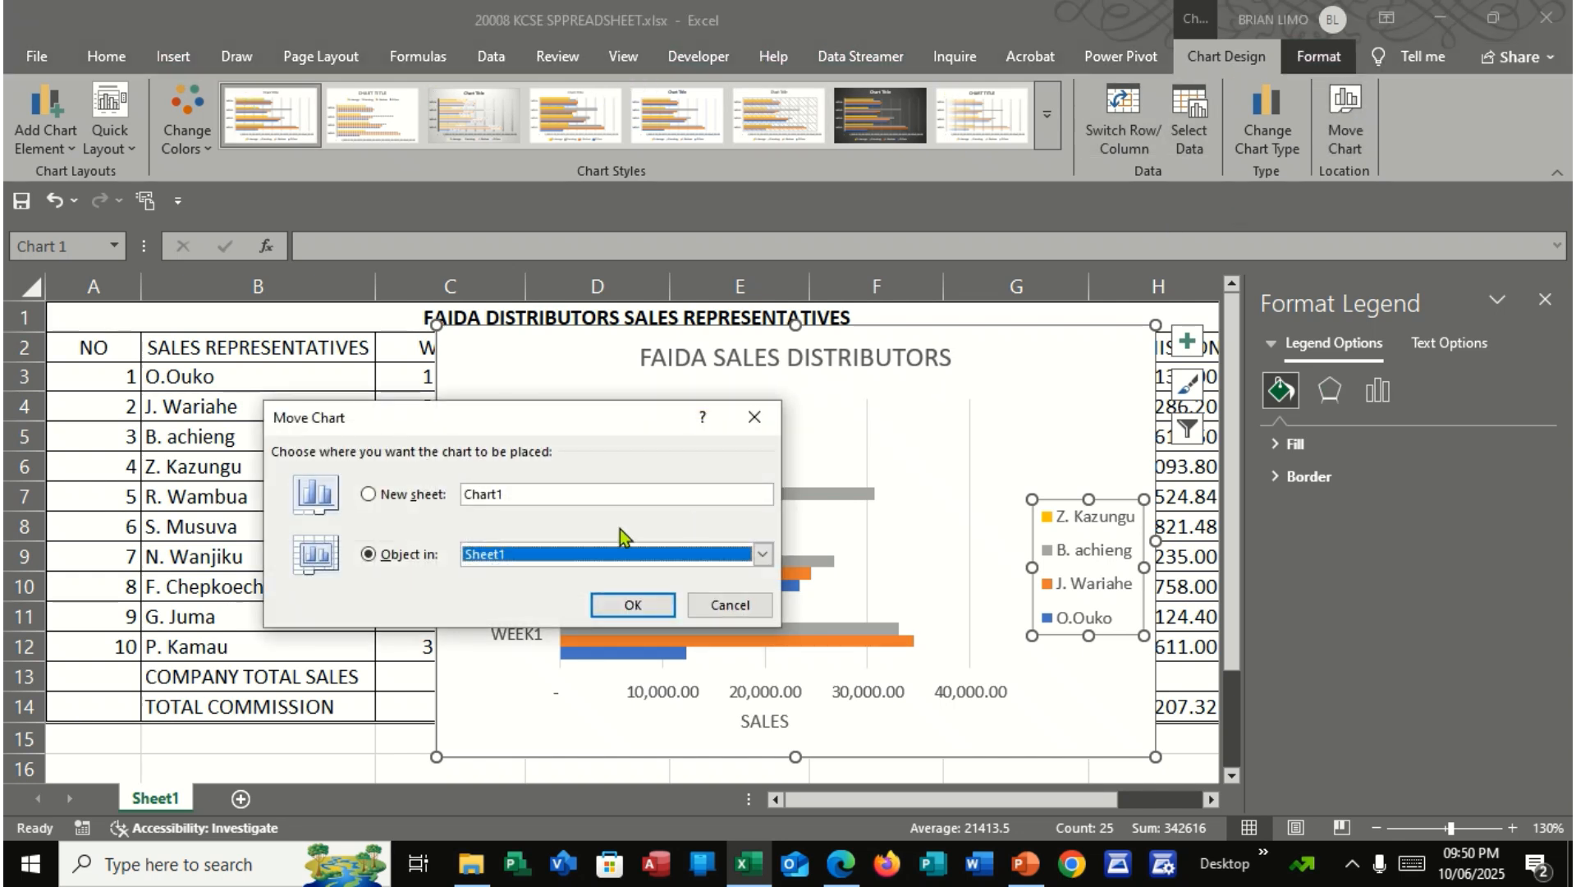
click(367, 495)
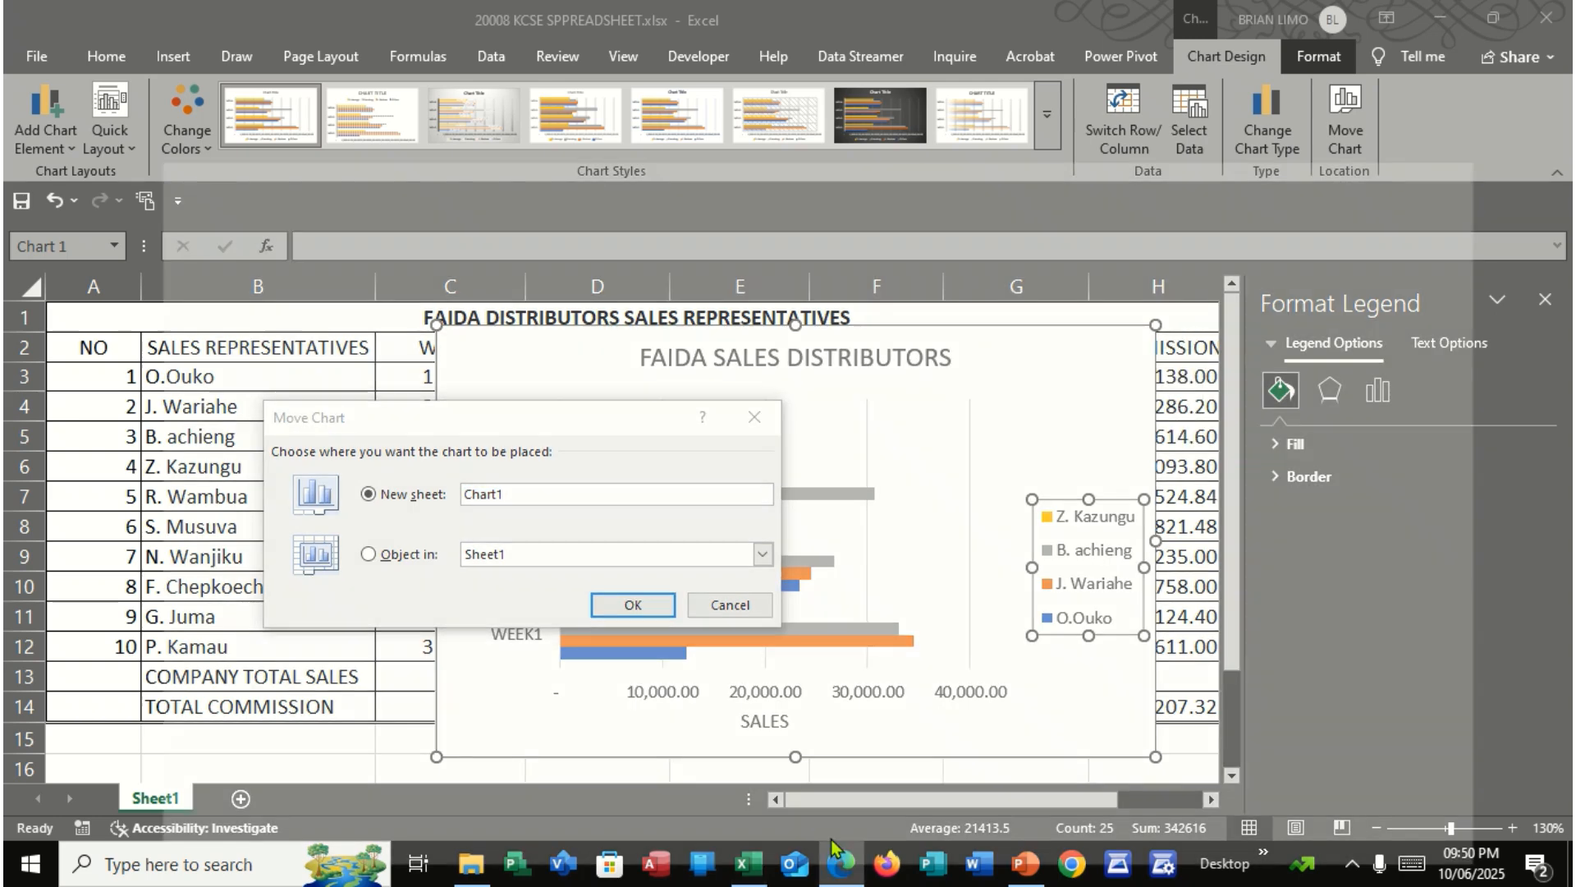
click(837, 862)
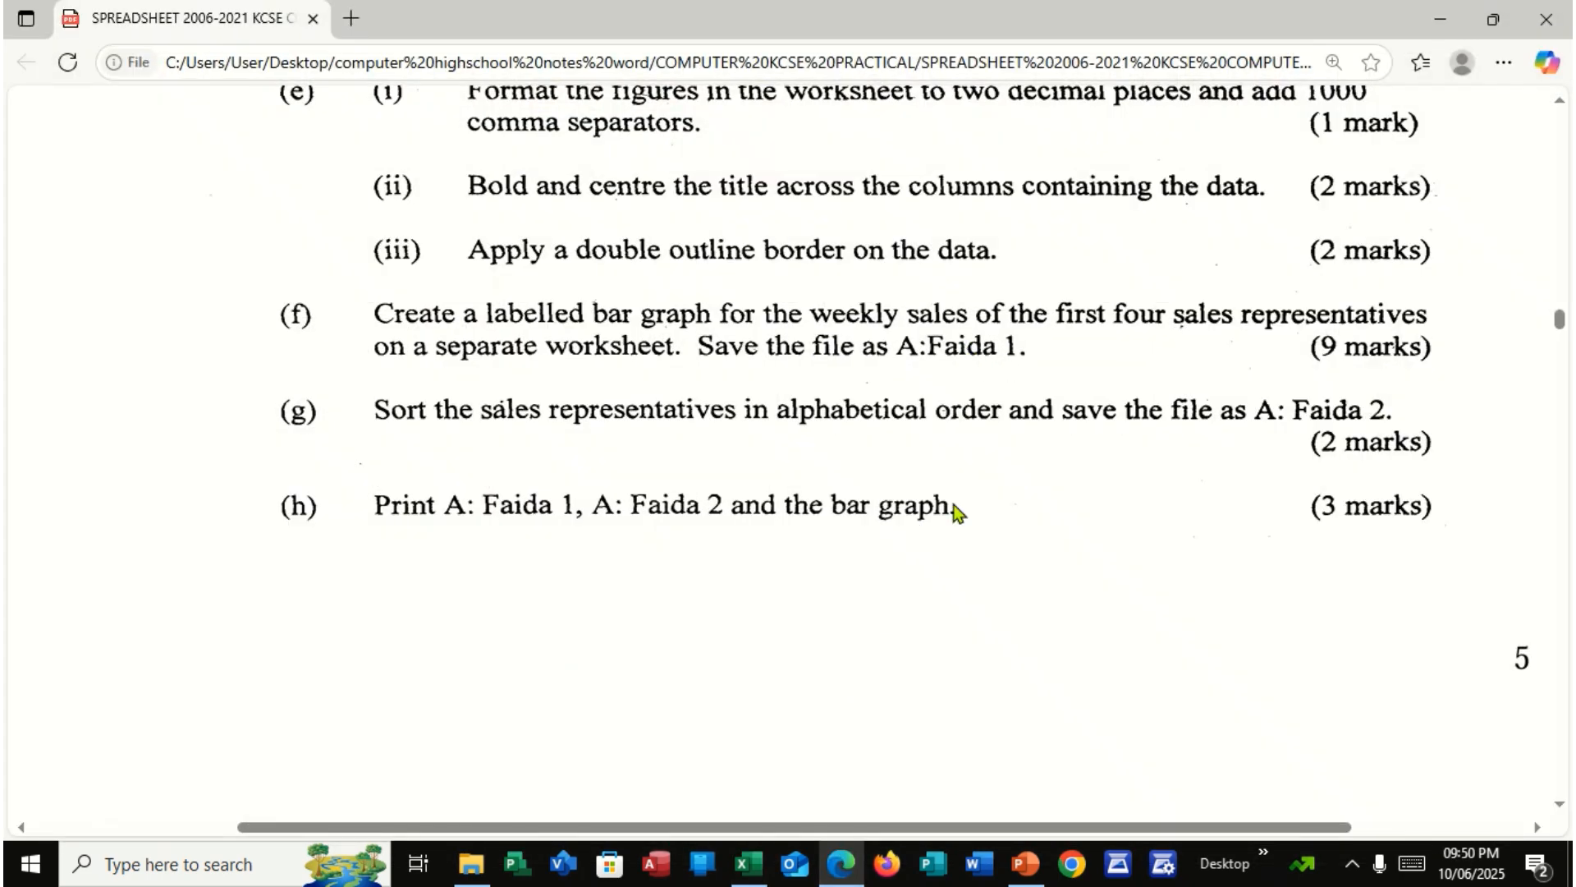
click(747, 862)
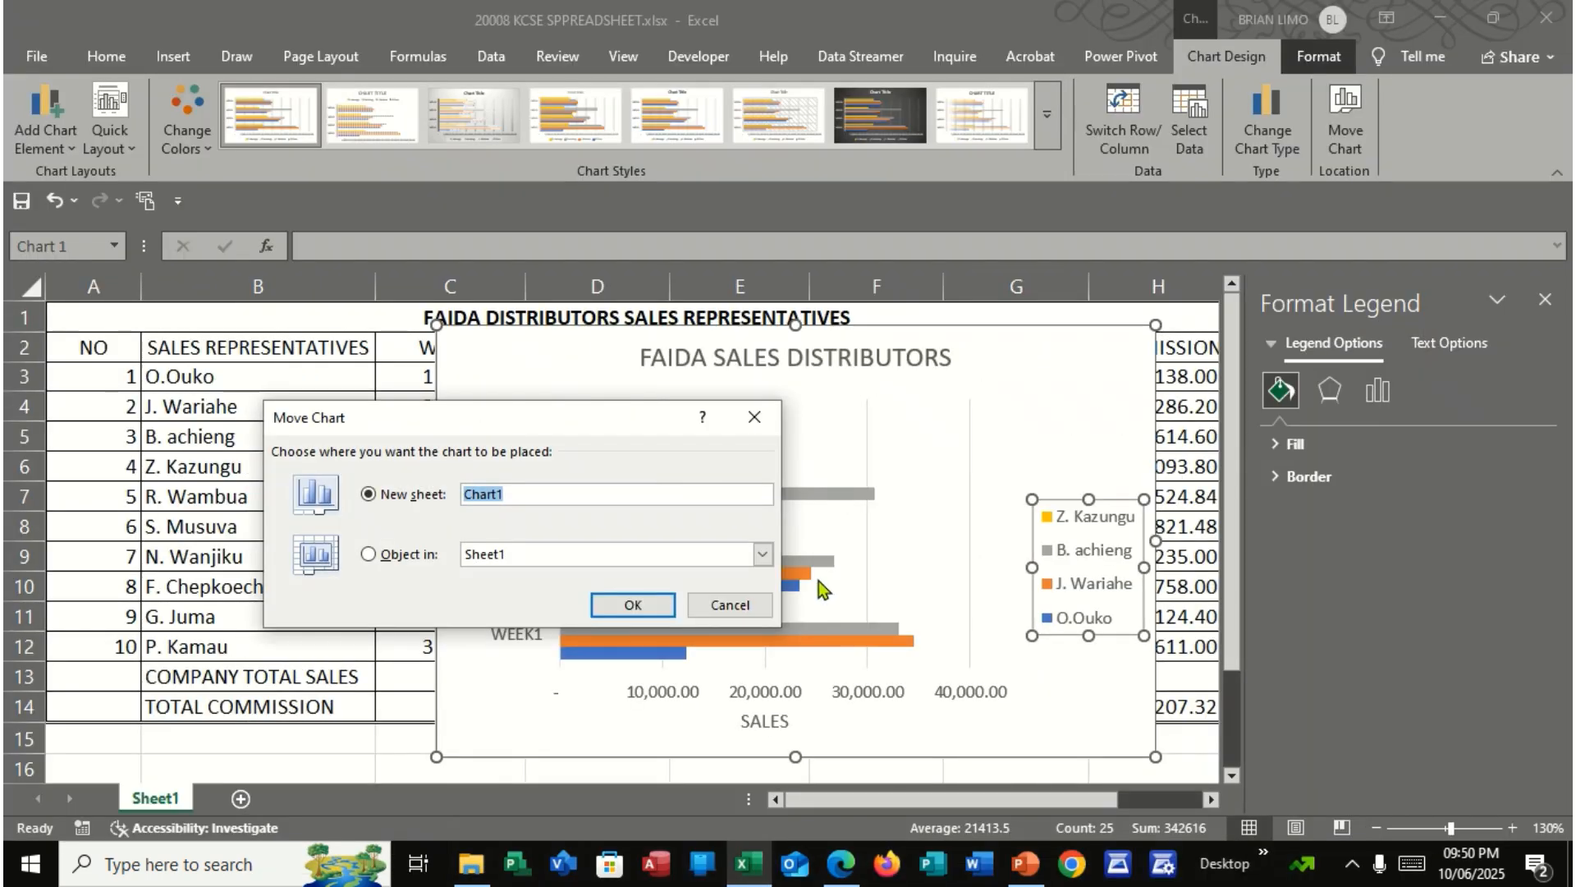
text(FAIDA 1)
click(669, 615)
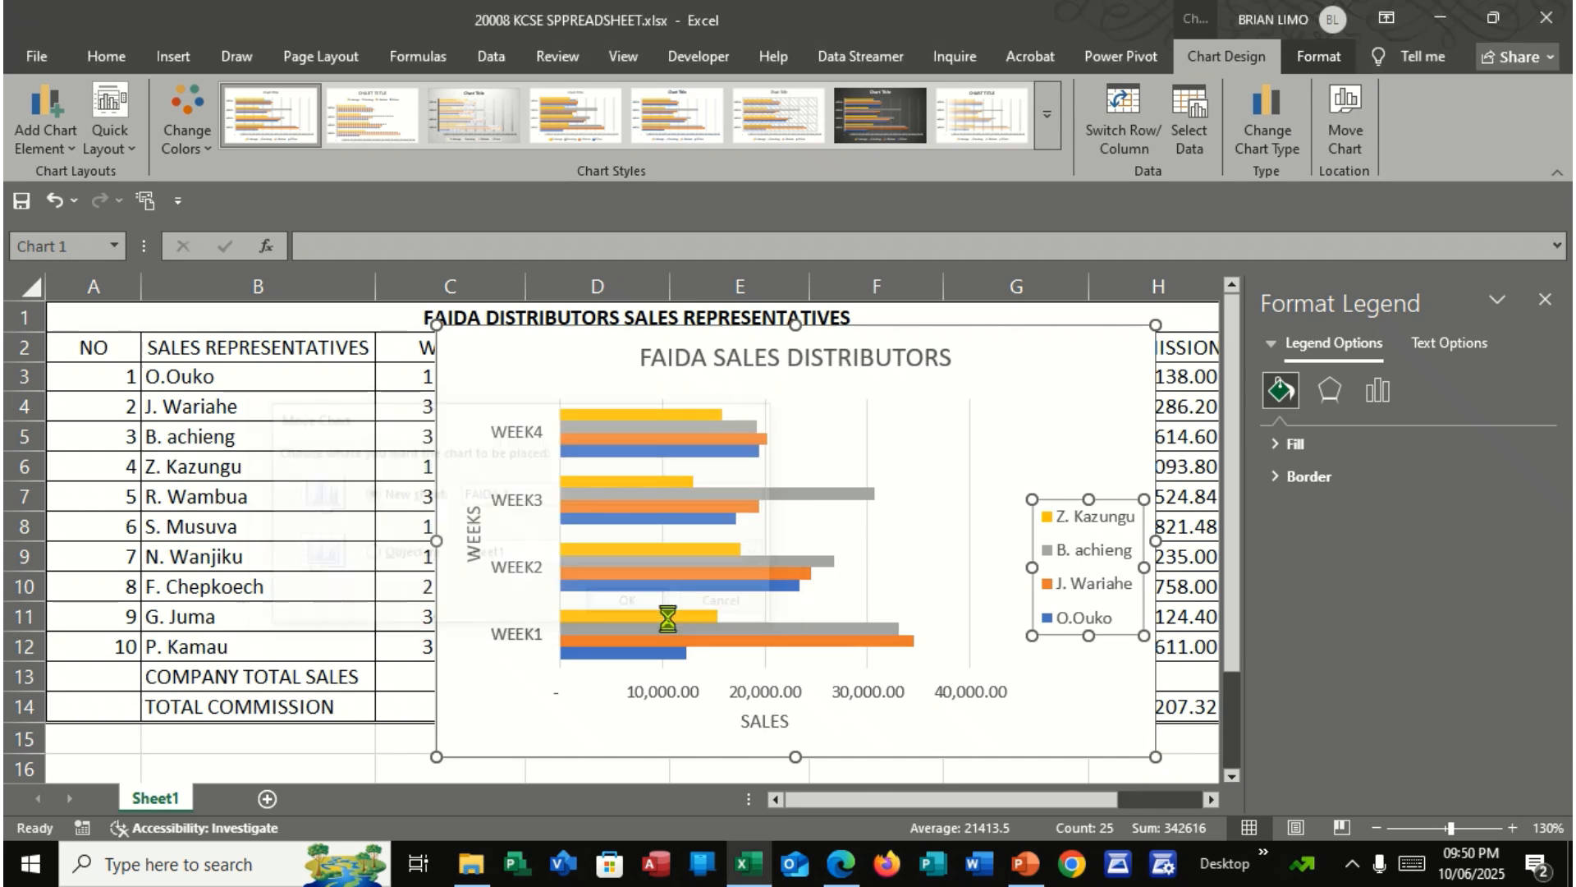
scroll(539, 563, down, 1)
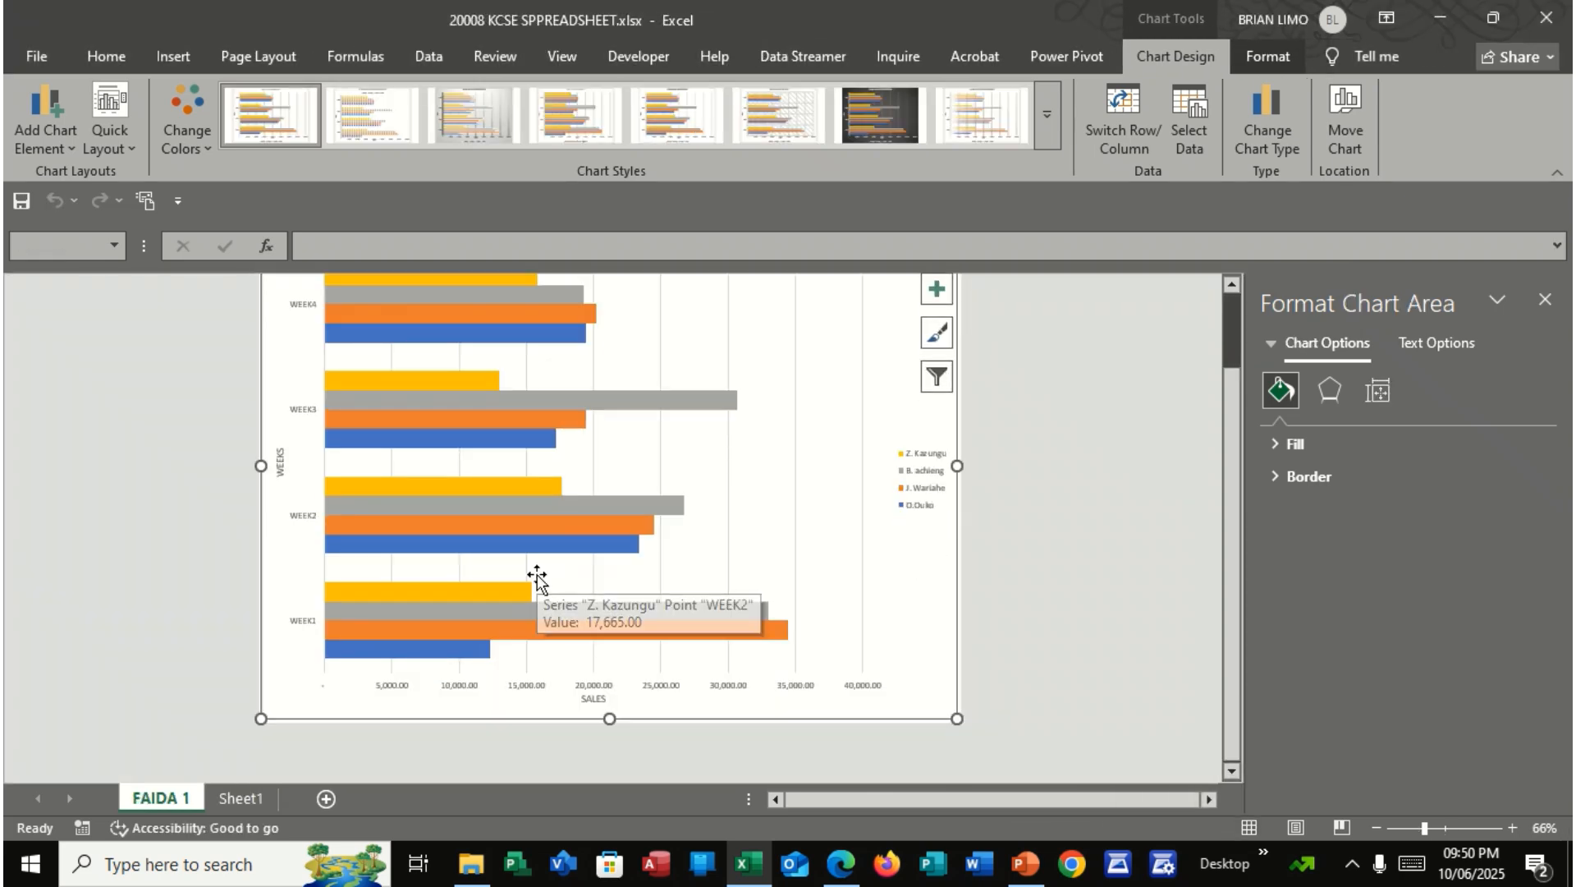
Check part (g) in the exam PDF, then sort B3:H12 on Sheet1 in Excel from A to Z by sales representative
click(854, 870)
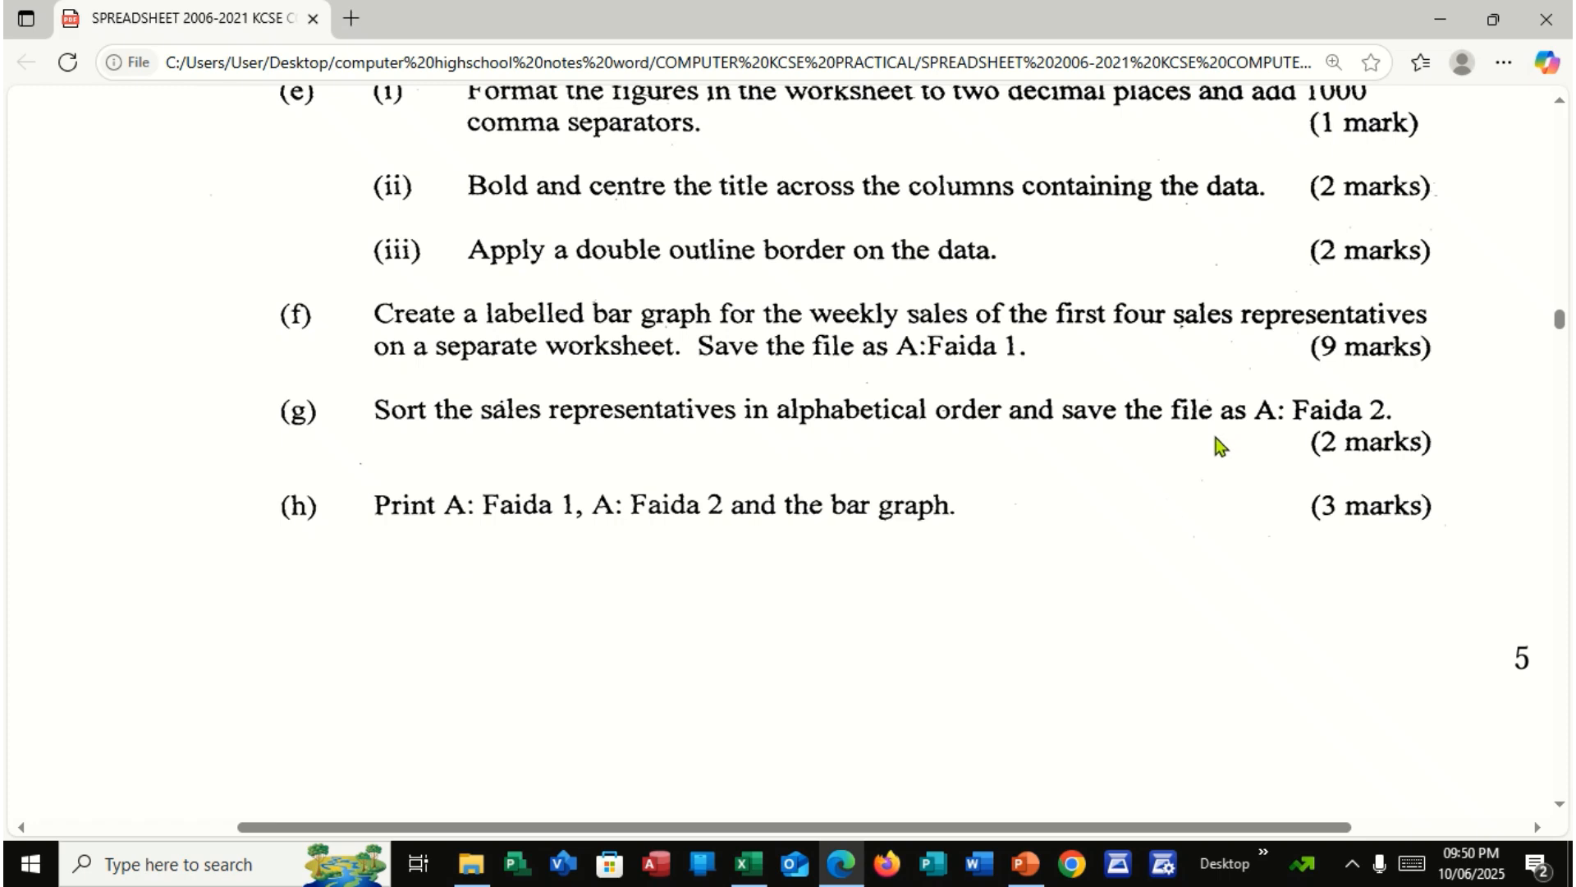
click(748, 864)
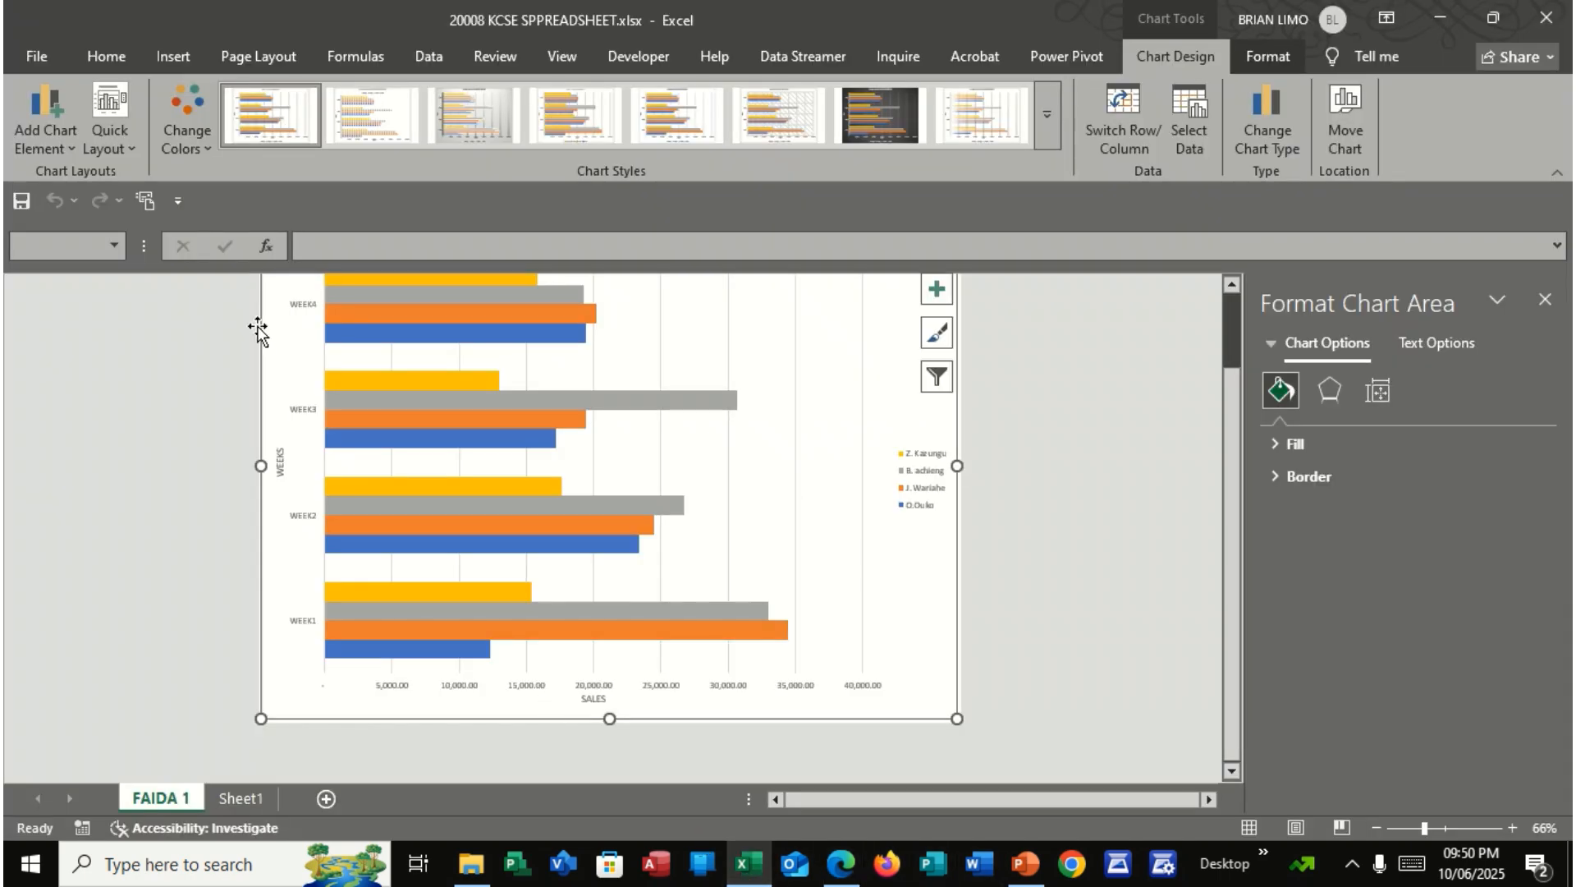
click(237, 798)
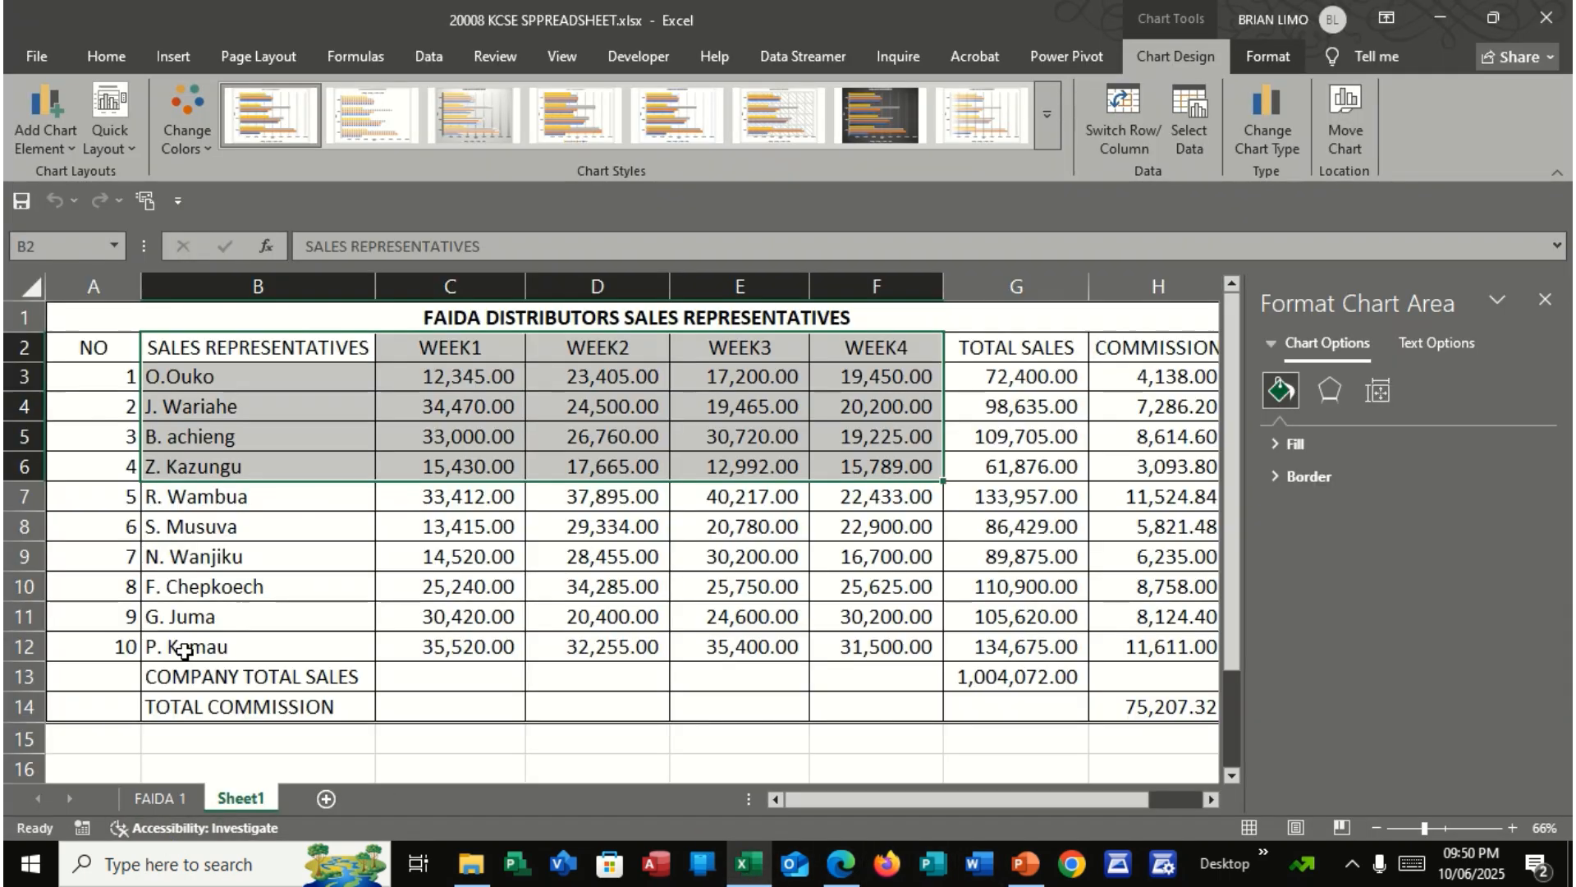
click(166, 407)
drag(184, 375, 1167, 658)
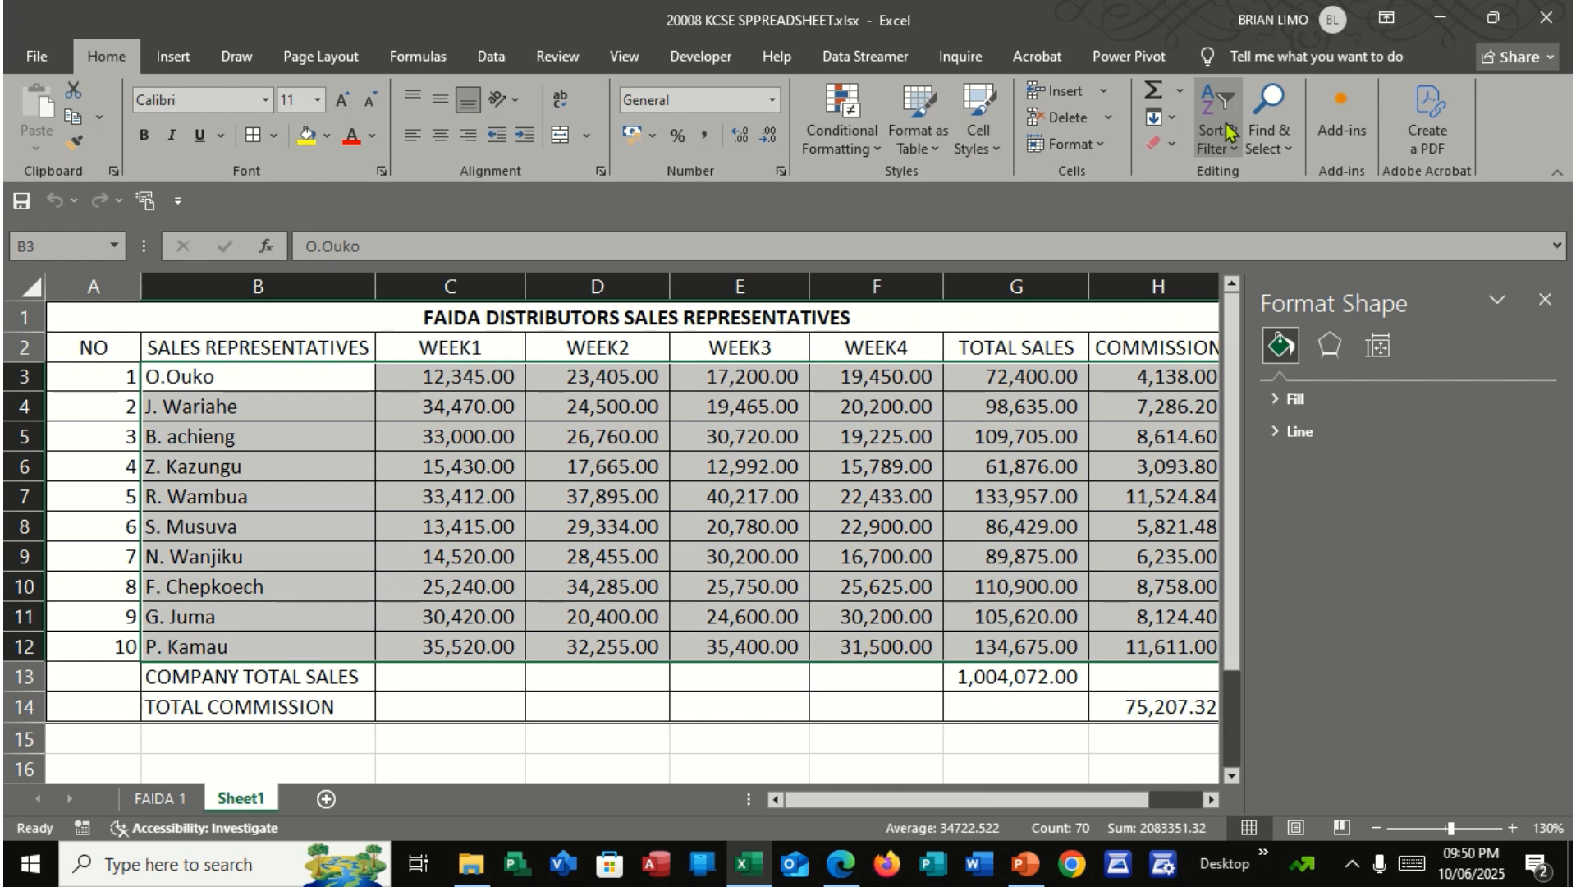
click(1220, 153)
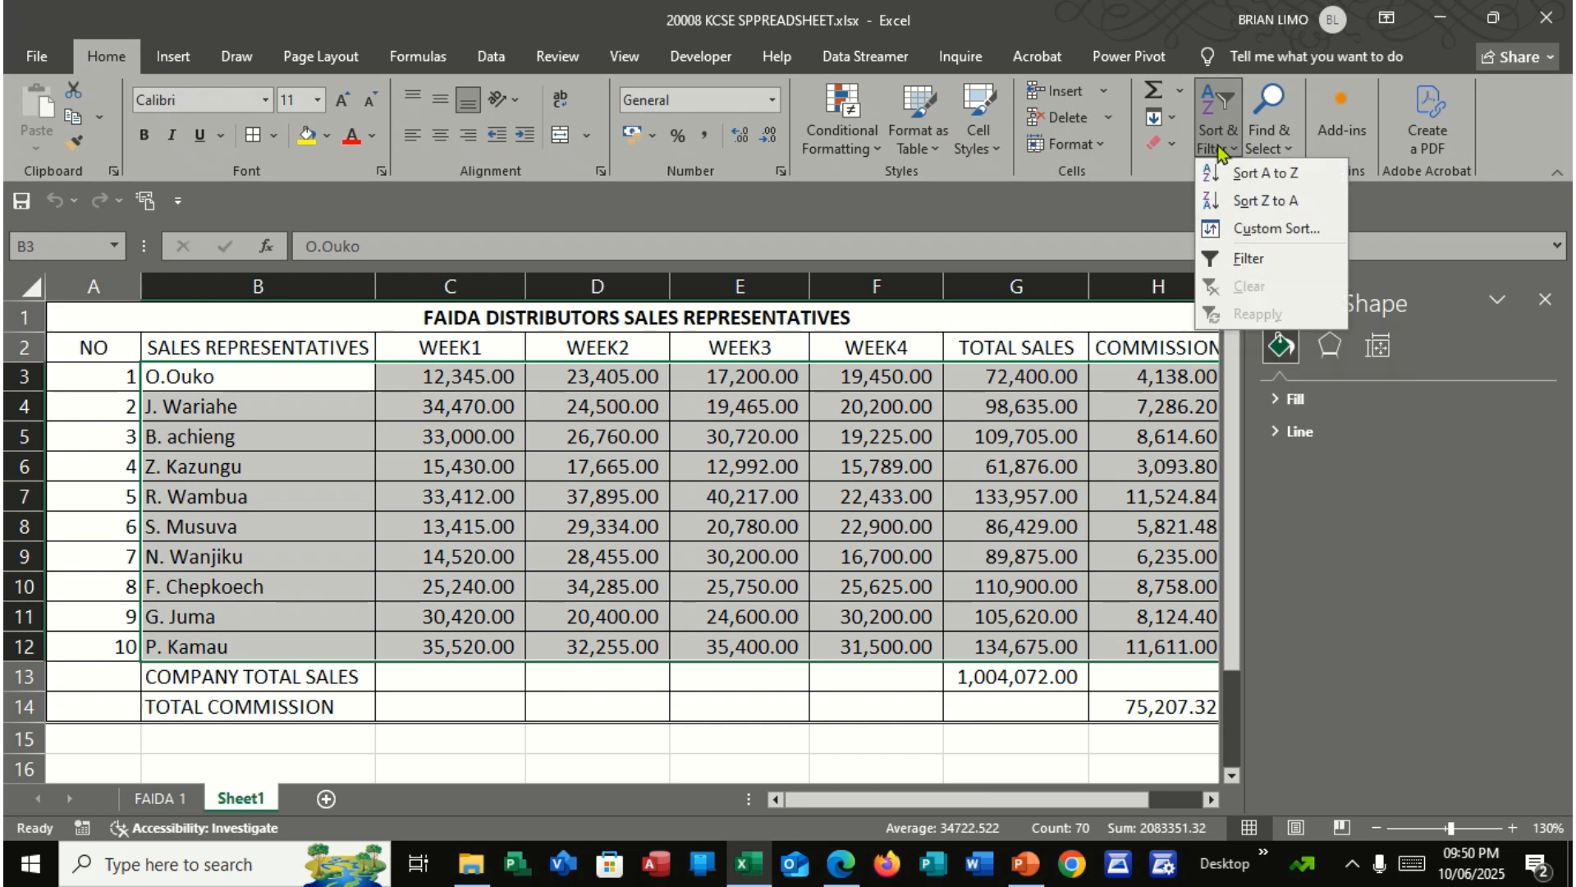
click(1264, 179)
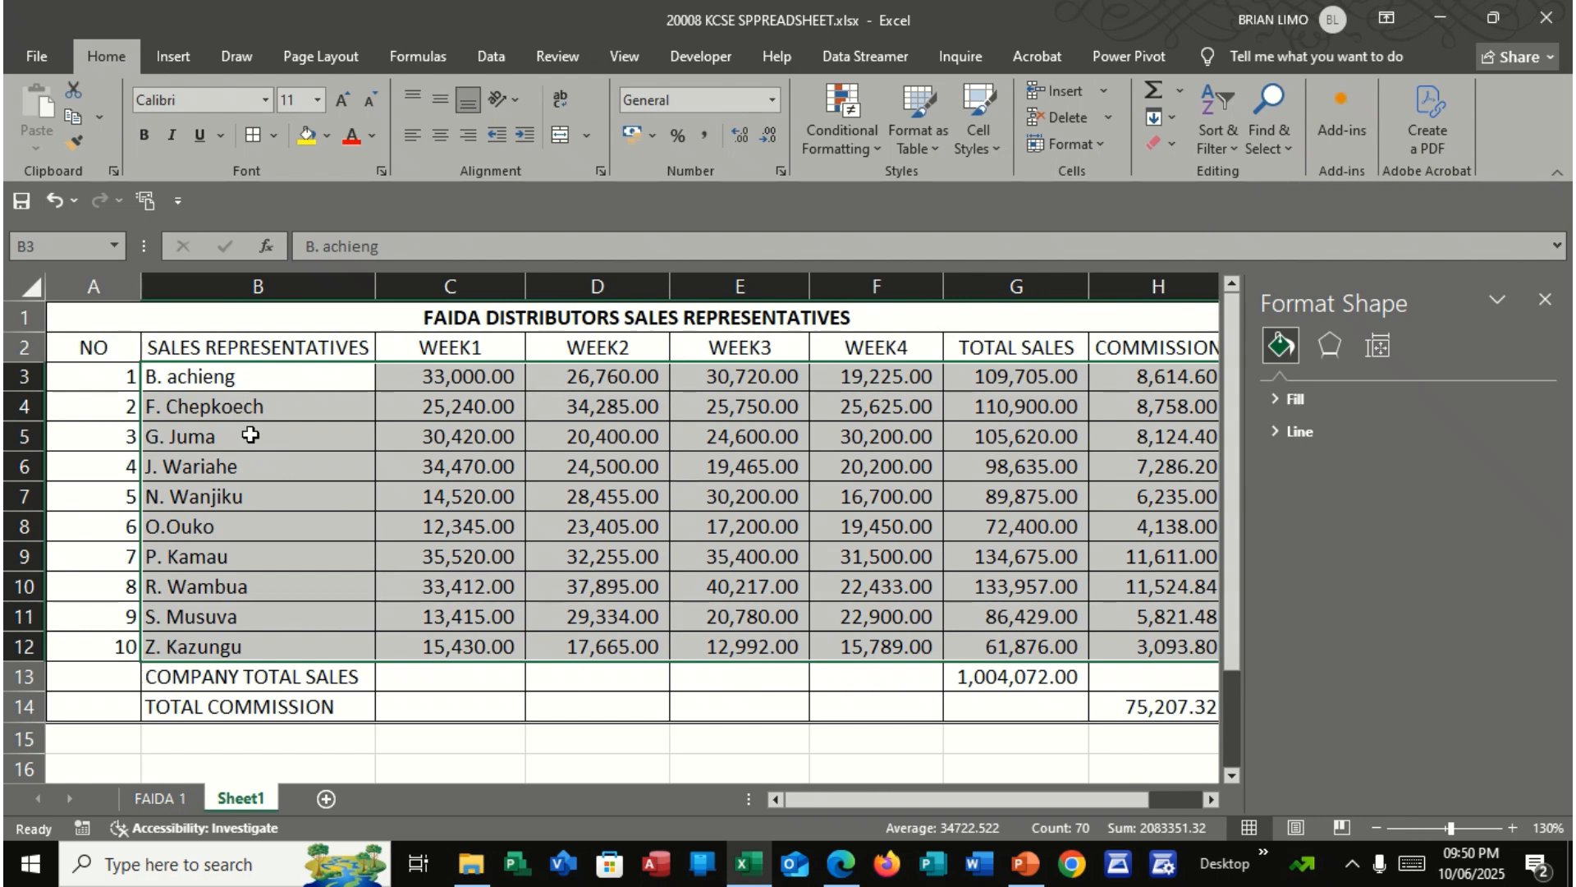
Recheck part (g) in the exam PDF, then save a copy of the Excel workbook to the Desktop as FAIDA 2
click(838, 862)
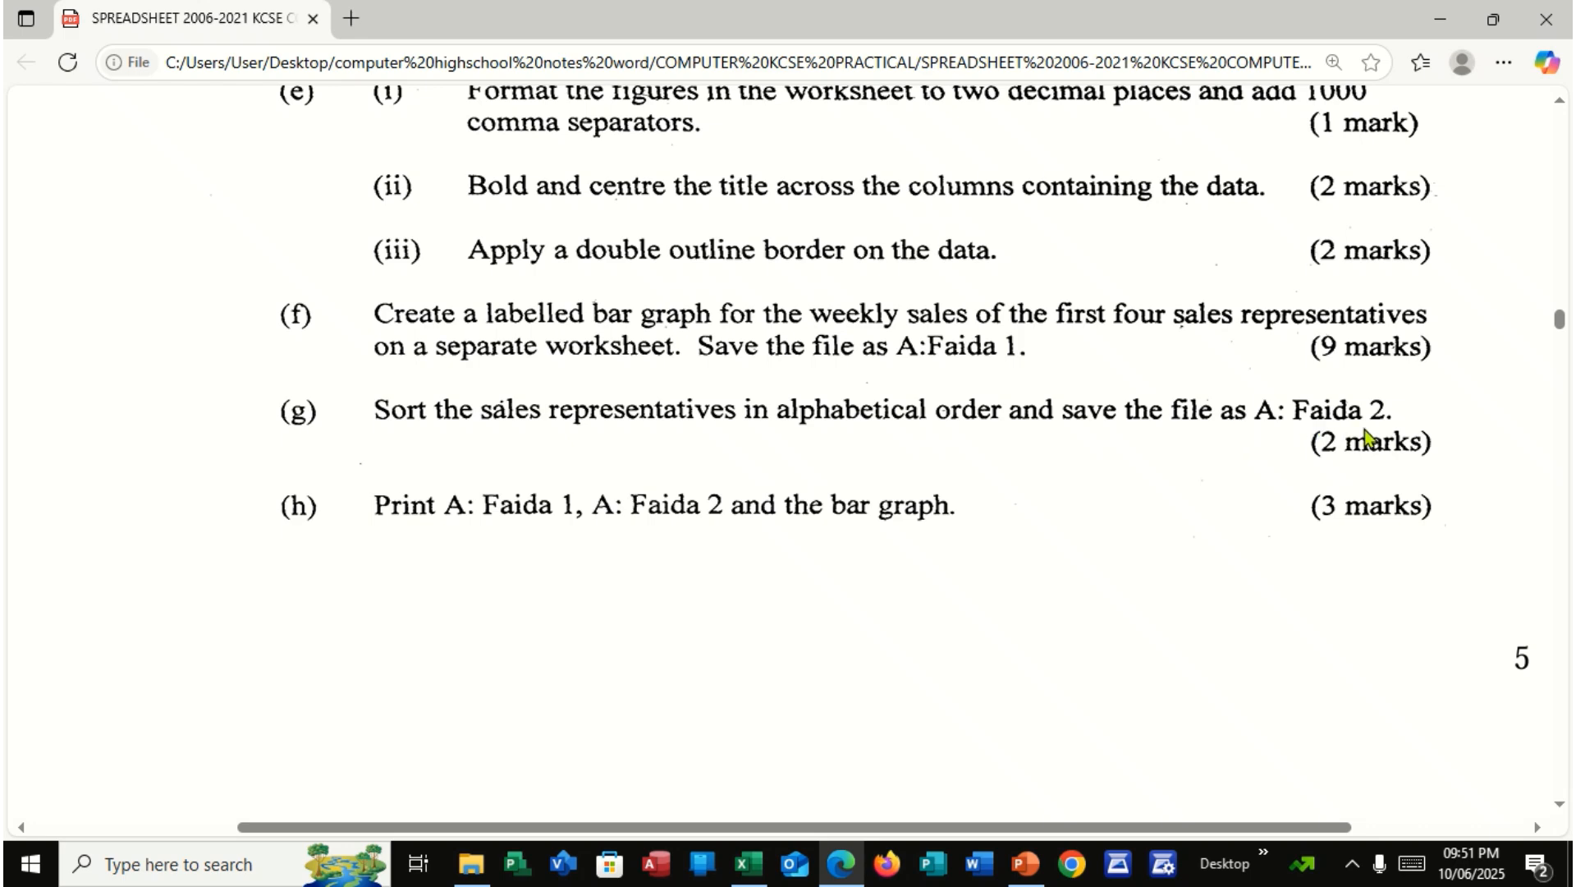
click(767, 866)
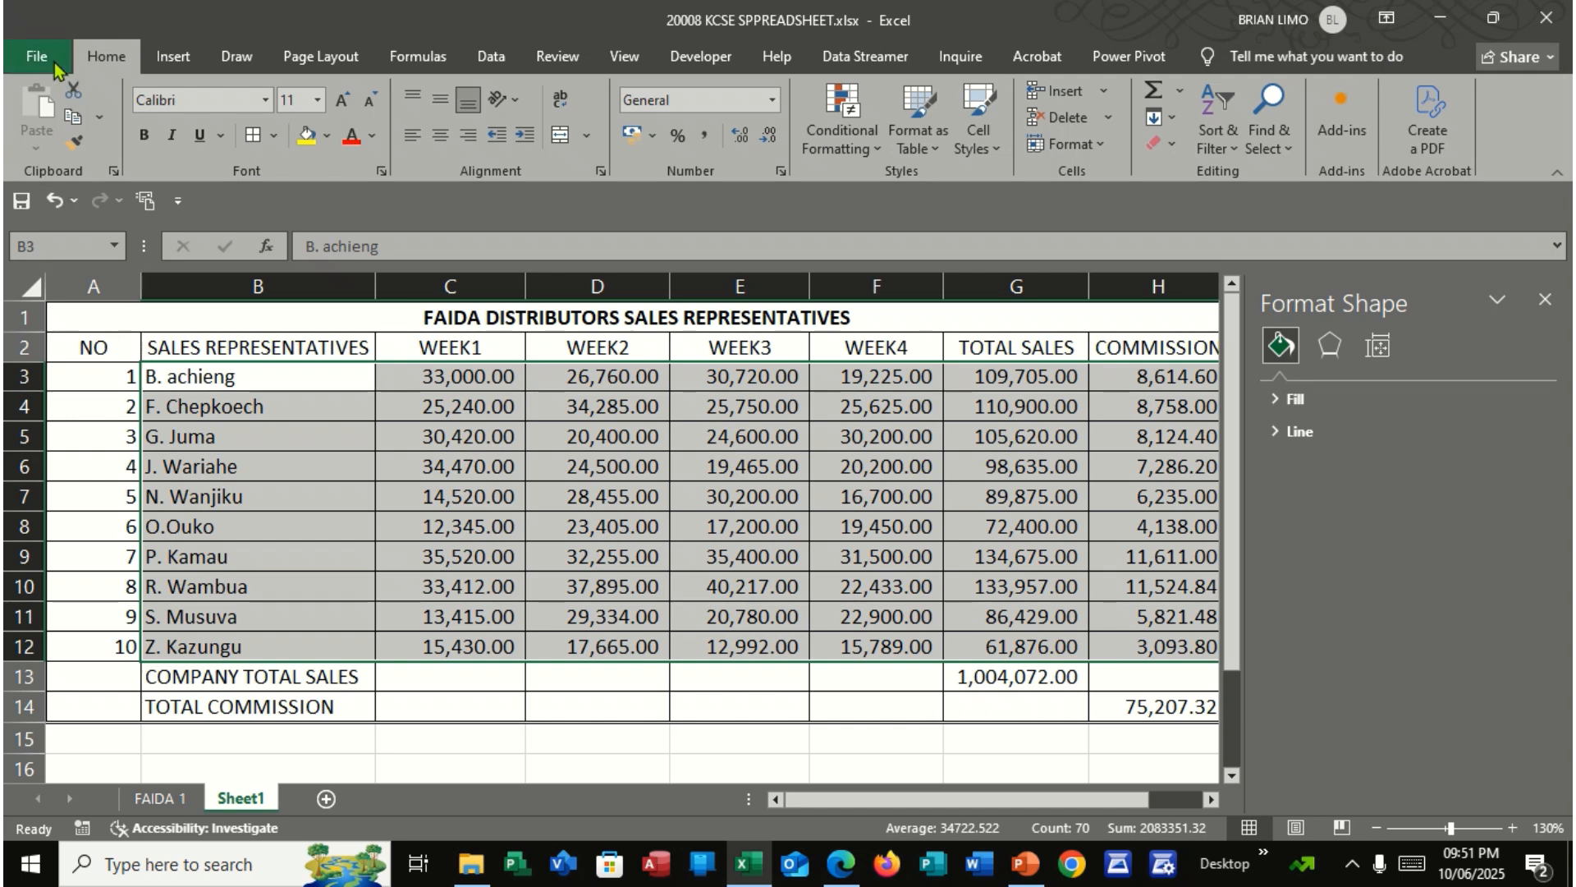
click(37, 56)
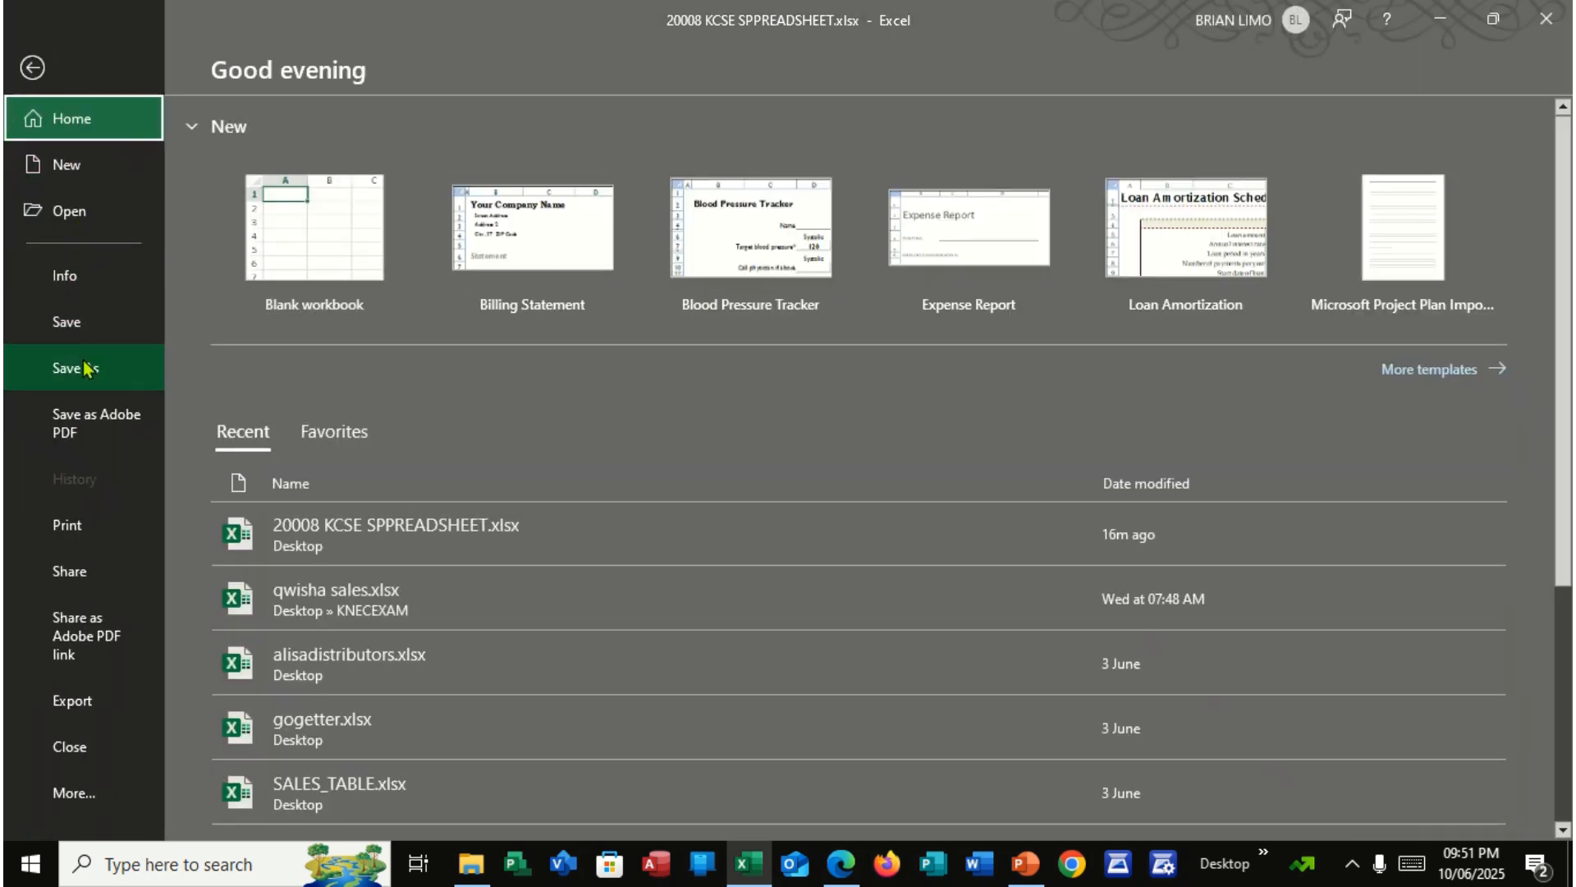
click(84, 368)
click(317, 450)
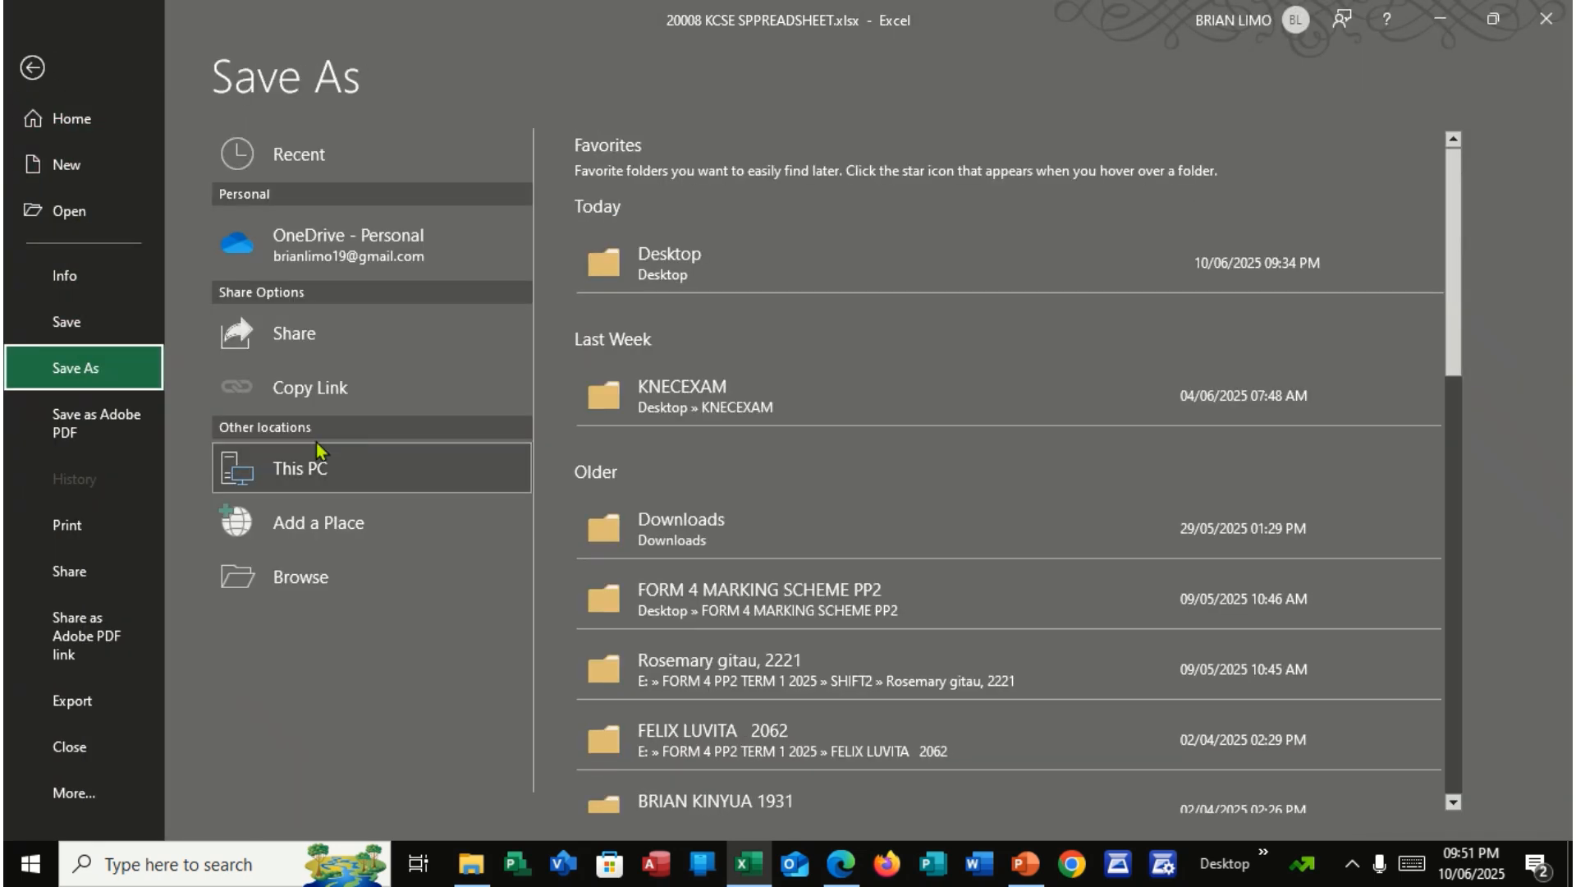
click(645, 260)
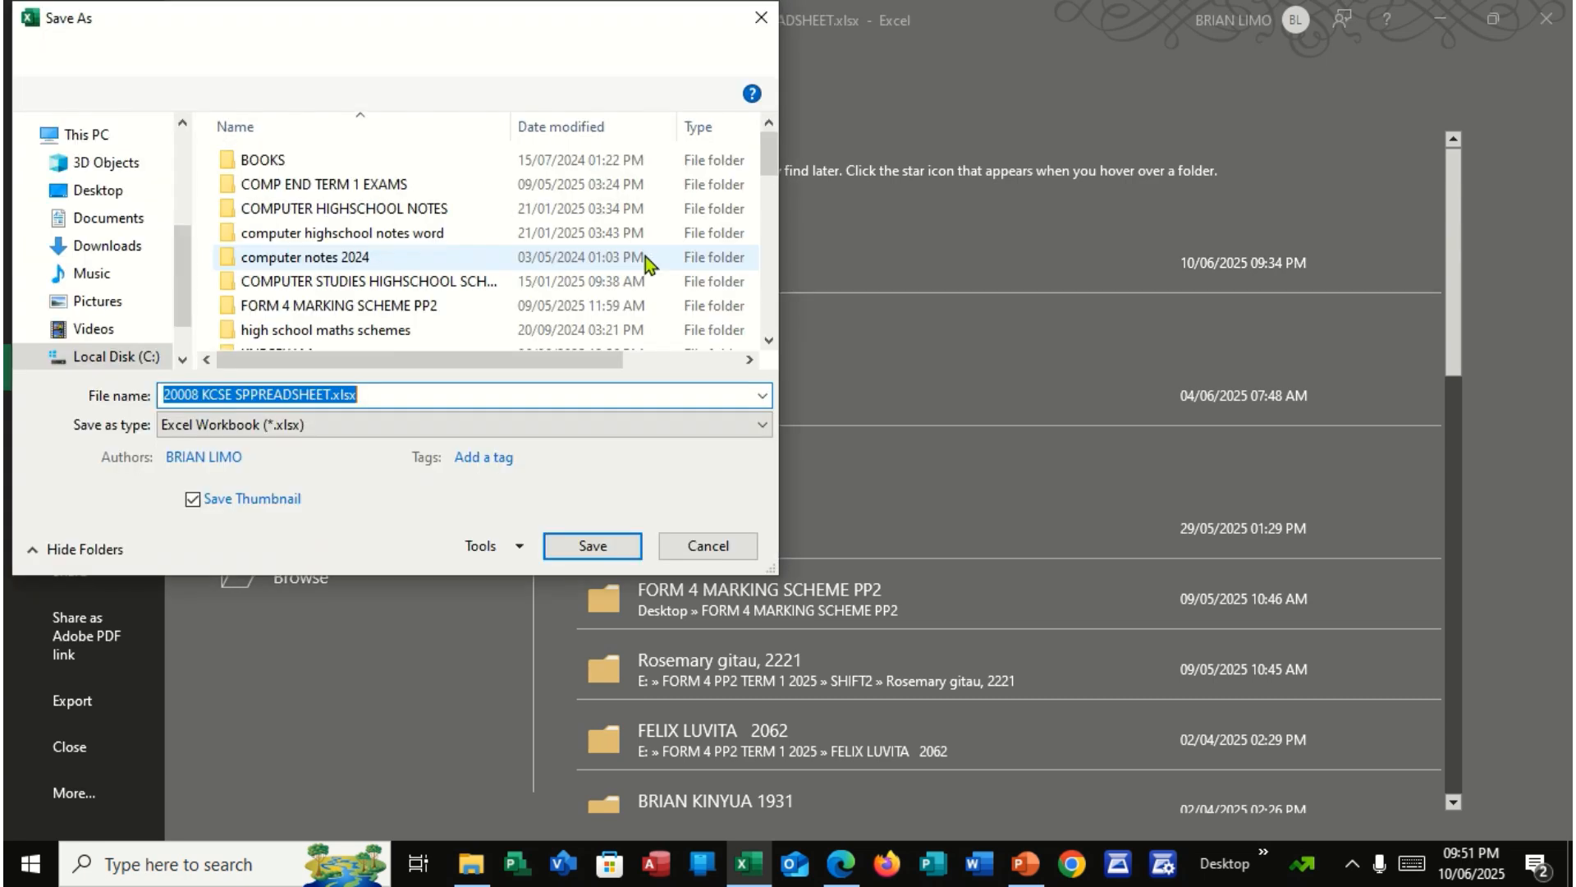
text(FAIDA 2)
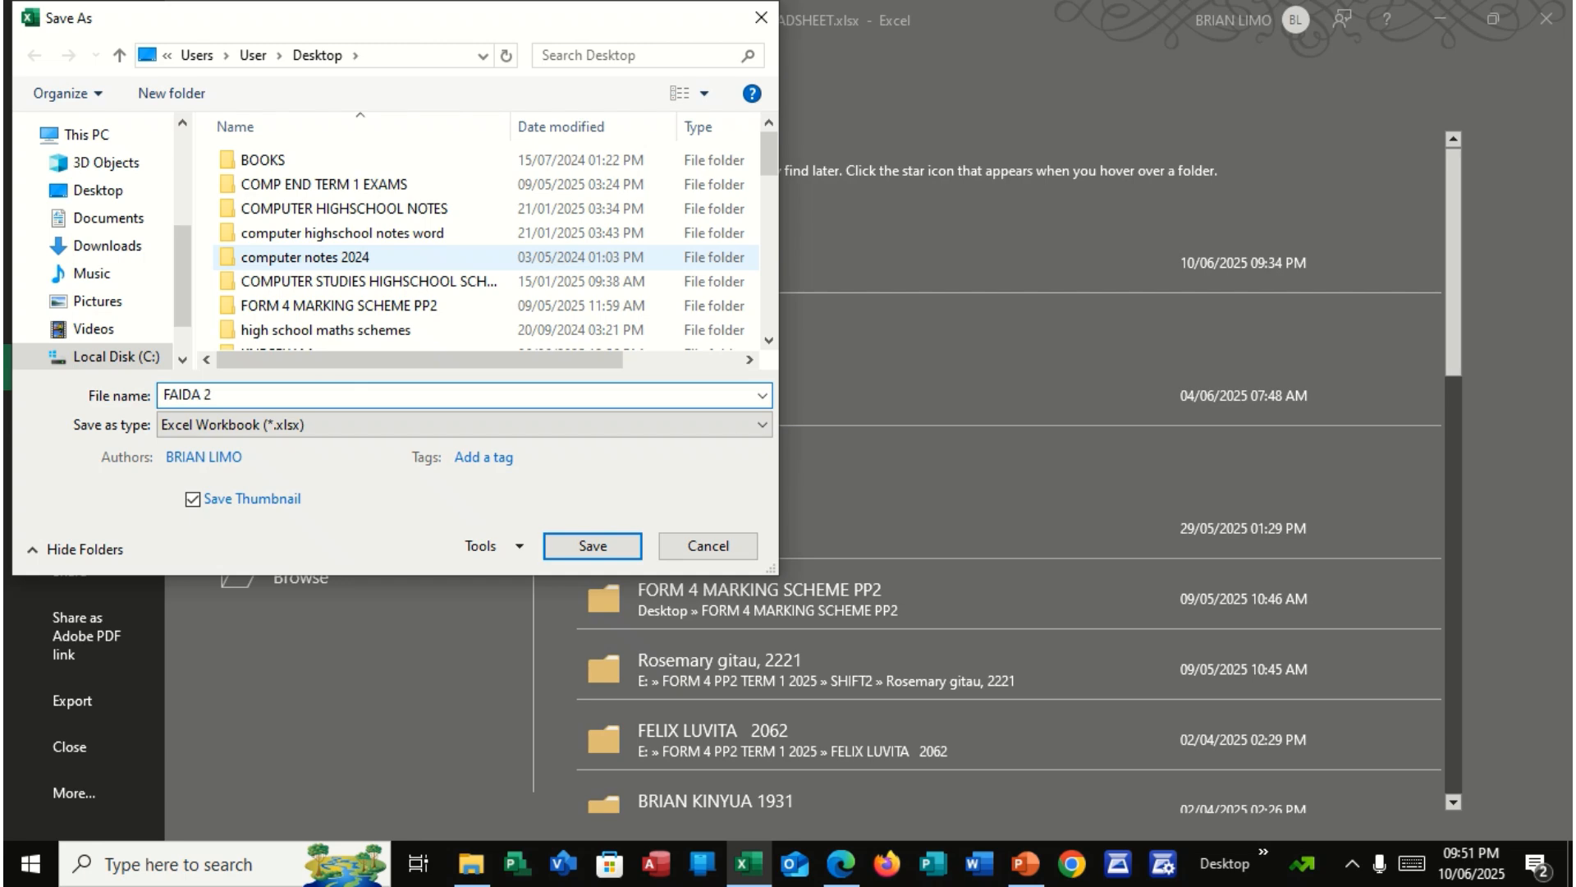
click(600, 555)
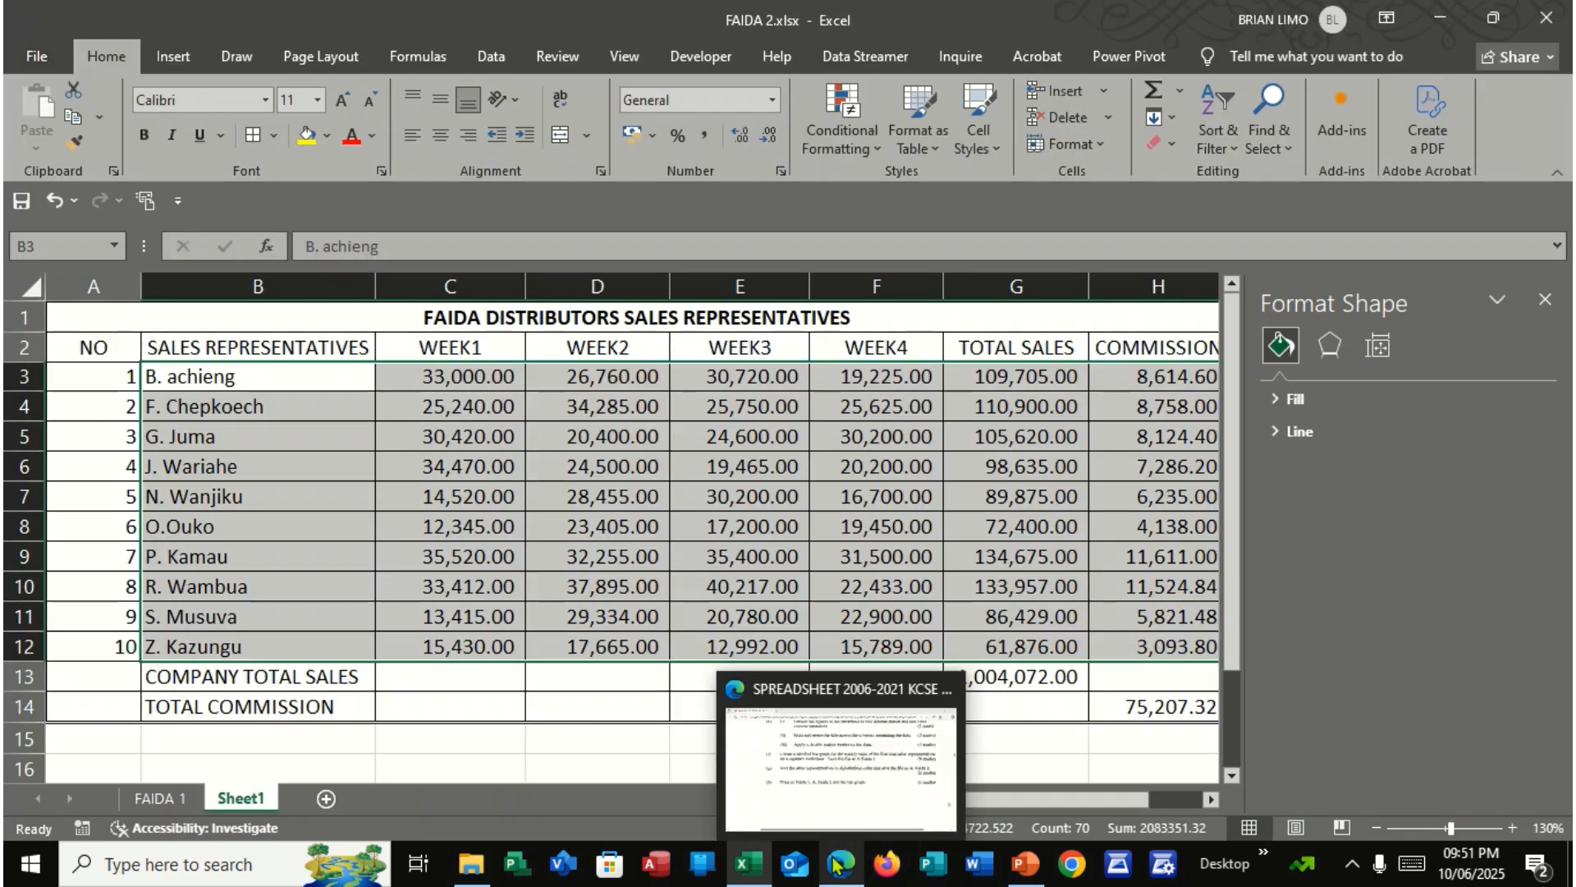
After checking part (h) in the exam PDF, rename Sheet1 in Excel as FAIDA 2 and close the Format Shape pane
click(838, 864)
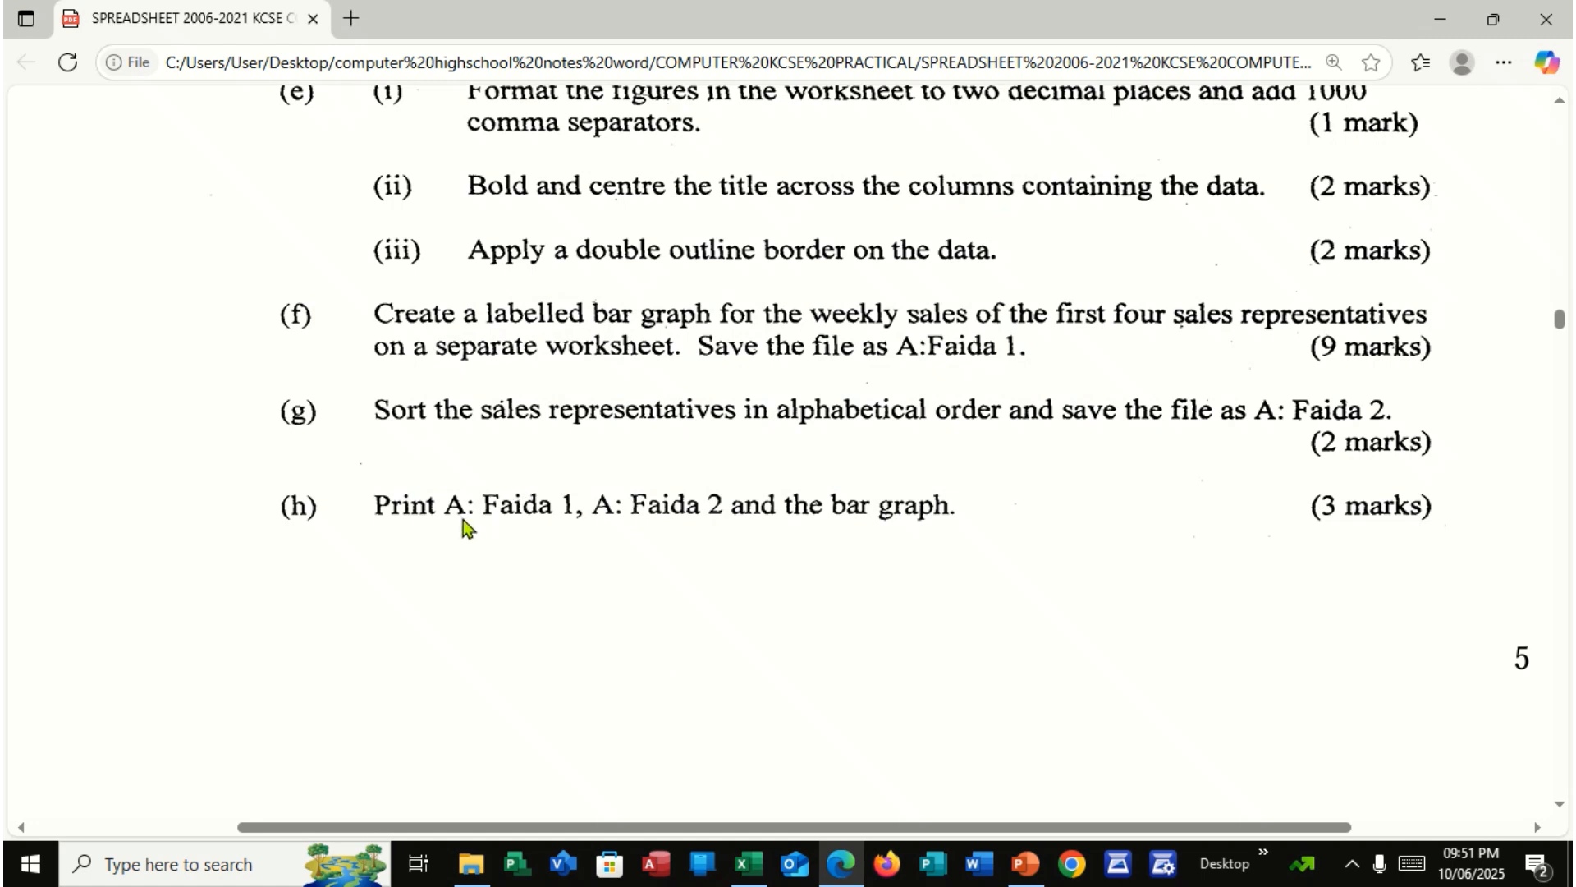
scroll(462, 523, down, 2)
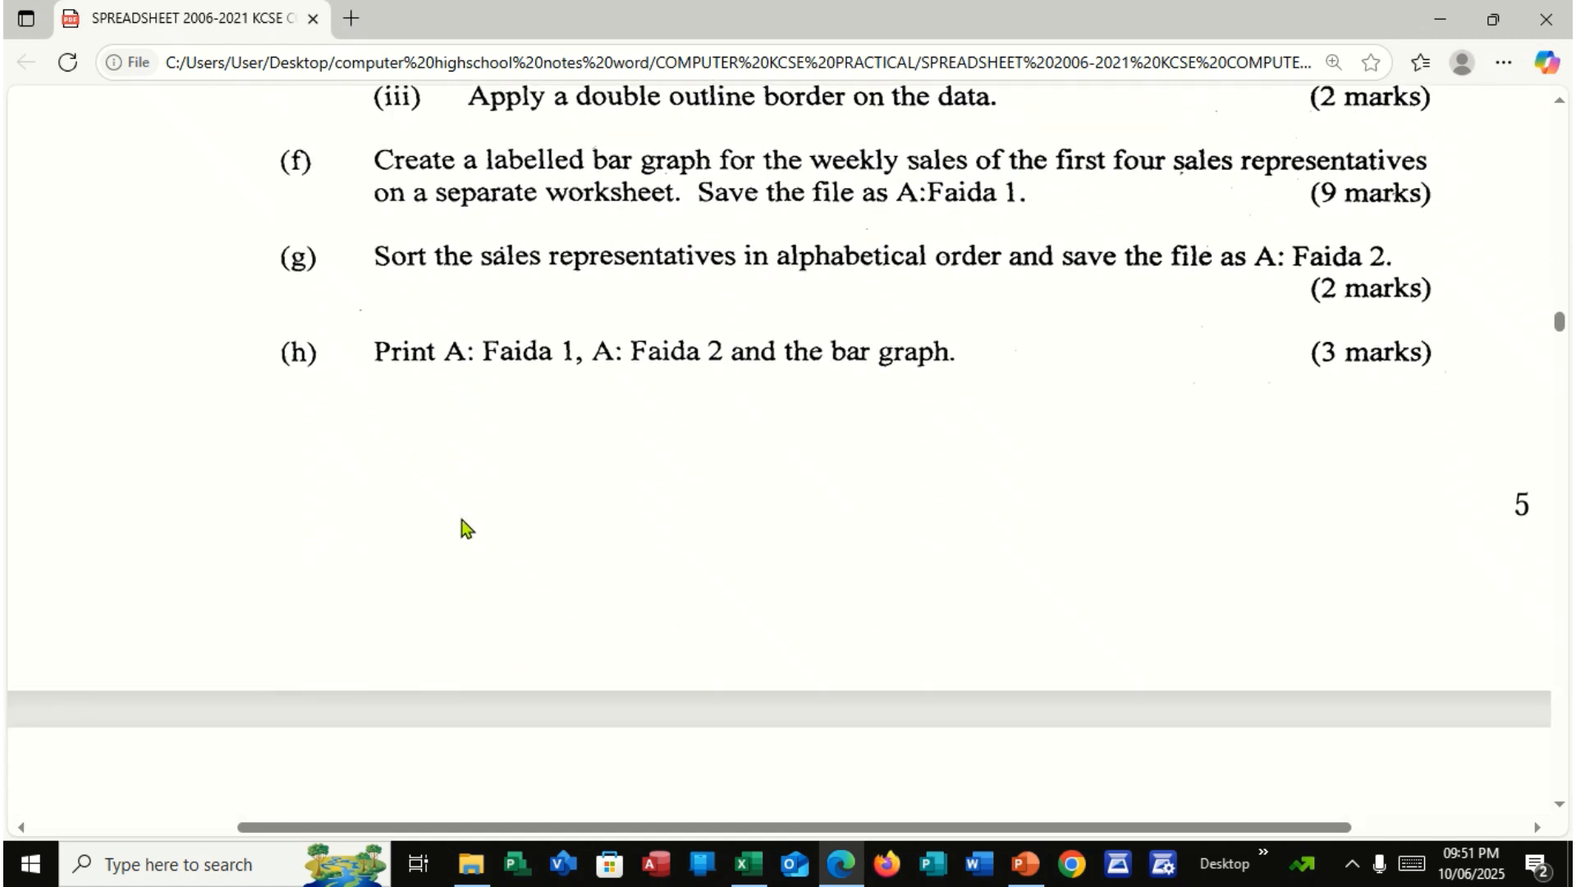
scroll(465, 527, up, 2)
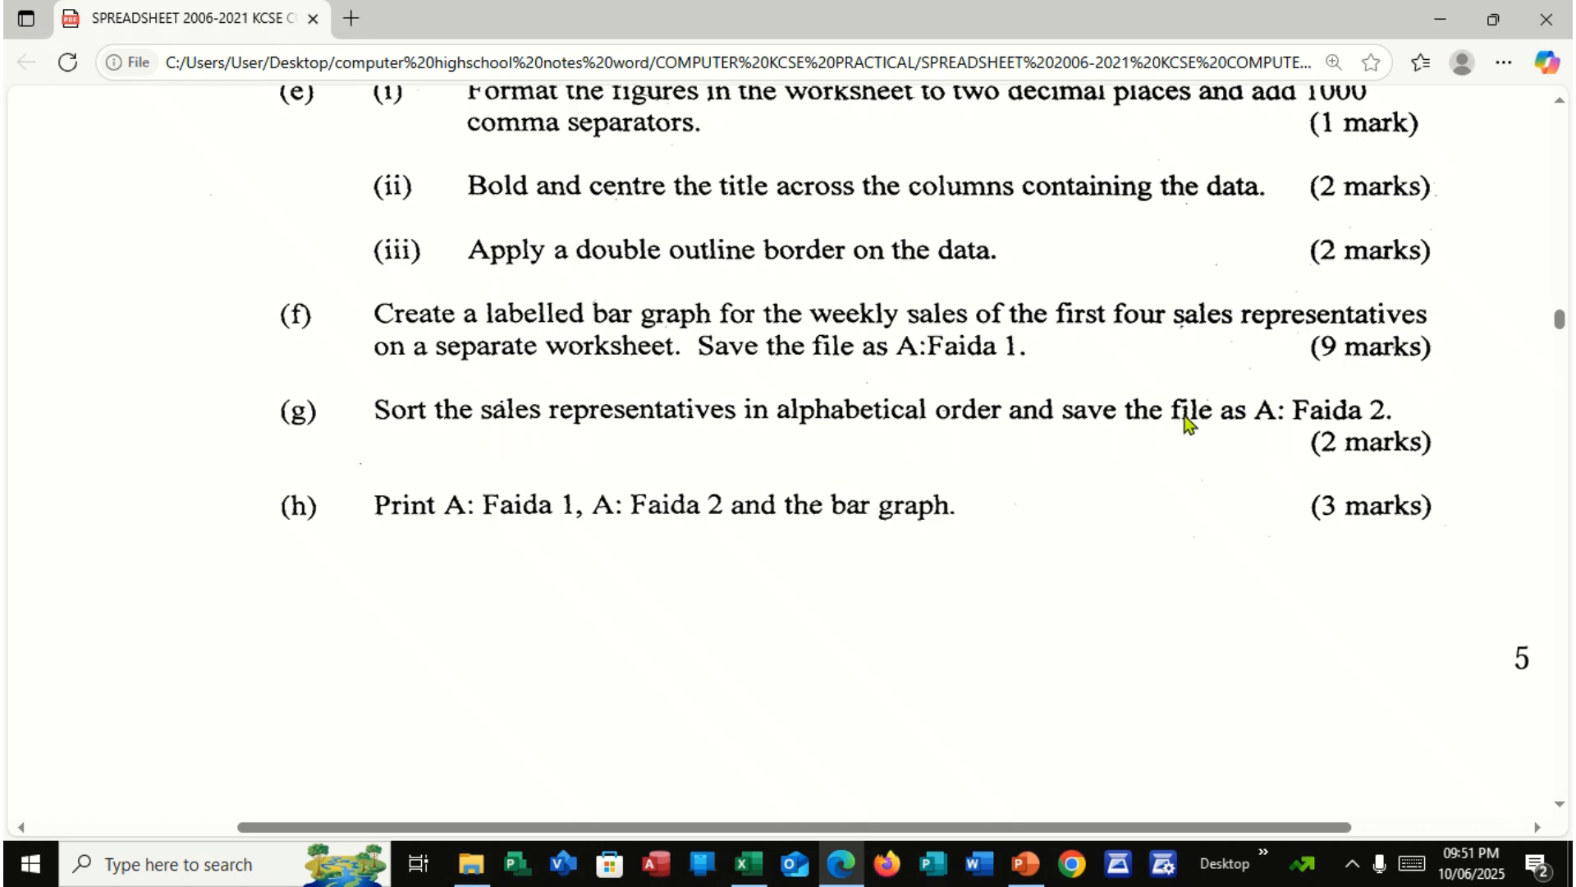
click(747, 864)
right_click(263, 806)
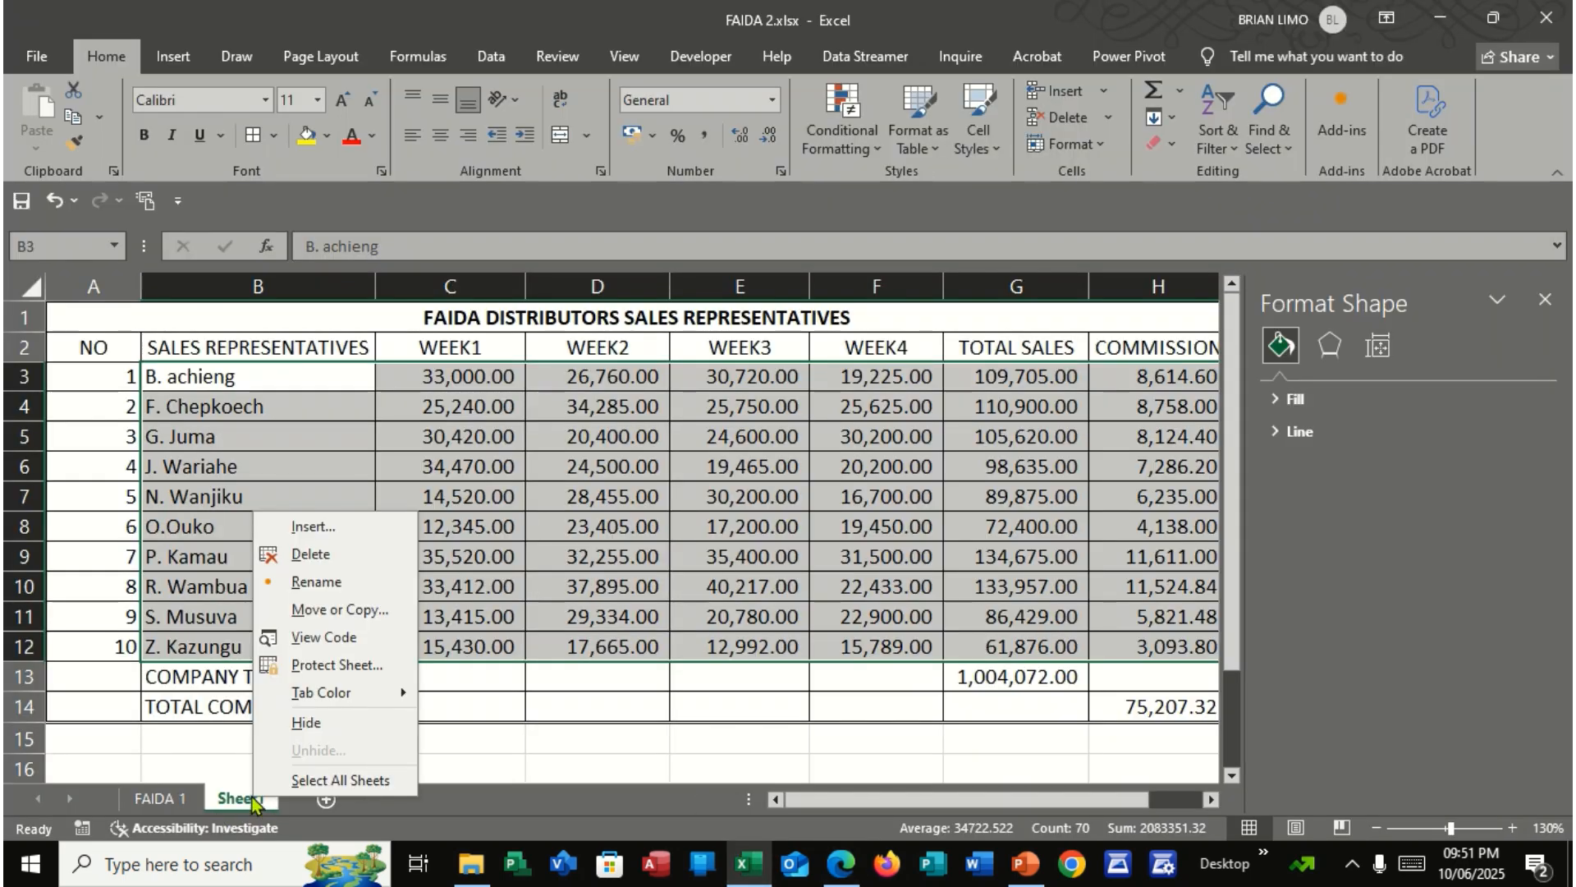
click(324, 578)
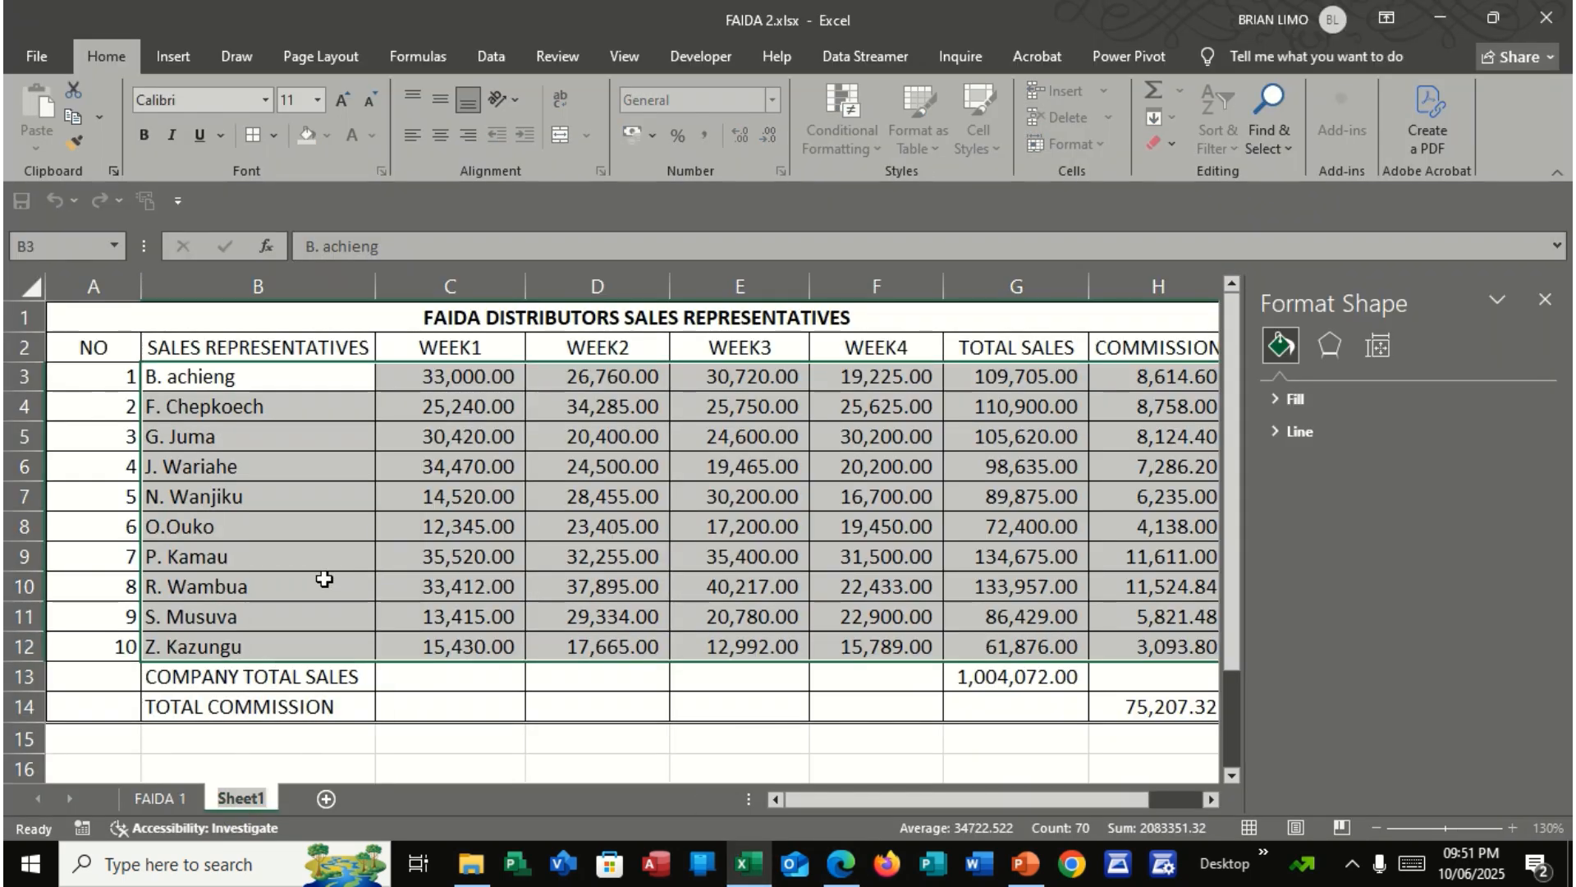
text(FAIDA )
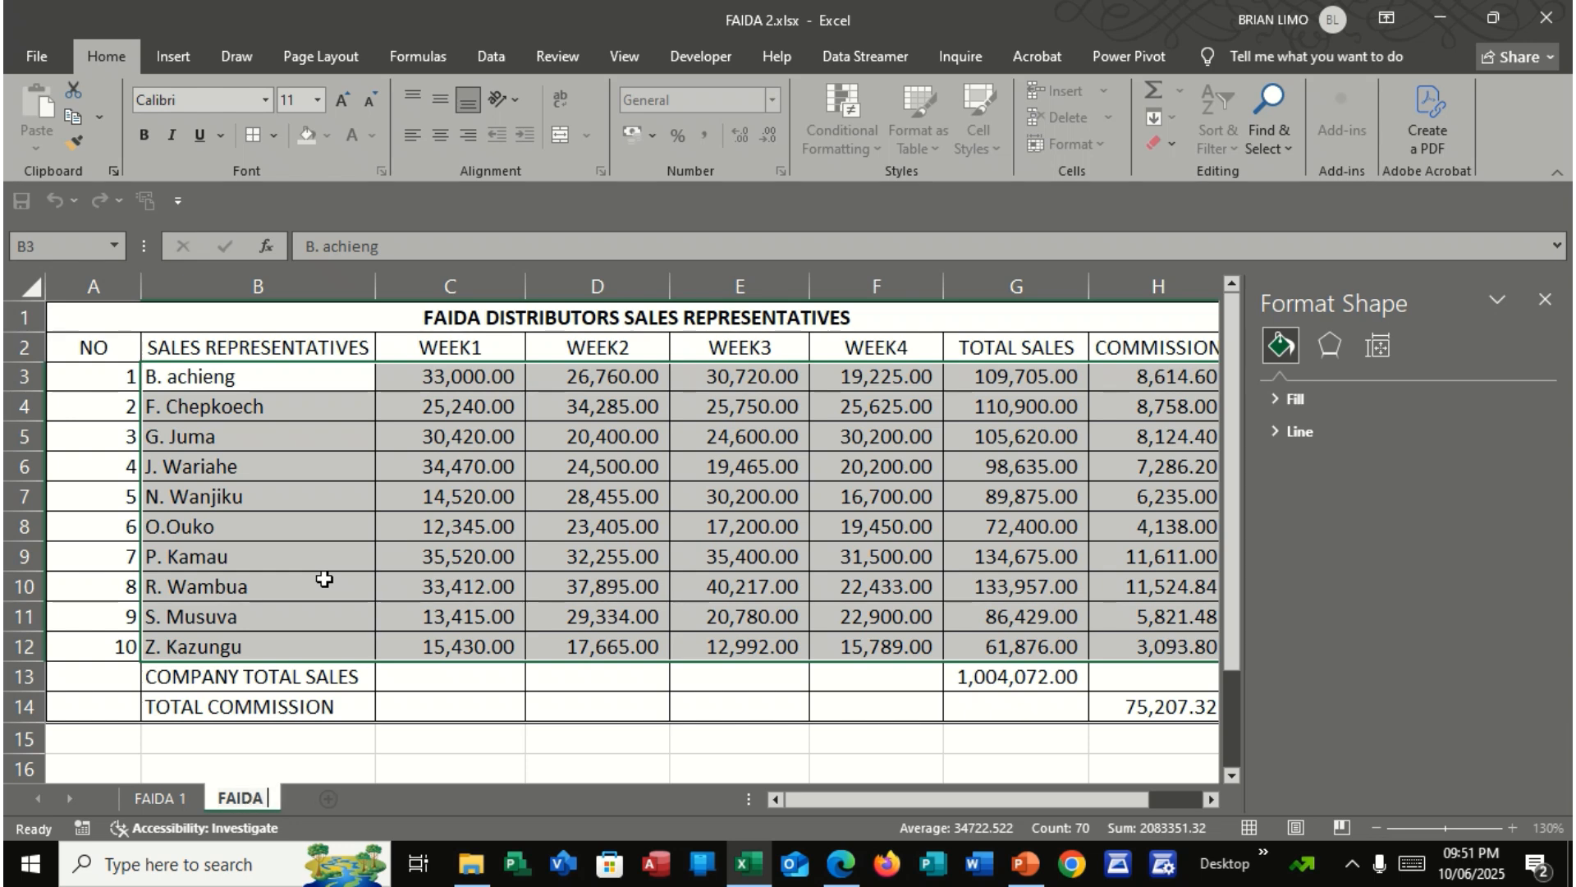
text(2)
click(329, 715)
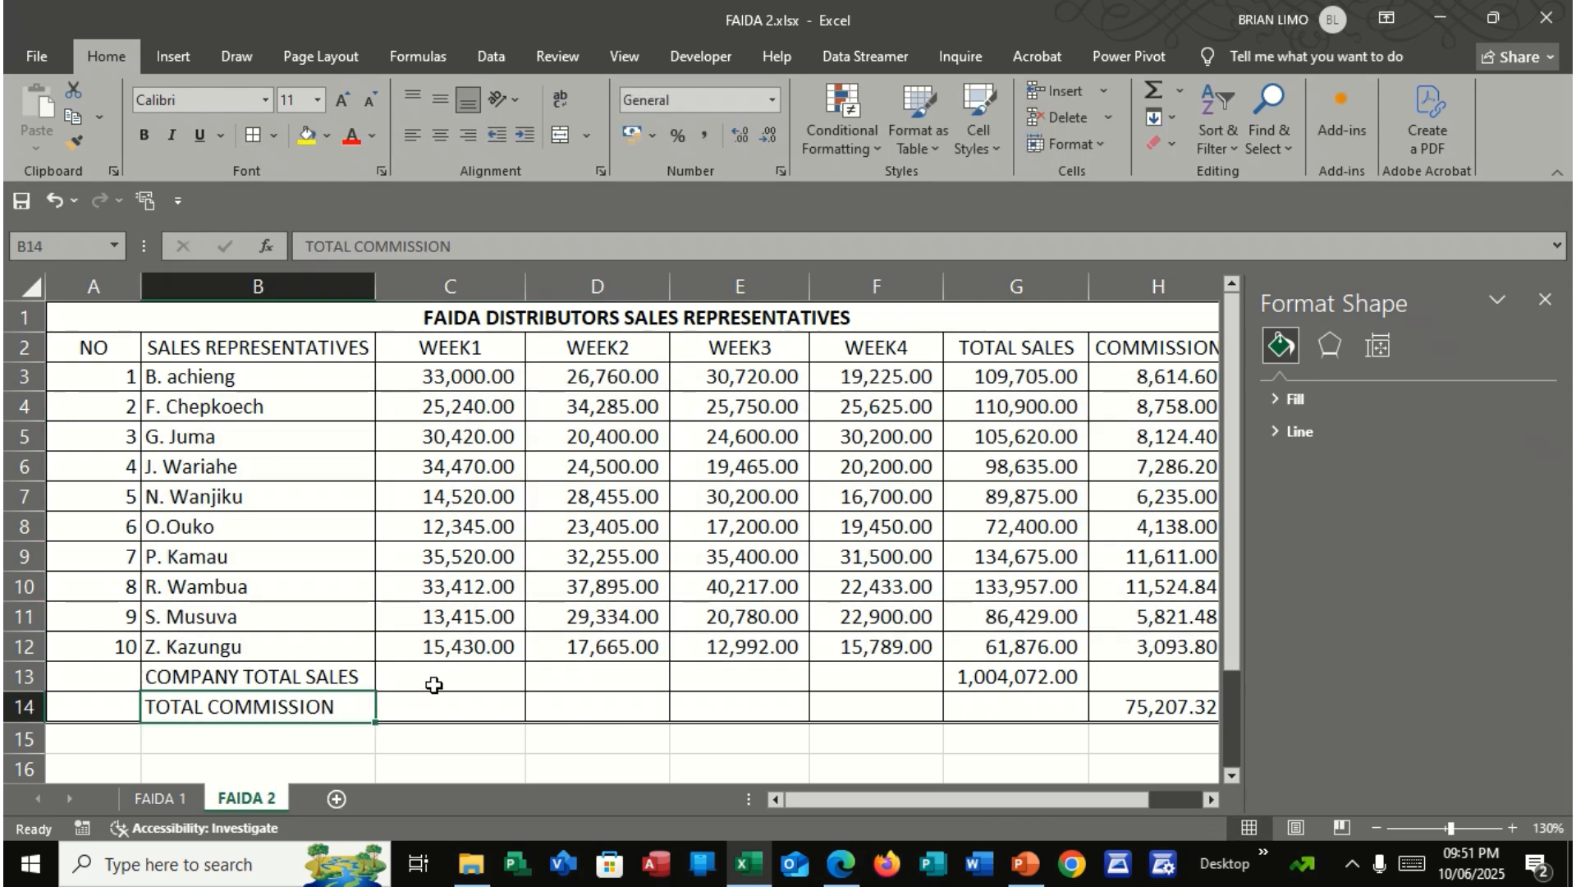
click(1545, 300)
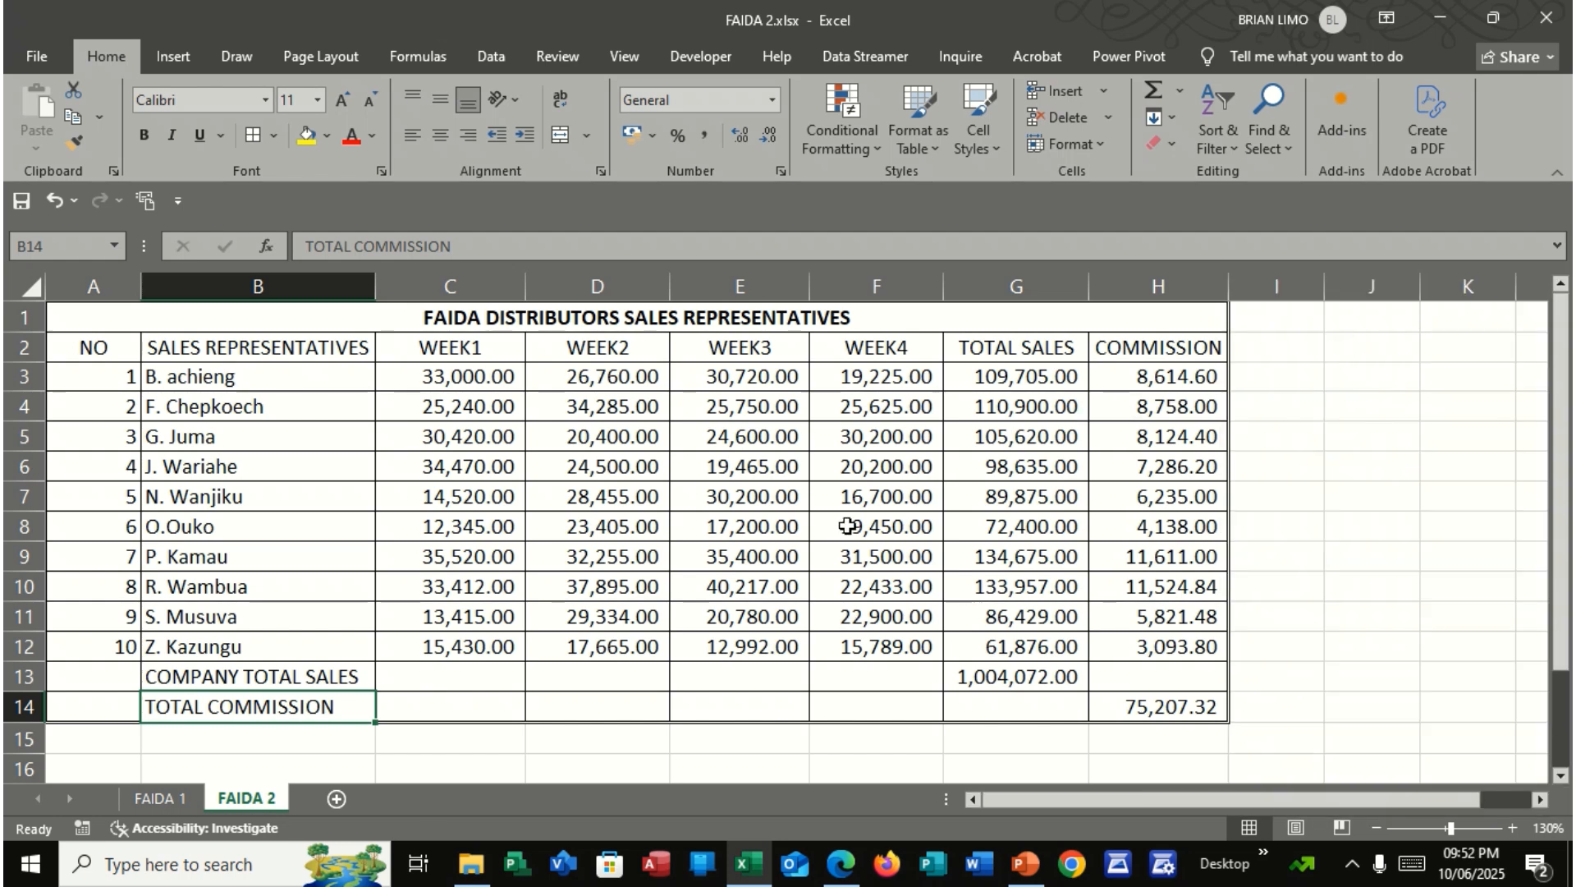